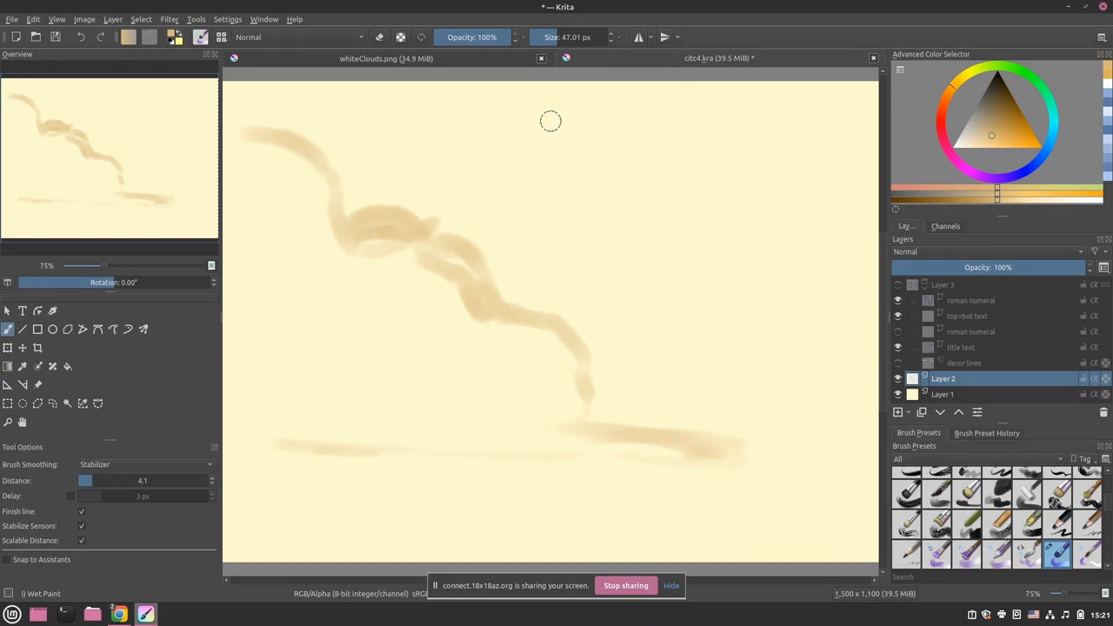
- Paint light tan cloud outlines and streaks across the upper-right part of the canvas on Layer 2 with the Wet Paint brush
{"action": "left_click_drag", "start_coordinate": [641, 125], "coordinate": [616, 151]}
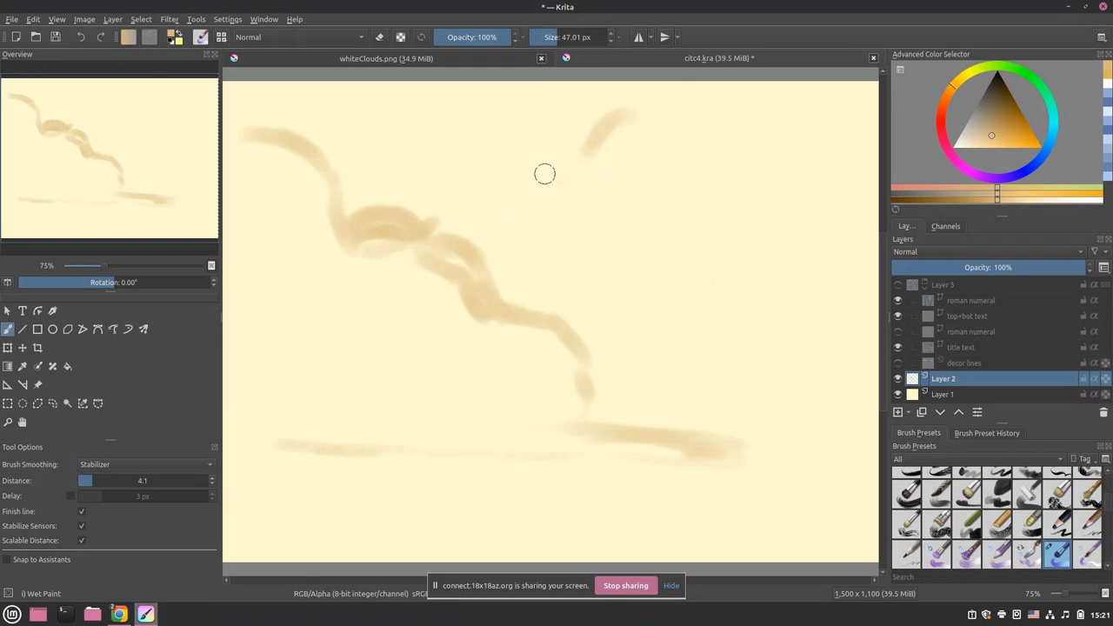
{"action": "left_click_drag", "start_coordinate": [494, 177], "coordinate": [522, 215]}
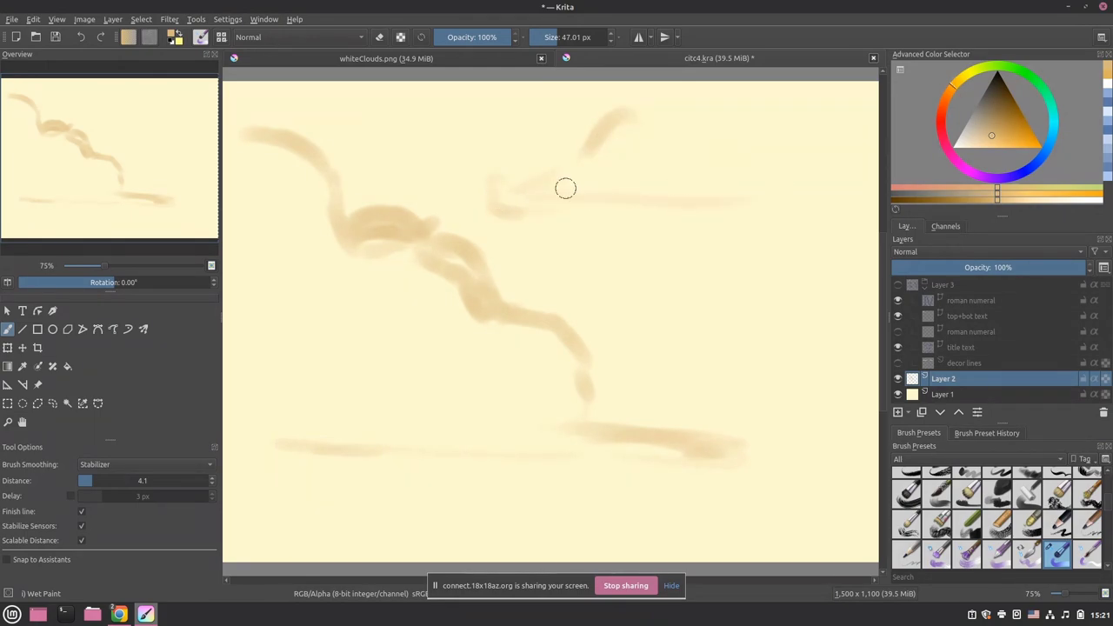
{"action": "left_click_drag", "start_coordinate": [588, 217], "coordinate": [593, 209]}
{"action": "mouse_move", "coordinate": [609, 132]}
{"action": "left_mouse_down"}
{"action": "mouse_move", "coordinate": [574, 149]}
{"action": "mouse_move", "coordinate": [568, 174]}
{"action": "mouse_move", "coordinate": [568, 155]}
{"action": "mouse_move", "coordinate": [603, 164]}
{"action": "mouse_move", "coordinate": [572, 182]}
{"action": "mouse_move", "coordinate": [627, 151]}
{"action": "mouse_move", "coordinate": [632, 128]}
{"action": "mouse_move", "coordinate": [691, 126]}
{"action": "mouse_move", "coordinate": [705, 89]}
{"action": "left_mouse_up"}
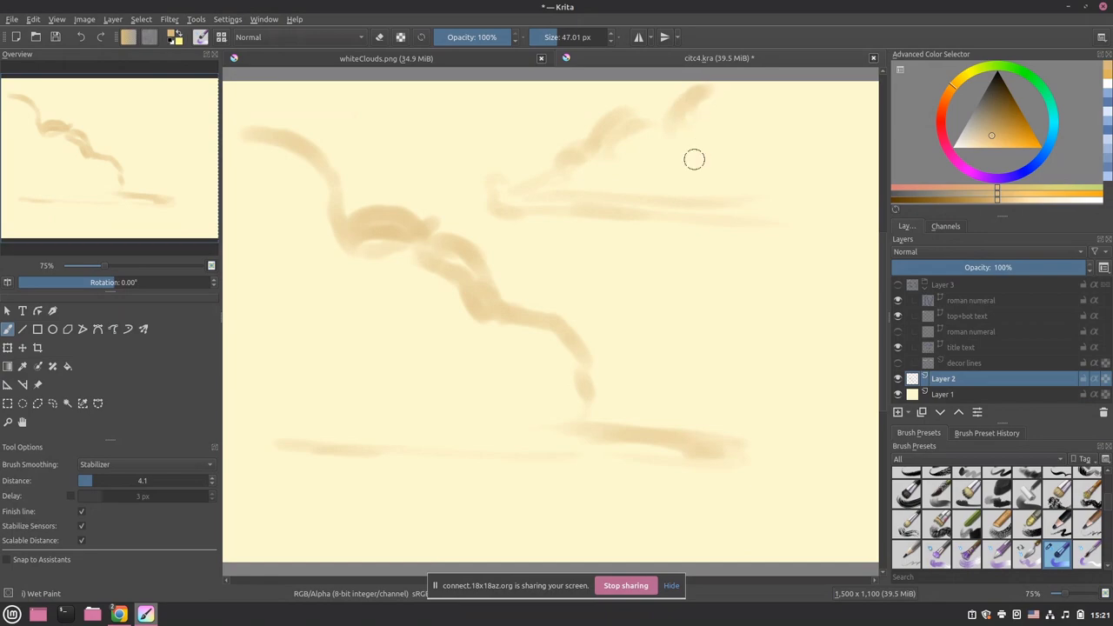
{"action": "left_click_drag", "start_coordinate": [732, 211], "coordinate": [866, 214]}
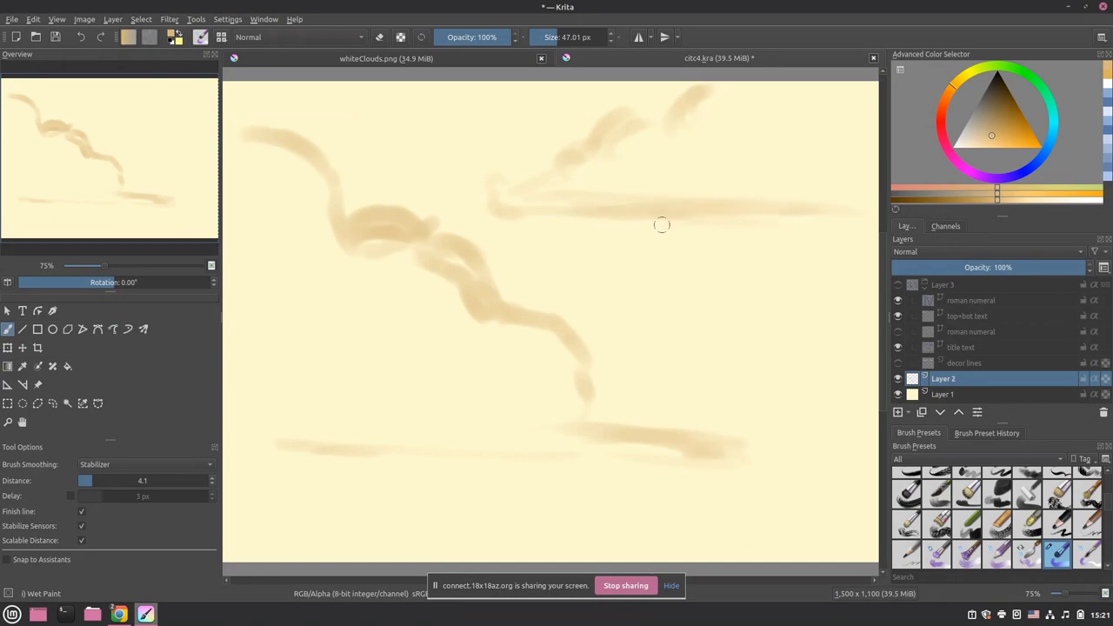
{"action": "mouse_move", "coordinate": [661, 225]}
{"action": "left_mouse_down"}
{"action": "mouse_move", "coordinate": [778, 254]}
{"action": "mouse_move", "coordinate": [716, 254]}
{"action": "mouse_move", "coordinate": [859, 277]}
{"action": "left_mouse_up"}
- Paint tan cloud strokes along the bottom of the canvas, rising from the lower left toward the right edge
{"action": "left_click_drag", "start_coordinate": [642, 439], "coordinate": [690, 447]}
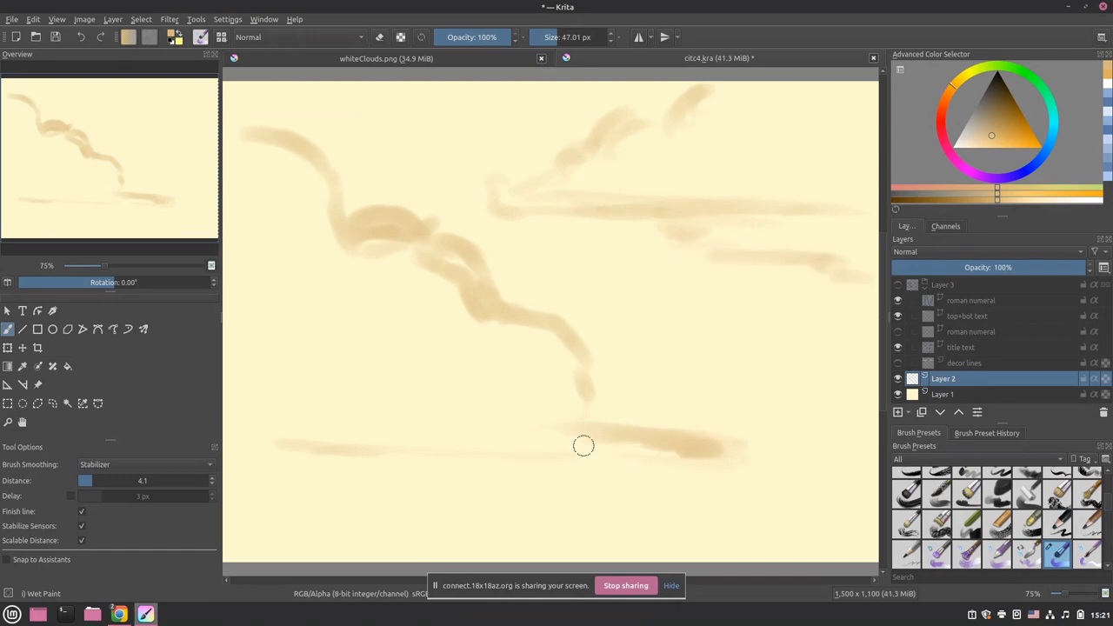
{"action": "left_click_drag", "start_coordinate": [241, 516], "coordinate": [311, 498]}
{"action": "left_click_drag", "start_coordinate": [415, 553], "coordinate": [411, 544]}
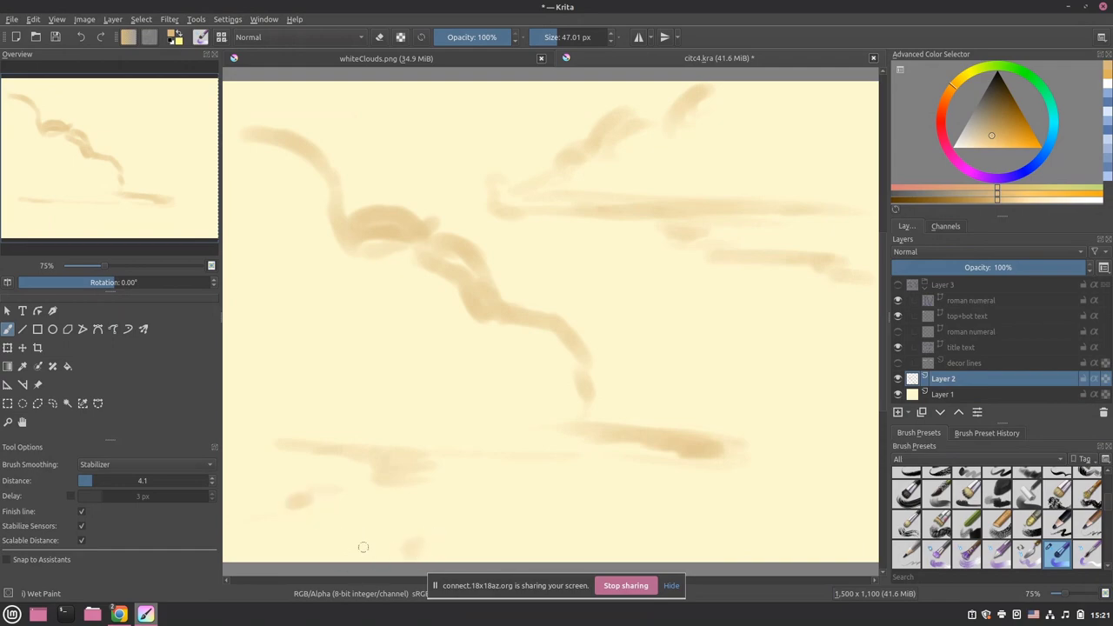
{"action": "mouse_move", "coordinate": [341, 546]}
{"action": "left_mouse_down"}
{"action": "mouse_move", "coordinate": [417, 514]}
{"action": "mouse_move", "coordinate": [457, 543]}
{"action": "mouse_move", "coordinate": [597, 502]}
{"action": "left_mouse_up"}
{"action": "mouse_move", "coordinate": [521, 506]}
{"action": "left_mouse_down"}
{"action": "mouse_move", "coordinate": [558, 482]}
{"action": "mouse_move", "coordinate": [611, 486]}
{"action": "mouse_move", "coordinate": [627, 467]}
{"action": "mouse_move", "coordinate": [782, 404]}
{"action": "mouse_move", "coordinate": [808, 382]}
{"action": "mouse_move", "coordinate": [842, 386]}
{"action": "left_mouse_up"}
- Show the Layer 3 text group briefly to check the title against the painted clouds, and hide it again
{"action": "left_click", "coordinate": [898, 285]}
{"action": "left_click", "coordinate": [906, 286]}
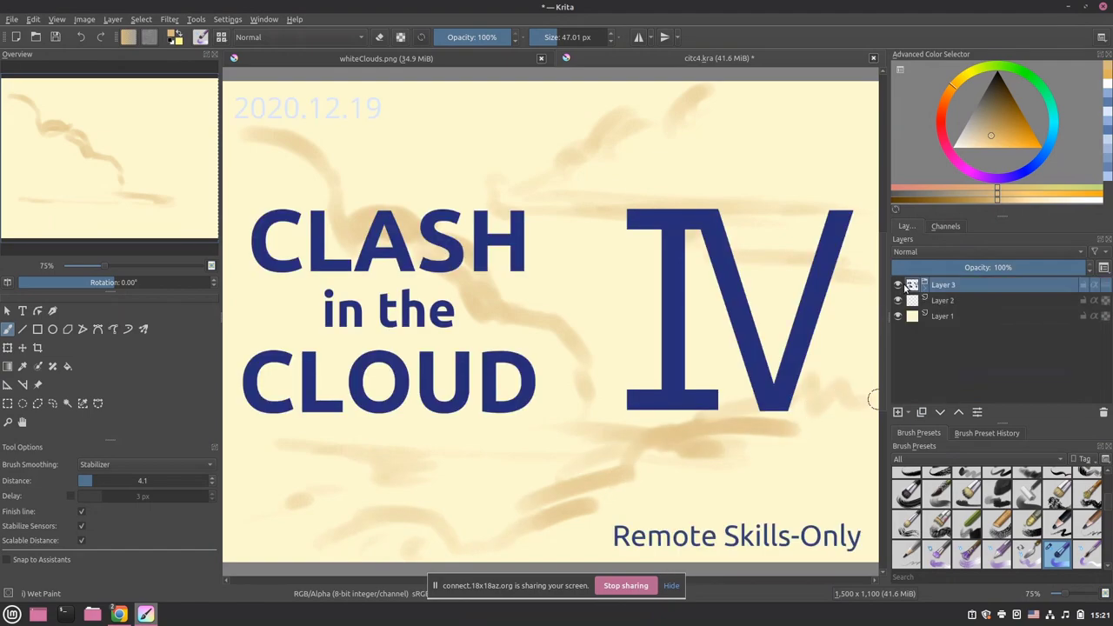
{"action": "left_click", "coordinate": [900, 287]}
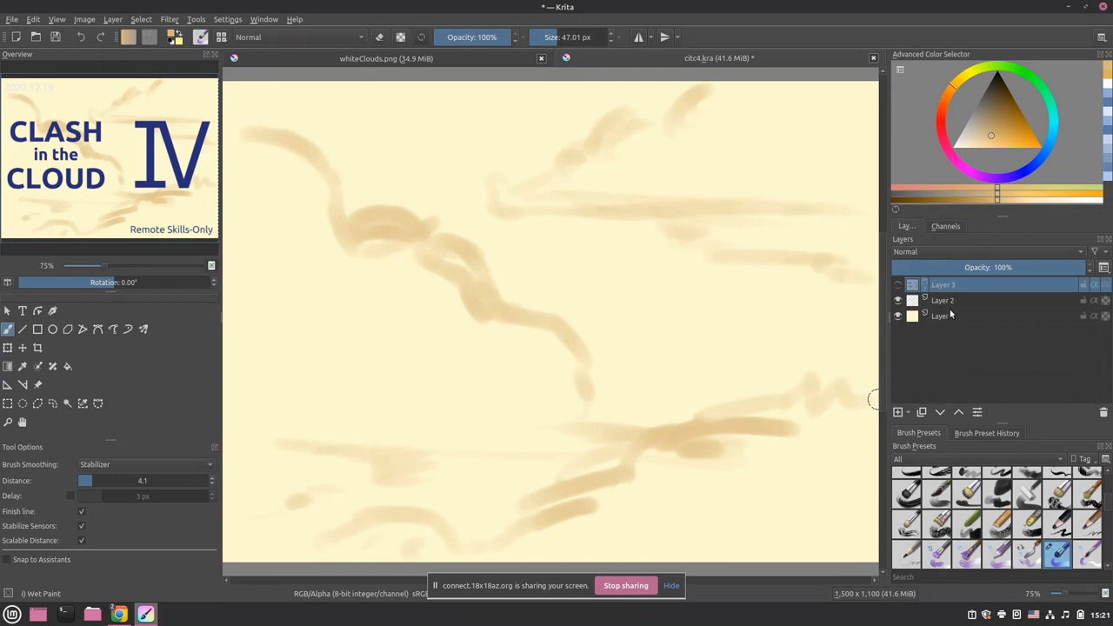
- Add tan cloud strokes on Layer 2 at the lower left and fill the lower-right corner of the canvas
{"action": "left_click", "coordinate": [952, 316]}
{"action": "left_click", "coordinate": [955, 302]}
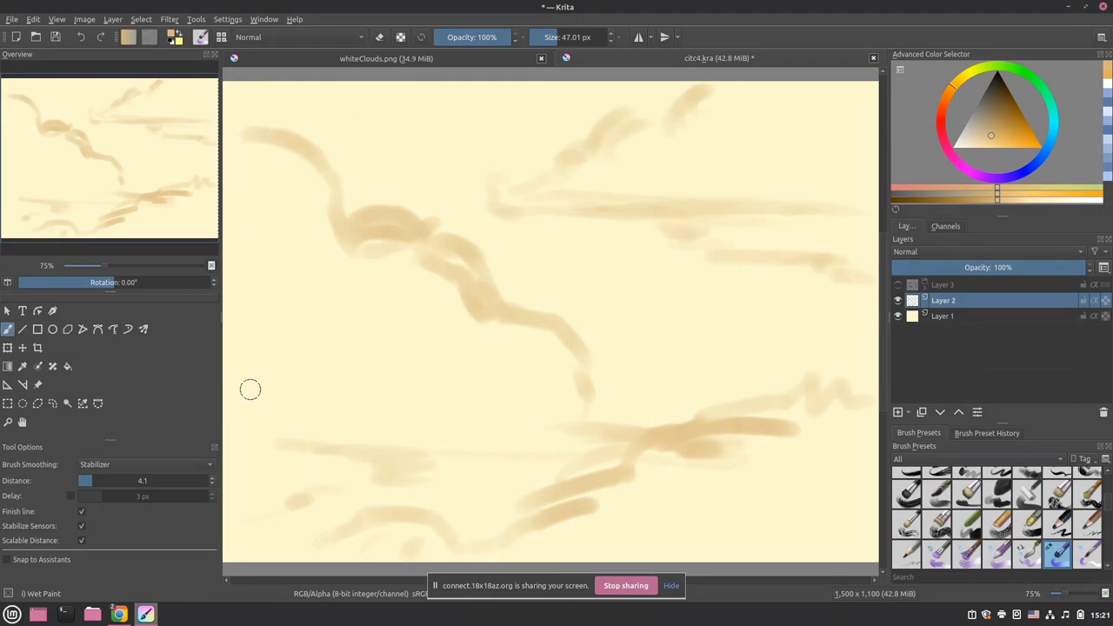
{"action": "mouse_move", "coordinate": [262, 391]}
{"action": "left_mouse_down"}
{"action": "mouse_move", "coordinate": [317, 428]}
{"action": "mouse_move", "coordinate": [325, 411]}
{"action": "mouse_move", "coordinate": [313, 374]}
{"action": "mouse_move", "coordinate": [337, 403]}
{"action": "mouse_move", "coordinate": [418, 443]}
{"action": "left_mouse_up"}
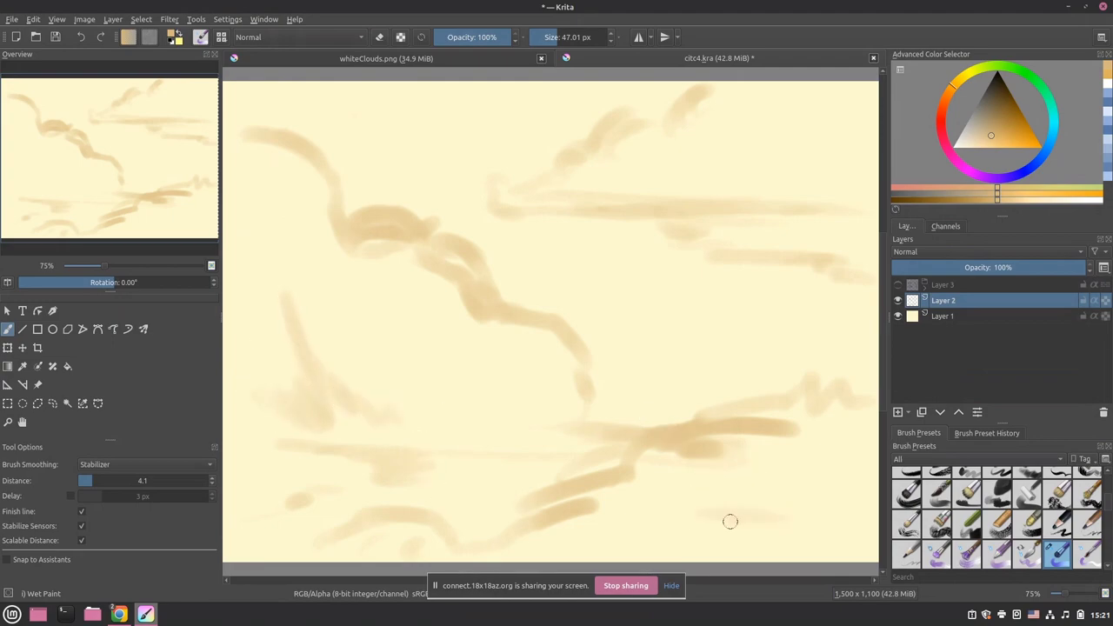
{"action": "mouse_move", "coordinate": [729, 521]}
{"action": "left_mouse_down"}
{"action": "mouse_move", "coordinate": [760, 542]}
{"action": "mouse_move", "coordinate": [668, 544]}
{"action": "mouse_move", "coordinate": [880, 552]}
{"action": "mouse_move", "coordinate": [816, 535]}
{"action": "mouse_move", "coordinate": [839, 524]}
{"action": "mouse_move", "coordinate": [815, 514]}
{"action": "mouse_move", "coordinate": [836, 456]}
{"action": "left_mouse_up"}
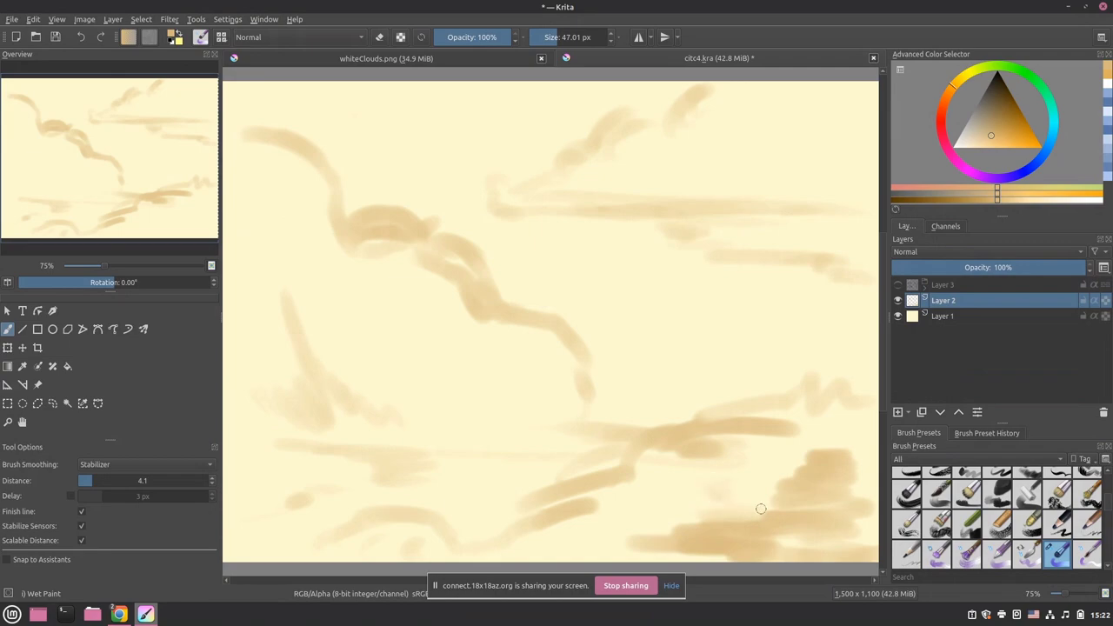
- Enlarge the brush to 217.63 px and fill soft tan cloud masses at the lower right, left and upper right
{"action": "left_click", "coordinate": [578, 35]}
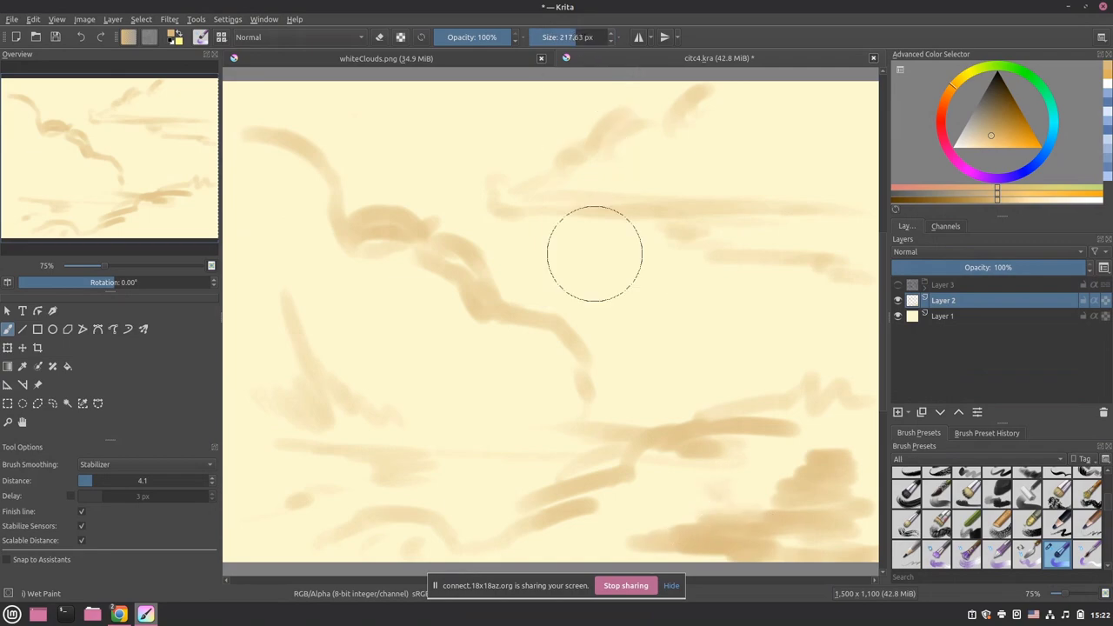
{"action": "mouse_move", "coordinate": [638, 509]}
{"action": "left_mouse_down"}
{"action": "mouse_move", "coordinate": [607, 526]}
{"action": "mouse_move", "coordinate": [626, 543]}
{"action": "mouse_move", "coordinate": [814, 545]}
{"action": "mouse_move", "coordinate": [770, 540]}
{"action": "mouse_move", "coordinate": [858, 497]}
{"action": "left_mouse_up"}
{"action": "mouse_move", "coordinate": [764, 499]}
{"action": "left_mouse_down"}
{"action": "mouse_move", "coordinate": [761, 461]}
{"action": "mouse_move", "coordinate": [704, 449]}
{"action": "mouse_move", "coordinate": [842, 438]}
{"action": "mouse_move", "coordinate": [841, 528]}
{"action": "mouse_move", "coordinate": [870, 548]}
{"action": "left_mouse_up"}
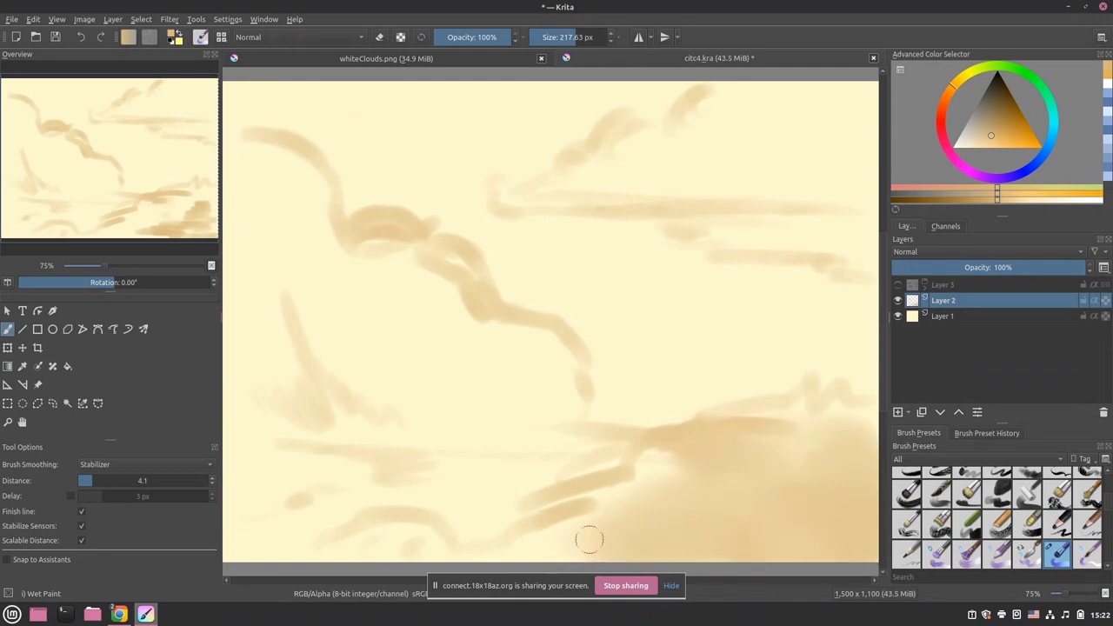
{"action": "mouse_move", "coordinate": [276, 301]}
{"action": "left_mouse_down"}
{"action": "mouse_move", "coordinate": [288, 407]}
{"action": "mouse_move", "coordinate": [516, 406]}
{"action": "mouse_move", "coordinate": [348, 350]}
{"action": "mouse_move", "coordinate": [283, 251]}
{"action": "mouse_move", "coordinate": [261, 252]}
{"action": "mouse_move", "coordinate": [323, 348]}
{"action": "mouse_move", "coordinate": [385, 360]}
{"action": "mouse_move", "coordinate": [450, 425]}
{"action": "mouse_move", "coordinate": [504, 435]}
{"action": "left_mouse_up"}
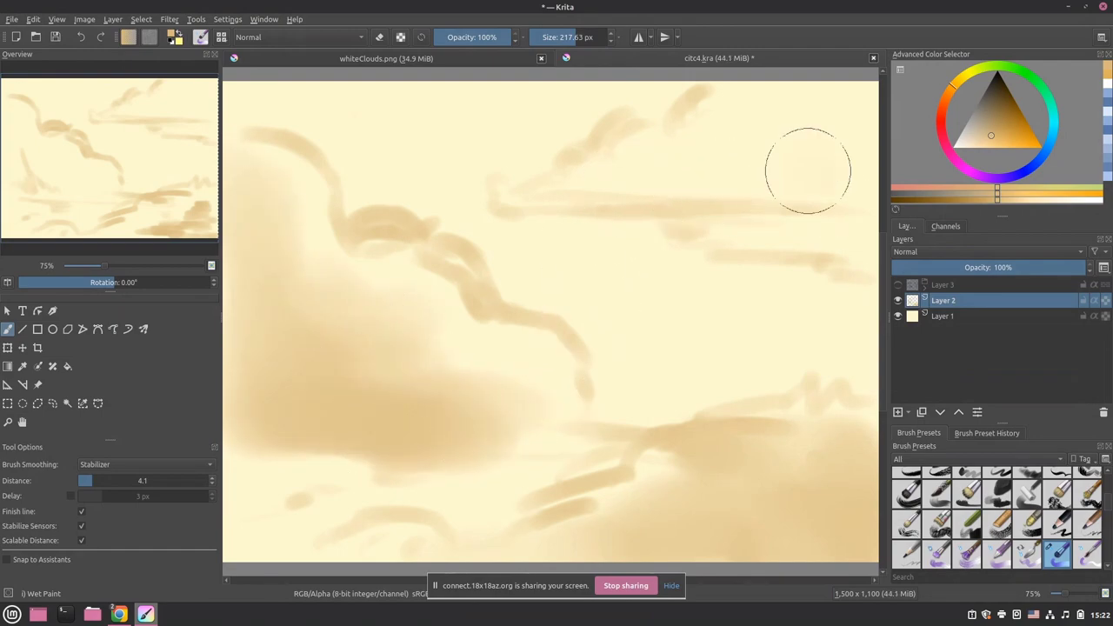
{"action": "mouse_move", "coordinate": [808, 168]}
{"action": "left_mouse_down"}
{"action": "mouse_move", "coordinate": [790, 207]}
{"action": "mouse_move", "coordinate": [706, 189]}
{"action": "mouse_move", "coordinate": [864, 198]}
{"action": "mouse_move", "coordinate": [904, 128]}
{"action": "mouse_move", "coordinate": [853, 171]}
{"action": "mouse_move", "coordinate": [776, 163]}
{"action": "mouse_move", "coordinate": [803, 195]}
{"action": "mouse_move", "coordinate": [722, 233]}
{"action": "mouse_move", "coordinate": [744, 231]}
{"action": "mouse_move", "coordinate": [708, 220]}
{"action": "mouse_move", "coordinate": [844, 260]}
{"action": "left_mouse_up"}
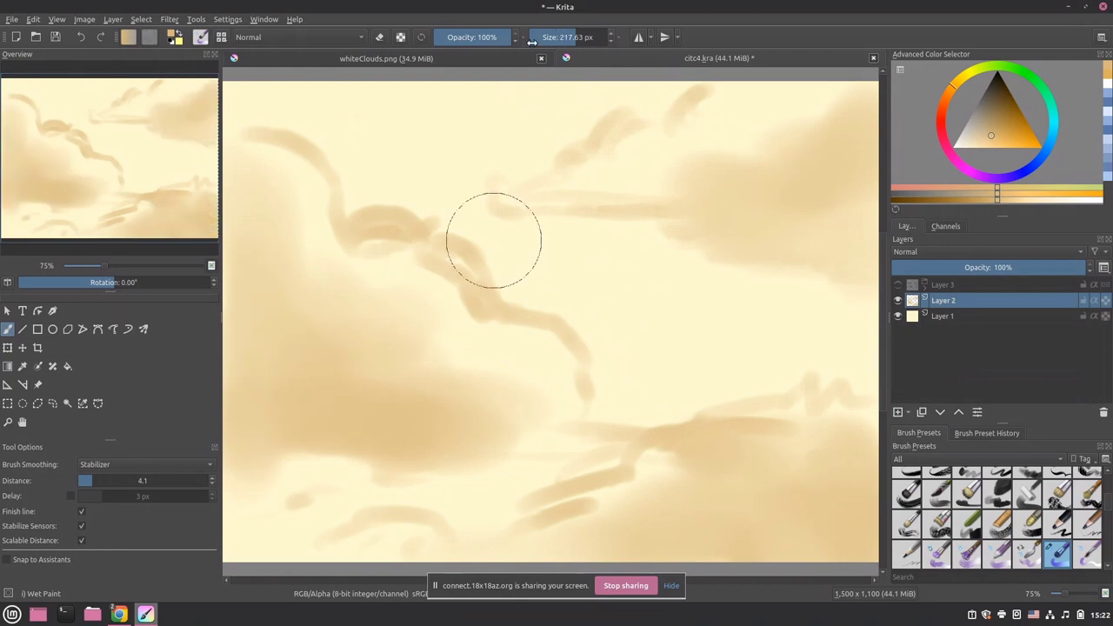
- Apply a white radial gradient on Layer 1, spreading from the upper centre of the canvas, as a glow behind the clouds
{"action": "left_click", "coordinate": [992, 315]}
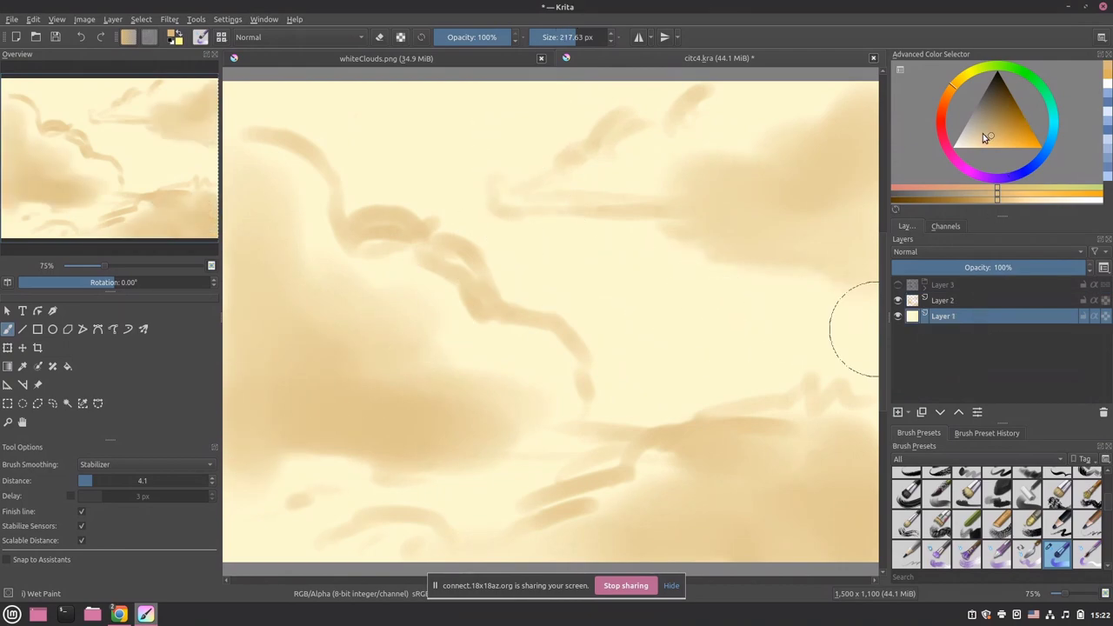
{"action": "left_click_drag", "start_coordinate": [983, 136], "coordinate": [973, 156]}
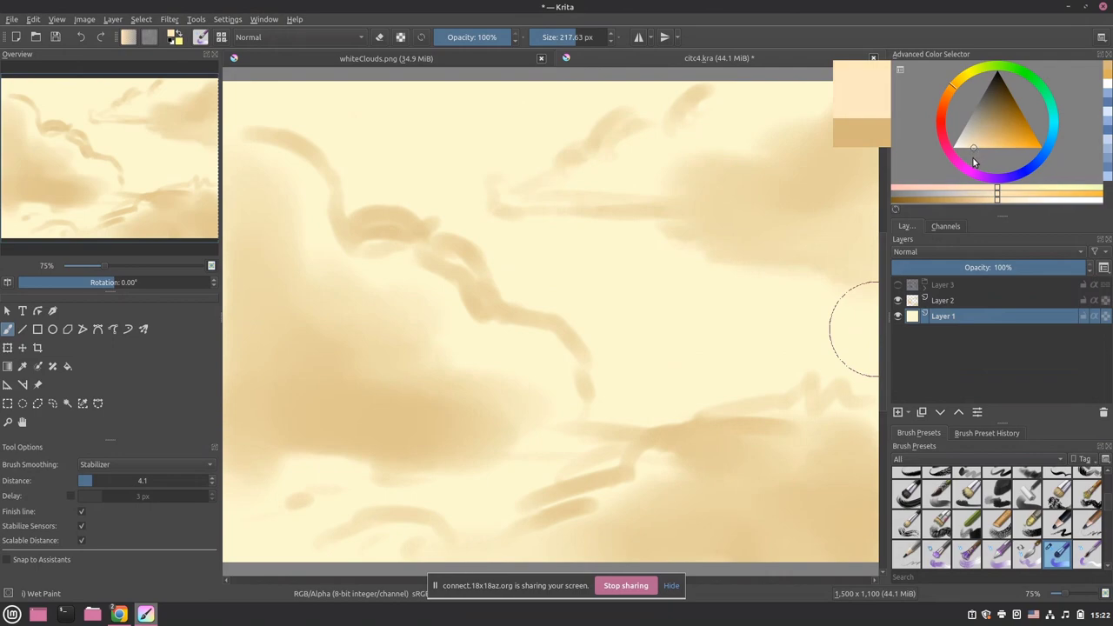
{"action": "left_click", "coordinate": [965, 77]}
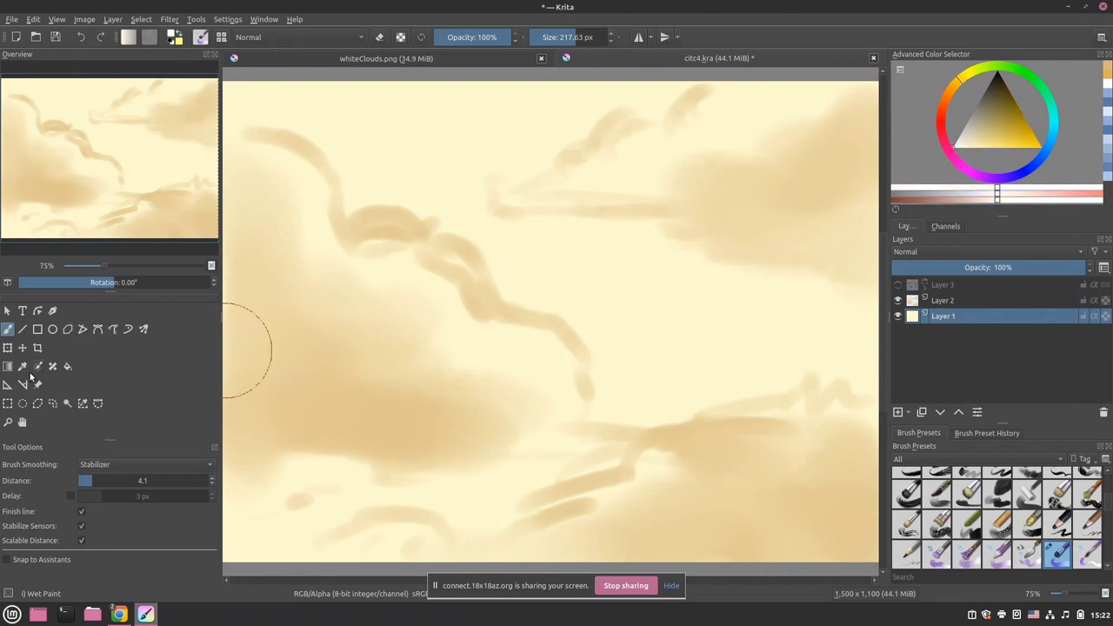
{"action": "left_click", "coordinate": [13, 367]}
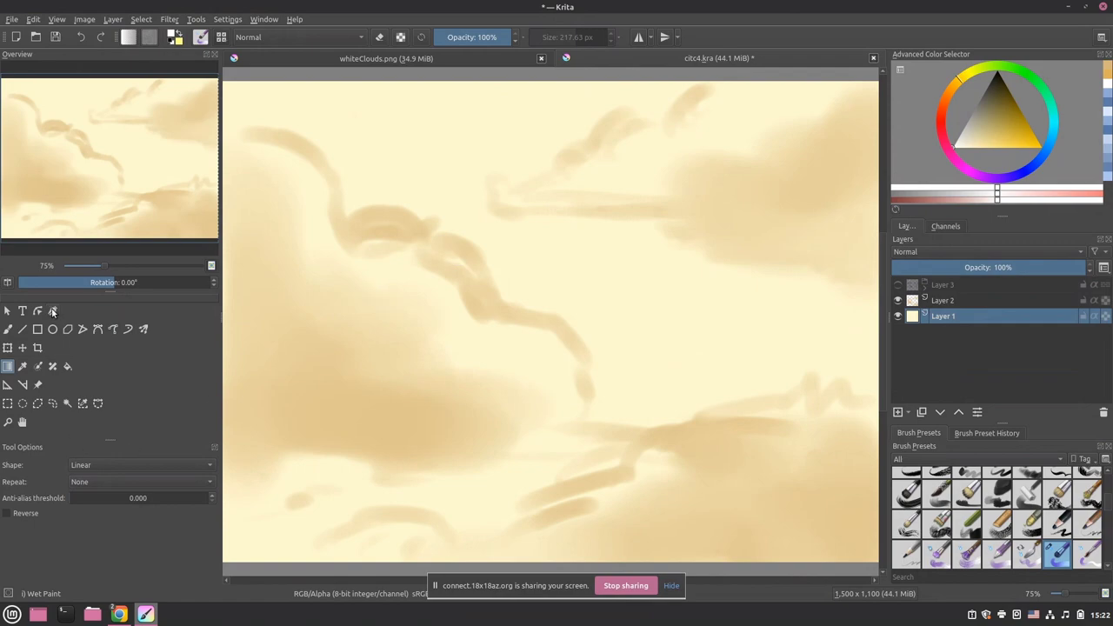
{"action": "left_click", "coordinate": [105, 465]}
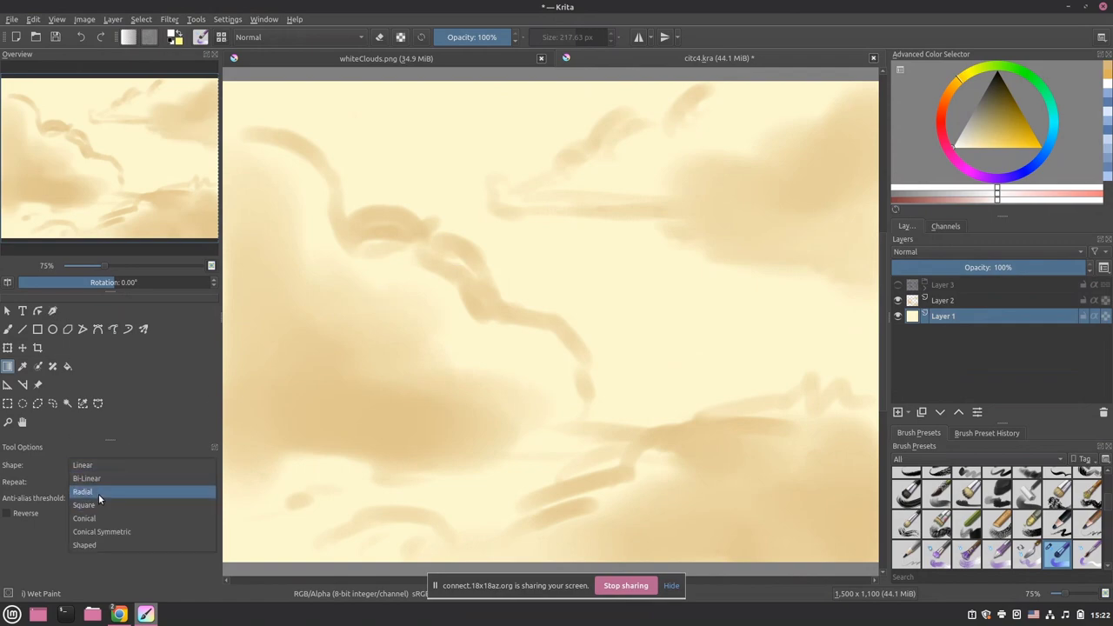
{"action": "left_click", "coordinate": [99, 494]}
{"action": "left_click_drag", "start_coordinate": [554, 242], "coordinate": [551, 443]}
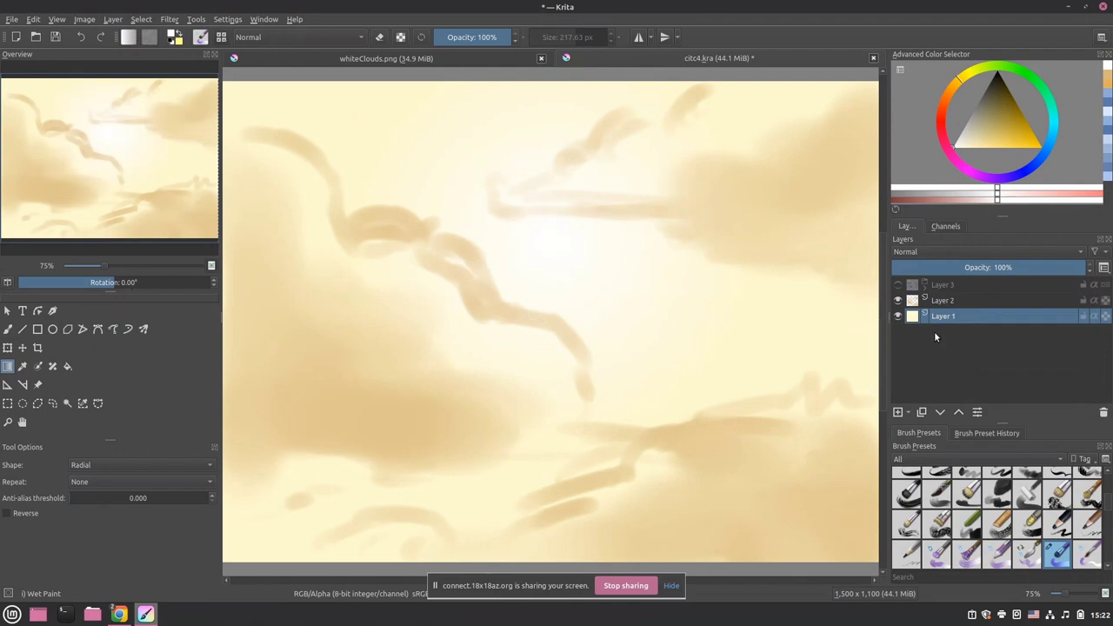
- Shade the lower-left cloud on Layer 2 with a darker brown, using a 101.31 px brush
{"action": "left_click", "coordinate": [964, 301]}
{"action": "left_click_drag", "start_coordinate": [981, 134], "coordinate": [997, 124]}
{"action": "left_click", "coordinate": [953, 90]}
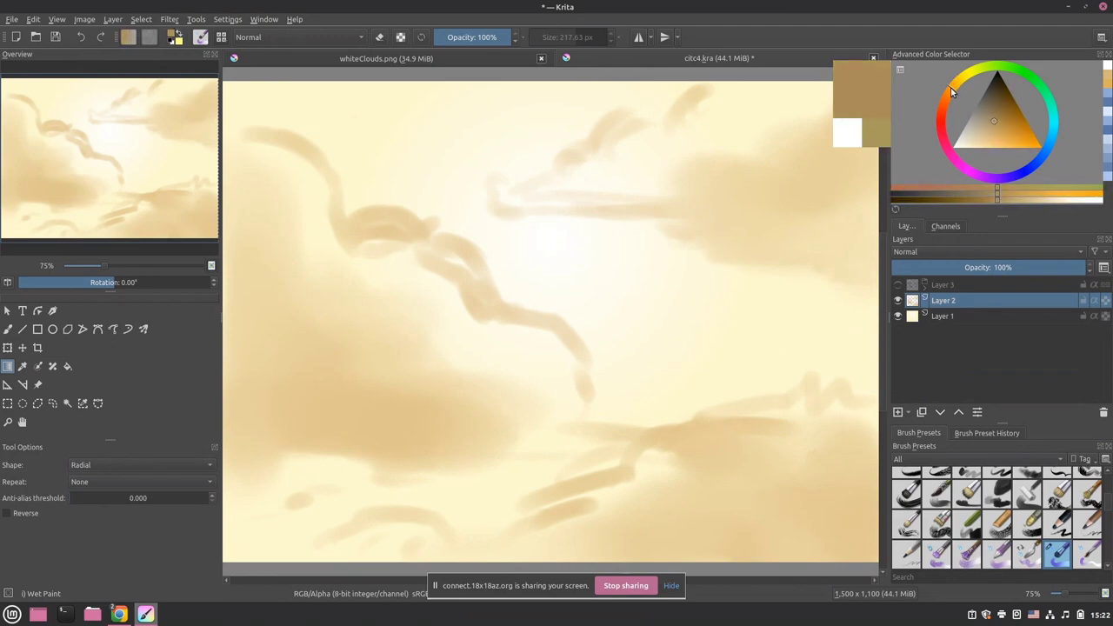
{"action": "key", "text": "b"}
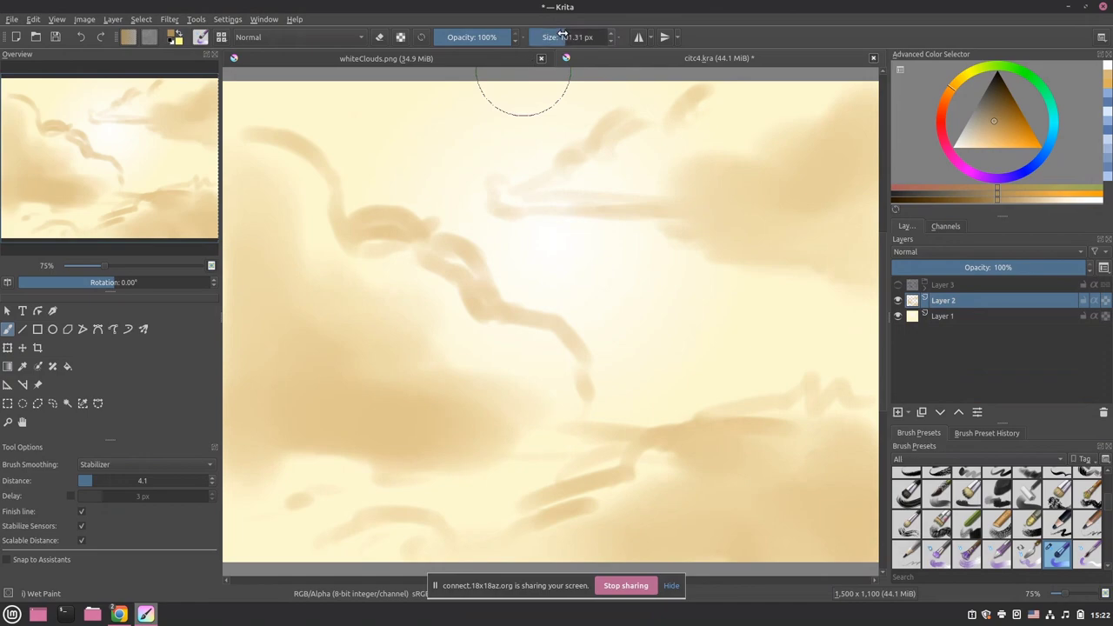
{"action": "mouse_move", "coordinate": [246, 405]}
{"action": "left_mouse_down"}
{"action": "mouse_move", "coordinate": [343, 462]}
{"action": "mouse_move", "coordinate": [315, 469]}
{"action": "mouse_move", "coordinate": [301, 435]}
{"action": "mouse_move", "coordinate": [342, 429]}
{"action": "mouse_move", "coordinate": [303, 375]}
{"action": "mouse_move", "coordinate": [258, 359]}
{"action": "mouse_move", "coordinate": [237, 378]}
{"action": "mouse_move", "coordinate": [250, 417]}
{"action": "mouse_move", "coordinate": [313, 408]}
{"action": "mouse_move", "coordinate": [331, 436]}
{"action": "mouse_move", "coordinate": [367, 442]}
{"action": "mouse_move", "coordinate": [457, 398]}
{"action": "left_mouse_up"}
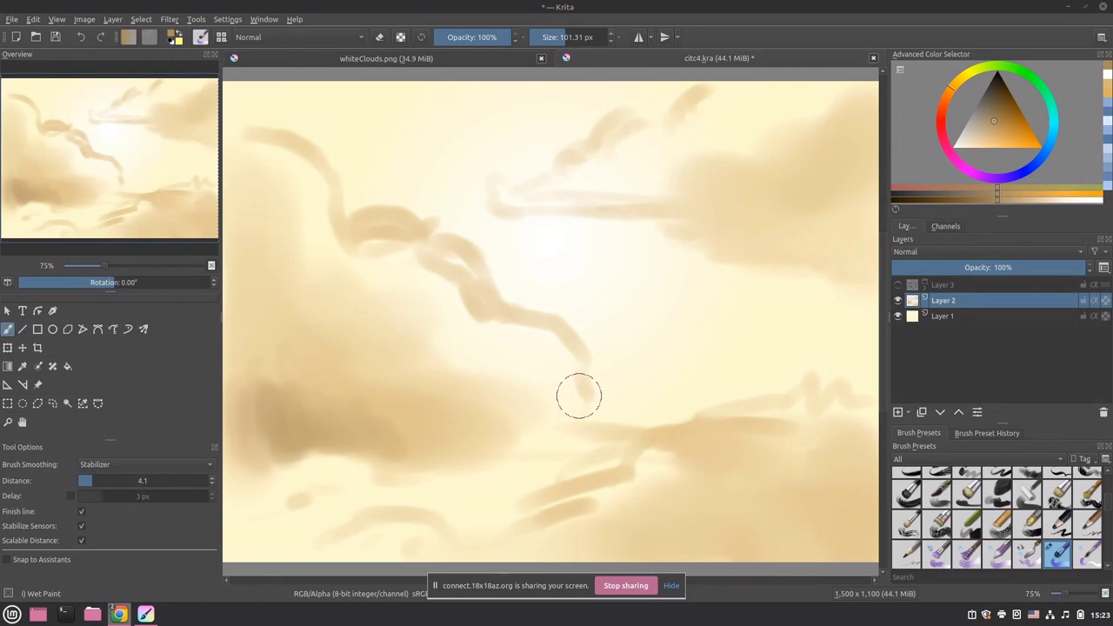
{"action": "left_click_drag", "start_coordinate": [531, 402], "coordinate": [569, 351]}
- Show the Layer 3 text group, expand it and select its visible roman numeral layer for text editing
{"action": "left_click", "coordinate": [898, 285]}
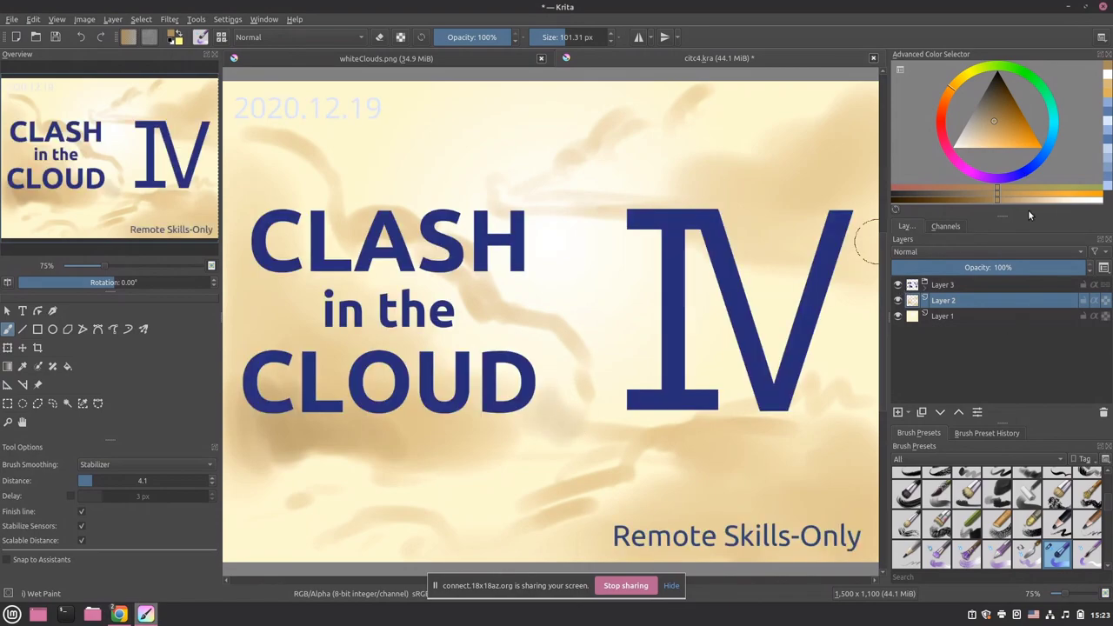
{"action": "left_click", "coordinate": [950, 287]}
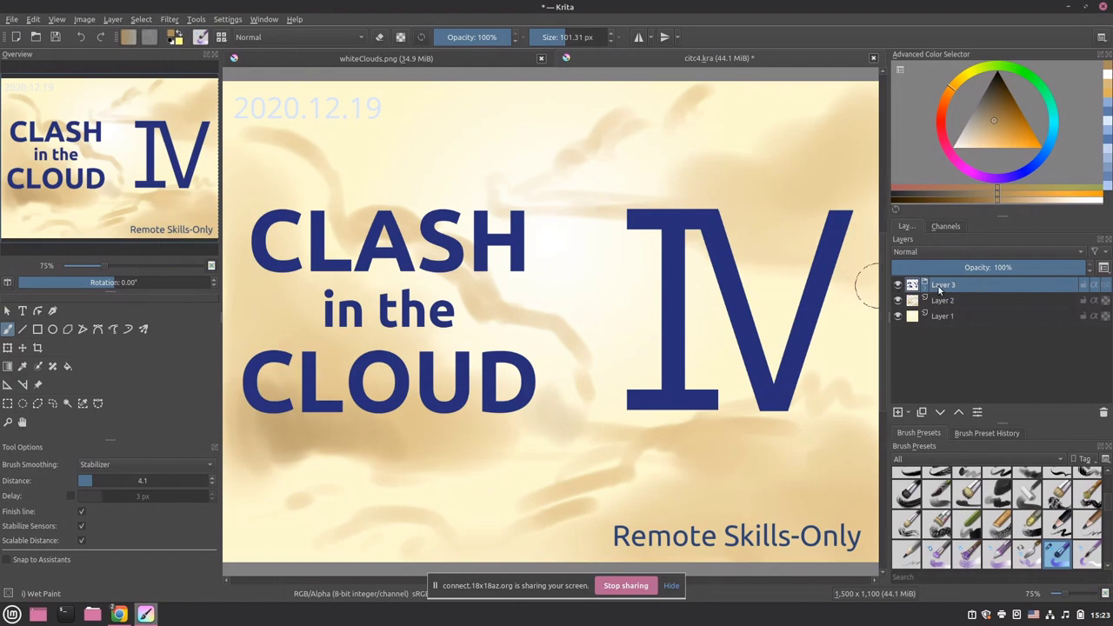
{"action": "left_click", "coordinate": [926, 286]}
{"action": "left_click", "coordinate": [955, 300]}
{"action": "key", "text": "t"}
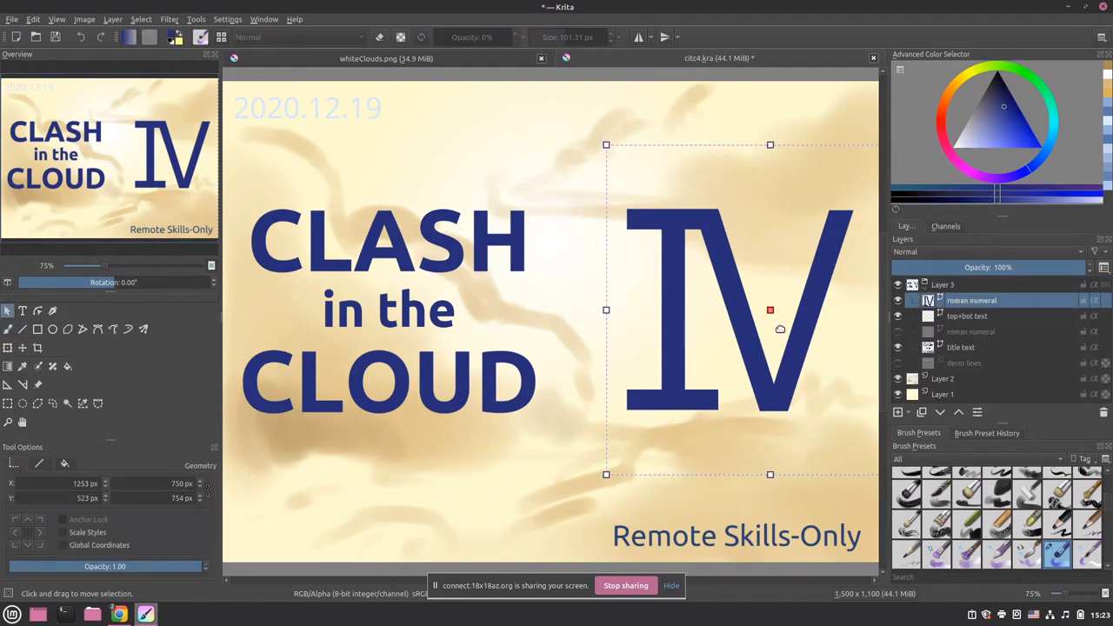
- Try recolouring the letter V of the roman numeral in Coconut brown and save the text change
{"action": "double_click", "coordinate": [781, 330]}
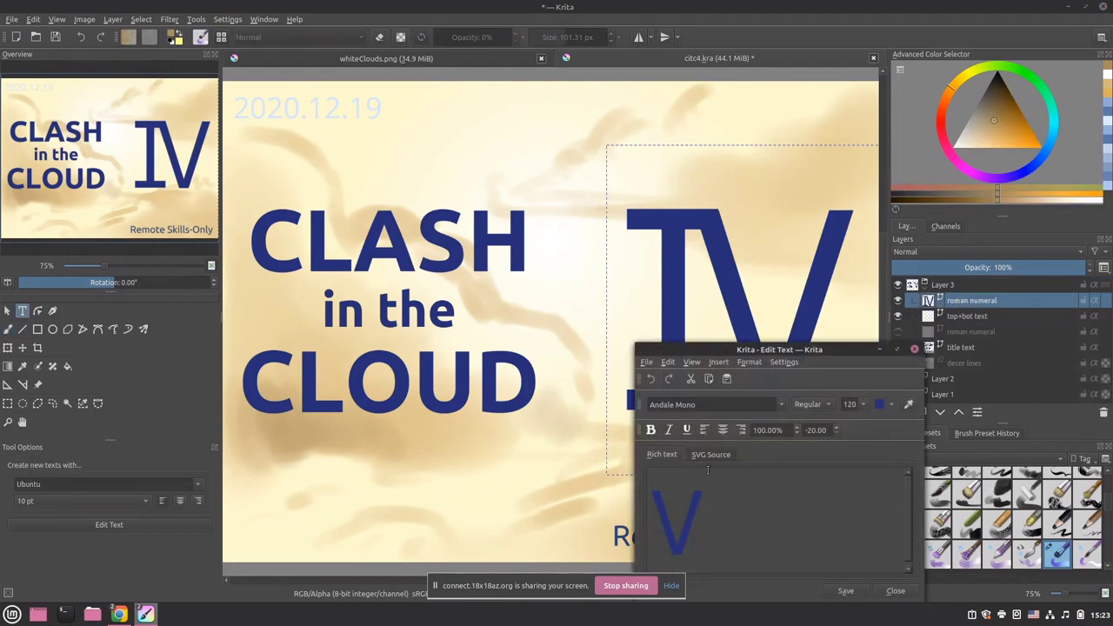
{"action": "left_click_drag", "start_coordinate": [777, 484], "coordinate": [640, 492]}
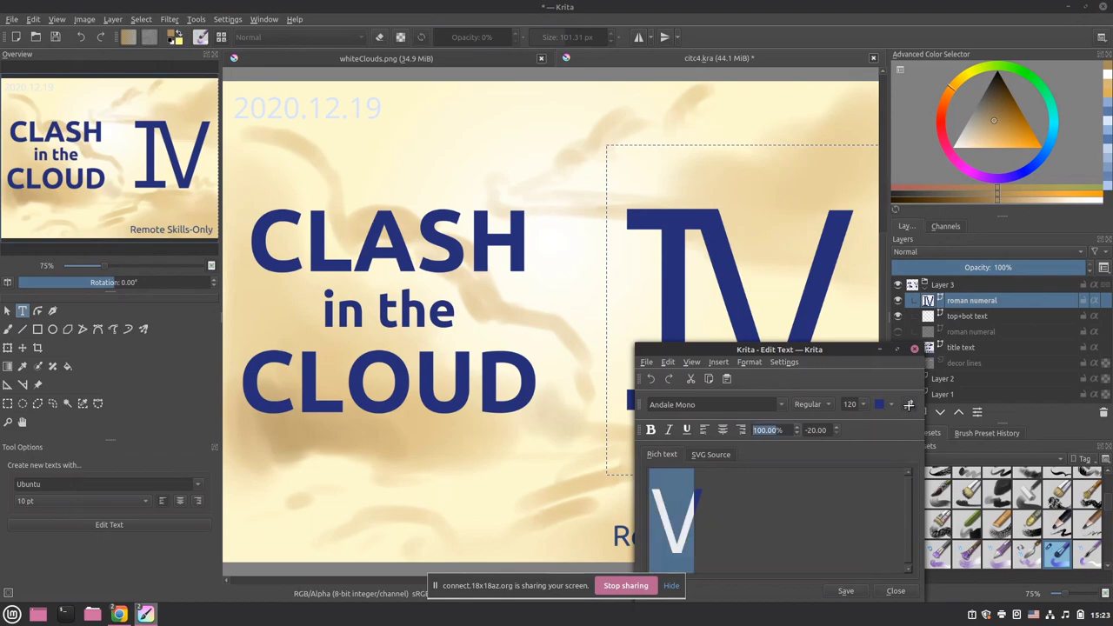
{"action": "left_click", "coordinate": [909, 406]}
{"action": "left_click", "coordinate": [889, 406]}
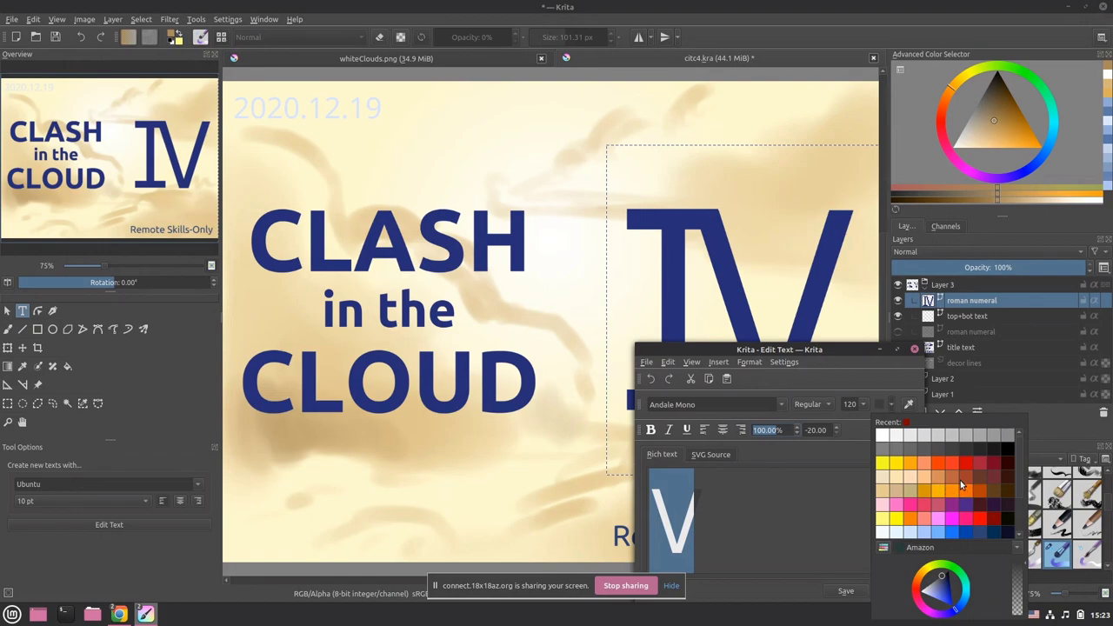
{"action": "left_click", "coordinate": [992, 491]}
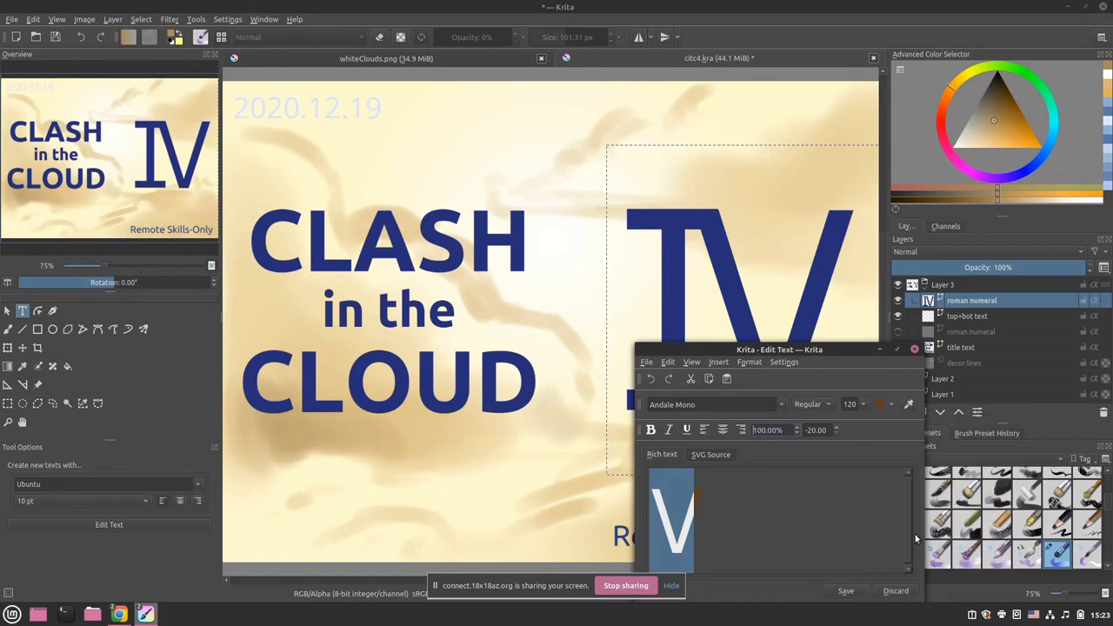
{"action": "left_click", "coordinate": [856, 592]}
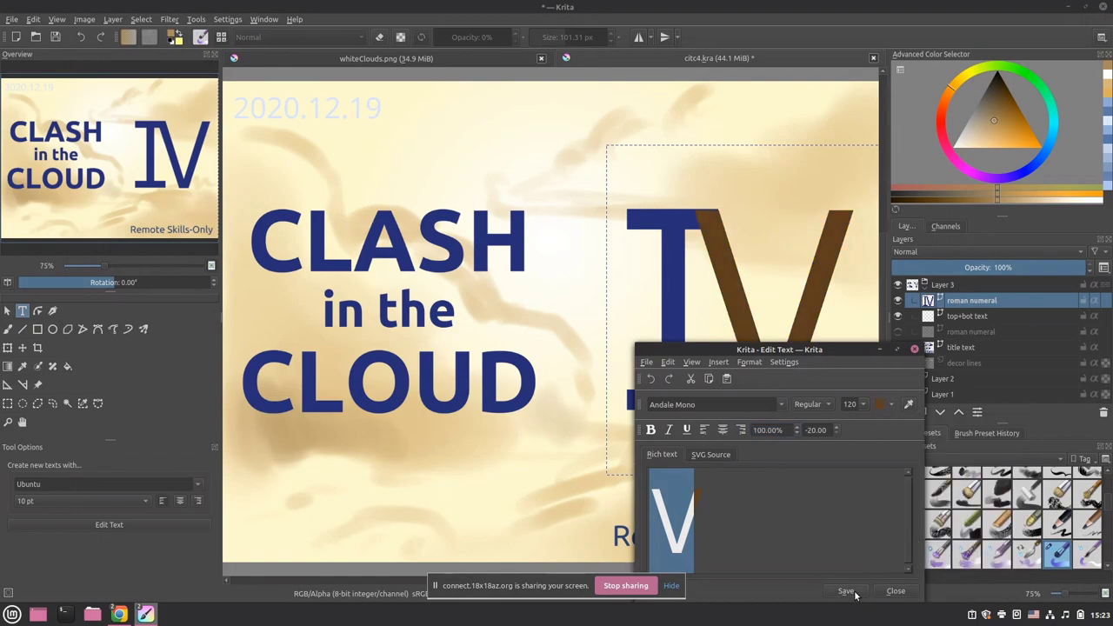
- Close the text editor and undo the colour change on the letter V
{"action": "left_click", "coordinate": [891, 406]}
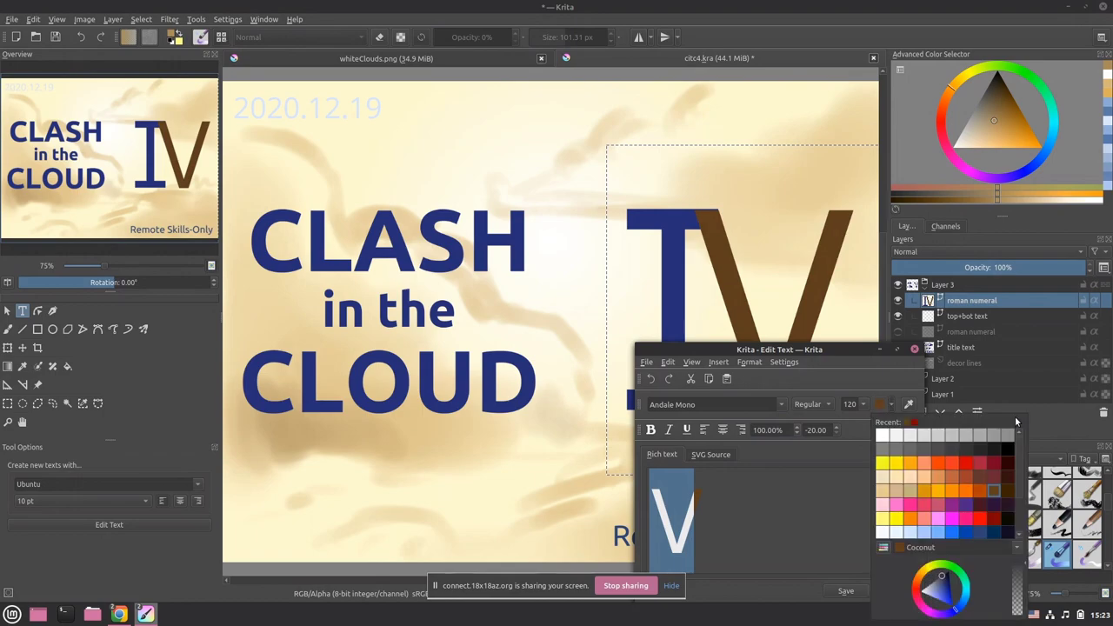
{"action": "left_click", "coordinate": [844, 360]}
{"action": "left_click", "coordinate": [915, 349]}
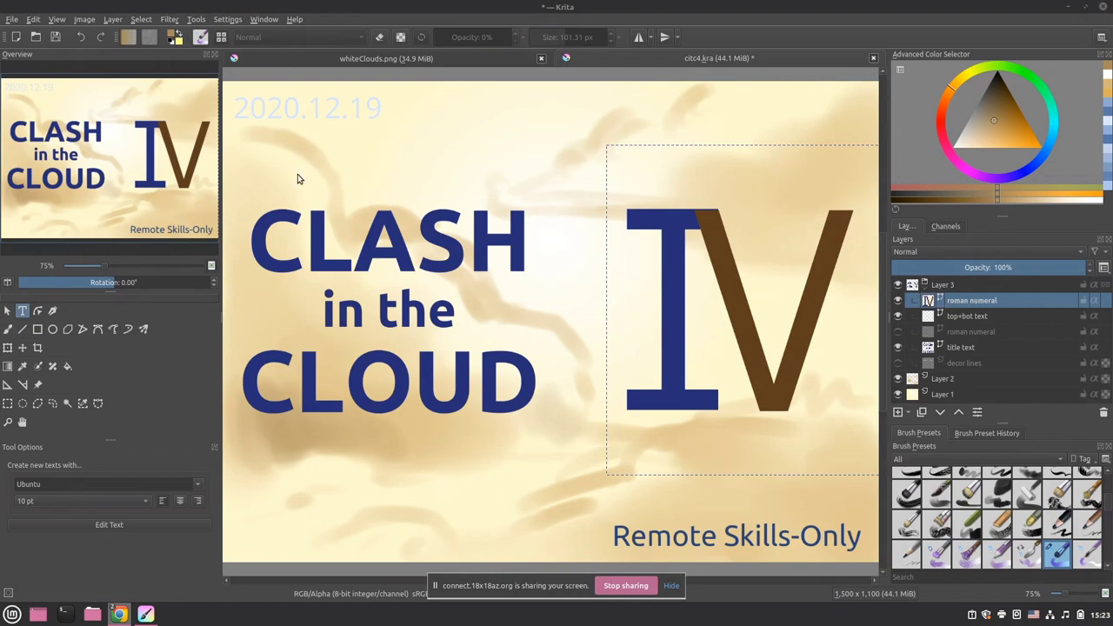
{"action": "left_click", "coordinate": [79, 39]}
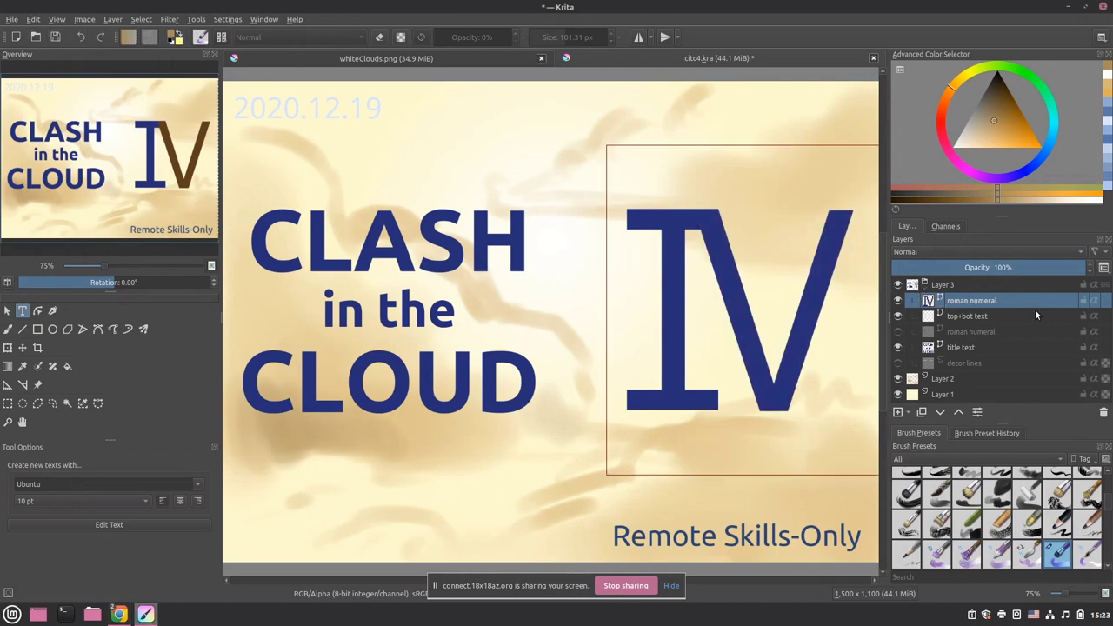
- Hide the Layer 3 text group and shade the left edge, lower-left and lower-right clouds on Layer 2 with darker brown strokes
{"action": "left_click", "coordinate": [899, 286]}
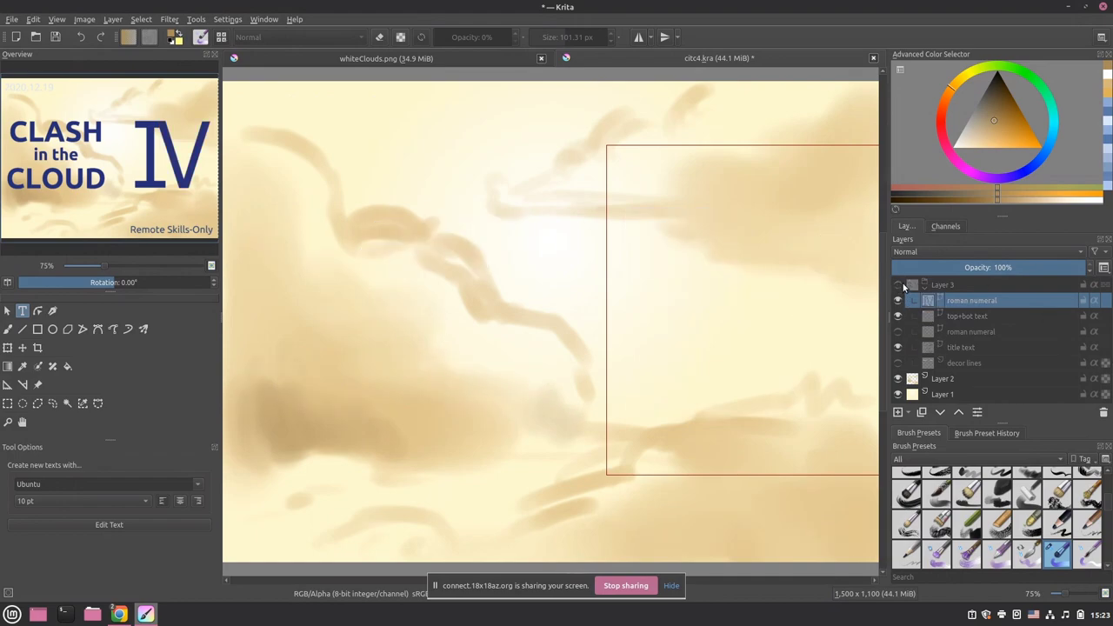
{"action": "left_click", "coordinate": [925, 380]}
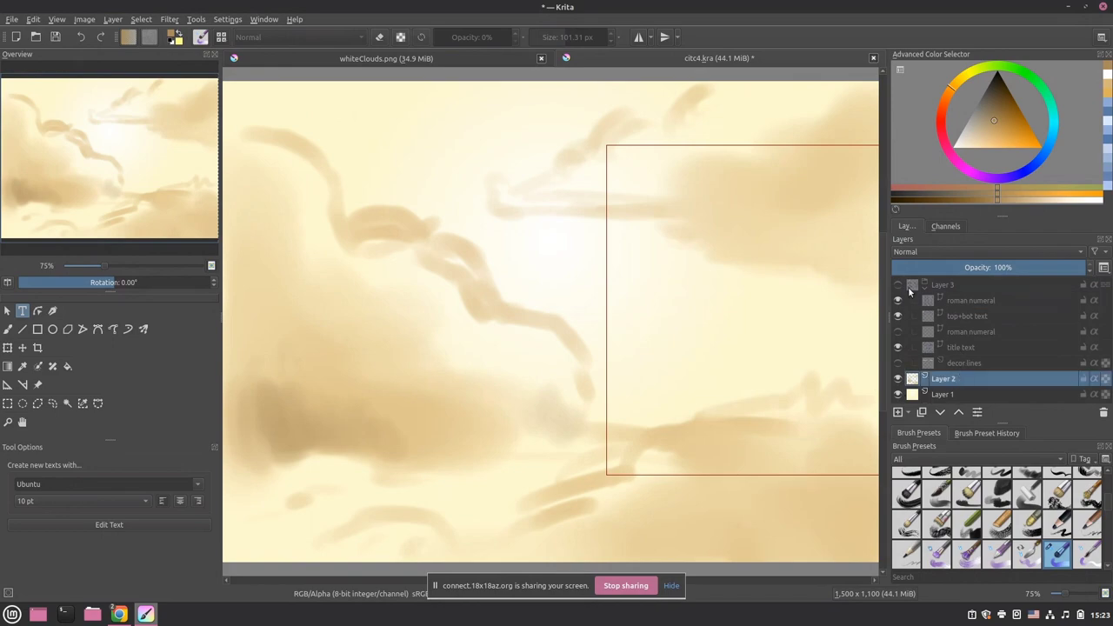
{"action": "key", "text": "b"}
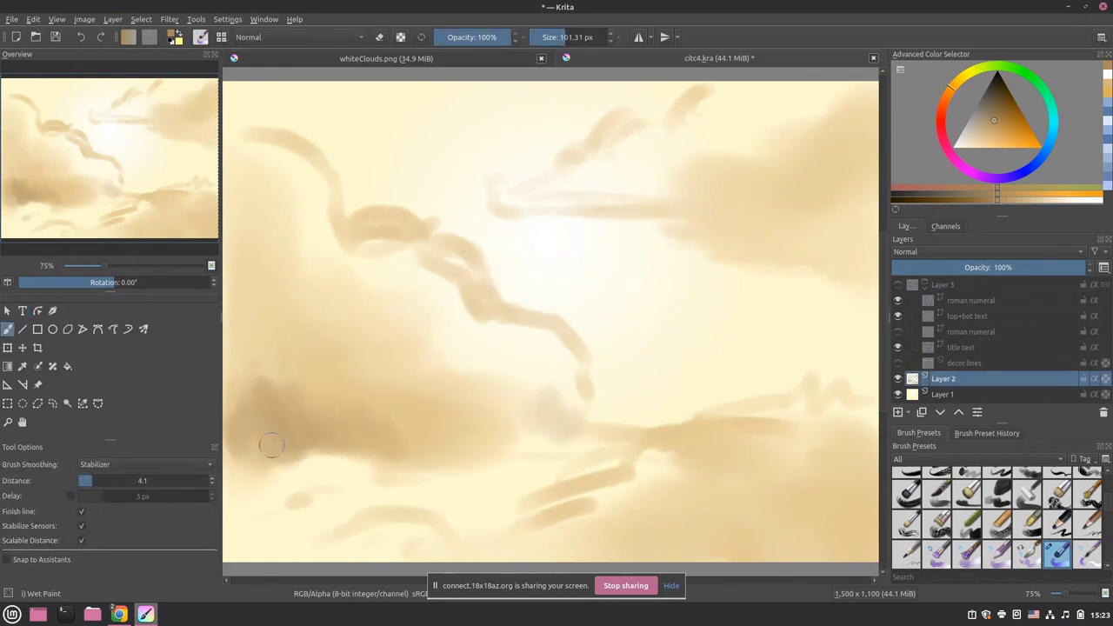
{"action": "mouse_move", "coordinate": [285, 442]}
{"action": "left_mouse_down"}
{"action": "mouse_move", "coordinate": [287, 247]}
{"action": "mouse_move", "coordinate": [243, 343]}
{"action": "mouse_move", "coordinate": [246, 417]}
{"action": "mouse_move", "coordinate": [238, 408]}
{"action": "mouse_move", "coordinate": [236, 421]}
{"action": "mouse_move", "coordinate": [261, 382]}
{"action": "mouse_move", "coordinate": [316, 427]}
{"action": "mouse_move", "coordinate": [248, 416]}
{"action": "mouse_move", "coordinate": [225, 470]}
{"action": "left_mouse_up"}
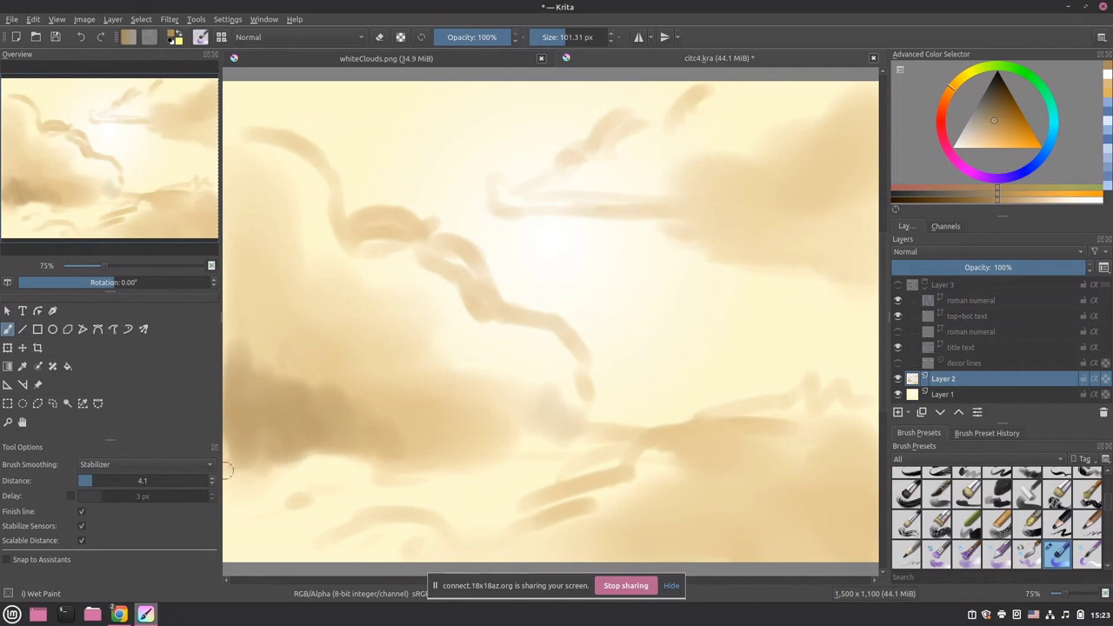
{"action": "mouse_move", "coordinate": [231, 278]}
{"action": "left_mouse_down"}
{"action": "mouse_move", "coordinate": [310, 269]}
{"action": "mouse_move", "coordinate": [253, 254]}
{"action": "mouse_move", "coordinate": [237, 275]}
{"action": "mouse_move", "coordinate": [249, 254]}
{"action": "mouse_move", "coordinate": [328, 275]}
{"action": "mouse_move", "coordinate": [252, 282]}
{"action": "mouse_move", "coordinate": [233, 326]}
{"action": "left_mouse_up"}
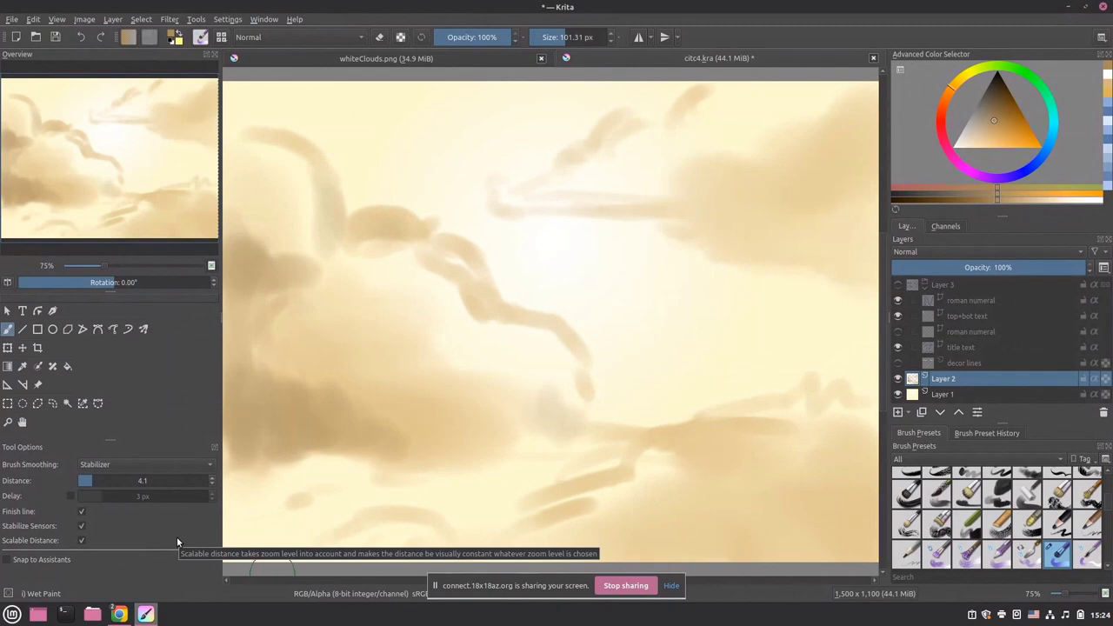
{"action": "mouse_move", "coordinate": [813, 371]}
{"action": "left_mouse_down"}
{"action": "mouse_move", "coordinate": [833, 347]}
{"action": "mouse_move", "coordinate": [816, 422]}
{"action": "mouse_move", "coordinate": [795, 395]}
{"action": "mouse_move", "coordinate": [839, 381]}
{"action": "mouse_move", "coordinate": [863, 400]}
{"action": "mouse_move", "coordinate": [866, 365]}
{"action": "mouse_move", "coordinate": [835, 358]}
{"action": "mouse_move", "coordinate": [845, 338]}
{"action": "mouse_move", "coordinate": [844, 385]}
{"action": "left_mouse_up"}
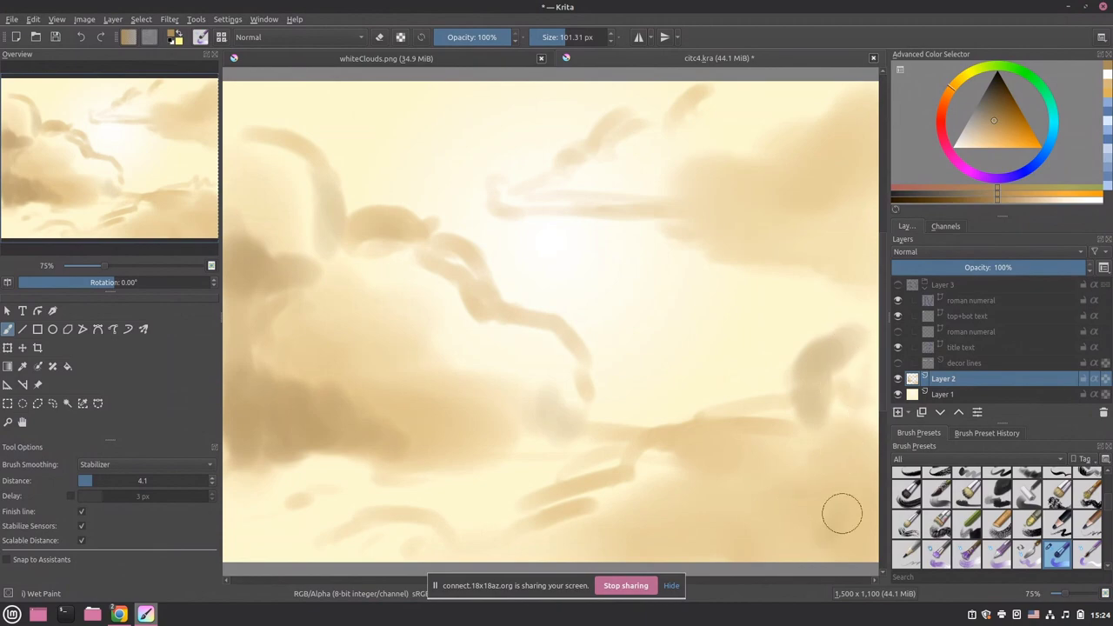
{"action": "mouse_move", "coordinate": [840, 514]}
{"action": "left_mouse_down"}
{"action": "mouse_move", "coordinate": [865, 546]}
{"action": "mouse_move", "coordinate": [702, 548]}
{"action": "mouse_move", "coordinate": [841, 540]}
{"action": "mouse_move", "coordinate": [824, 507]}
{"action": "mouse_move", "coordinate": [807, 500]}
{"action": "mouse_move", "coordinate": [834, 508]}
{"action": "mouse_move", "coordinate": [855, 472]}
{"action": "mouse_move", "coordinate": [737, 500]}
{"action": "mouse_move", "coordinate": [710, 521]}
{"action": "mouse_move", "coordinate": [762, 498]}
{"action": "mouse_move", "coordinate": [683, 535]}
{"action": "mouse_move", "coordinate": [670, 545]}
{"action": "mouse_move", "coordinate": [677, 554]}
{"action": "mouse_move", "coordinate": [640, 558]}
{"action": "mouse_move", "coordinate": [681, 514]}
{"action": "mouse_move", "coordinate": [711, 510]}
{"action": "mouse_move", "coordinate": [701, 489]}
{"action": "mouse_move", "coordinate": [685, 529]}
{"action": "mouse_move", "coordinate": [700, 501]}
{"action": "mouse_move", "coordinate": [680, 517]}
{"action": "mouse_move", "coordinate": [765, 494]}
{"action": "mouse_move", "coordinate": [752, 478]}
{"action": "mouse_move", "coordinate": [738, 485]}
{"action": "mouse_move", "coordinate": [798, 497]}
{"action": "left_mouse_up"}
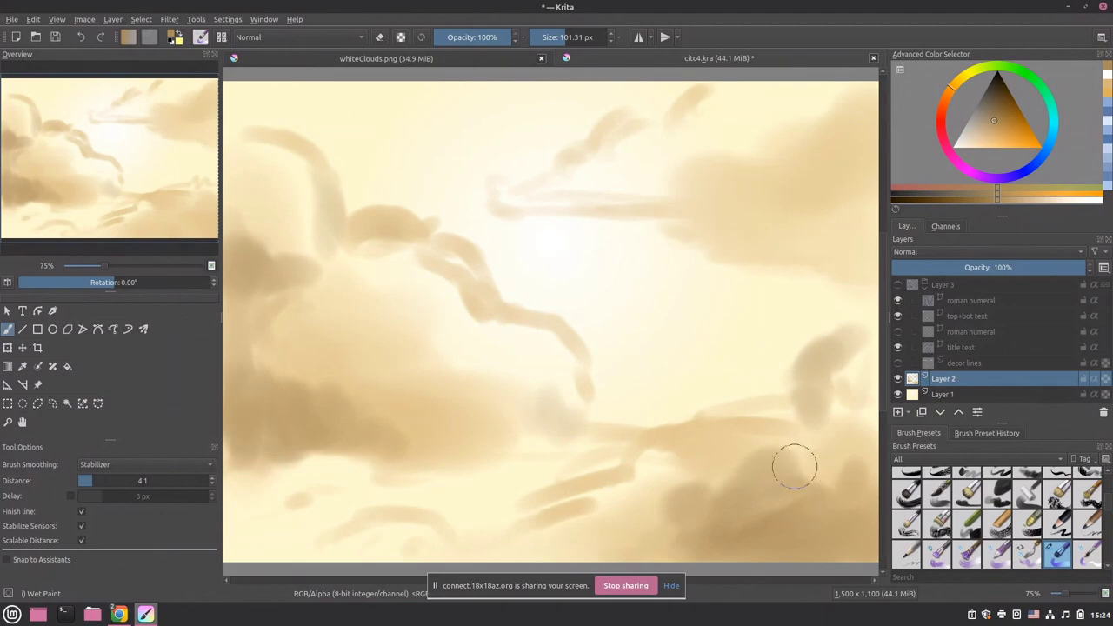
{"action": "mouse_move", "coordinate": [1, 624]}
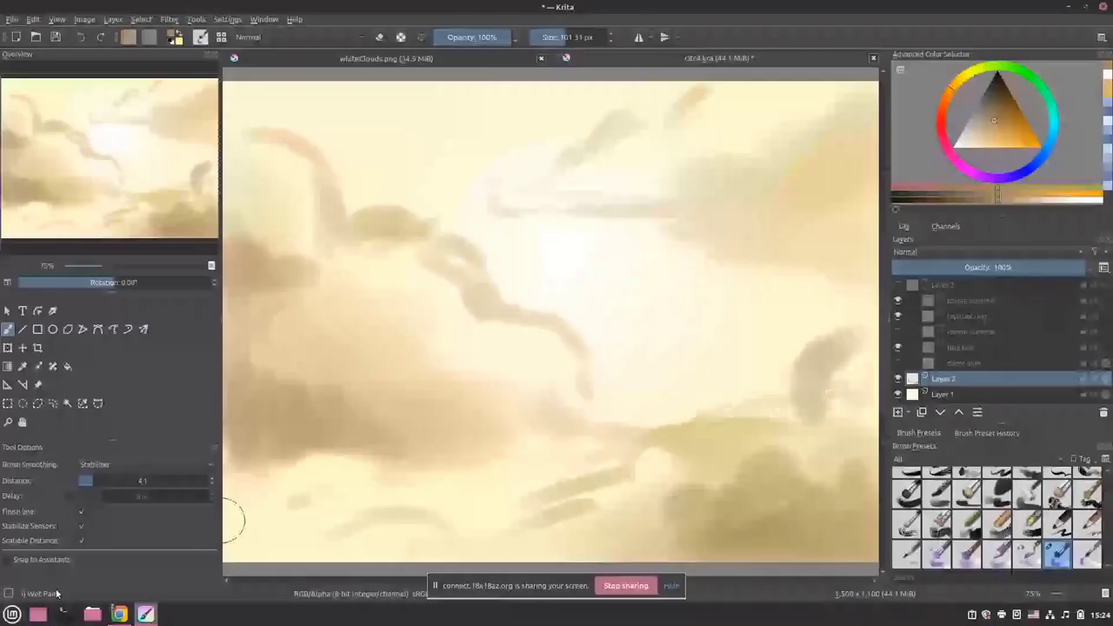
{"action": "left_click", "coordinate": [12, 616]}
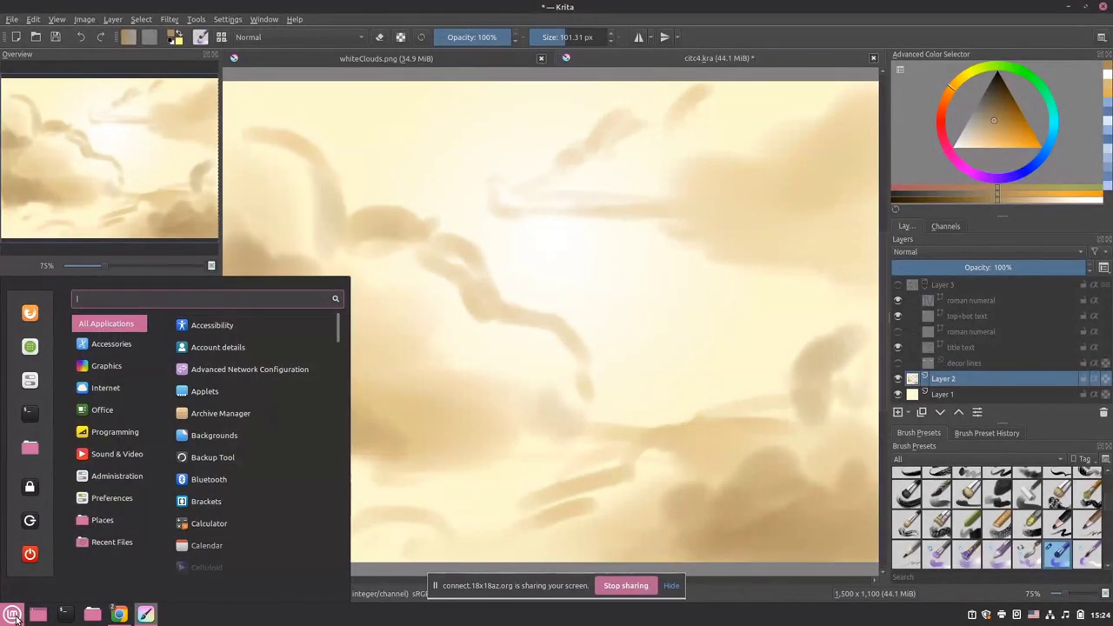
{"action": "left_click", "coordinate": [781, 18]}
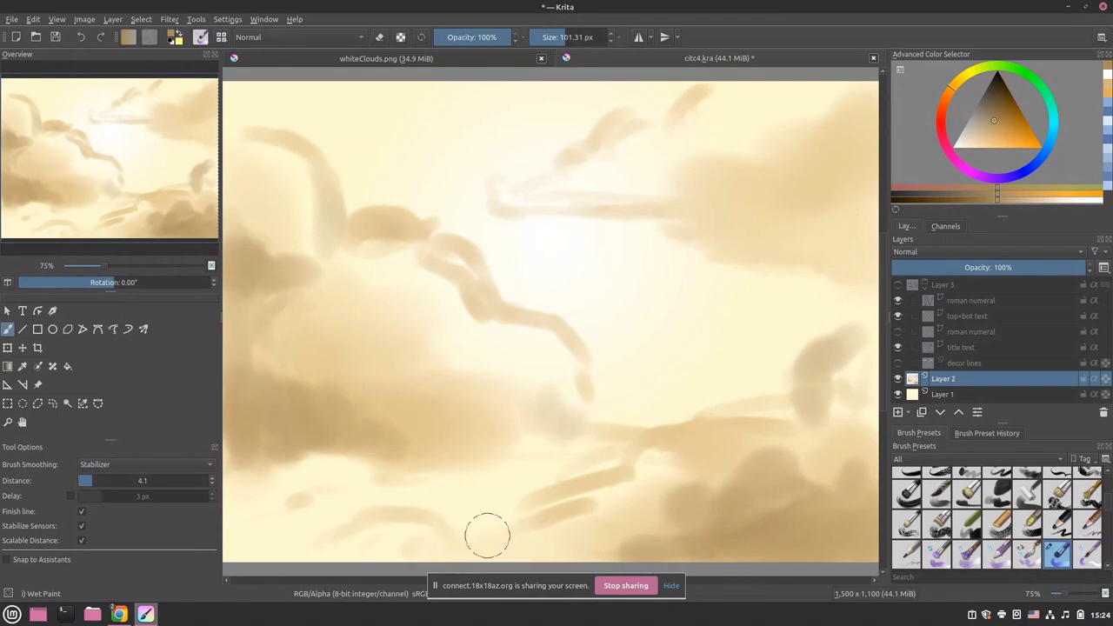
- Paint rounded brown clouds along the bottom edge of the canvas on Layer 2 with the 101.31 px brush
{"action": "left_click_drag", "start_coordinate": [478, 541], "coordinate": [498, 536]}
{"action": "left_click_drag", "start_coordinate": [548, 551], "coordinate": [590, 548]}
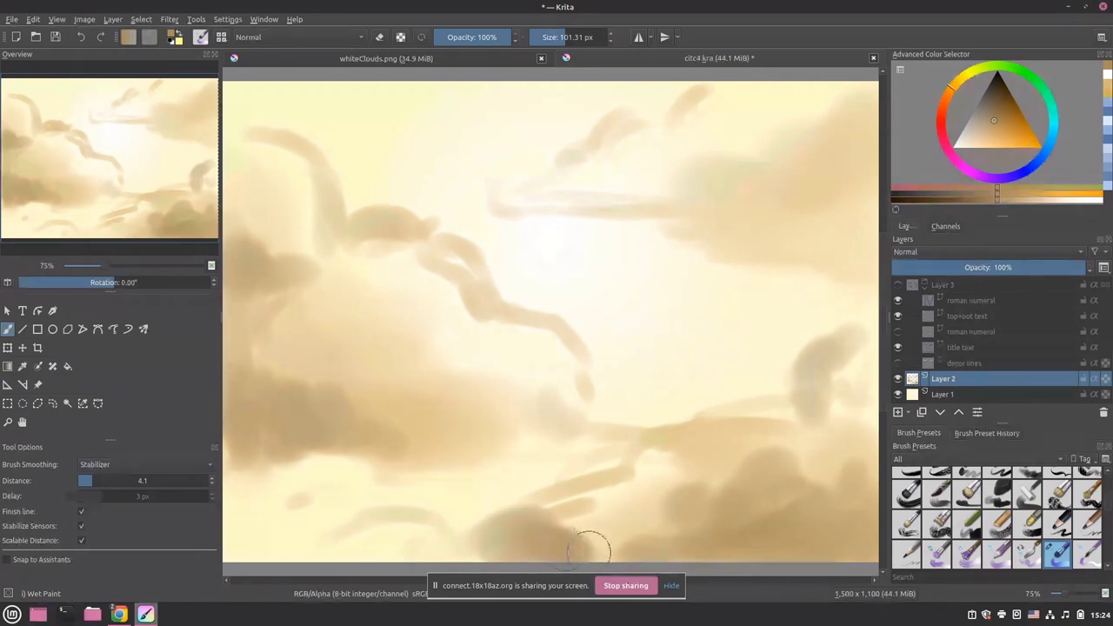
{"action": "mouse_move", "coordinate": [368, 536]}
{"action": "left_mouse_down"}
{"action": "mouse_move", "coordinate": [405, 556]}
{"action": "mouse_move", "coordinate": [412, 536]}
{"action": "mouse_move", "coordinate": [400, 555]}
{"action": "mouse_move", "coordinate": [484, 547]}
{"action": "left_mouse_up"}
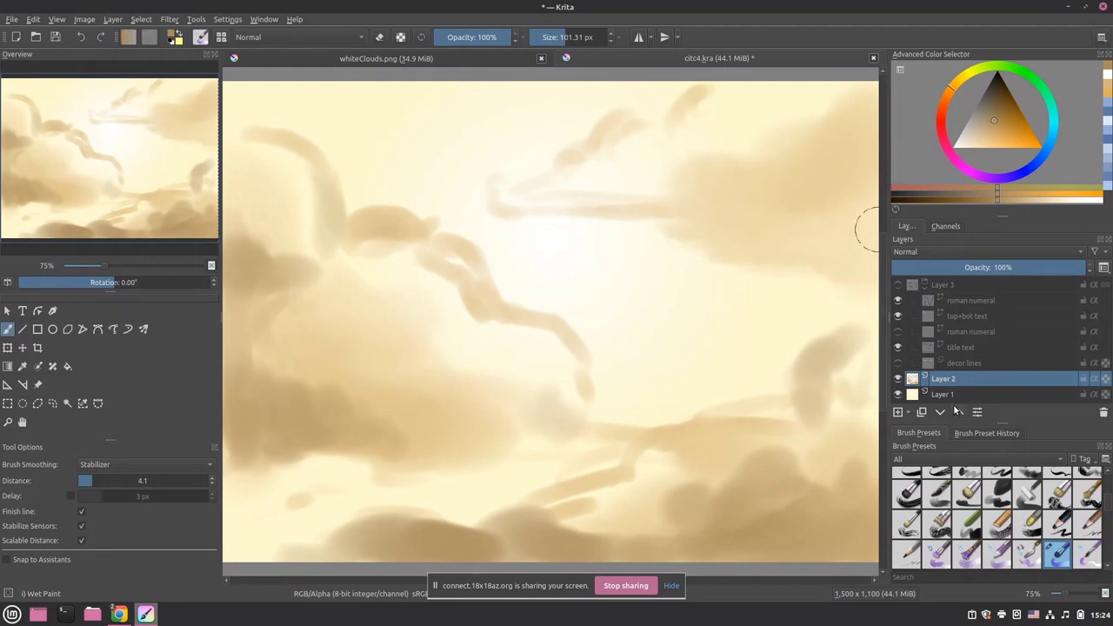
- Hide Layer 2, add a new paint layer above it, and hide the Layer 1 background as well
{"action": "left_click", "coordinate": [898, 379]}
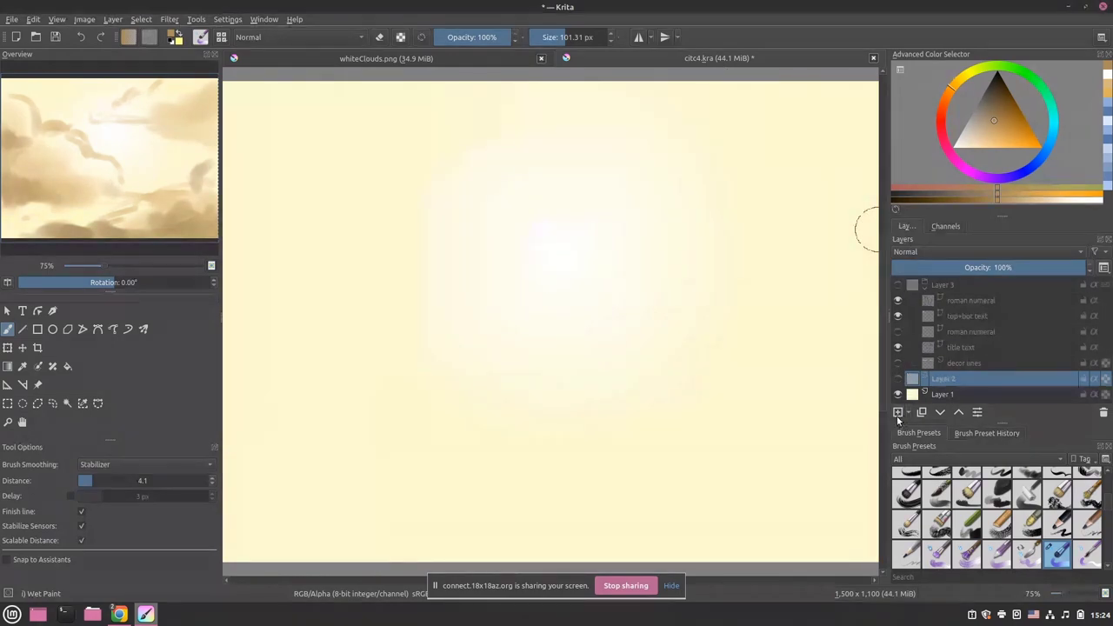
{"action": "left_click", "coordinate": [898, 412]}
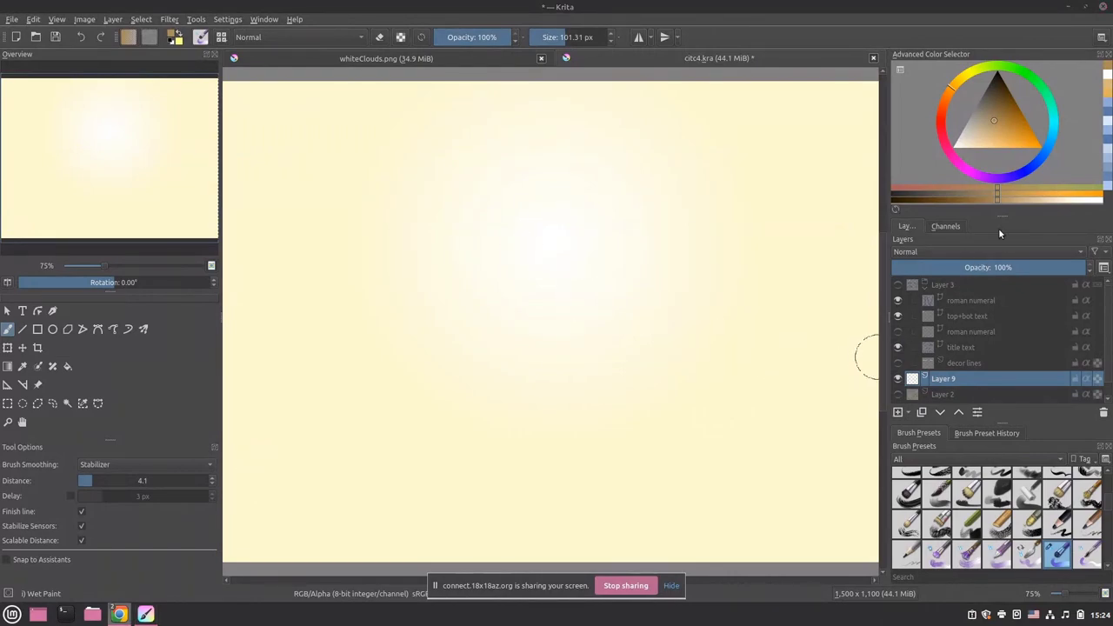
{"action": "left_click", "coordinate": [939, 395]}
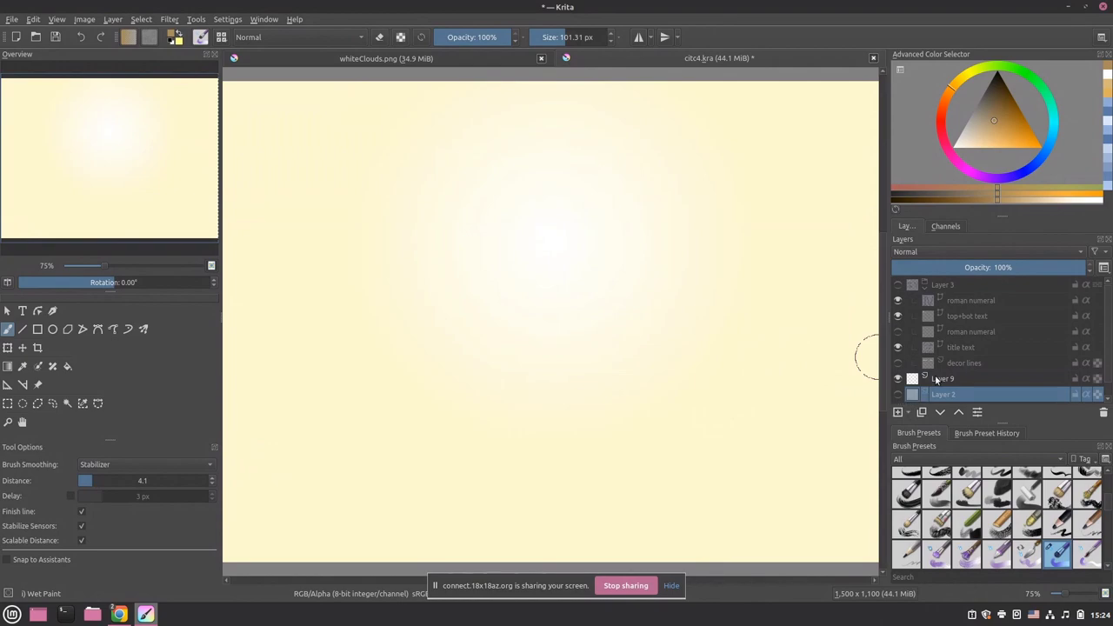
{"action": "scroll", "coordinate": [1106, 356], "scroll_direction": "down", "scroll_amount": 1}
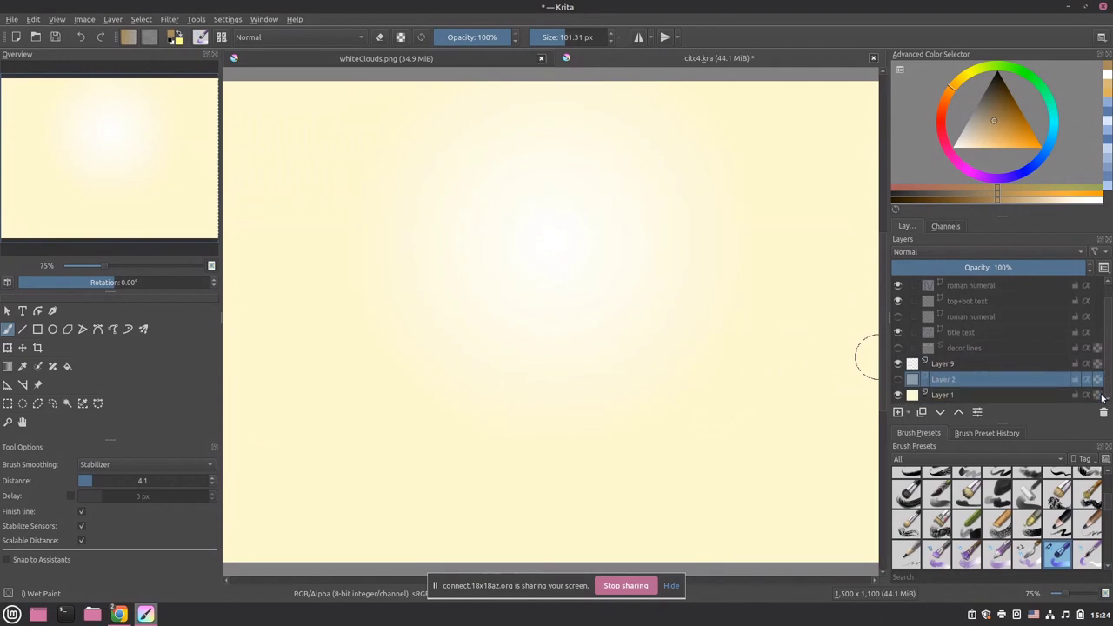
{"action": "left_click", "coordinate": [983, 393]}
{"action": "left_click", "coordinate": [68, 366]}
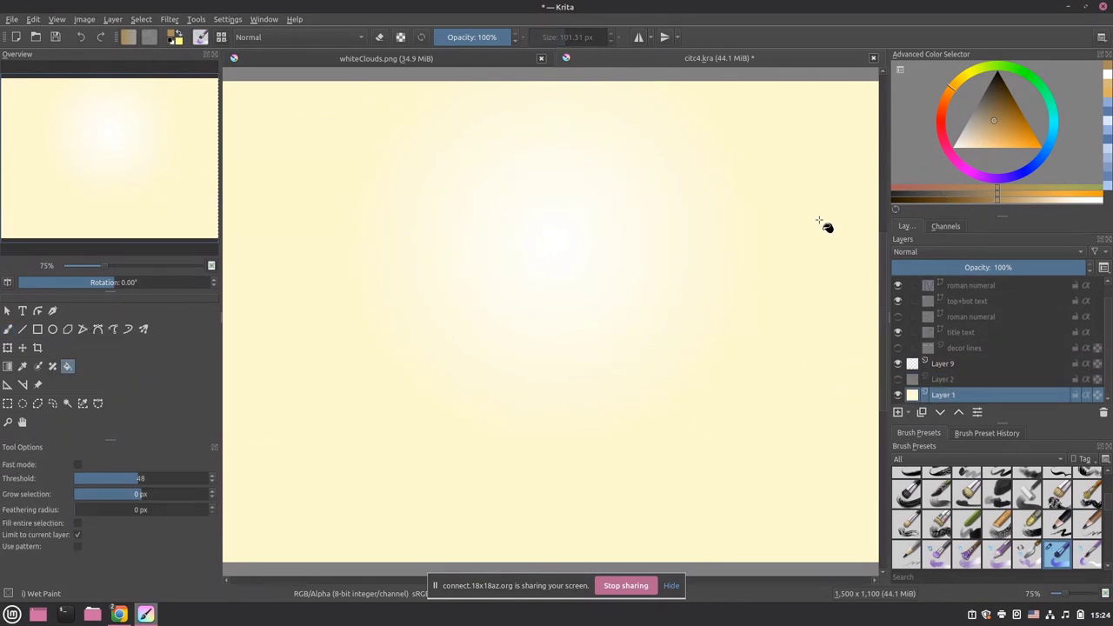
{"action": "left_click", "coordinate": [899, 396]}
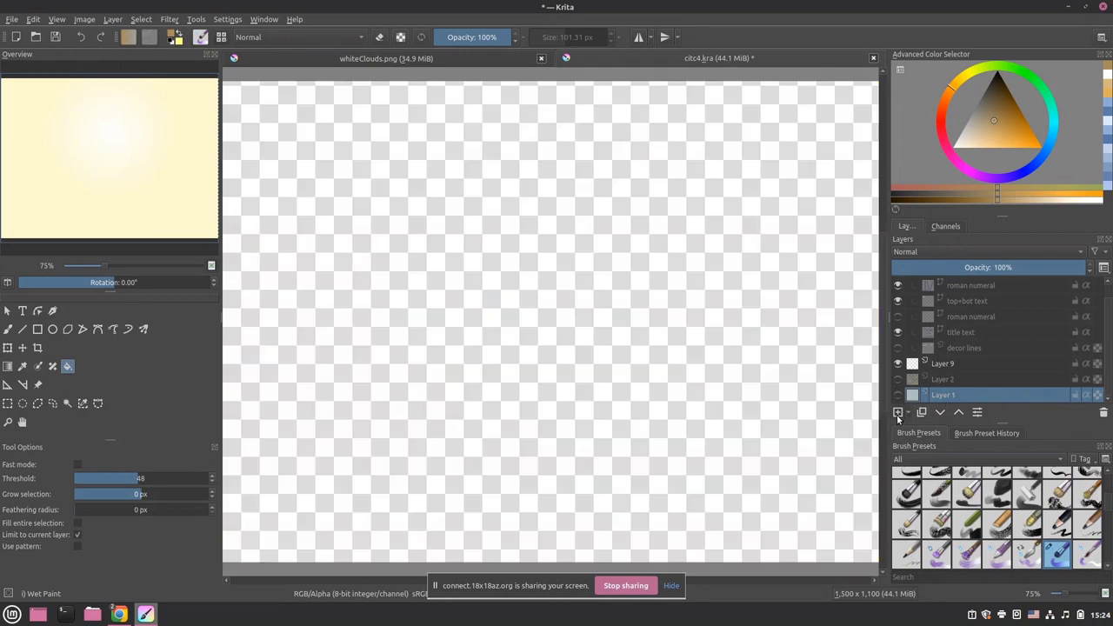
- Add a layer directly above Layer 1 and fill it with successive light lilac shades, ending on a muted purple
{"action": "left_click", "coordinate": [898, 411]}
{"action": "left_click_drag", "start_coordinate": [963, 179], "coordinate": [974, 150]}
{"action": "left_click", "coordinate": [775, 255]}
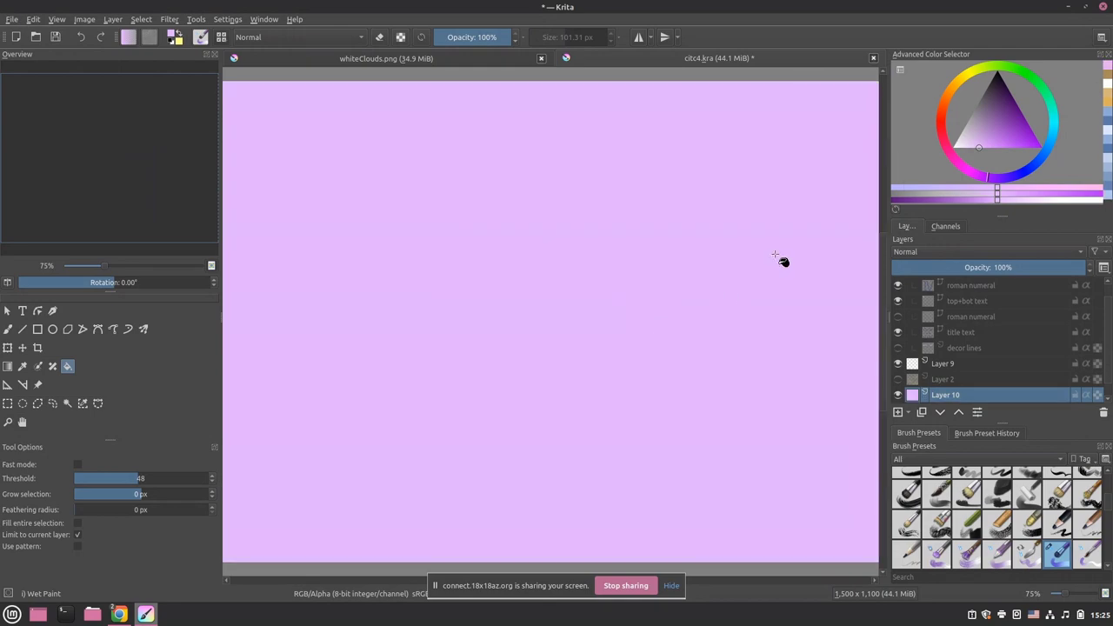
{"action": "left_click", "coordinate": [997, 179]}
{"action": "left_click", "coordinate": [629, 279]}
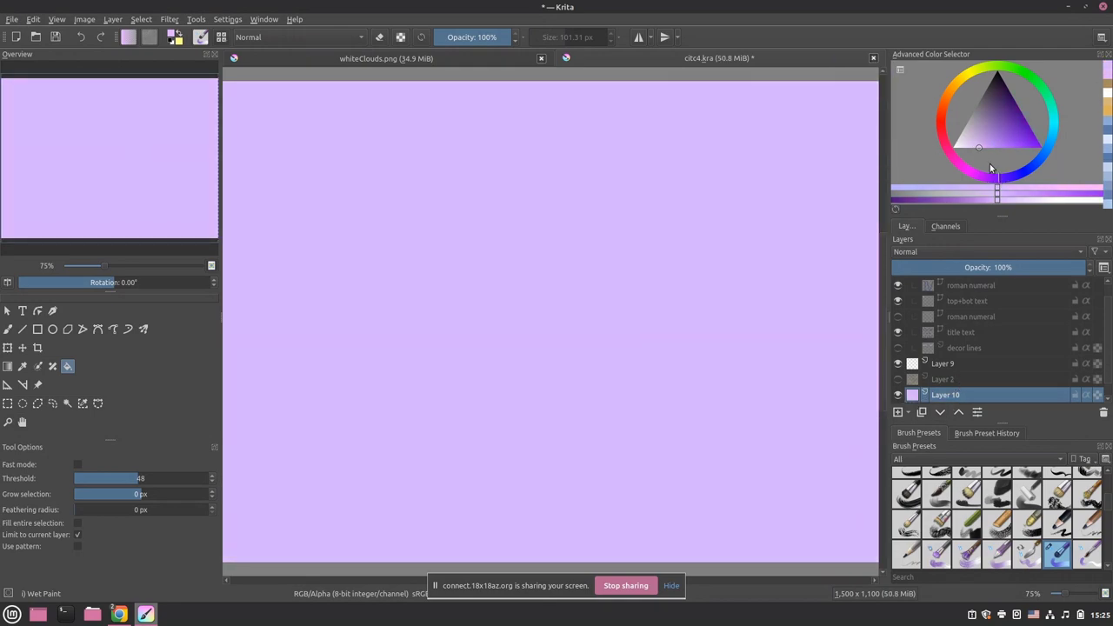
{"action": "left_click_drag", "start_coordinate": [996, 142], "coordinate": [985, 122]}
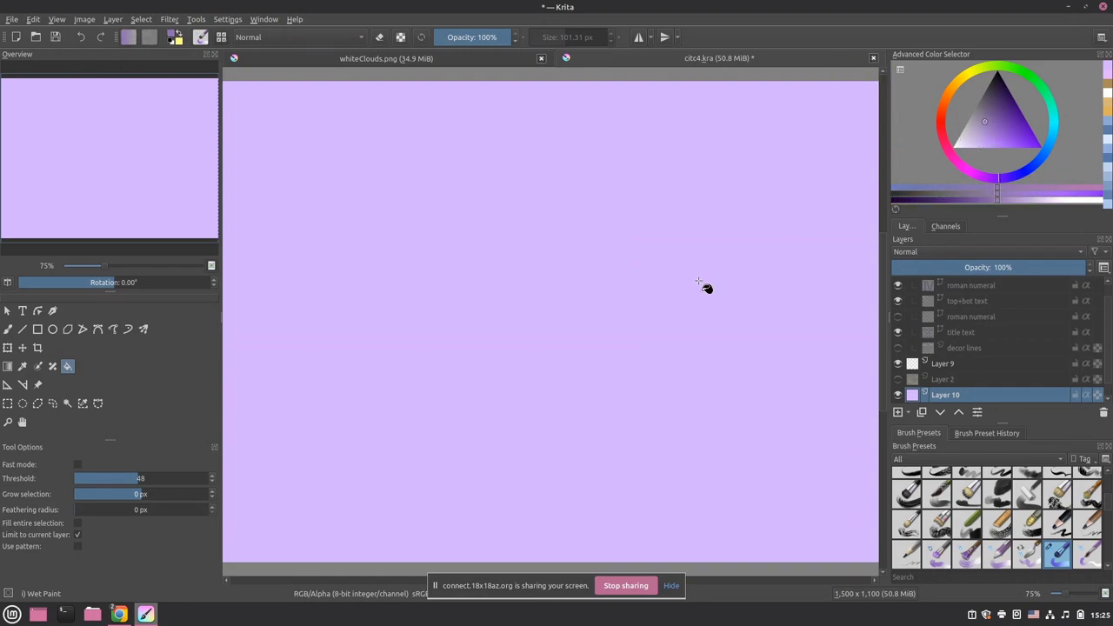
{"action": "left_click", "coordinate": [707, 289]}
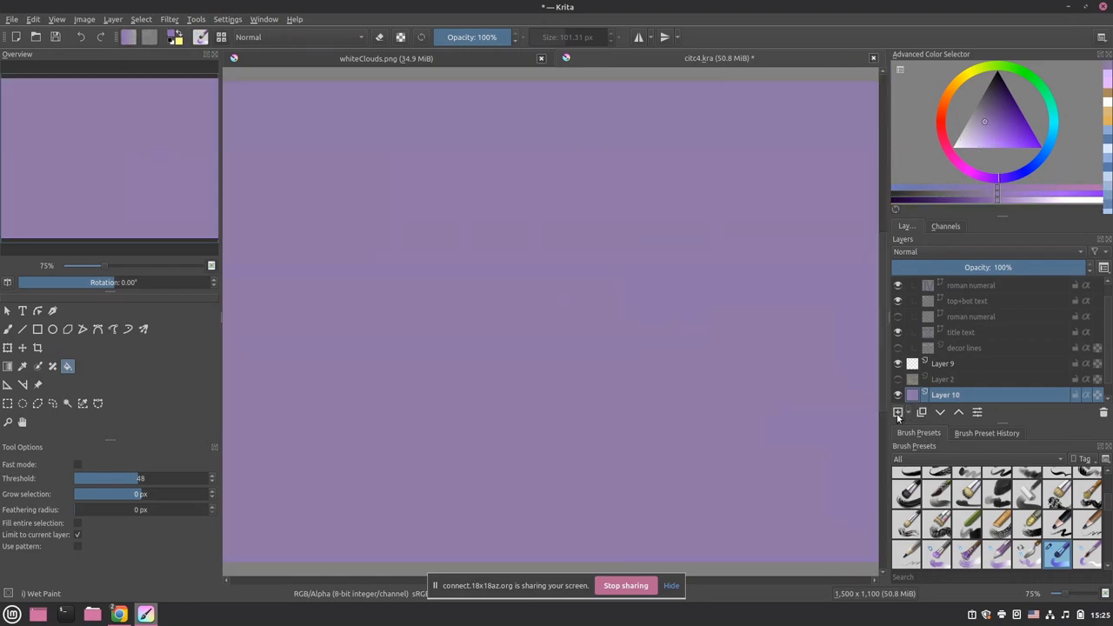
- On Layer 9, paint a wavy pale yellow cloud outline across the upper canvas with a 50.01 px brush
{"action": "left_click", "coordinate": [941, 363]}
{"action": "key", "text": "b"}
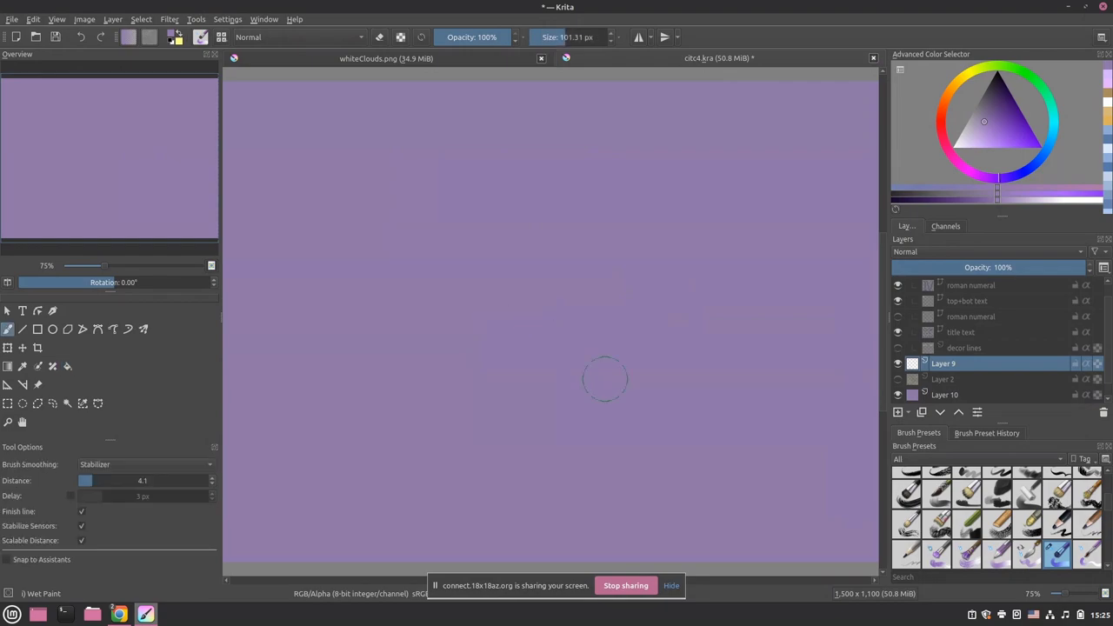
{"action": "left_click_drag", "start_coordinate": [959, 99], "coordinate": [967, 74]}
{"action": "left_click_drag", "start_coordinate": [982, 140], "coordinate": [977, 148]}
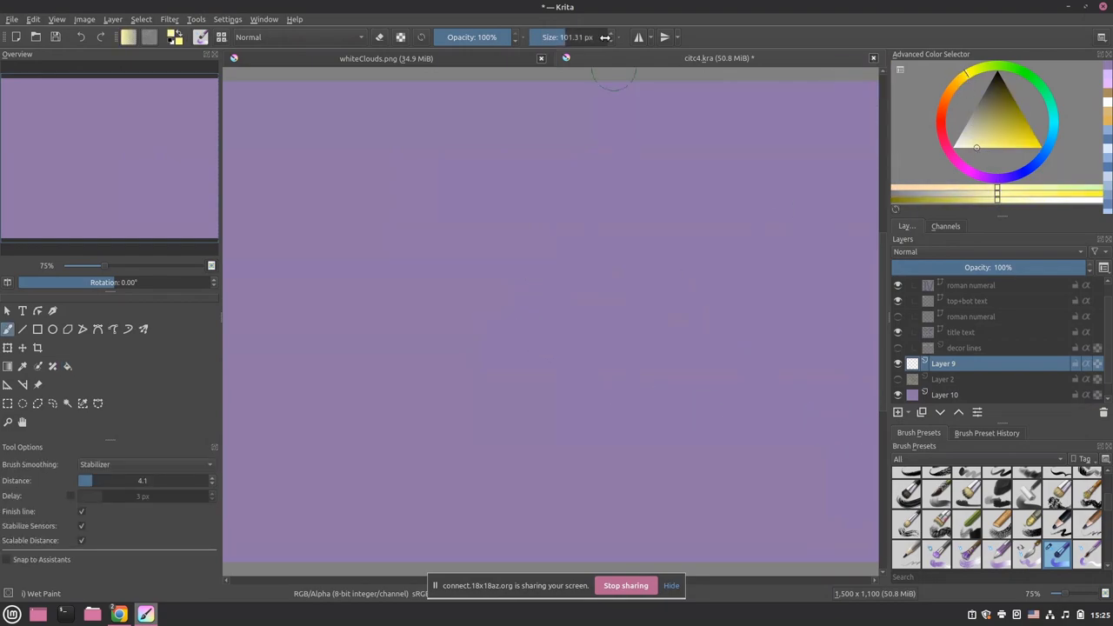
{"action": "left_click_drag", "start_coordinate": [559, 37], "coordinate": [551, 37]}
{"action": "mouse_move", "coordinate": [357, 166]}
{"action": "left_mouse_down"}
{"action": "mouse_move", "coordinate": [433, 128]}
{"action": "mouse_move", "coordinate": [456, 166]}
{"action": "mouse_move", "coordinate": [497, 175]}
{"action": "mouse_move", "coordinate": [529, 207]}
{"action": "left_mouse_up"}
{"action": "mouse_move", "coordinate": [455, 163]}
{"action": "left_mouse_down"}
{"action": "mouse_move", "coordinate": [507, 177]}
{"action": "mouse_move", "coordinate": [515, 206]}
{"action": "mouse_move", "coordinate": [546, 210]}
{"action": "mouse_move", "coordinate": [561, 257]}
{"action": "left_mouse_up"}
{"action": "mouse_move", "coordinate": [327, 177]}
{"action": "left_mouse_down"}
{"action": "mouse_move", "coordinate": [333, 204]}
{"action": "mouse_move", "coordinate": [306, 228]}
{"action": "mouse_move", "coordinate": [266, 182]}
{"action": "mouse_move", "coordinate": [233, 174]}
{"action": "mouse_move", "coordinate": [234, 213]}
{"action": "left_mouse_up"}
{"action": "mouse_move", "coordinate": [557, 248]}
{"action": "left_mouse_down"}
{"action": "mouse_move", "coordinate": [588, 276]}
{"action": "mouse_move", "coordinate": [559, 252]}
{"action": "mouse_move", "coordinate": [609, 286]}
{"action": "mouse_move", "coordinate": [677, 294]}
{"action": "mouse_move", "coordinate": [696, 324]}
{"action": "mouse_move", "coordinate": [693, 313]}
{"action": "mouse_move", "coordinate": [718, 323]}
{"action": "mouse_move", "coordinate": [731, 357]}
{"action": "mouse_move", "coordinate": [781, 336]}
{"action": "mouse_move", "coordinate": [814, 266]}
{"action": "left_mouse_up"}
{"action": "mouse_move", "coordinate": [759, 324]}
{"action": "left_mouse_down"}
{"action": "mouse_move", "coordinate": [808, 254]}
{"action": "mouse_move", "coordinate": [863, 249]}
{"action": "left_mouse_up"}
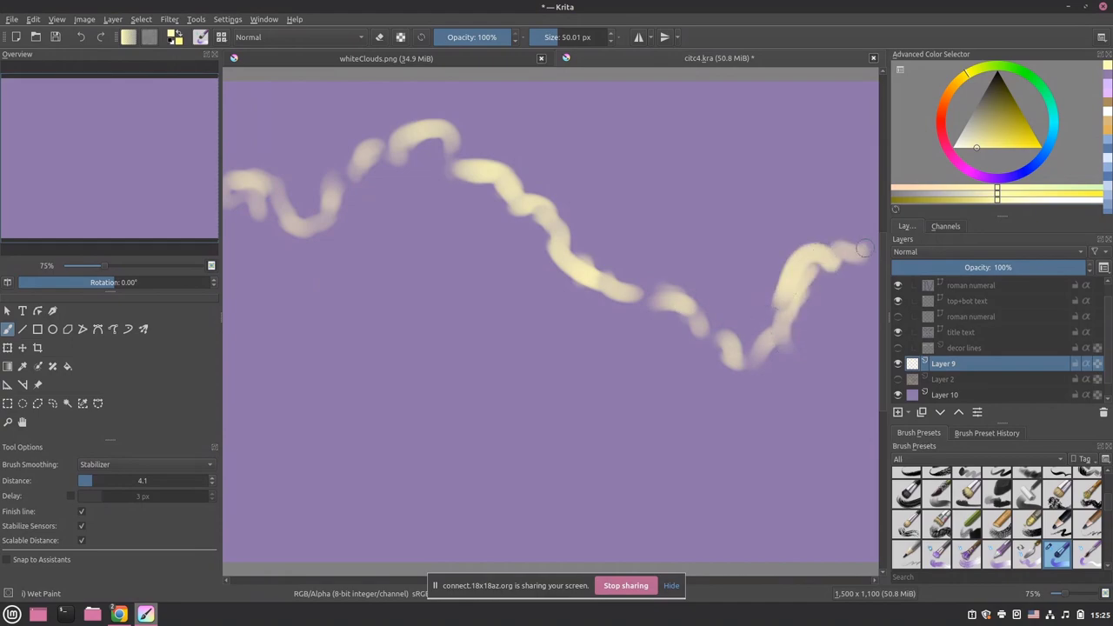
{"action": "mouse_move", "coordinate": [764, 315]}
{"action": "left_mouse_down"}
{"action": "mouse_move", "coordinate": [797, 263]}
{"action": "mouse_move", "coordinate": [874, 233]}
{"action": "left_mouse_up"}
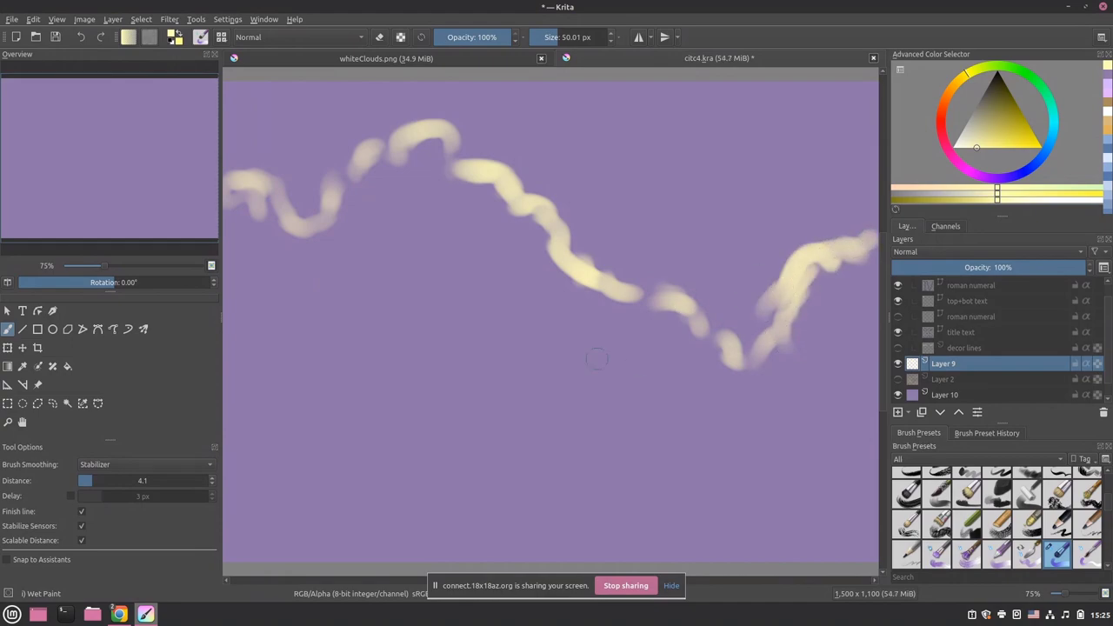
- Fill part of the upper-left cloud in pale yellow and add inner contours at left, lower right and the upper-right corner
{"action": "mouse_move", "coordinate": [370, 205]}
{"action": "left_mouse_down"}
{"action": "mouse_move", "coordinate": [344, 191]}
{"action": "mouse_move", "coordinate": [368, 174]}
{"action": "mouse_move", "coordinate": [409, 205]}
{"action": "left_mouse_up"}
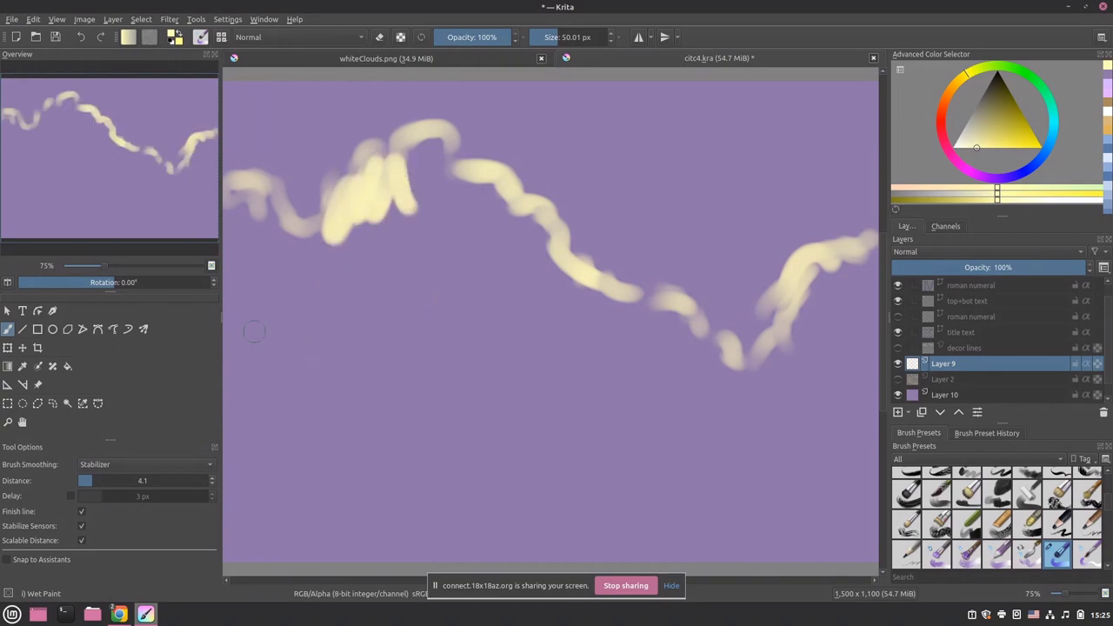
{"action": "mouse_move", "coordinate": [271, 302]}
{"action": "left_mouse_down"}
{"action": "mouse_move", "coordinate": [239, 295]}
{"action": "mouse_move", "coordinate": [258, 311]}
{"action": "mouse_move", "coordinate": [294, 305]}
{"action": "mouse_move", "coordinate": [328, 351]}
{"action": "mouse_move", "coordinate": [379, 372]}
{"action": "left_mouse_up"}
{"action": "mouse_move", "coordinate": [440, 243]}
{"action": "left_mouse_down"}
{"action": "mouse_move", "coordinate": [487, 301]}
{"action": "mouse_move", "coordinate": [467, 276]}
{"action": "mouse_move", "coordinate": [434, 265]}
{"action": "mouse_move", "coordinate": [430, 230]}
{"action": "mouse_move", "coordinate": [415, 241]}
{"action": "mouse_move", "coordinate": [424, 235]}
{"action": "mouse_move", "coordinate": [501, 313]}
{"action": "mouse_move", "coordinate": [547, 329]}
{"action": "left_mouse_up"}
{"action": "mouse_move", "coordinate": [395, 243]}
{"action": "left_mouse_down"}
{"action": "mouse_move", "coordinate": [376, 275]}
{"action": "mouse_move", "coordinate": [348, 292]}
{"action": "left_mouse_up"}
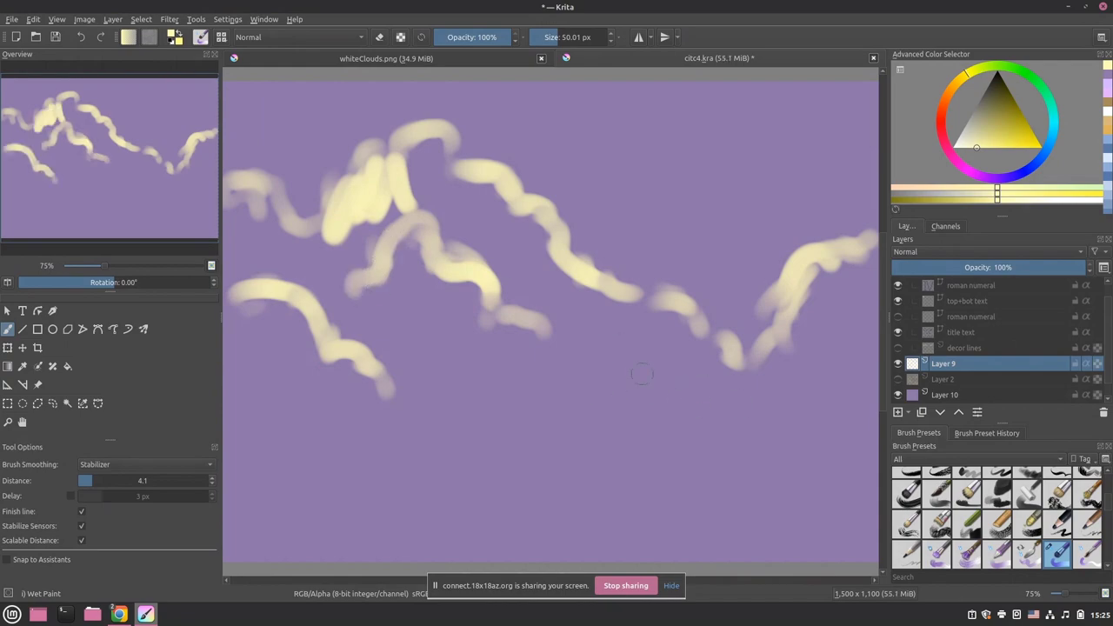
{"action": "mouse_move", "coordinate": [624, 393]}
{"action": "left_mouse_down"}
{"action": "mouse_move", "coordinate": [645, 355]}
{"action": "mouse_move", "coordinate": [687, 341]}
{"action": "mouse_move", "coordinate": [715, 365]}
{"action": "mouse_move", "coordinate": [755, 365]}
{"action": "mouse_move", "coordinate": [809, 389]}
{"action": "left_mouse_up"}
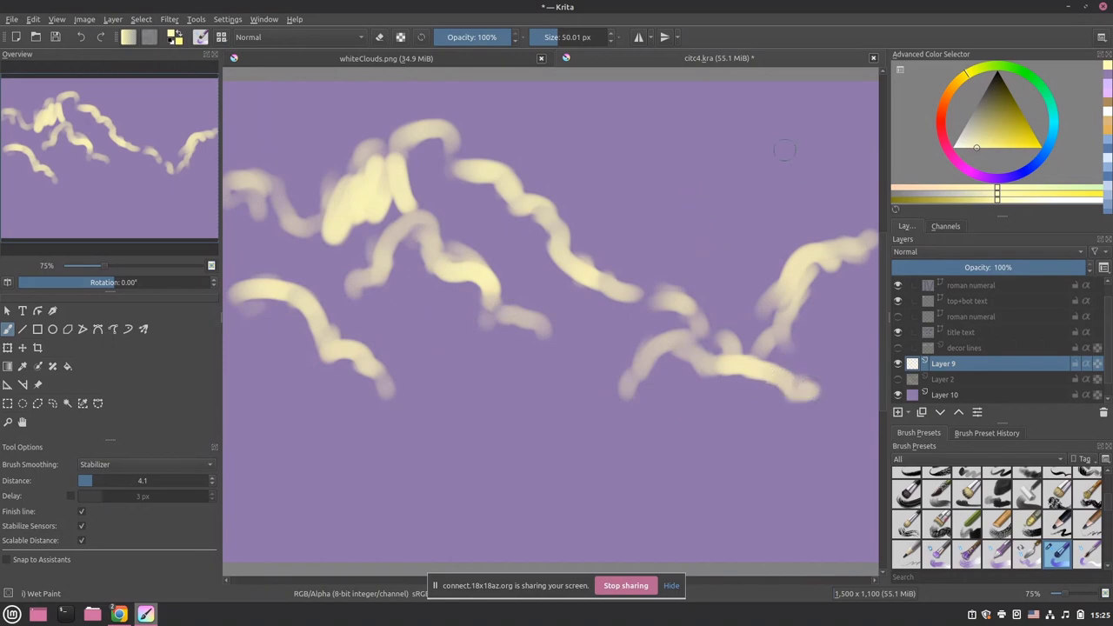
{"action": "mouse_move", "coordinate": [853, 128]}
{"action": "left_mouse_down"}
{"action": "mouse_move", "coordinate": [845, 97]}
{"action": "mouse_move", "coordinate": [829, 115]}
{"action": "mouse_move", "coordinate": [825, 148]}
{"action": "mouse_move", "coordinate": [802, 139]}
{"action": "mouse_move", "coordinate": [787, 152]}
{"action": "mouse_move", "coordinate": [805, 168]}
{"action": "mouse_move", "coordinate": [857, 176]}
{"action": "mouse_move", "coordinate": [872, 107]}
{"action": "left_mouse_up"}
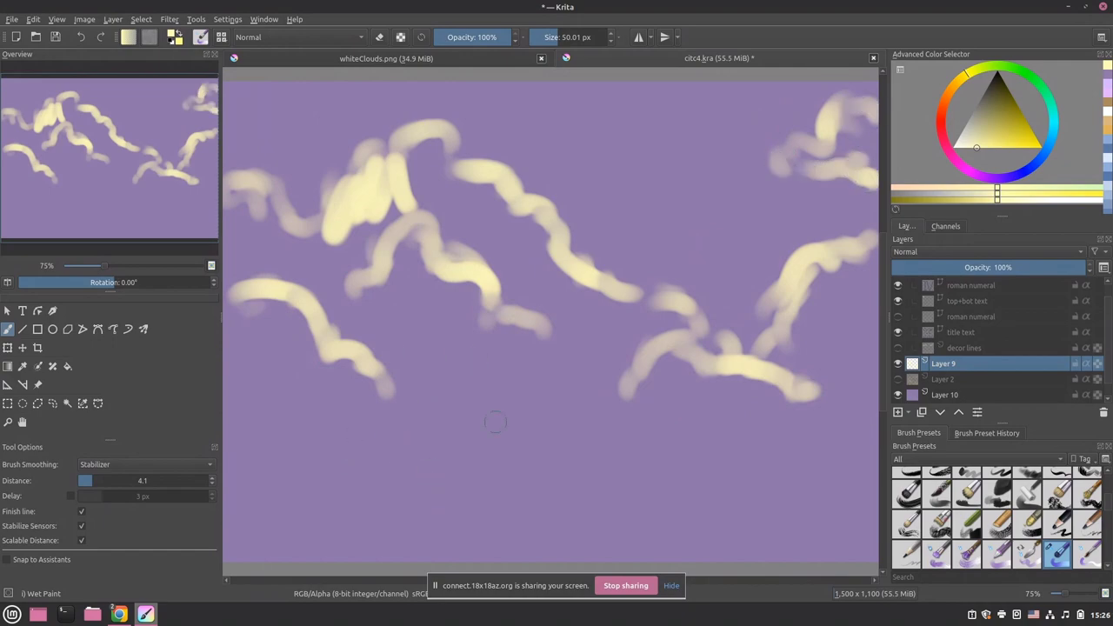
- Choose a warm tan and paint a scalloped cloud outline across the lower canvas, thickening its middle hump
{"action": "left_click_drag", "start_coordinate": [963, 82], "coordinate": [955, 84]}
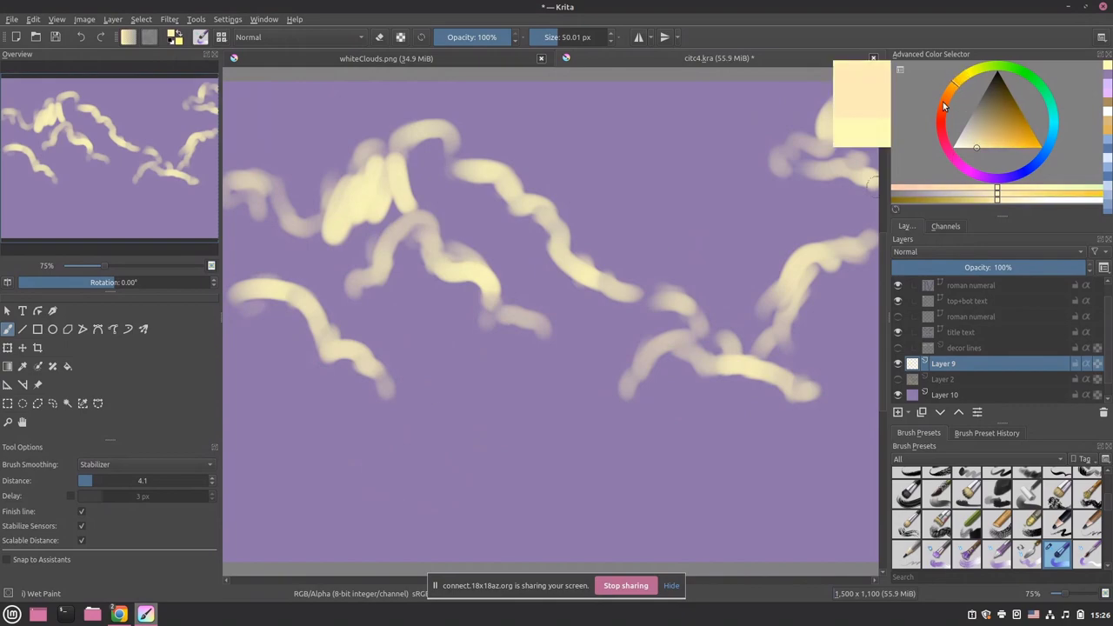
{"action": "left_click", "coordinate": [1002, 148]}
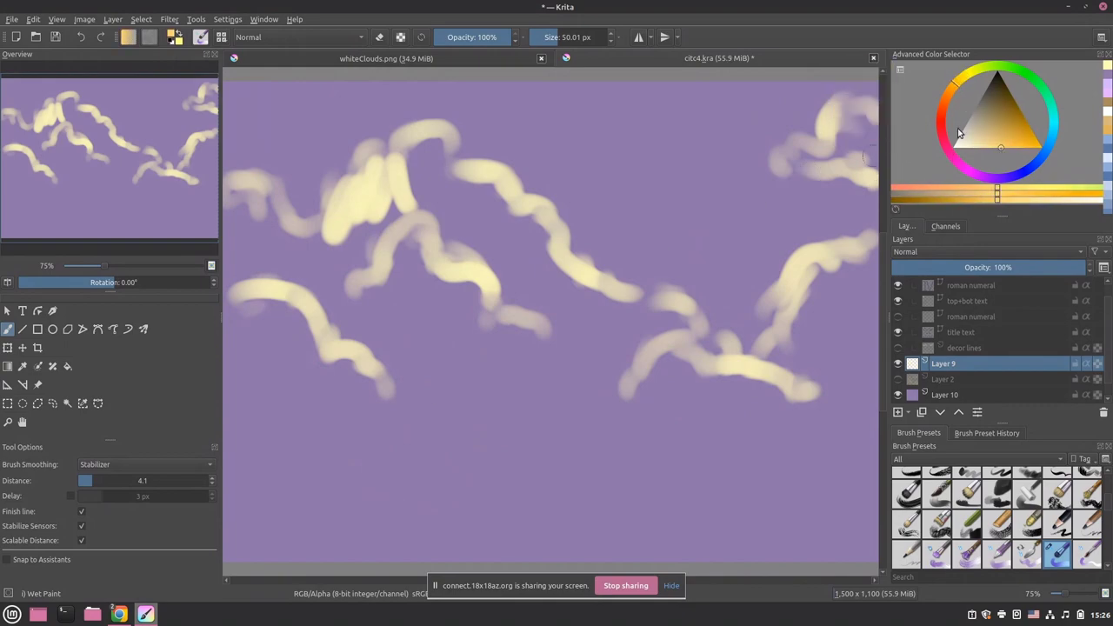
{"action": "mouse_move", "coordinate": [991, 131]}
{"action": "left_mouse_down"}
{"action": "mouse_move", "coordinate": [993, 151]}
{"action": "mouse_move", "coordinate": [990, 136]}
{"action": "left_mouse_up"}
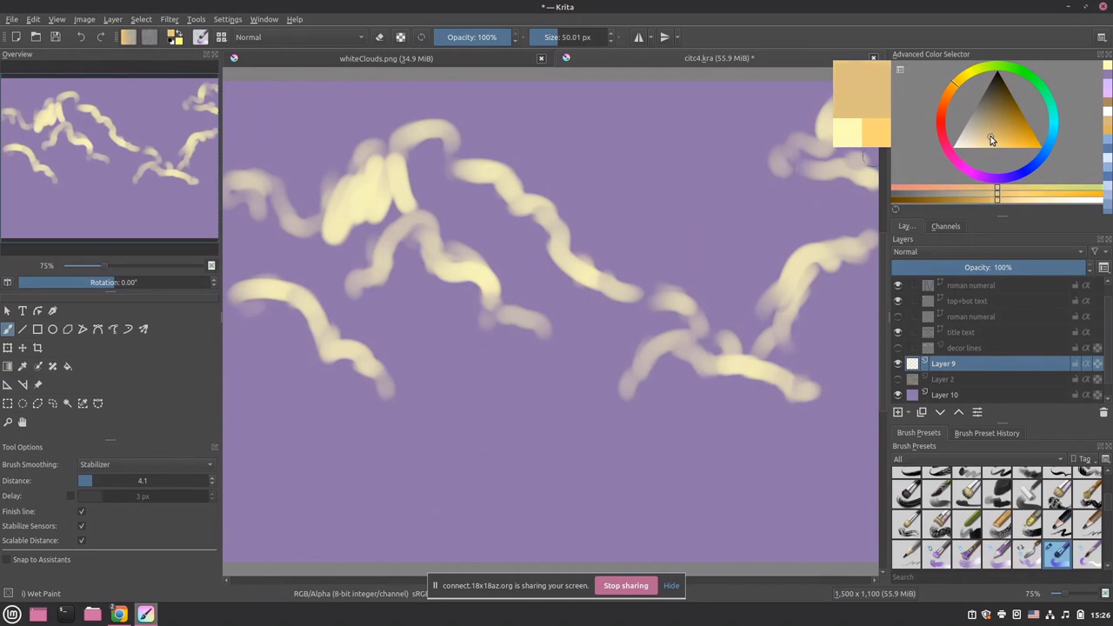
{"action": "mouse_move", "coordinate": [254, 365]}
{"action": "left_mouse_down"}
{"action": "mouse_move", "coordinate": [358, 402]}
{"action": "mouse_move", "coordinate": [367, 417]}
{"action": "mouse_move", "coordinate": [459, 403]}
{"action": "mouse_move", "coordinate": [475, 387]}
{"action": "mouse_move", "coordinate": [515, 394]}
{"action": "mouse_move", "coordinate": [537, 427]}
{"action": "mouse_move", "coordinate": [600, 391]}
{"action": "mouse_move", "coordinate": [664, 411]}
{"action": "left_mouse_up"}
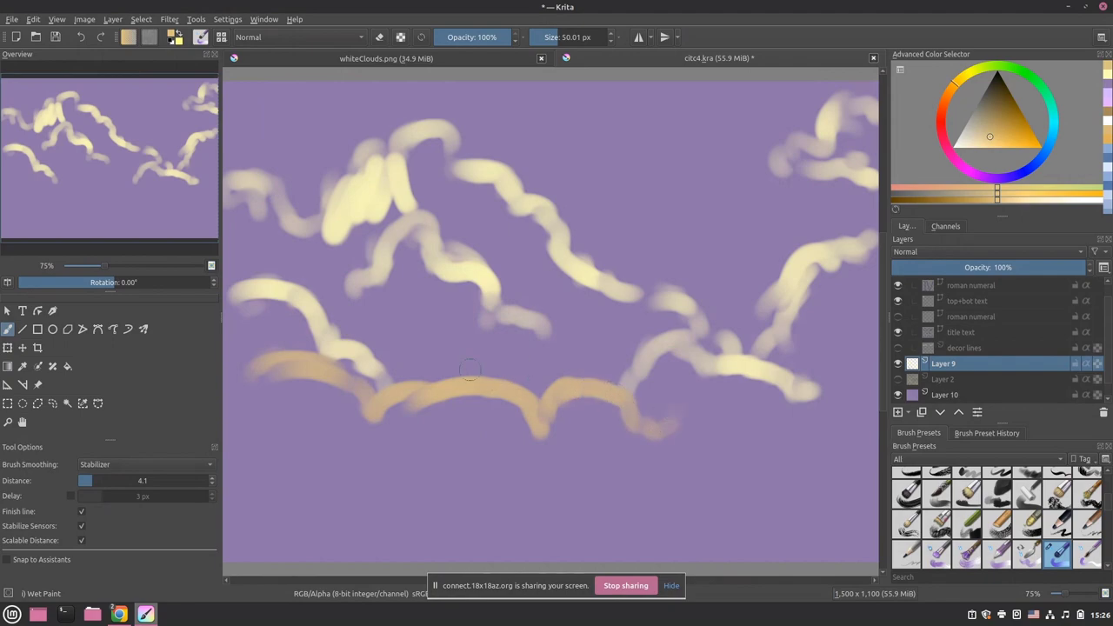
{"action": "mouse_move", "coordinate": [469, 369]}
{"action": "left_mouse_down"}
{"action": "mouse_move", "coordinate": [525, 377]}
{"action": "mouse_move", "coordinate": [515, 399]}
{"action": "mouse_move", "coordinate": [474, 377]}
{"action": "mouse_move", "coordinate": [424, 389]}
{"action": "left_mouse_up"}
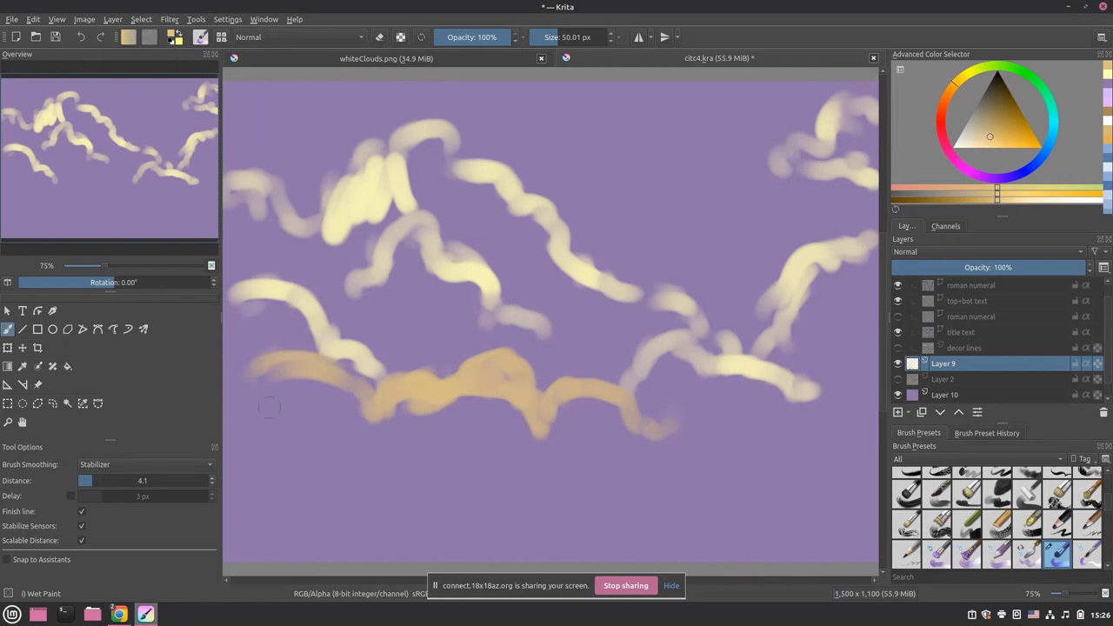
- Extend the tan cloud outline down to the canvas's left edge and diagonally down to the lower-right corner
{"action": "left_click_drag", "start_coordinate": [259, 370], "coordinate": [230, 467]}
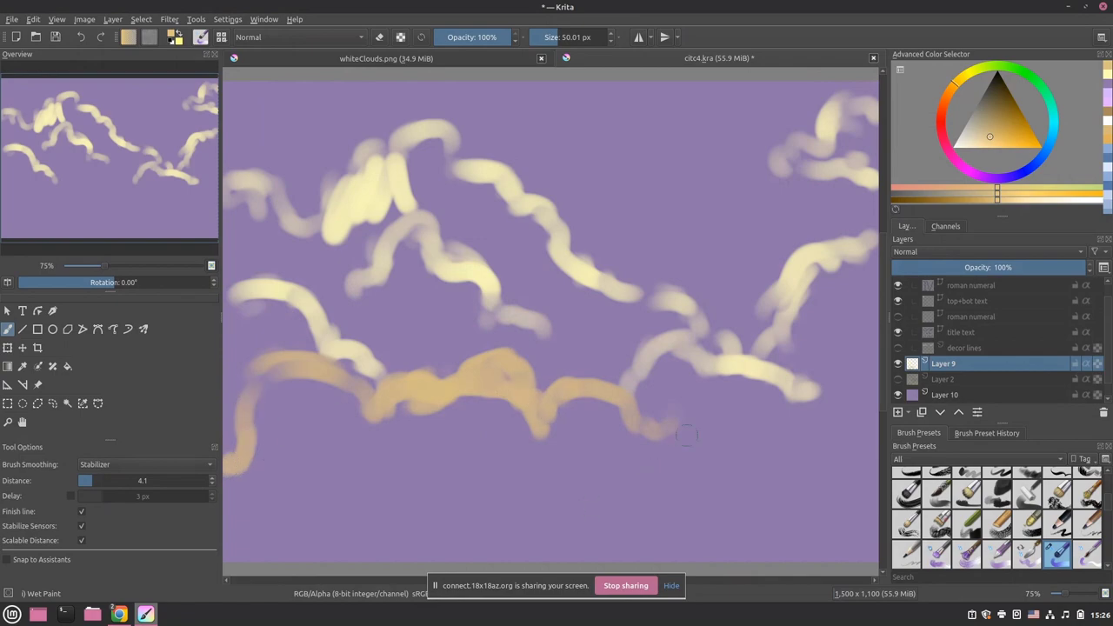
{"action": "mouse_move", "coordinate": [647, 432]}
{"action": "left_mouse_down"}
{"action": "mouse_move", "coordinate": [663, 456]}
{"action": "mouse_move", "coordinate": [731, 496]}
{"action": "mouse_move", "coordinate": [753, 530]}
{"action": "mouse_move", "coordinate": [829, 546]}
{"action": "left_mouse_up"}
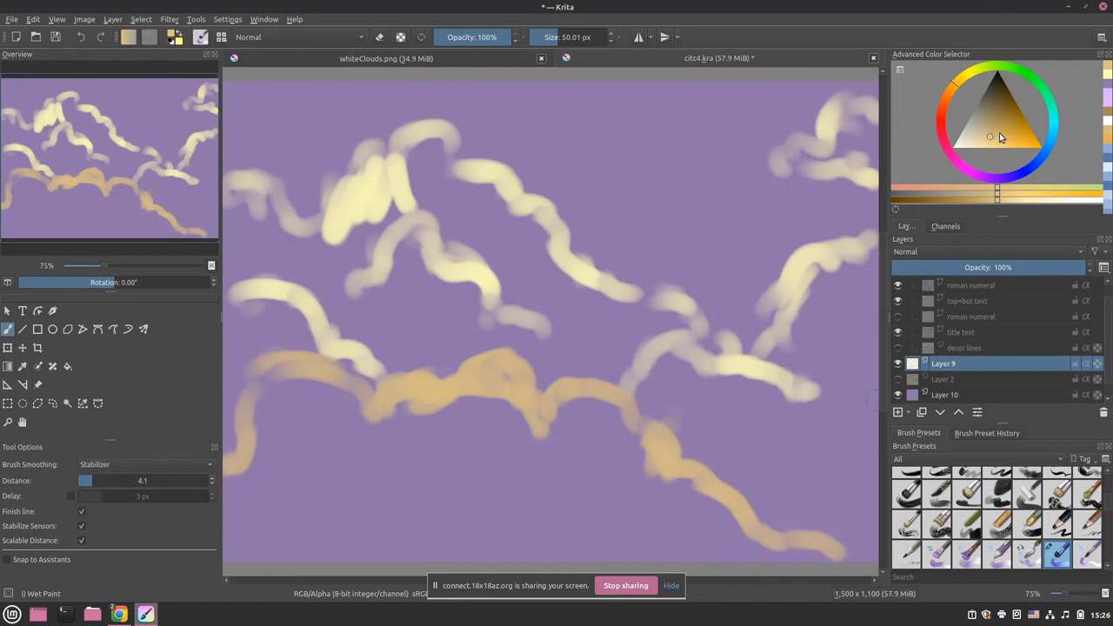
- Choose a medium reddish purple and paint a short wavy stroke near the canvas's lower edge, left of centre
{"action": "left_click", "coordinate": [992, 139]}
{"action": "left_click", "coordinate": [984, 177]}
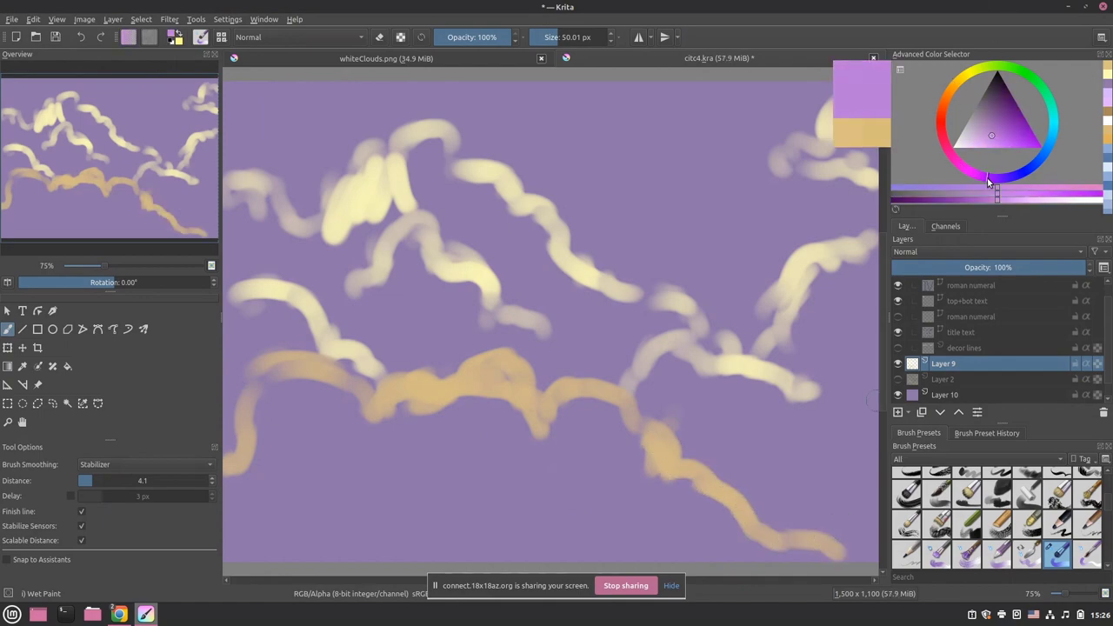
{"action": "left_click", "coordinate": [994, 126]}
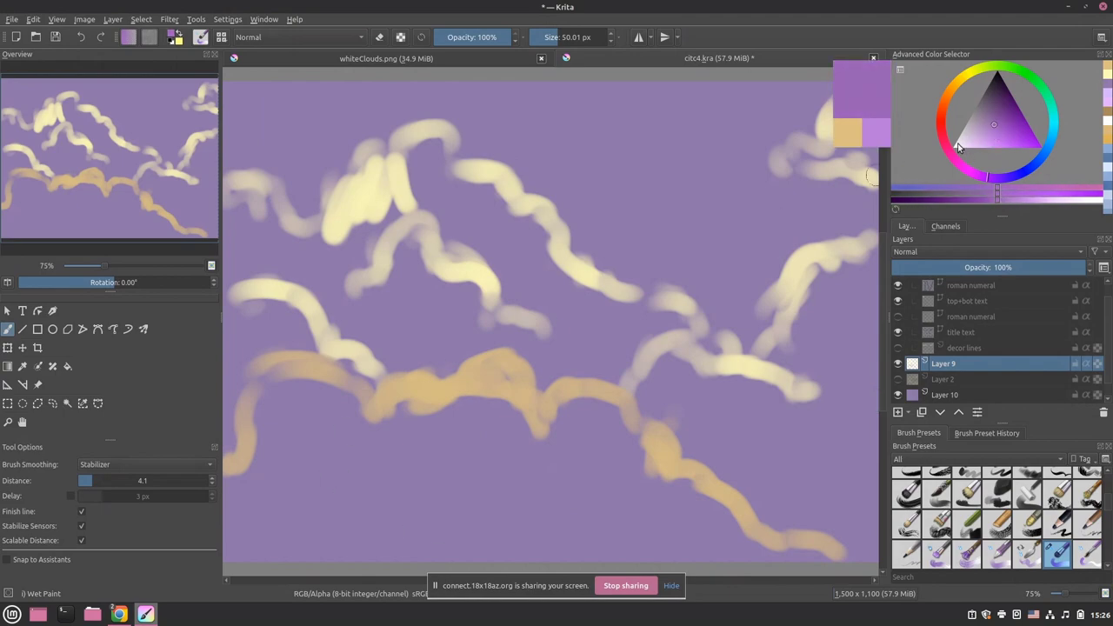
{"action": "left_click_drag", "start_coordinate": [325, 553], "coordinate": [355, 542]}
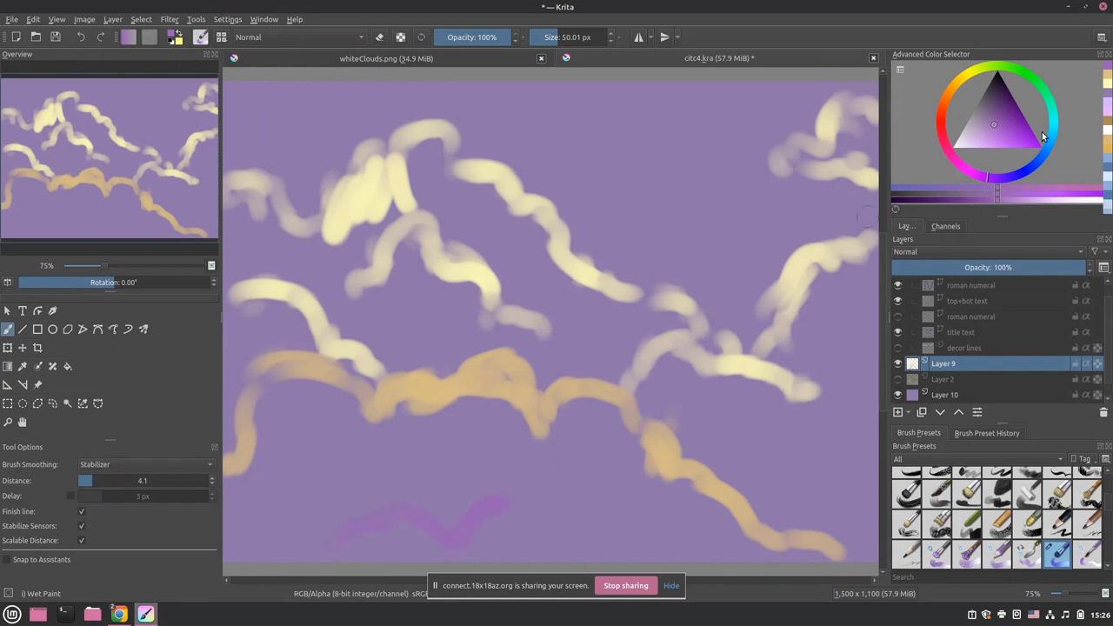
- Choose a deep blue-violet and paint solid cloud banks along the canvas's lower edge, rising into the lower-right corner
{"action": "left_click", "coordinate": [999, 118]}
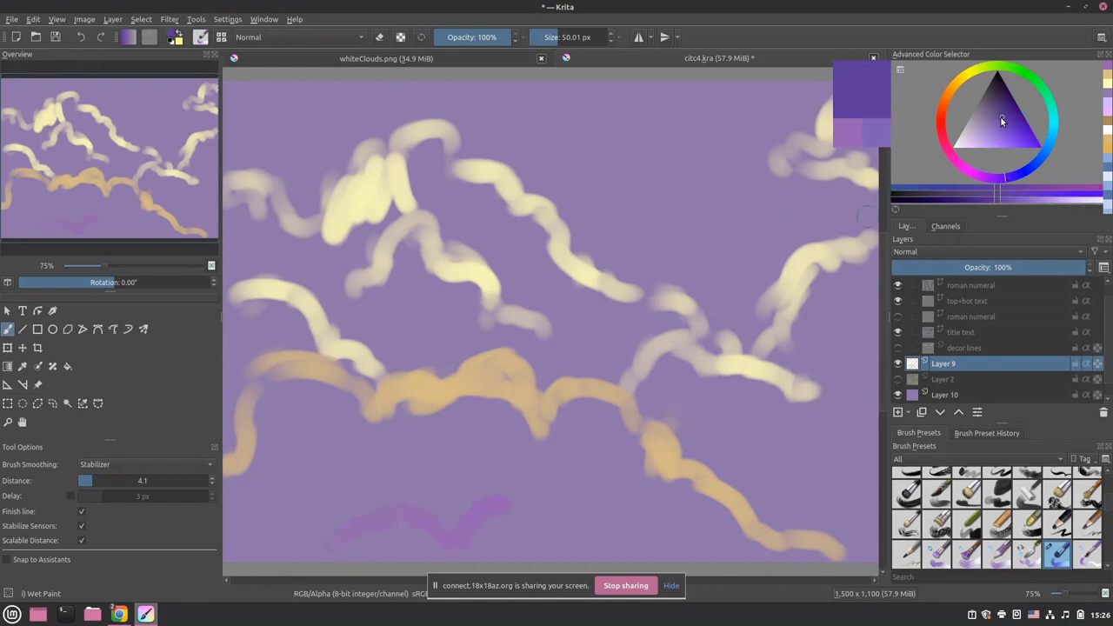
{"action": "mouse_move", "coordinate": [338, 550]}
{"action": "left_mouse_down"}
{"action": "mouse_move", "coordinate": [375, 542]}
{"action": "mouse_move", "coordinate": [381, 524]}
{"action": "mouse_move", "coordinate": [452, 548]}
{"action": "mouse_move", "coordinate": [555, 533]}
{"action": "mouse_move", "coordinate": [584, 551]}
{"action": "left_mouse_up"}
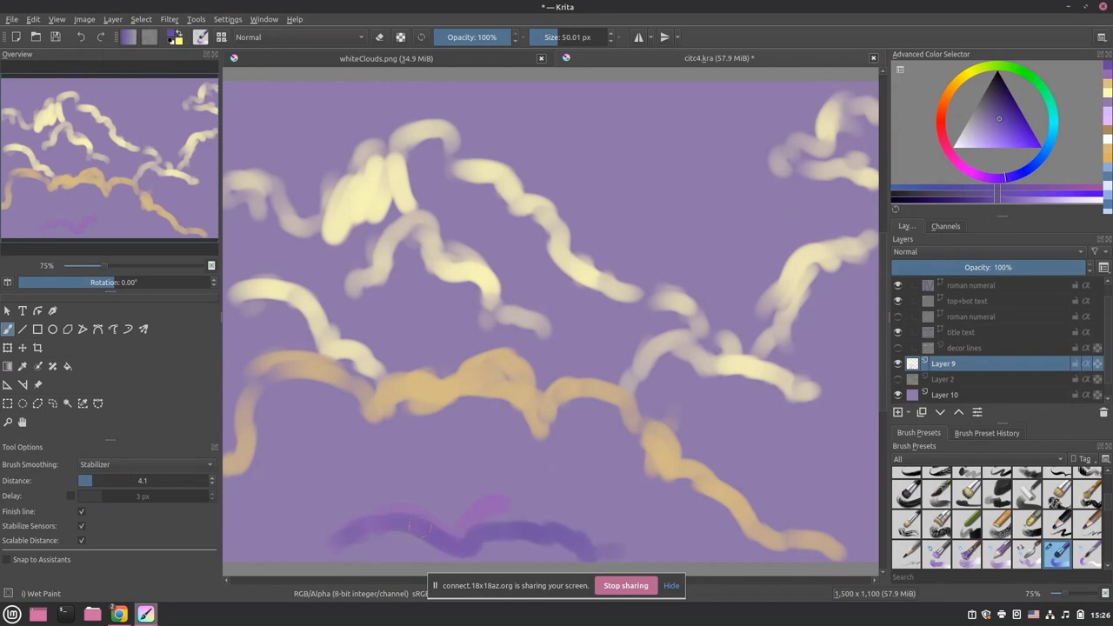
{"action": "mouse_move", "coordinate": [419, 526]}
{"action": "left_mouse_down"}
{"action": "mouse_move", "coordinate": [478, 494]}
{"action": "mouse_move", "coordinate": [519, 529]}
{"action": "mouse_move", "coordinate": [530, 505]}
{"action": "left_mouse_up"}
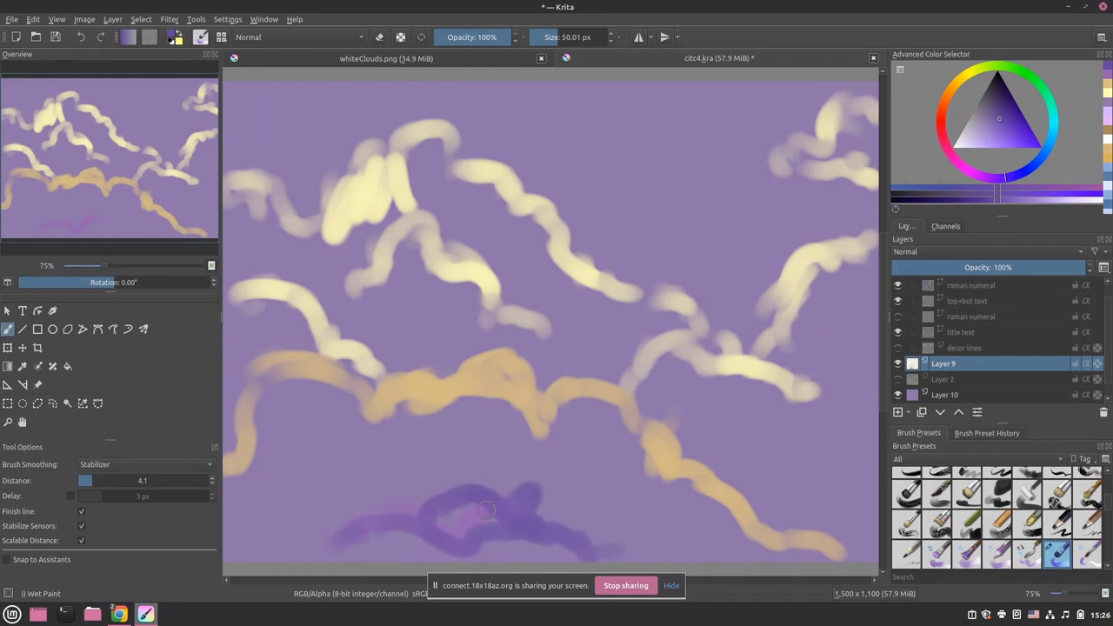
{"action": "mouse_move", "coordinate": [453, 512]}
{"action": "left_mouse_down"}
{"action": "mouse_move", "coordinate": [480, 506]}
{"action": "mouse_move", "coordinate": [499, 530]}
{"action": "mouse_move", "coordinate": [602, 550]}
{"action": "left_mouse_up"}
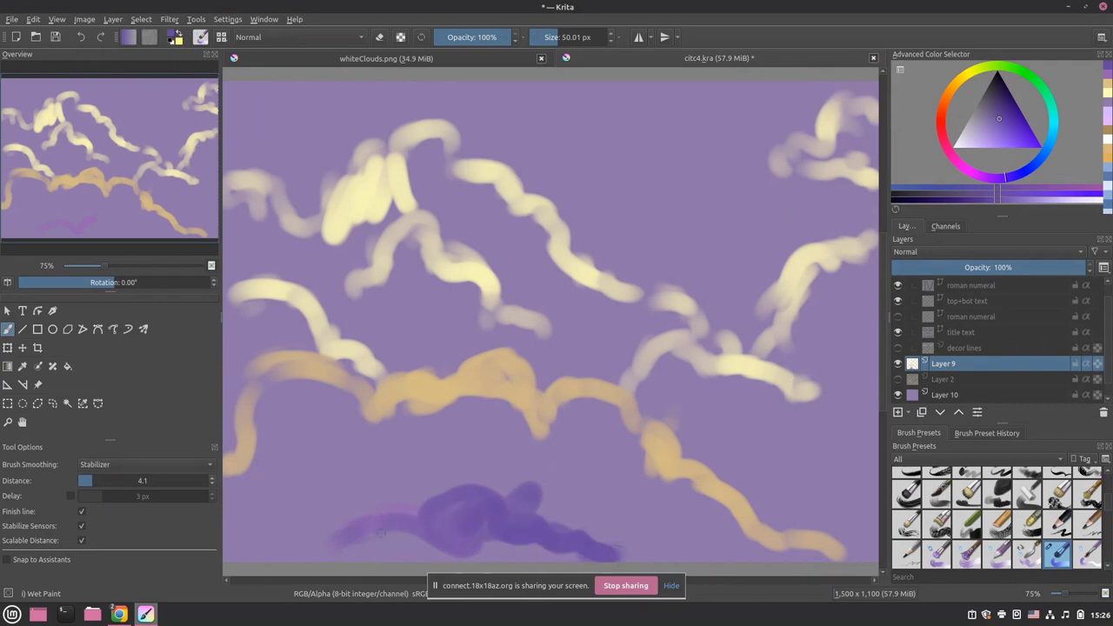
{"action": "mouse_move", "coordinate": [361, 549]}
{"action": "left_mouse_down"}
{"action": "mouse_move", "coordinate": [405, 533]}
{"action": "mouse_move", "coordinate": [448, 552]}
{"action": "mouse_move", "coordinate": [485, 540]}
{"action": "mouse_move", "coordinate": [522, 561]}
{"action": "mouse_move", "coordinate": [614, 554]}
{"action": "left_mouse_up"}
{"action": "mouse_move", "coordinate": [382, 548]}
{"action": "left_mouse_down"}
{"action": "mouse_move", "coordinate": [331, 553]}
{"action": "mouse_move", "coordinate": [451, 518]}
{"action": "mouse_move", "coordinate": [487, 532]}
{"action": "mouse_move", "coordinate": [381, 527]}
{"action": "mouse_move", "coordinate": [322, 561]}
{"action": "mouse_move", "coordinate": [290, 554]}
{"action": "left_mouse_up"}
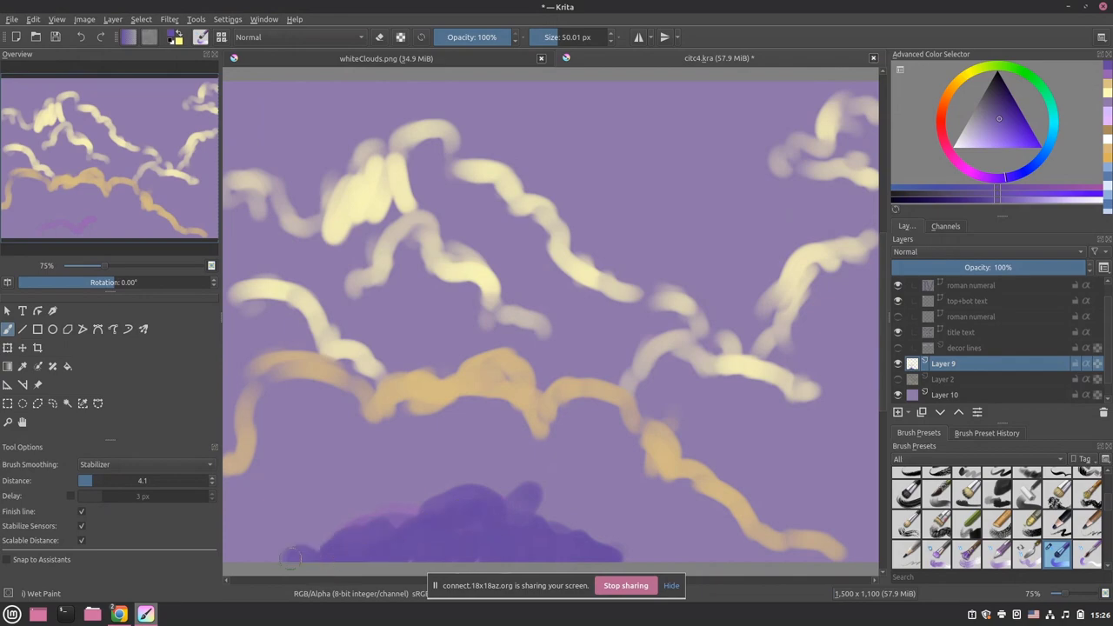
{"action": "mouse_move", "coordinate": [622, 562]}
{"action": "left_mouse_down"}
{"action": "mouse_move", "coordinate": [709, 541]}
{"action": "mouse_move", "coordinate": [700, 541]}
{"action": "mouse_move", "coordinate": [714, 519]}
{"action": "mouse_move", "coordinate": [748, 494]}
{"action": "mouse_move", "coordinate": [797, 501]}
{"action": "mouse_move", "coordinate": [871, 429]}
{"action": "mouse_move", "coordinate": [848, 484]}
{"action": "mouse_move", "coordinate": [838, 470]}
{"action": "mouse_move", "coordinate": [812, 534]}
{"action": "mouse_move", "coordinate": [785, 506]}
{"action": "mouse_move", "coordinate": [757, 512]}
{"action": "mouse_move", "coordinate": [696, 564]}
{"action": "mouse_move", "coordinate": [757, 562]}
{"action": "mouse_move", "coordinate": [751, 538]}
{"action": "mouse_move", "coordinate": [792, 513]}
{"action": "left_mouse_up"}
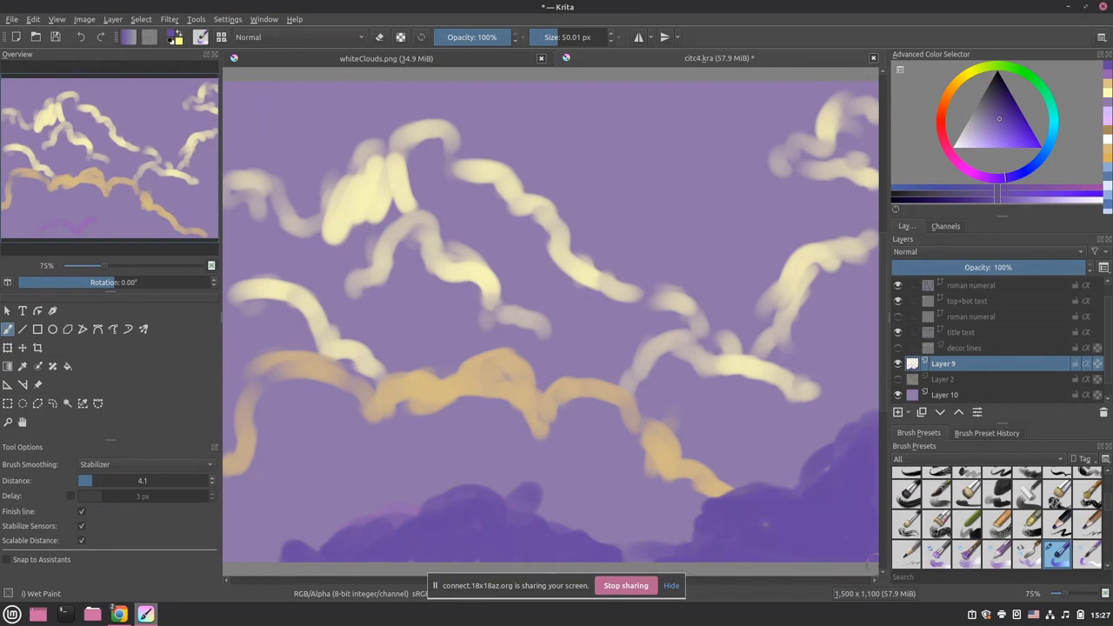
{"action": "left_click_drag", "start_coordinate": [832, 458], "coordinate": [640, 560]}
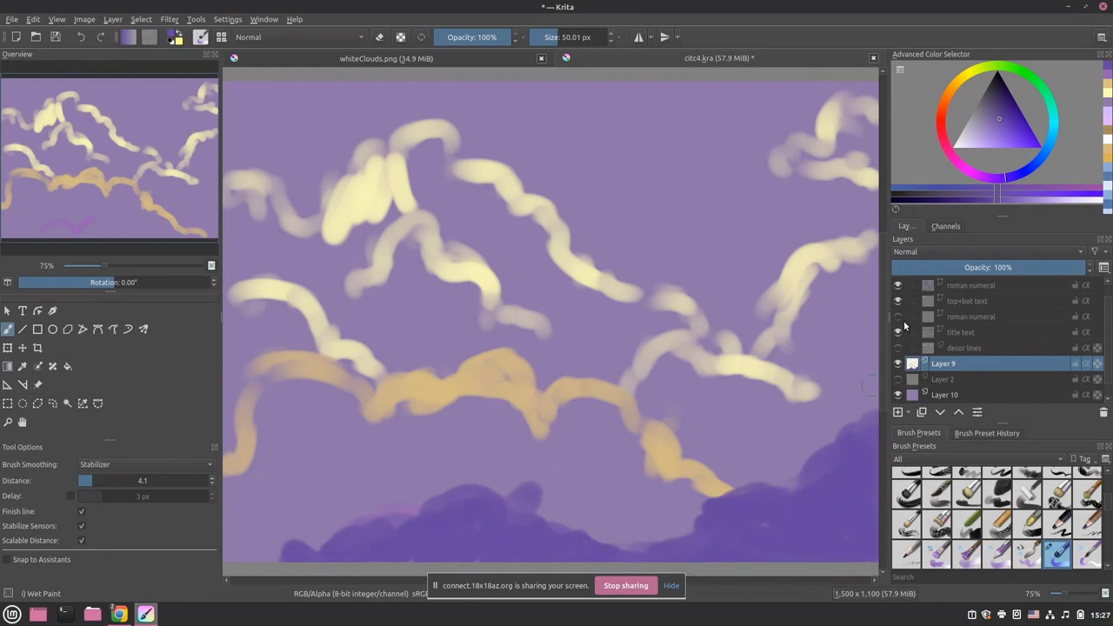
- Show and hide the Layer 3 title group repeatedly to check the lettering against the clouds, leaving it hidden
{"action": "scroll", "coordinate": [1000, 339], "scroll_direction": "up", "scroll_amount": 1}
{"action": "left_click", "coordinate": [898, 285]}
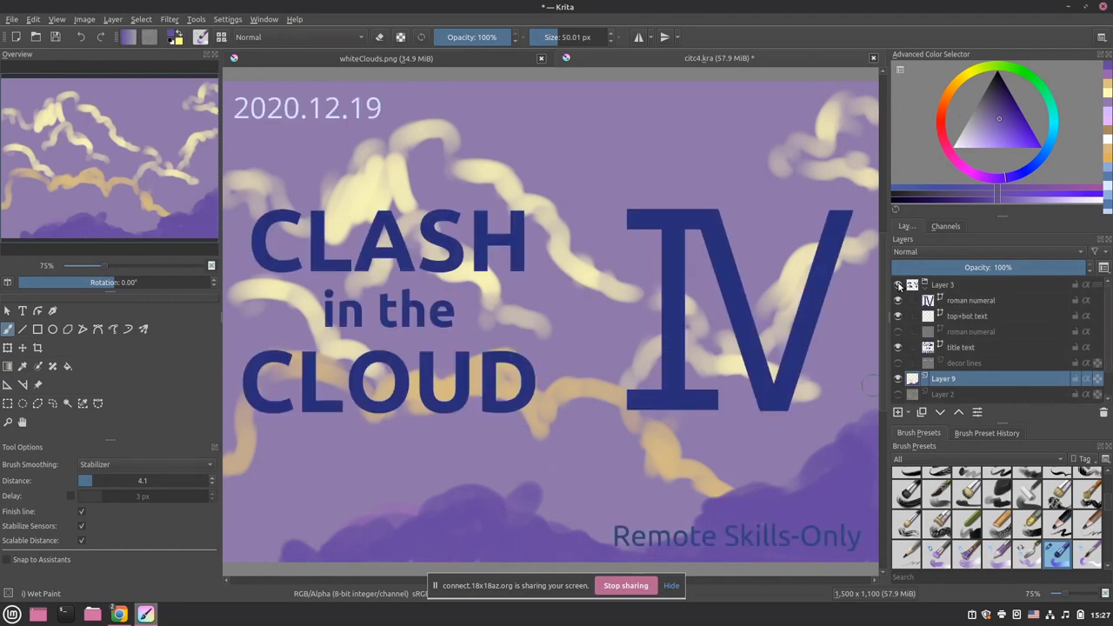
{"action": "left_click", "coordinate": [898, 285]}
{"action": "left_click", "coordinate": [899, 285]}
{"action": "left_click", "coordinate": [900, 285]}
{"action": "left_click", "coordinate": [901, 286]}
{"action": "left_click", "coordinate": [900, 286]}
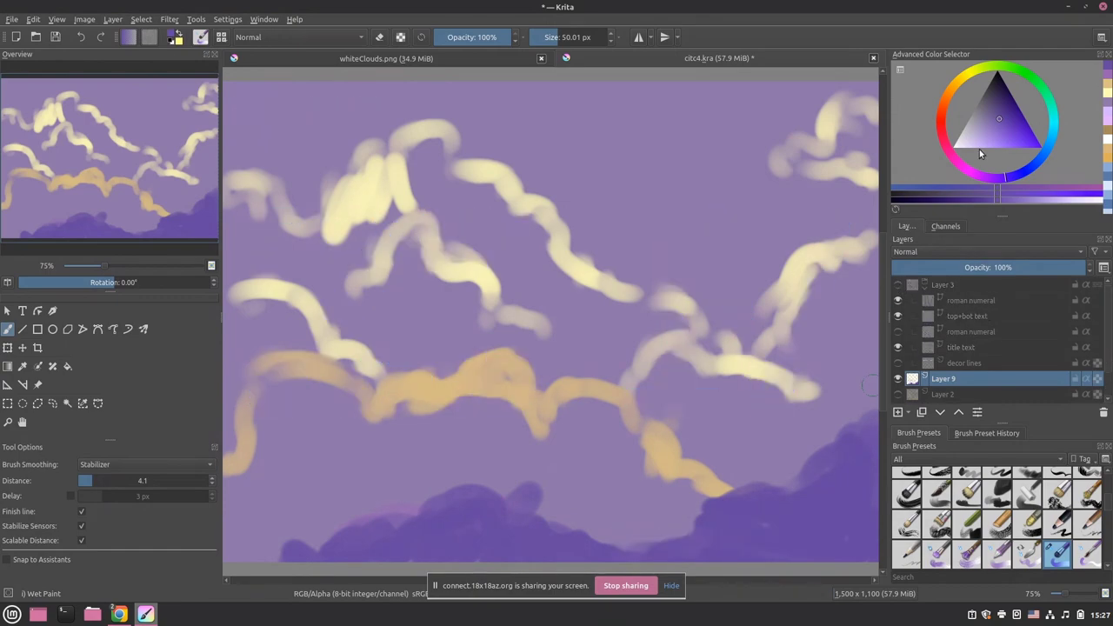
- Sample the cloud's pale yellow, darken it to a sandy yellow, and fill the cloud bodies with a 122.21 px brush
{"action": "left_click", "coordinate": [23, 370]}
{"action": "left_click", "coordinate": [378, 195]}
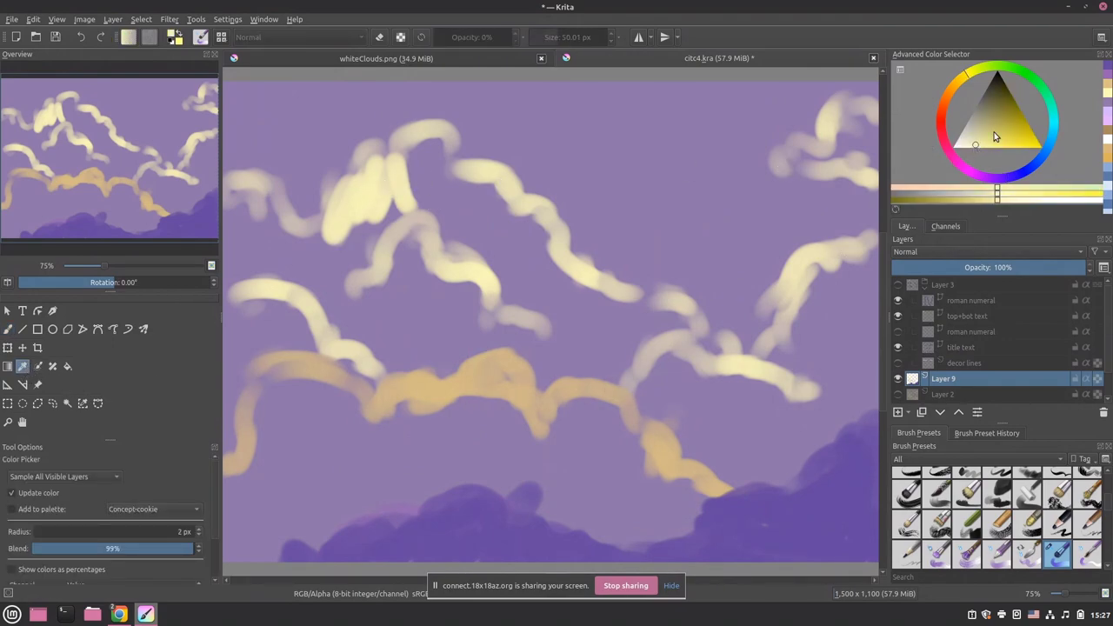
{"action": "left_click_drag", "start_coordinate": [995, 136], "coordinate": [989, 141]}
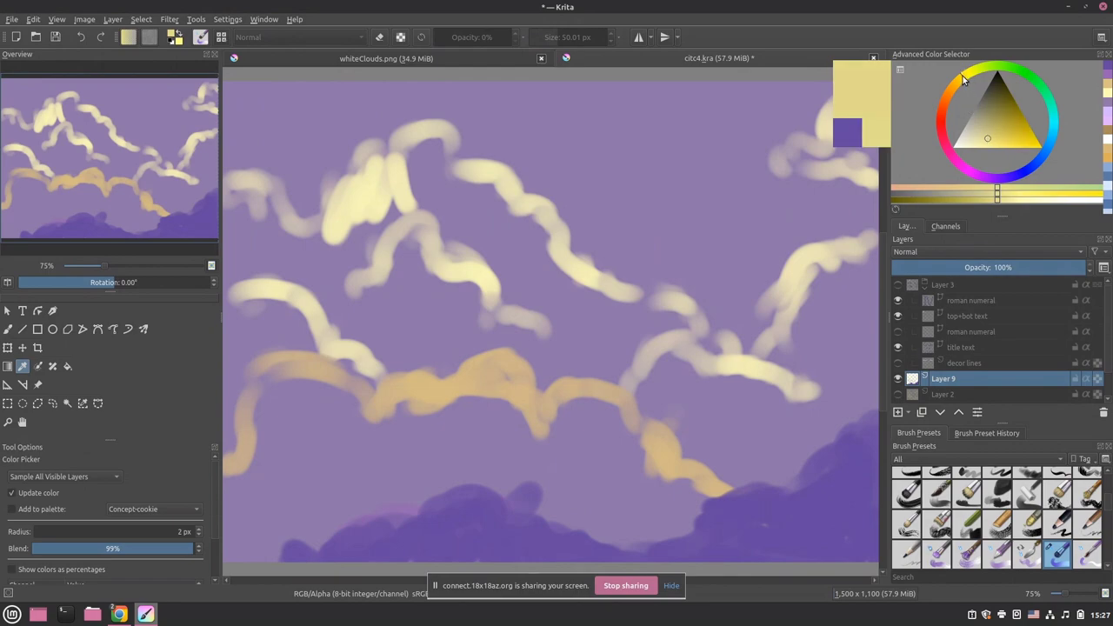
{"action": "key", "text": "b"}
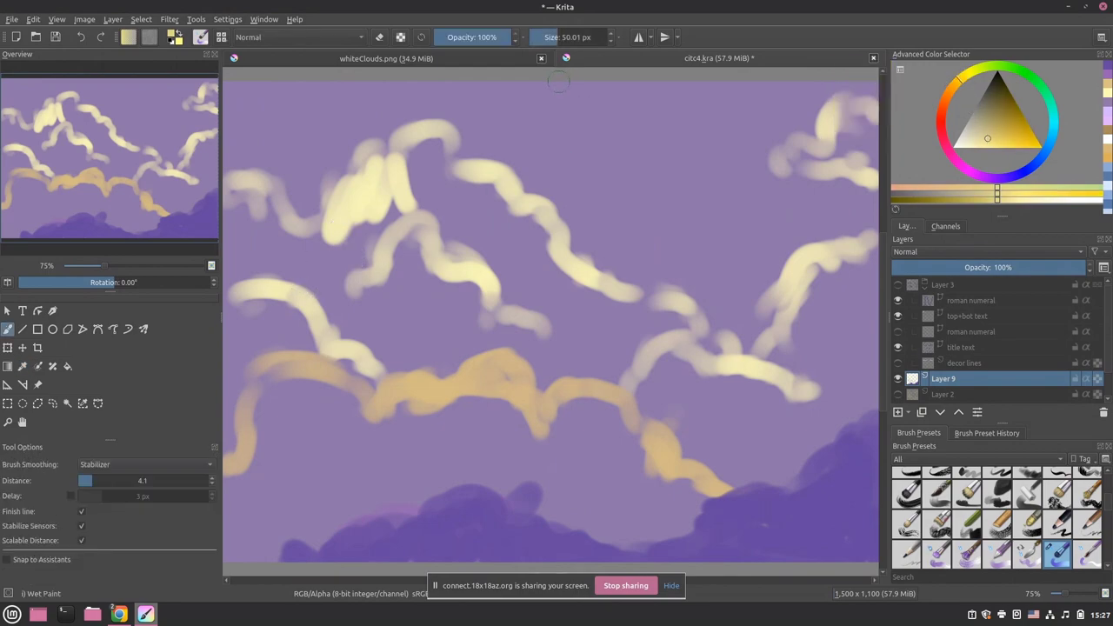
{"action": "left_click", "coordinate": [566, 38]}
{"action": "mouse_move", "coordinate": [305, 261]}
{"action": "left_mouse_down"}
{"action": "mouse_move", "coordinate": [249, 216]}
{"action": "mouse_move", "coordinate": [241, 267]}
{"action": "mouse_move", "coordinate": [244, 229]}
{"action": "mouse_move", "coordinate": [268, 222]}
{"action": "mouse_move", "coordinate": [253, 209]}
{"action": "mouse_move", "coordinate": [286, 271]}
{"action": "mouse_move", "coordinate": [268, 252]}
{"action": "mouse_move", "coordinate": [355, 257]}
{"action": "mouse_move", "coordinate": [345, 313]}
{"action": "mouse_move", "coordinate": [361, 329]}
{"action": "mouse_move", "coordinate": [404, 336]}
{"action": "mouse_move", "coordinate": [422, 263]}
{"action": "mouse_move", "coordinate": [387, 334]}
{"action": "mouse_move", "coordinate": [412, 338]}
{"action": "mouse_move", "coordinate": [437, 299]}
{"action": "mouse_move", "coordinate": [472, 317]}
{"action": "mouse_move", "coordinate": [469, 293]}
{"action": "mouse_move", "coordinate": [461, 333]}
{"action": "mouse_move", "coordinate": [442, 345]}
{"action": "mouse_move", "coordinate": [476, 330]}
{"action": "mouse_move", "coordinate": [513, 336]}
{"action": "mouse_move", "coordinate": [533, 356]}
{"action": "mouse_move", "coordinate": [506, 341]}
{"action": "mouse_move", "coordinate": [552, 355]}
{"action": "left_mouse_up"}
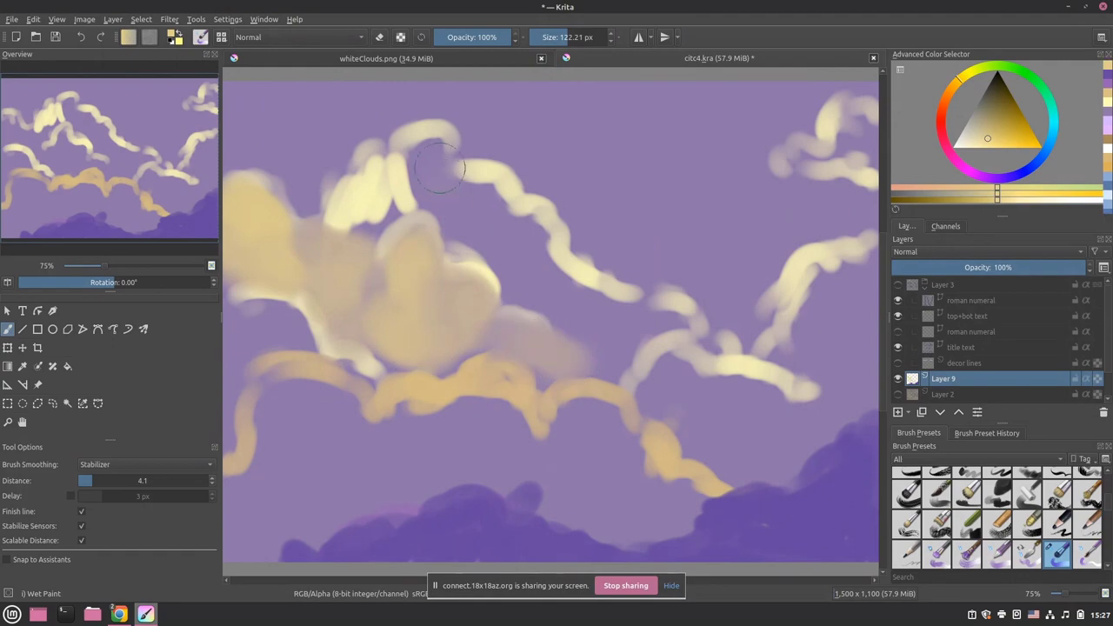
{"action": "mouse_move", "coordinate": [459, 170]}
{"action": "left_mouse_down"}
{"action": "mouse_move", "coordinate": [366, 229]}
{"action": "mouse_move", "coordinate": [437, 171]}
{"action": "mouse_move", "coordinate": [479, 193]}
{"action": "mouse_move", "coordinate": [500, 237]}
{"action": "mouse_move", "coordinate": [513, 219]}
{"action": "mouse_move", "coordinate": [557, 288]}
{"action": "mouse_move", "coordinate": [551, 363]}
{"action": "mouse_move", "coordinate": [664, 321]}
{"action": "mouse_move", "coordinate": [723, 449]}
{"action": "mouse_move", "coordinate": [762, 392]}
{"action": "mouse_move", "coordinate": [773, 440]}
{"action": "mouse_move", "coordinate": [803, 412]}
{"action": "mouse_move", "coordinate": [797, 375]}
{"action": "mouse_move", "coordinate": [827, 298]}
{"action": "mouse_move", "coordinate": [855, 340]}
{"action": "mouse_move", "coordinate": [820, 318]}
{"action": "mouse_move", "coordinate": [823, 348]}
{"action": "left_mouse_up"}
{"action": "mouse_move", "coordinate": [847, 144]}
{"action": "left_mouse_down"}
{"action": "mouse_move", "coordinate": [859, 126]}
{"action": "mouse_move", "coordinate": [787, 161]}
{"action": "left_mouse_up"}
{"action": "mouse_move", "coordinate": [362, 333]}
{"action": "left_mouse_down"}
{"action": "mouse_move", "coordinate": [472, 341]}
{"action": "mouse_move", "coordinate": [244, 317]}
{"action": "mouse_move", "coordinate": [241, 346]}
{"action": "mouse_move", "coordinate": [264, 315]}
{"action": "mouse_move", "coordinate": [288, 334]}
{"action": "mouse_move", "coordinate": [237, 370]}
{"action": "mouse_move", "coordinate": [236, 408]}
{"action": "mouse_move", "coordinate": [266, 332]}
{"action": "mouse_move", "coordinate": [348, 348]}
{"action": "left_mouse_up"}
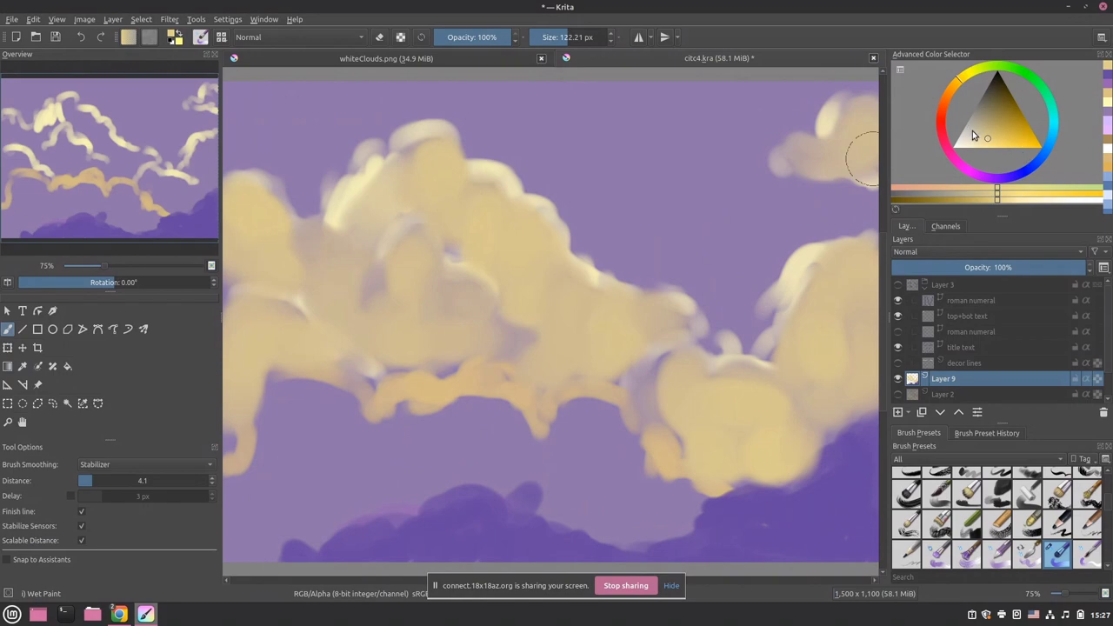
- Choose a pale cream and paint highlights on the crests and inner ridges of the clouds with a 78.72 px brush
{"action": "left_click", "coordinate": [965, 148]}
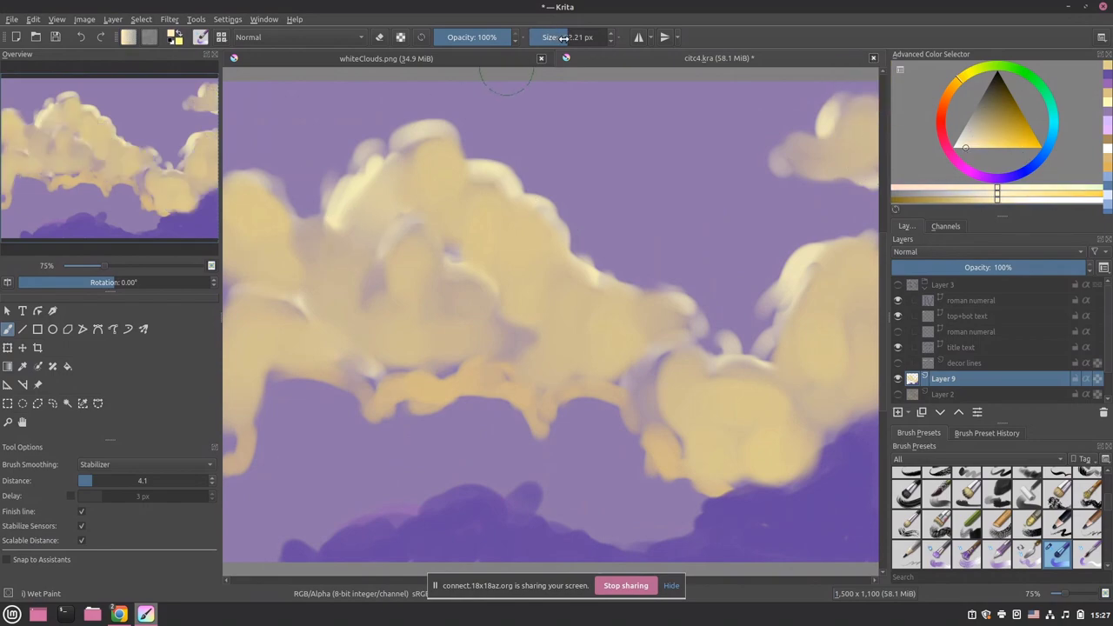
{"action": "left_click_drag", "start_coordinate": [563, 36], "coordinate": [600, 36]}
{"action": "mouse_move", "coordinate": [242, 190]}
{"action": "left_mouse_down"}
{"action": "mouse_move", "coordinate": [268, 228]}
{"action": "mouse_move", "coordinate": [289, 228]}
{"action": "mouse_move", "coordinate": [304, 252]}
{"action": "mouse_move", "coordinate": [385, 180]}
{"action": "mouse_move", "coordinate": [372, 167]}
{"action": "mouse_move", "coordinate": [334, 195]}
{"action": "mouse_move", "coordinate": [437, 154]}
{"action": "left_mouse_up"}
{"action": "mouse_move", "coordinate": [425, 193]}
{"action": "left_mouse_down"}
{"action": "mouse_move", "coordinate": [439, 162]}
{"action": "mouse_move", "coordinate": [443, 188]}
{"action": "mouse_move", "coordinate": [478, 190]}
{"action": "mouse_move", "coordinate": [447, 180]}
{"action": "mouse_move", "coordinate": [529, 224]}
{"action": "mouse_move", "coordinate": [504, 221]}
{"action": "mouse_move", "coordinate": [531, 247]}
{"action": "mouse_move", "coordinate": [512, 245]}
{"action": "mouse_move", "coordinate": [495, 193]}
{"action": "mouse_move", "coordinate": [509, 233]}
{"action": "mouse_move", "coordinate": [475, 228]}
{"action": "mouse_move", "coordinate": [472, 247]}
{"action": "mouse_move", "coordinate": [579, 280]}
{"action": "mouse_move", "coordinate": [588, 297]}
{"action": "mouse_move", "coordinate": [543, 263]}
{"action": "mouse_move", "coordinate": [535, 270]}
{"action": "mouse_move", "coordinate": [550, 263]}
{"action": "mouse_move", "coordinate": [592, 298]}
{"action": "mouse_move", "coordinate": [590, 338]}
{"action": "mouse_move", "coordinate": [634, 313]}
{"action": "mouse_move", "coordinate": [655, 311]}
{"action": "mouse_move", "coordinate": [650, 323]}
{"action": "mouse_move", "coordinate": [684, 314]}
{"action": "mouse_move", "coordinate": [715, 354]}
{"action": "mouse_move", "coordinate": [706, 342]}
{"action": "mouse_move", "coordinate": [744, 327]}
{"action": "mouse_move", "coordinate": [706, 350]}
{"action": "left_mouse_up"}
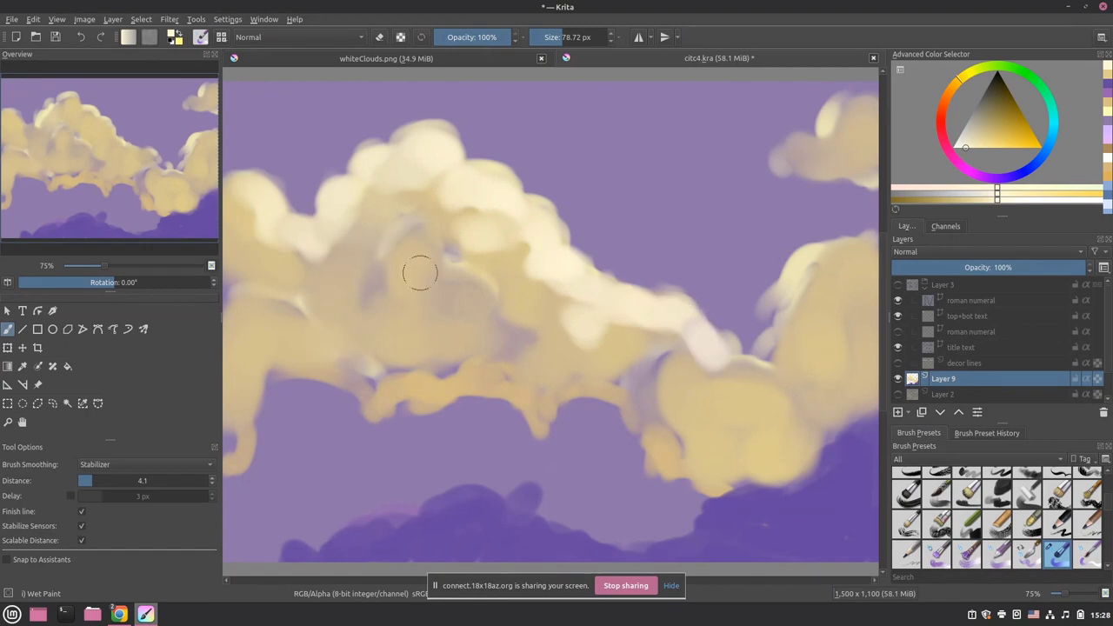
{"action": "mouse_move", "coordinate": [418, 266]}
{"action": "left_mouse_down"}
{"action": "mouse_move", "coordinate": [448, 233]}
{"action": "mouse_move", "coordinate": [446, 275]}
{"action": "mouse_move", "coordinate": [408, 277]}
{"action": "mouse_move", "coordinate": [425, 249]}
{"action": "mouse_move", "coordinate": [428, 274]}
{"action": "mouse_move", "coordinate": [481, 293]}
{"action": "mouse_move", "coordinate": [501, 317]}
{"action": "mouse_move", "coordinate": [461, 316]}
{"action": "mouse_move", "coordinate": [465, 337]}
{"action": "mouse_move", "coordinate": [480, 316]}
{"action": "mouse_move", "coordinate": [530, 347]}
{"action": "mouse_move", "coordinate": [500, 341]}
{"action": "left_mouse_up"}
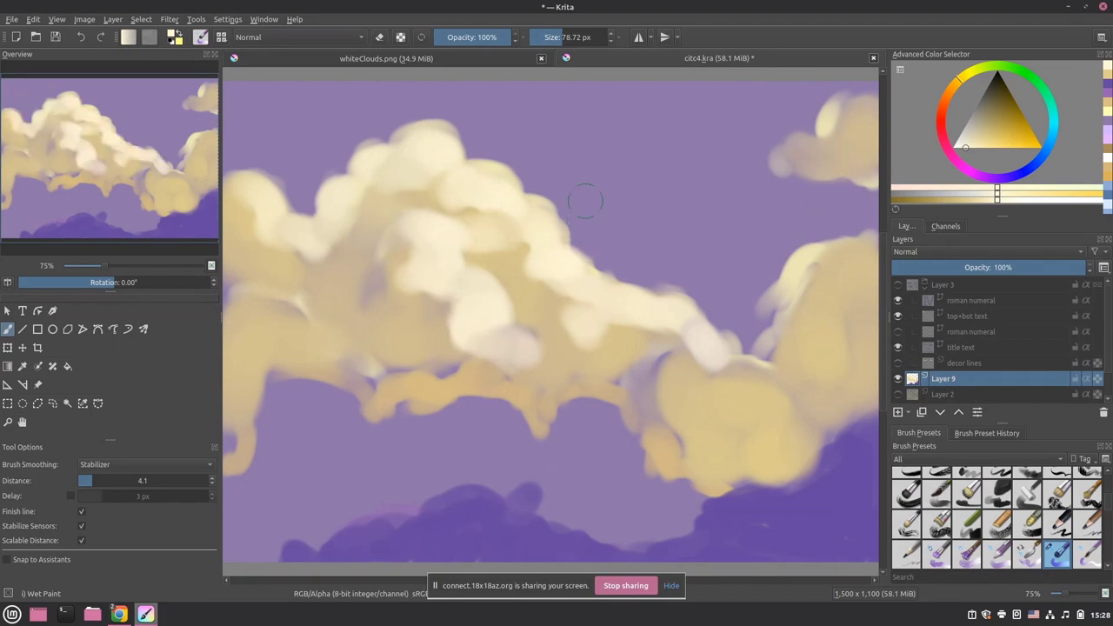
{"action": "mouse_move", "coordinate": [731, 341]}
{"action": "left_mouse_down"}
{"action": "mouse_move", "coordinate": [673, 348]}
{"action": "mouse_move", "coordinate": [665, 384]}
{"action": "mouse_move", "coordinate": [656, 372]}
{"action": "mouse_move", "coordinate": [647, 387]}
{"action": "mouse_move", "coordinate": [659, 396]}
{"action": "mouse_move", "coordinate": [706, 377]}
{"action": "mouse_move", "coordinate": [736, 403]}
{"action": "mouse_move", "coordinate": [670, 373]}
{"action": "mouse_move", "coordinate": [703, 409]}
{"action": "mouse_move", "coordinate": [736, 392]}
{"action": "mouse_move", "coordinate": [812, 304]}
{"action": "mouse_move", "coordinate": [815, 268]}
{"action": "mouse_move", "coordinate": [807, 298]}
{"action": "mouse_move", "coordinate": [774, 328]}
{"action": "mouse_move", "coordinate": [764, 370]}
{"action": "mouse_move", "coordinate": [782, 336]}
{"action": "left_mouse_up"}
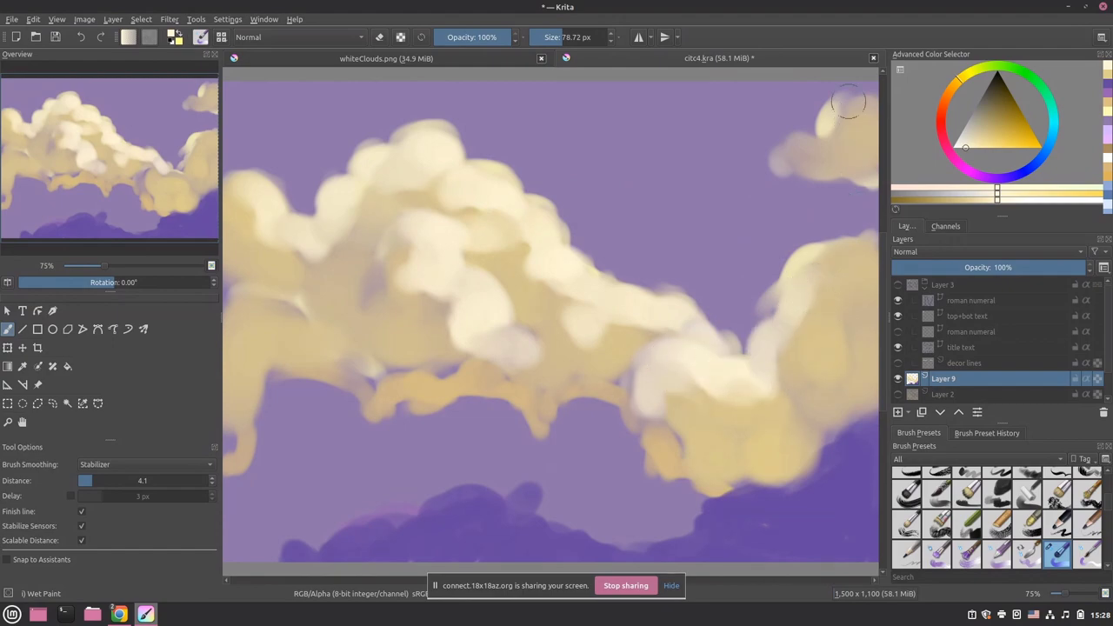
{"action": "mouse_move", "coordinate": [848, 103]}
{"action": "left_mouse_down"}
{"action": "mouse_move", "coordinate": [822, 136]}
{"action": "mouse_move", "coordinate": [854, 111]}
{"action": "mouse_move", "coordinate": [862, 121]}
{"action": "mouse_move", "coordinate": [843, 133]}
{"action": "mouse_move", "coordinate": [865, 150]}
{"action": "left_mouse_up"}
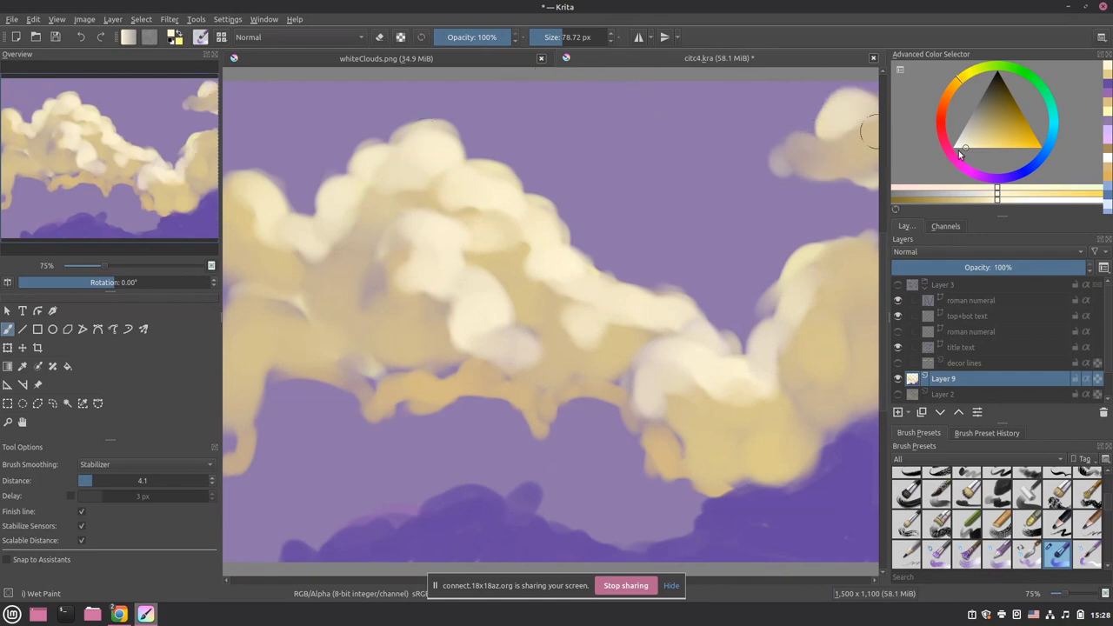
- Choose a more saturated orange and paint warm strokes across the left cloud's lower part with a 38.74 px brush
{"action": "left_click", "coordinate": [958, 89]}
{"action": "left_click", "coordinate": [996, 139]}
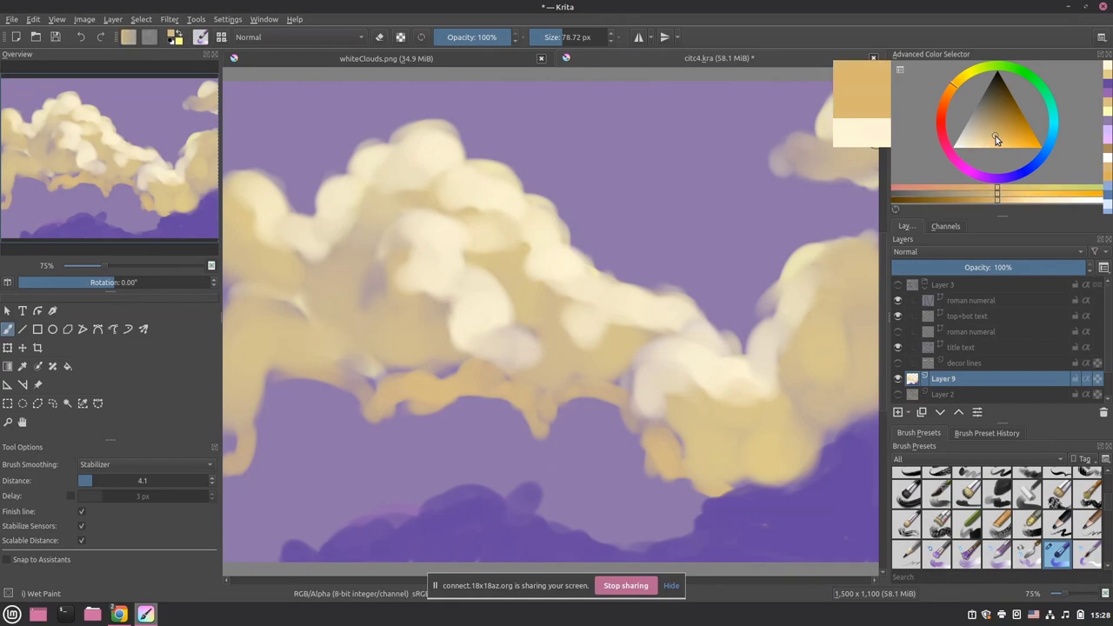
{"action": "left_click", "coordinate": [1004, 140]}
{"action": "left_click", "coordinate": [553, 37]}
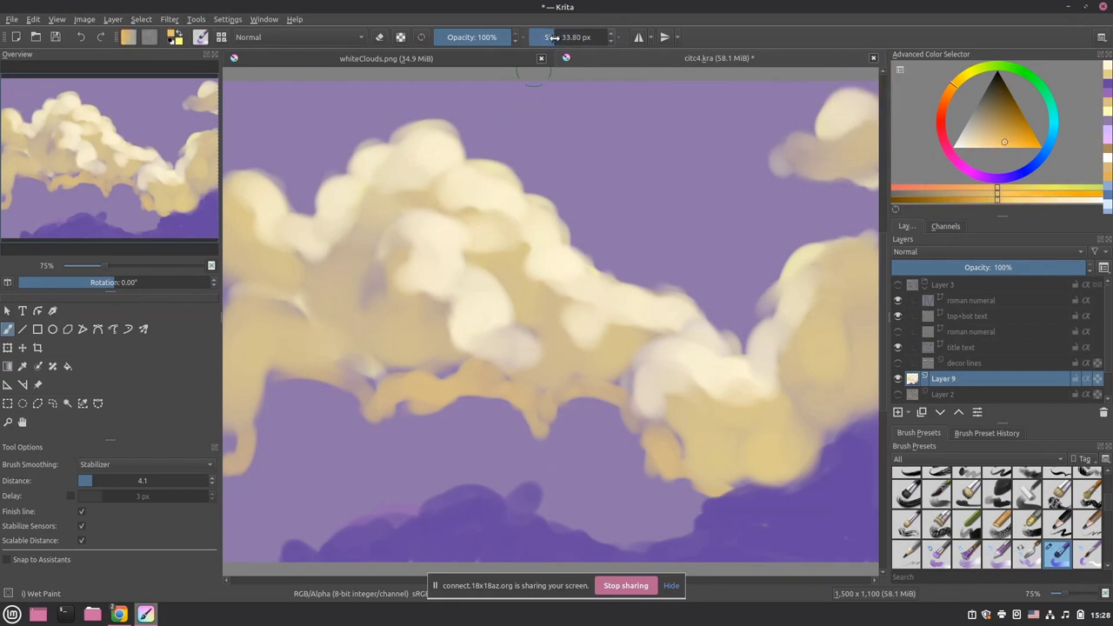
{"action": "left_click", "coordinate": [555, 36]}
{"action": "left_click", "coordinate": [266, 287], "text": "ctrl"}
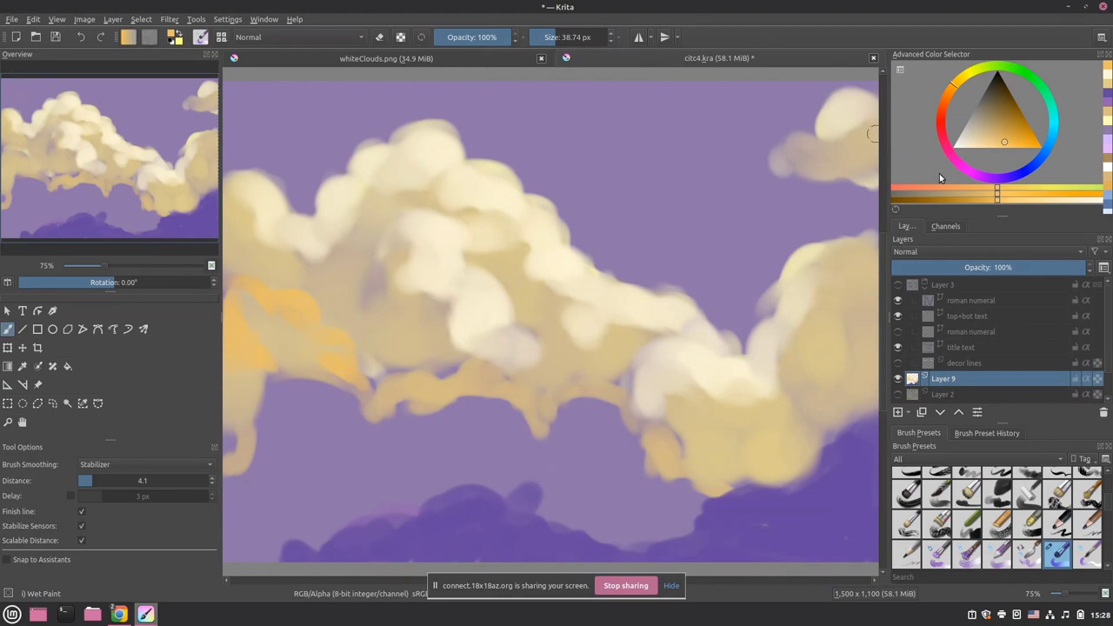
- Choose a pale yellow and paint rounded puffs down the inner ridge of the large cloud
{"action": "left_click", "coordinate": [996, 137]}
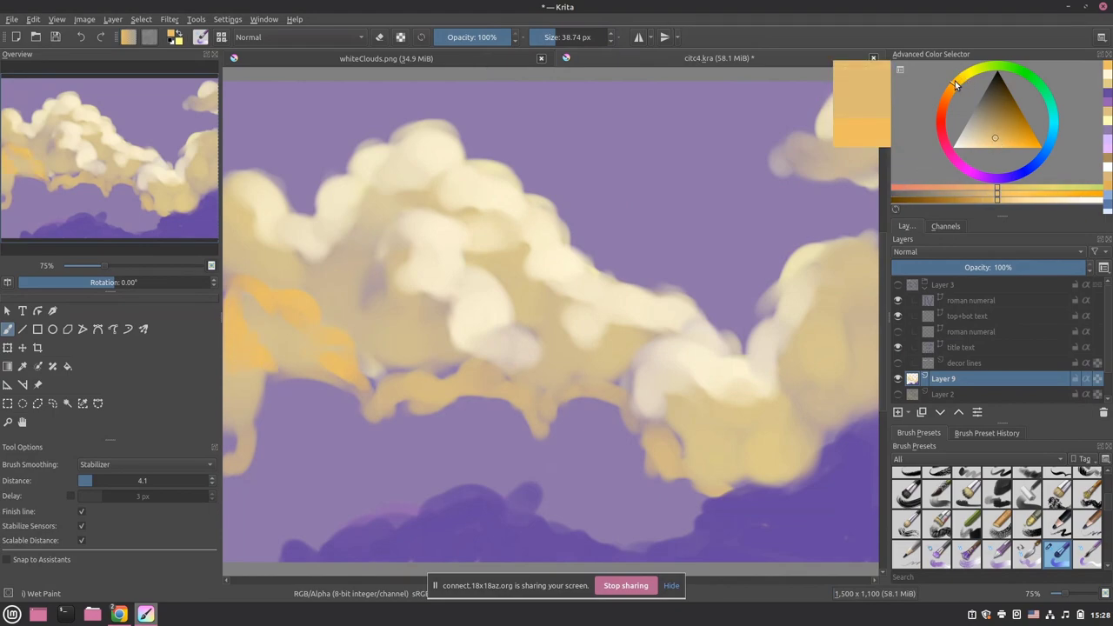
{"action": "left_click_drag", "start_coordinate": [956, 83], "coordinate": [962, 80]}
{"action": "left_click", "coordinate": [978, 141]}
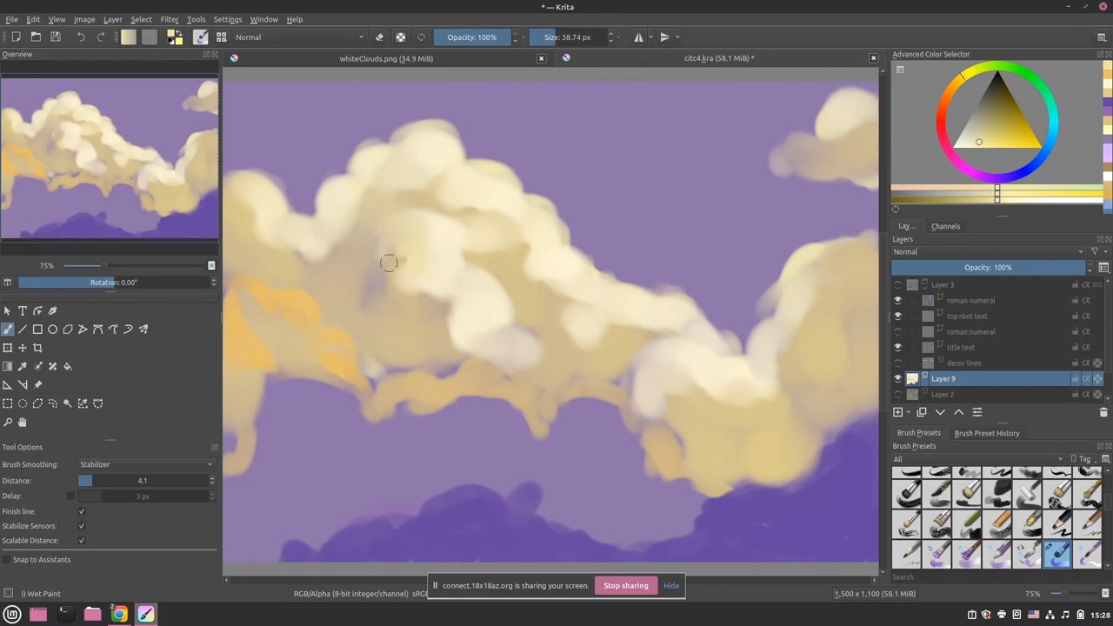
{"action": "left_click_drag", "start_coordinate": [413, 292], "coordinate": [450, 315]}
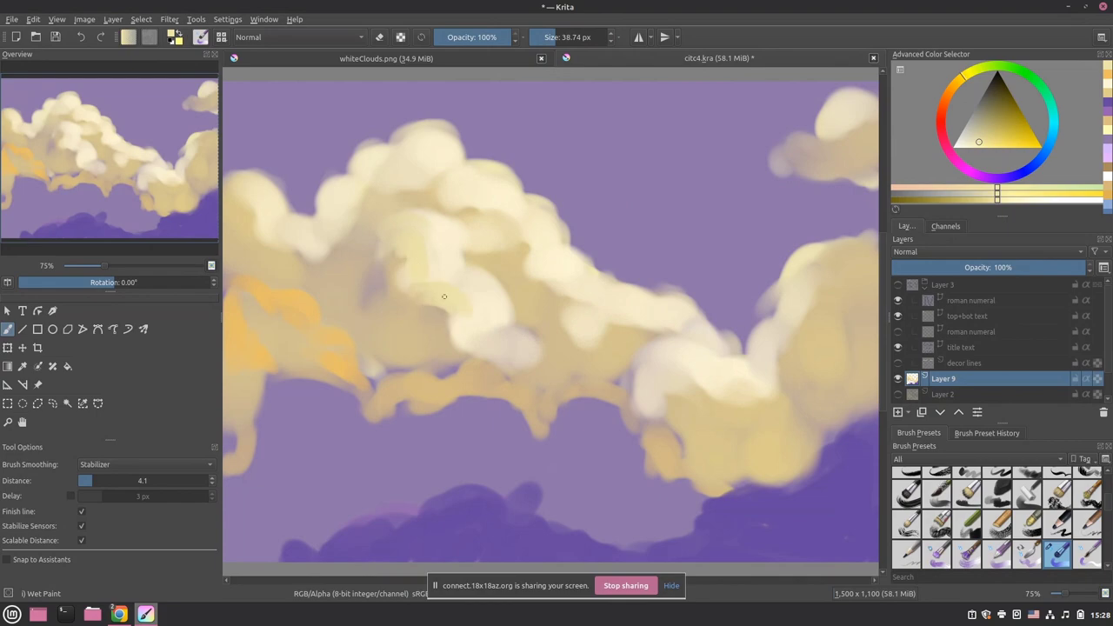
{"action": "mouse_move", "coordinate": [378, 256]}
{"action": "left_mouse_down"}
{"action": "mouse_move", "coordinate": [352, 248]}
{"action": "mouse_move", "coordinate": [399, 264]}
{"action": "left_mouse_up"}
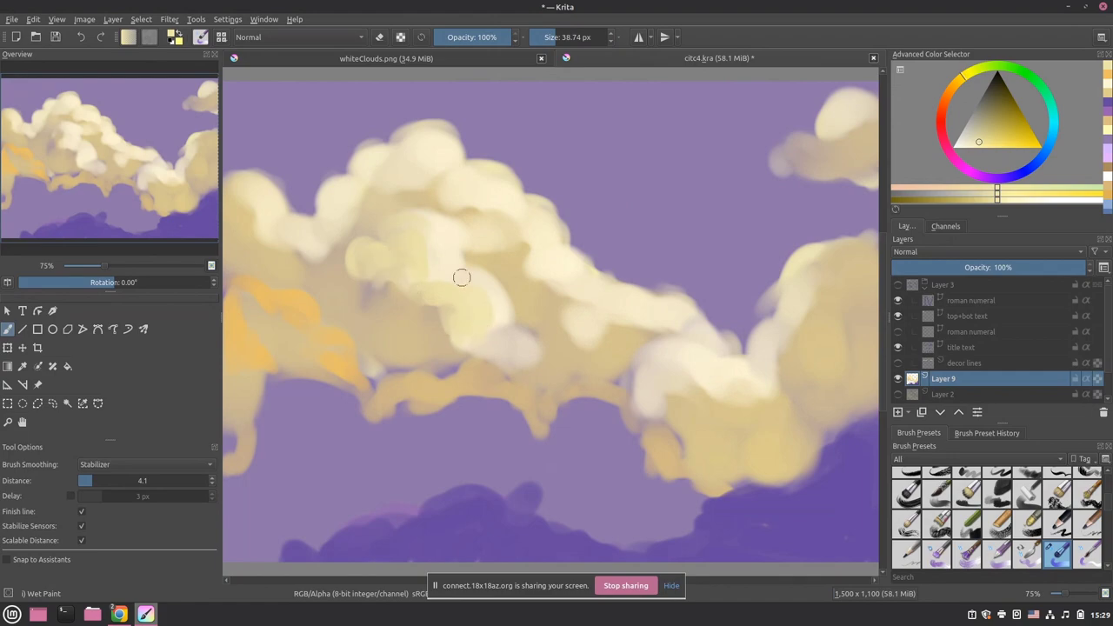
{"action": "mouse_move", "coordinate": [470, 345]}
{"action": "left_mouse_down"}
{"action": "mouse_move", "coordinate": [507, 356]}
{"action": "mouse_move", "coordinate": [524, 330]}
{"action": "mouse_move", "coordinate": [515, 353]}
{"action": "mouse_move", "coordinate": [532, 356]}
{"action": "mouse_move", "coordinate": [494, 346]}
{"action": "mouse_move", "coordinate": [517, 364]}
{"action": "mouse_move", "coordinate": [536, 354]}
{"action": "mouse_move", "coordinate": [568, 362]}
{"action": "mouse_move", "coordinate": [508, 339]}
{"action": "left_mouse_up"}
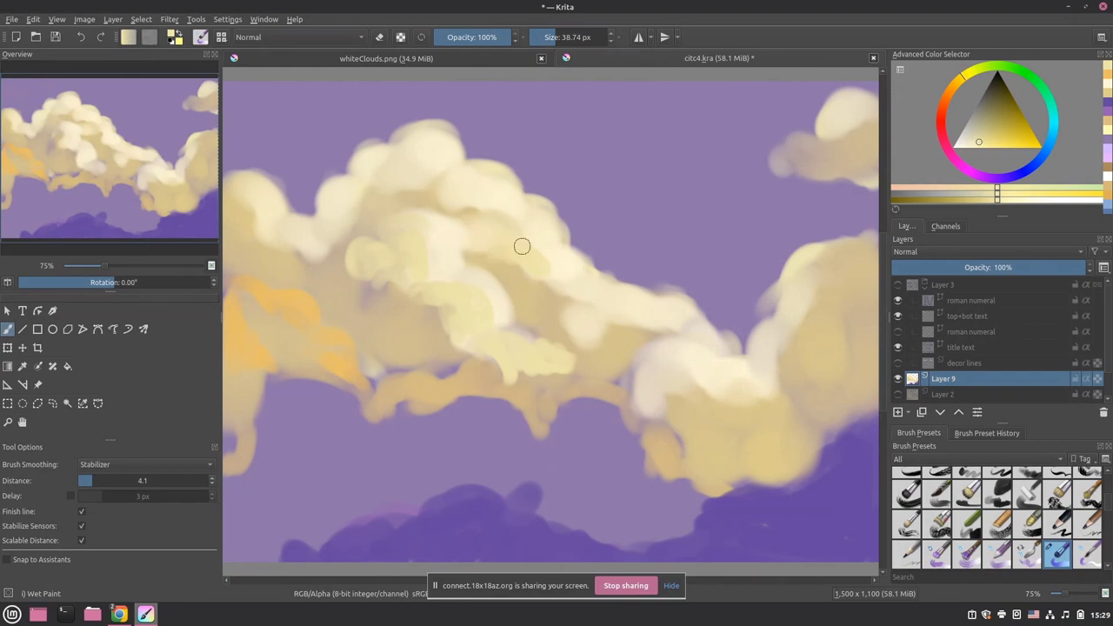
- Add pale yellow puffs along the large cloud's right slope and across the top of the right-hand cloud
{"action": "left_click_drag", "start_coordinate": [519, 271], "coordinate": [525, 286]}
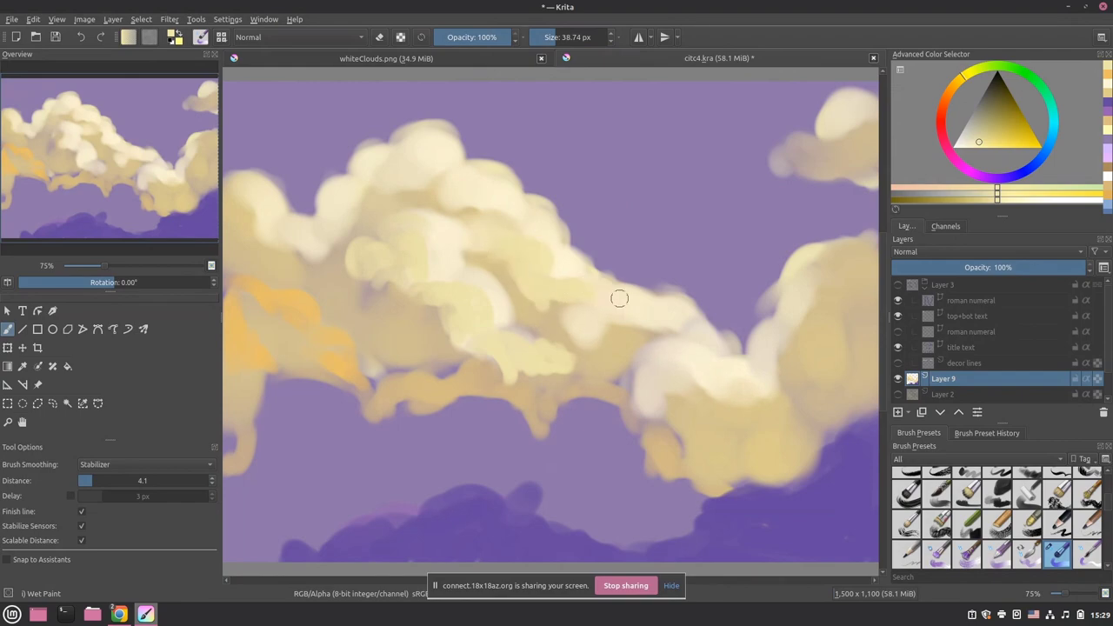
{"action": "left_click_drag", "start_coordinate": [571, 207], "coordinate": [568, 233]}
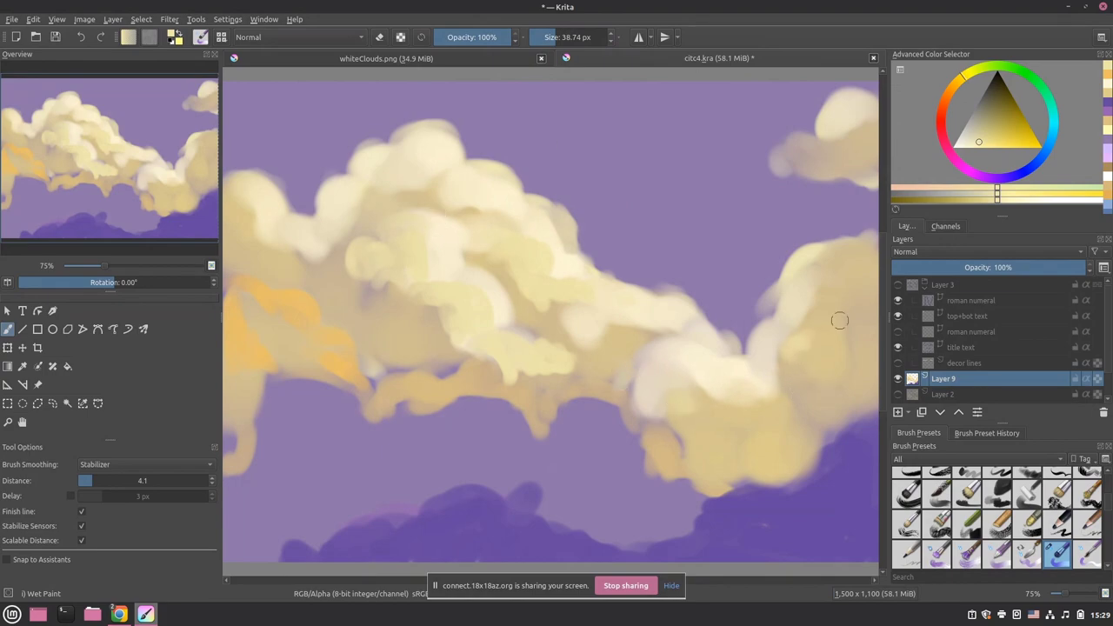
{"action": "mouse_move", "coordinate": [846, 277]}
{"action": "left_mouse_down"}
{"action": "mouse_move", "coordinate": [844, 255]}
{"action": "mouse_move", "coordinate": [843, 269]}
{"action": "mouse_move", "coordinate": [859, 249]}
{"action": "mouse_move", "coordinate": [877, 261]}
{"action": "left_mouse_up"}
- Choose a saturated orange and paint puffy clouds below the cream clouds, starting at 165.36 px and continuing with a 74.65 px brush
{"action": "left_click_drag", "start_coordinate": [962, 81], "coordinate": [1012, 151]}
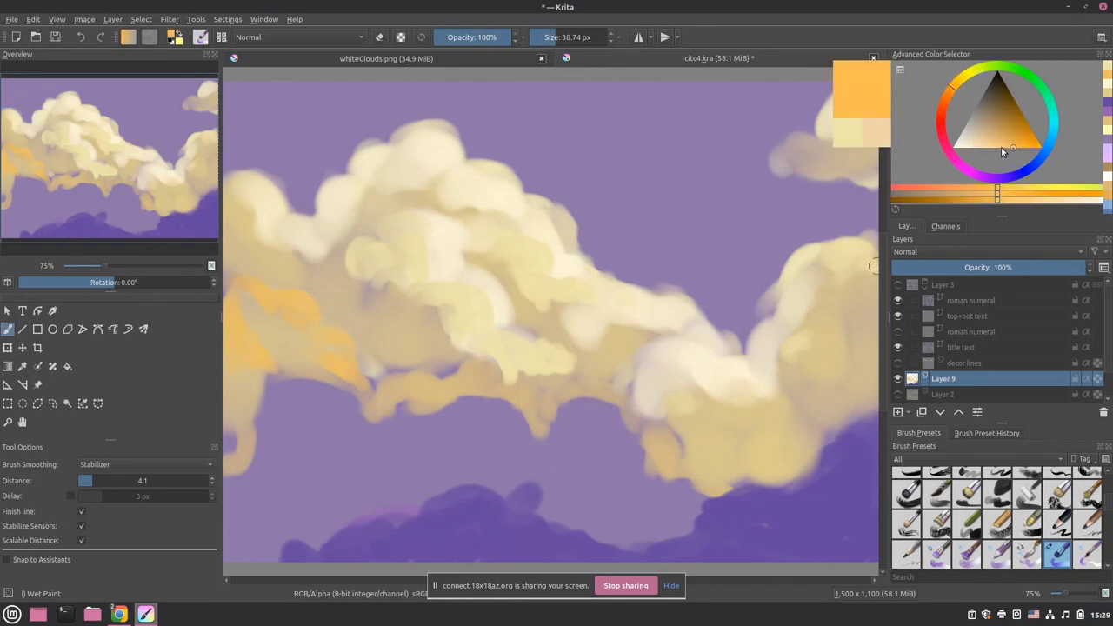
{"action": "left_click", "coordinate": [574, 36]}
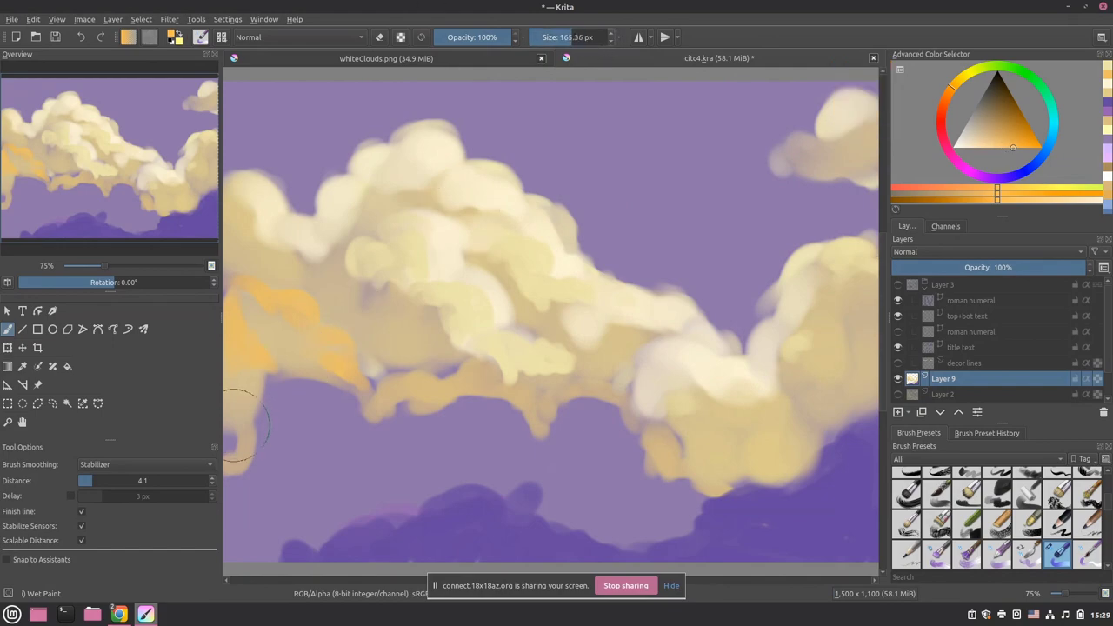
{"action": "mouse_move", "coordinate": [304, 409]}
{"action": "left_mouse_down"}
{"action": "mouse_move", "coordinate": [313, 480]}
{"action": "mouse_move", "coordinate": [274, 483]}
{"action": "left_mouse_up"}
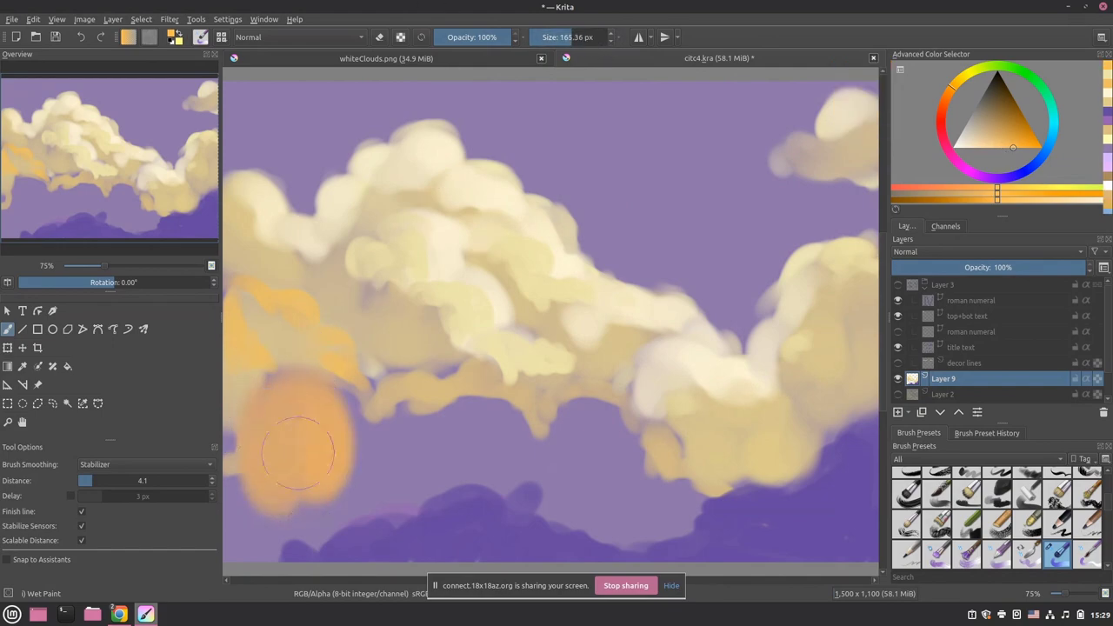
{"action": "left_click", "coordinate": [595, 37]}
{"action": "mouse_move", "coordinate": [267, 372]}
{"action": "left_mouse_down"}
{"action": "mouse_move", "coordinate": [228, 499]}
{"action": "mouse_move", "coordinate": [239, 530]}
{"action": "left_mouse_up"}
{"action": "mouse_move", "coordinate": [303, 409]}
{"action": "left_mouse_down"}
{"action": "mouse_move", "coordinate": [355, 448]}
{"action": "mouse_move", "coordinate": [422, 434]}
{"action": "mouse_move", "coordinate": [433, 409]}
{"action": "mouse_move", "coordinate": [443, 427]}
{"action": "mouse_move", "coordinate": [424, 431]}
{"action": "mouse_move", "coordinate": [450, 443]}
{"action": "mouse_move", "coordinate": [506, 428]}
{"action": "mouse_move", "coordinate": [517, 407]}
{"action": "mouse_move", "coordinate": [517, 424]}
{"action": "mouse_move", "coordinate": [471, 448]}
{"action": "mouse_move", "coordinate": [505, 468]}
{"action": "mouse_move", "coordinate": [473, 401]}
{"action": "mouse_move", "coordinate": [501, 447]}
{"action": "mouse_move", "coordinate": [535, 435]}
{"action": "mouse_move", "coordinate": [565, 450]}
{"action": "mouse_move", "coordinate": [575, 417]}
{"action": "mouse_move", "coordinate": [567, 438]}
{"action": "mouse_move", "coordinate": [566, 413]}
{"action": "mouse_move", "coordinate": [561, 444]}
{"action": "mouse_move", "coordinate": [582, 454]}
{"action": "mouse_move", "coordinate": [570, 434]}
{"action": "mouse_move", "coordinate": [566, 460]}
{"action": "mouse_move", "coordinate": [597, 474]}
{"action": "mouse_move", "coordinate": [634, 476]}
{"action": "mouse_move", "coordinate": [639, 440]}
{"action": "mouse_move", "coordinate": [658, 450]}
{"action": "mouse_move", "coordinate": [647, 435]}
{"action": "mouse_move", "coordinate": [658, 524]}
{"action": "mouse_move", "coordinate": [685, 489]}
{"action": "mouse_move", "coordinate": [687, 511]}
{"action": "mouse_move", "coordinate": [646, 532]}
{"action": "mouse_move", "coordinate": [580, 500]}
{"action": "mouse_move", "coordinate": [554, 509]}
{"action": "mouse_move", "coordinate": [566, 475]}
{"action": "mouse_move", "coordinate": [536, 461]}
{"action": "mouse_move", "coordinate": [539, 473]}
{"action": "mouse_move", "coordinate": [612, 477]}
{"action": "mouse_move", "coordinate": [639, 524]}
{"action": "mouse_move", "coordinate": [570, 477]}
{"action": "mouse_move", "coordinate": [598, 513]}
{"action": "mouse_move", "coordinate": [628, 527]}
{"action": "left_mouse_up"}
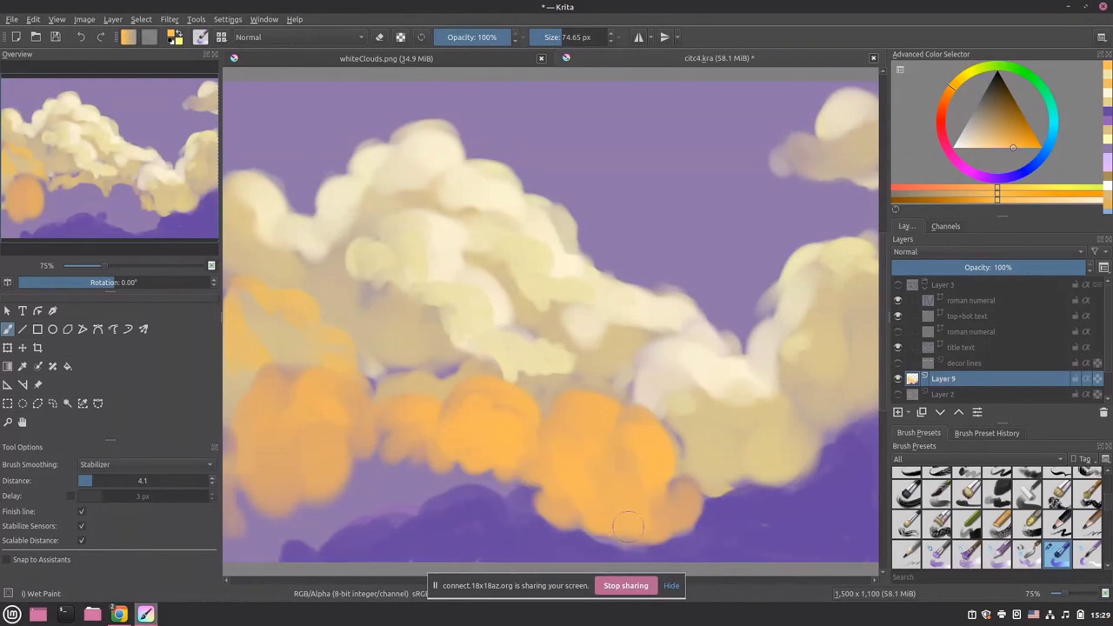
- Fill the gaps in the orange bank, extend it under the right-hand cloud, and cover the upper-left area with the same orange
{"action": "mouse_move", "coordinate": [510, 468]}
{"action": "left_mouse_down"}
{"action": "mouse_move", "coordinate": [473, 454]}
{"action": "mouse_move", "coordinate": [469, 468]}
{"action": "mouse_move", "coordinate": [410, 478]}
{"action": "mouse_move", "coordinate": [422, 484]}
{"action": "mouse_move", "coordinate": [451, 474]}
{"action": "mouse_move", "coordinate": [421, 482]}
{"action": "mouse_move", "coordinate": [385, 446]}
{"action": "mouse_move", "coordinate": [368, 495]}
{"action": "mouse_move", "coordinate": [330, 506]}
{"action": "mouse_move", "coordinate": [312, 540]}
{"action": "mouse_move", "coordinate": [299, 500]}
{"action": "mouse_move", "coordinate": [305, 529]}
{"action": "mouse_move", "coordinate": [251, 545]}
{"action": "mouse_move", "coordinate": [248, 504]}
{"action": "mouse_move", "coordinate": [233, 488]}
{"action": "mouse_move", "coordinate": [239, 518]}
{"action": "mouse_move", "coordinate": [258, 486]}
{"action": "mouse_move", "coordinate": [269, 493]}
{"action": "mouse_move", "coordinate": [267, 562]}
{"action": "mouse_move", "coordinate": [242, 467]}
{"action": "mouse_move", "coordinate": [282, 447]}
{"action": "mouse_move", "coordinate": [341, 466]}
{"action": "mouse_move", "coordinate": [287, 434]}
{"action": "mouse_move", "coordinate": [319, 474]}
{"action": "mouse_move", "coordinate": [378, 461]}
{"action": "mouse_move", "coordinate": [452, 467]}
{"action": "mouse_move", "coordinate": [459, 409]}
{"action": "left_mouse_up"}
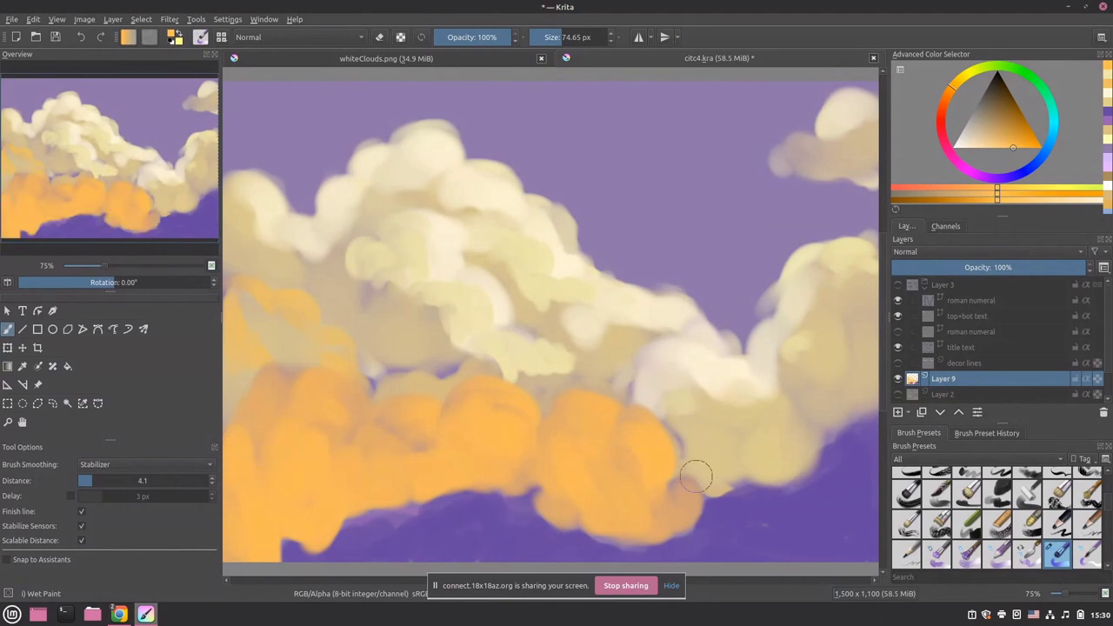
{"action": "mouse_move", "coordinate": [687, 511]}
{"action": "left_mouse_down"}
{"action": "mouse_move", "coordinate": [721, 493]}
{"action": "mouse_move", "coordinate": [741, 502]}
{"action": "mouse_move", "coordinate": [681, 511]}
{"action": "mouse_move", "coordinate": [716, 493]}
{"action": "mouse_move", "coordinate": [665, 504]}
{"action": "mouse_move", "coordinate": [729, 505]}
{"action": "mouse_move", "coordinate": [701, 523]}
{"action": "mouse_move", "coordinate": [714, 492]}
{"action": "mouse_move", "coordinate": [770, 487]}
{"action": "left_mouse_up"}
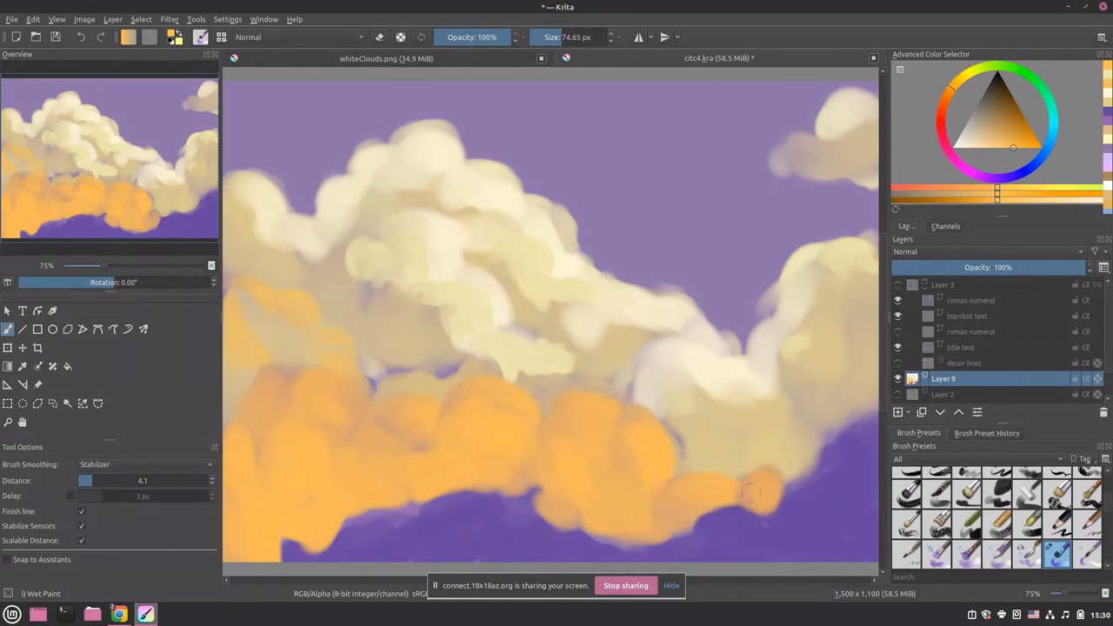
{"action": "mouse_move", "coordinate": [409, 385]}
{"action": "left_mouse_down"}
{"action": "mouse_move", "coordinate": [416, 414]}
{"action": "mouse_move", "coordinate": [434, 387]}
{"action": "mouse_move", "coordinate": [422, 395]}
{"action": "mouse_move", "coordinate": [448, 403]}
{"action": "mouse_move", "coordinate": [423, 398]}
{"action": "mouse_move", "coordinate": [407, 419]}
{"action": "mouse_move", "coordinate": [450, 401]}
{"action": "left_mouse_up"}
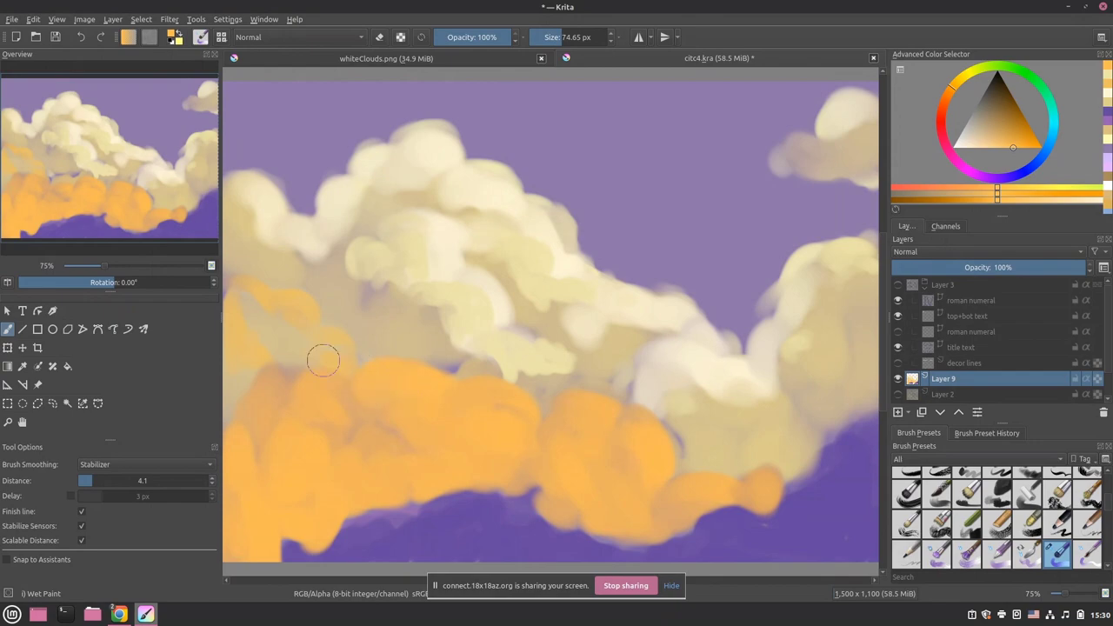
{"action": "mouse_move", "coordinate": [275, 318]}
{"action": "left_mouse_down"}
{"action": "mouse_move", "coordinate": [283, 371]}
{"action": "mouse_move", "coordinate": [257, 350]}
{"action": "mouse_move", "coordinate": [238, 286]}
{"action": "left_mouse_up"}
{"action": "mouse_move", "coordinate": [256, 368]}
{"action": "left_mouse_down"}
{"action": "mouse_move", "coordinate": [282, 421]}
{"action": "mouse_move", "coordinate": [319, 351]}
{"action": "left_mouse_up"}
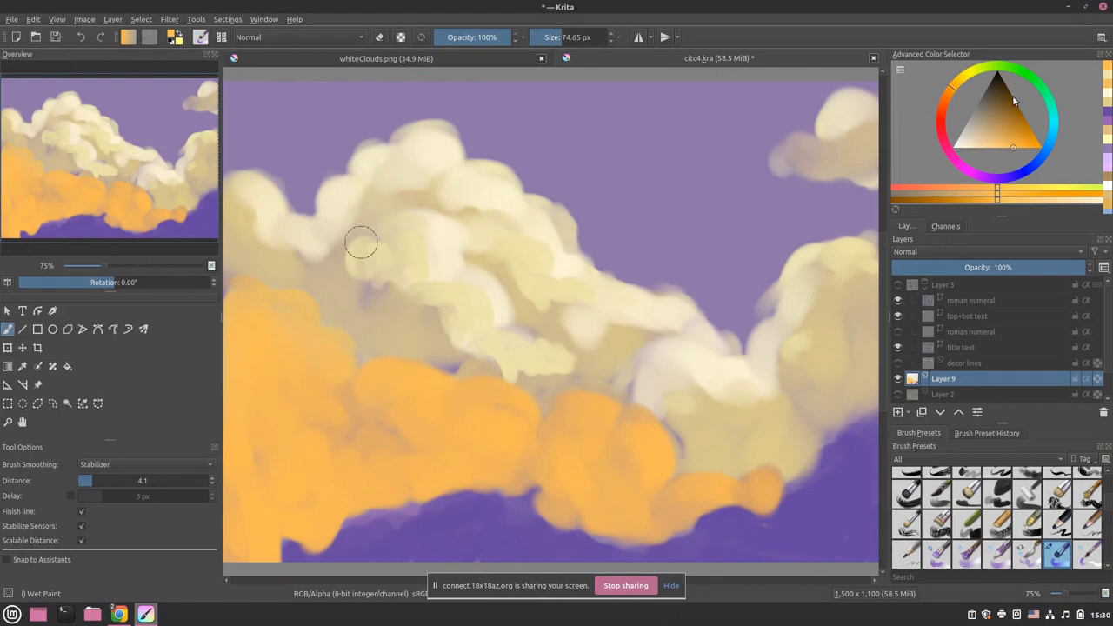
- Choose a darker brownish orange and shade the lower-left end of the orange cloud bank
{"action": "left_click_drag", "start_coordinate": [1013, 131], "coordinate": [1009, 123]}
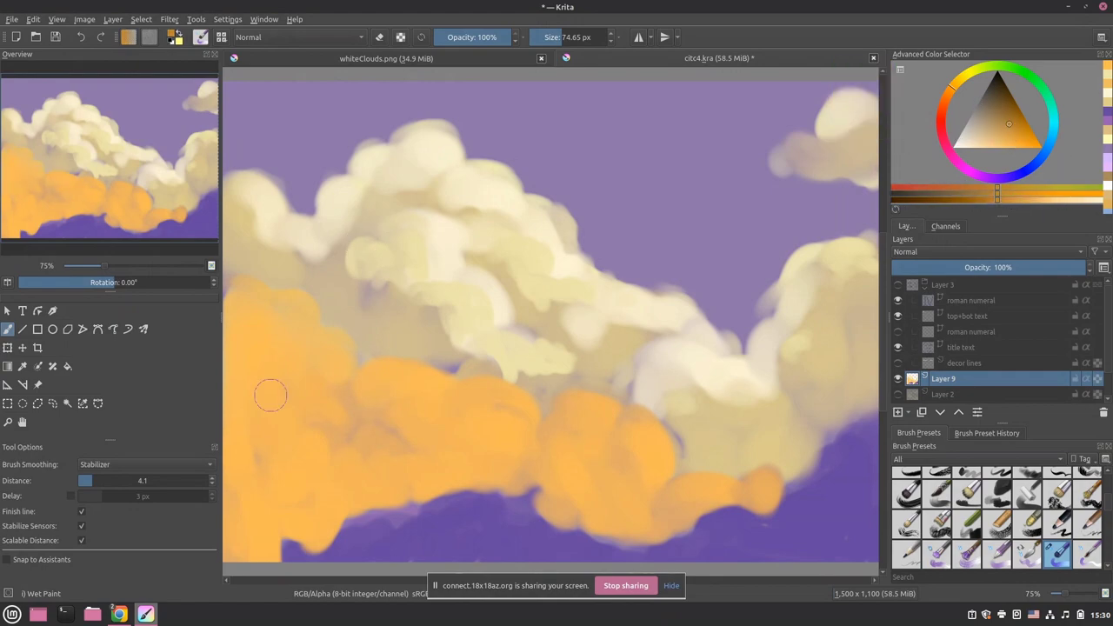
{"action": "mouse_move", "coordinate": [248, 415]}
{"action": "left_mouse_down"}
{"action": "mouse_move", "coordinate": [238, 499]}
{"action": "mouse_move", "coordinate": [239, 477]}
{"action": "mouse_move", "coordinate": [259, 488]}
{"action": "mouse_move", "coordinate": [274, 547]}
{"action": "mouse_move", "coordinate": [297, 491]}
{"action": "mouse_move", "coordinate": [280, 490]}
{"action": "mouse_move", "coordinate": [262, 526]}
{"action": "mouse_move", "coordinate": [262, 503]}
{"action": "mouse_move", "coordinate": [247, 541]}
{"action": "mouse_move", "coordinate": [261, 562]}
{"action": "mouse_move", "coordinate": [301, 518]}
{"action": "mouse_move", "coordinate": [311, 537]}
{"action": "mouse_move", "coordinate": [313, 494]}
{"action": "mouse_move", "coordinate": [338, 510]}
{"action": "mouse_move", "coordinate": [273, 480]}
{"action": "mouse_move", "coordinate": [291, 513]}
{"action": "left_mouse_up"}
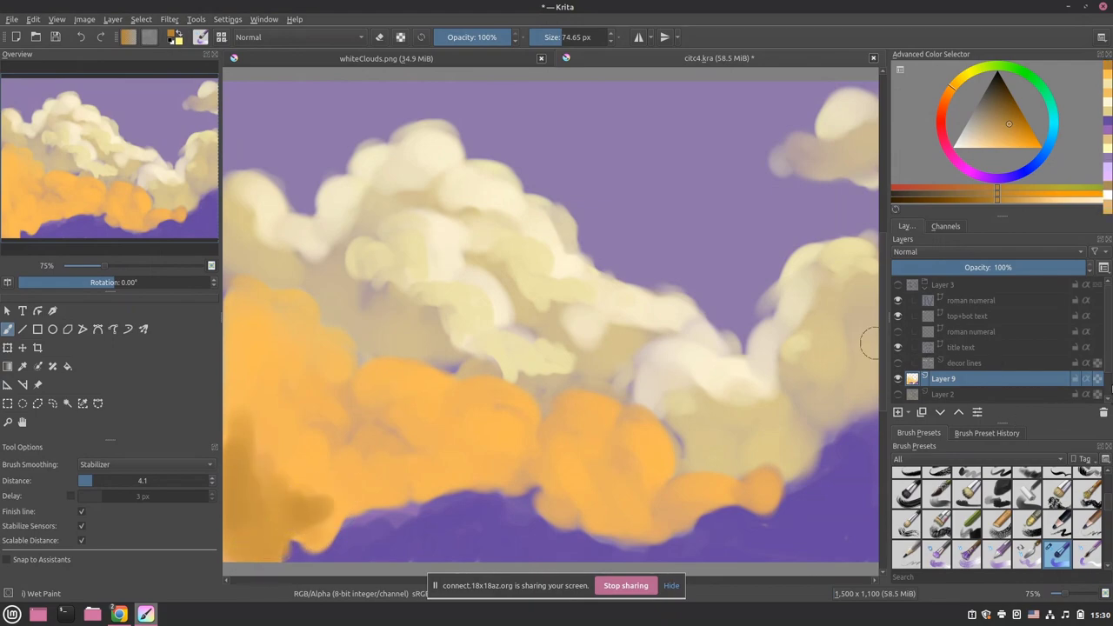
- Compare the clouds against the pale Layer 1 background by toggling the visibility of Layer 1 and Layer 10
{"action": "scroll", "coordinate": [1000, 365], "scroll_direction": "down", "scroll_amount": 1}
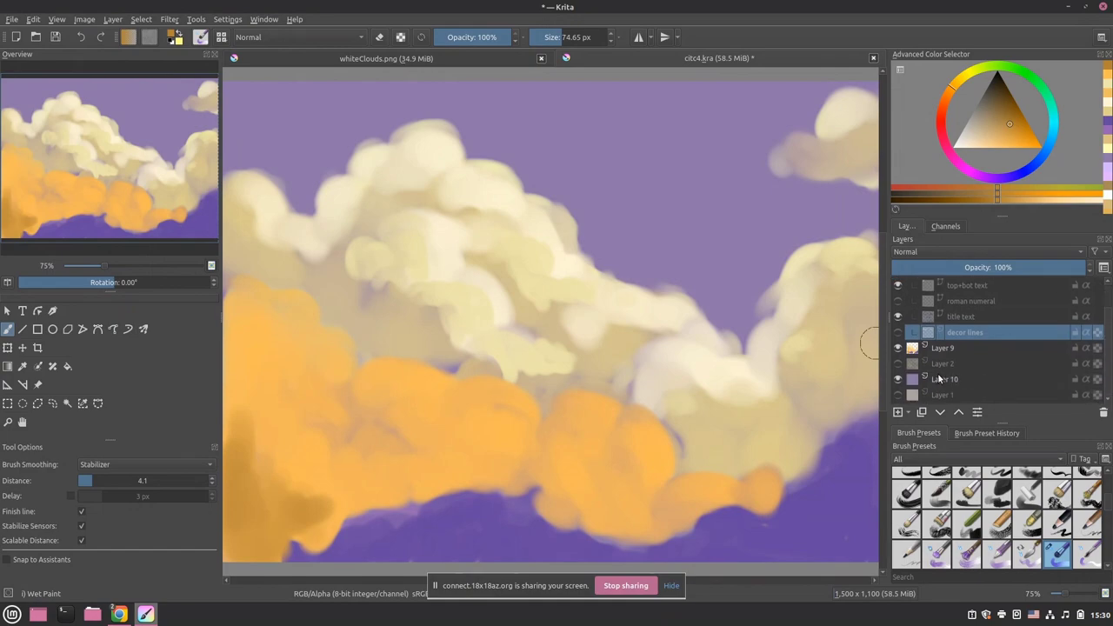
{"action": "left_click", "coordinate": [937, 382]}
{"action": "left_click", "coordinate": [898, 395]}
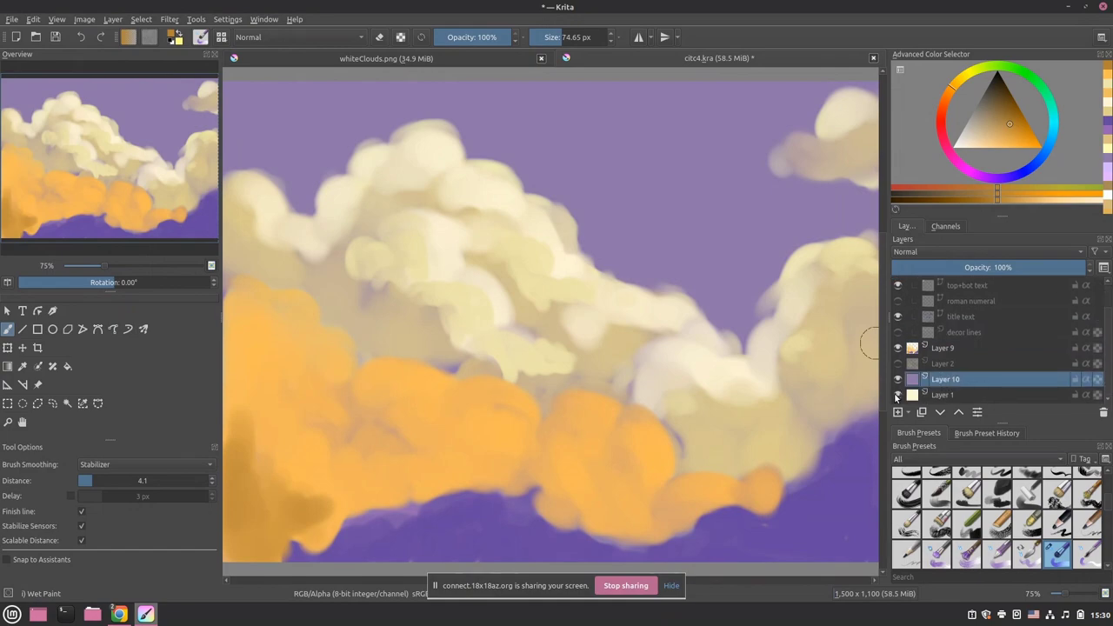
{"action": "left_click", "coordinate": [898, 380]}
{"action": "left_click", "coordinate": [897, 379]}
{"action": "left_click", "coordinate": [897, 379]}
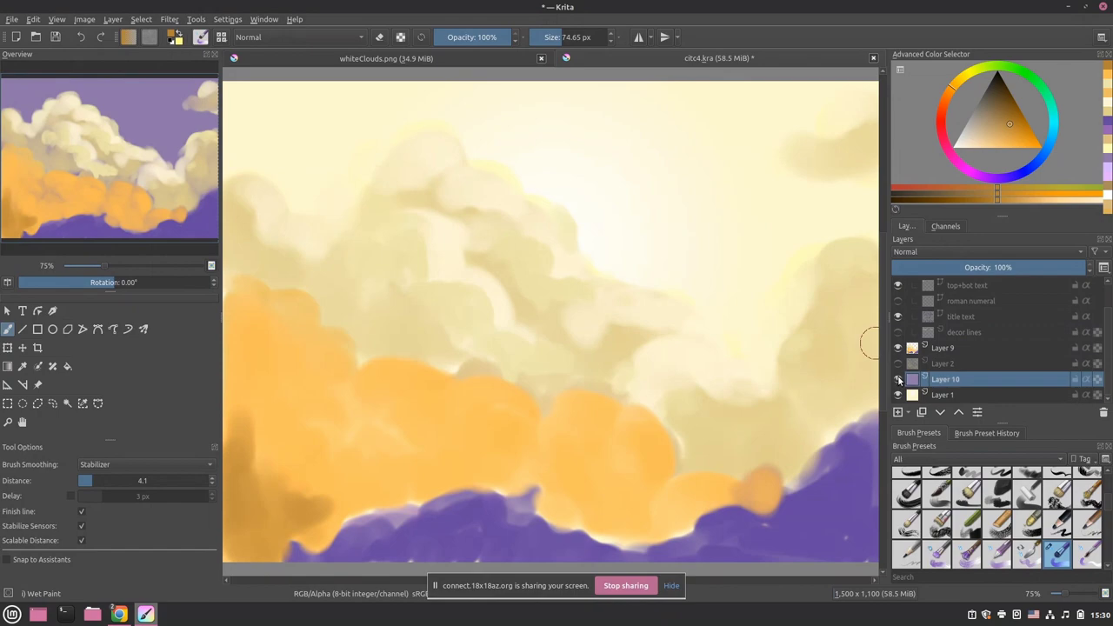
{"action": "left_click", "coordinate": [897, 379]}
{"action": "left_click", "coordinate": [897, 395]}
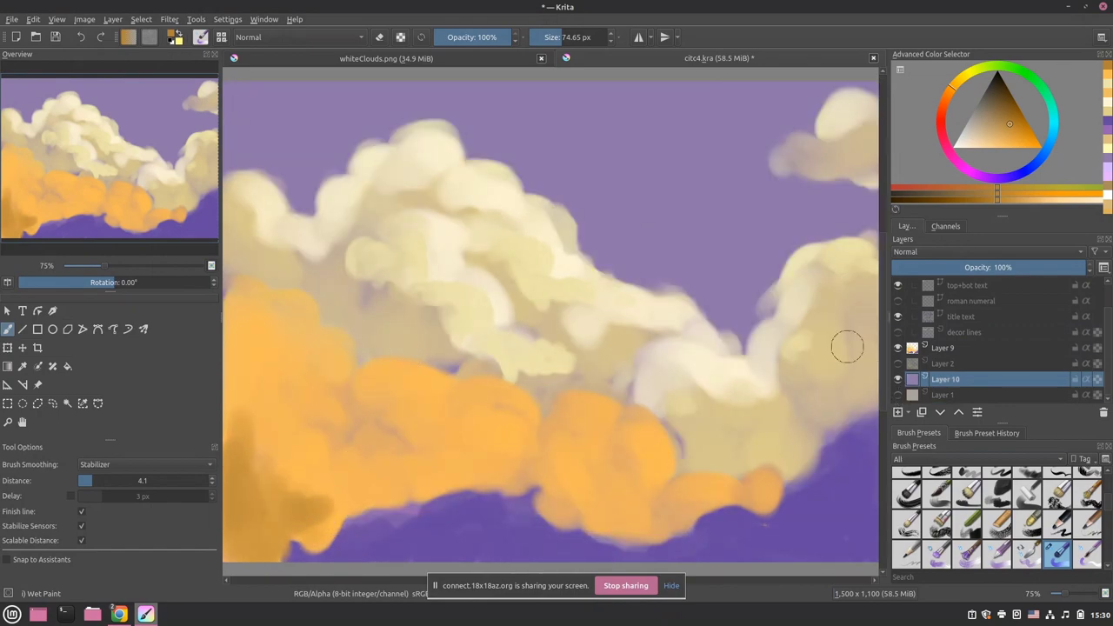
- Shade the undersides of the orange clouds along the bank's lower edge with the darker orange on Layer 9
{"action": "left_click", "coordinate": [960, 347]}
{"action": "left_click_drag", "start_coordinate": [309, 528], "coordinate": [330, 530]}
{"action": "mouse_move", "coordinate": [300, 488]}
{"action": "left_mouse_down"}
{"action": "mouse_move", "coordinate": [342, 465]}
{"action": "mouse_move", "coordinate": [314, 456]}
{"action": "mouse_move", "coordinate": [351, 488]}
{"action": "mouse_move", "coordinate": [373, 396]}
{"action": "mouse_move", "coordinate": [368, 472]}
{"action": "mouse_move", "coordinate": [322, 537]}
{"action": "mouse_move", "coordinate": [378, 485]}
{"action": "mouse_move", "coordinate": [455, 487]}
{"action": "mouse_move", "coordinate": [372, 473]}
{"action": "mouse_move", "coordinate": [442, 461]}
{"action": "mouse_move", "coordinate": [471, 478]}
{"action": "mouse_move", "coordinate": [549, 473]}
{"action": "mouse_move", "coordinate": [563, 486]}
{"action": "mouse_move", "coordinate": [564, 514]}
{"action": "mouse_move", "coordinate": [593, 502]}
{"action": "mouse_move", "coordinate": [637, 537]}
{"action": "left_mouse_up"}
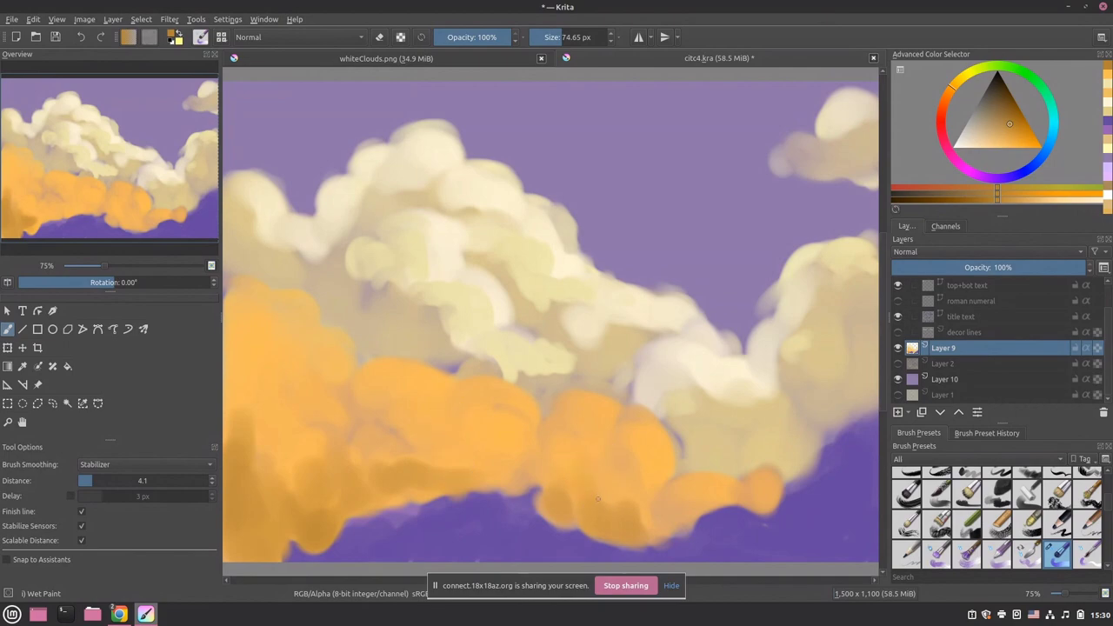
{"action": "mouse_move", "coordinate": [579, 513]}
{"action": "left_mouse_down"}
{"action": "mouse_move", "coordinate": [667, 527]}
{"action": "mouse_move", "coordinate": [696, 516]}
{"action": "mouse_move", "coordinate": [659, 496]}
{"action": "left_mouse_up"}
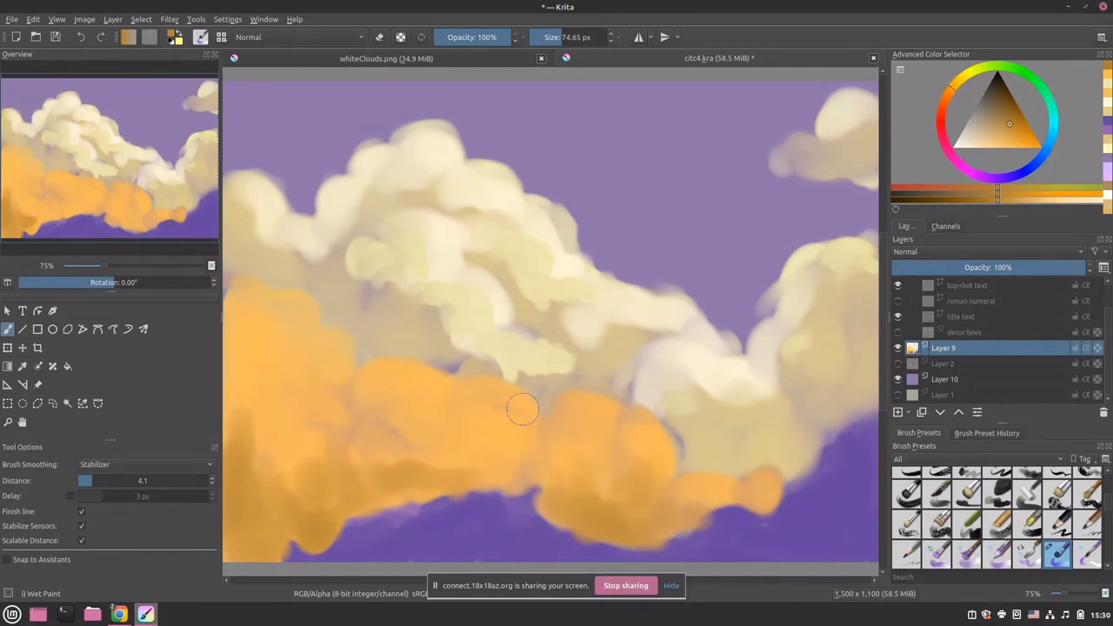
- Paint darker orange shadows between the puffs in the middle of the orange bank and over its upper-left part
{"action": "mouse_move", "coordinate": [505, 435]}
{"action": "left_mouse_down"}
{"action": "mouse_move", "coordinate": [517, 439]}
{"action": "mouse_move", "coordinate": [489, 454]}
{"action": "left_mouse_up"}
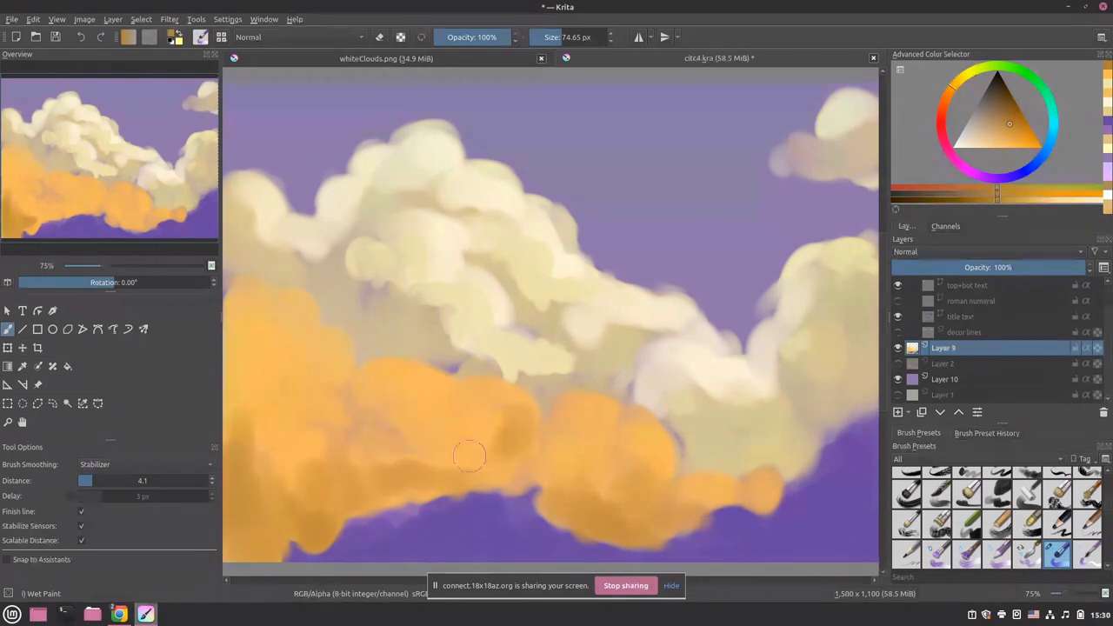
{"action": "mouse_move", "coordinate": [430, 408]}
{"action": "left_mouse_down"}
{"action": "mouse_move", "coordinate": [380, 446]}
{"action": "mouse_move", "coordinate": [405, 432]}
{"action": "mouse_move", "coordinate": [271, 320]}
{"action": "mouse_move", "coordinate": [403, 438]}
{"action": "mouse_move", "coordinate": [371, 430]}
{"action": "mouse_move", "coordinate": [349, 446]}
{"action": "mouse_move", "coordinate": [387, 442]}
{"action": "left_mouse_up"}
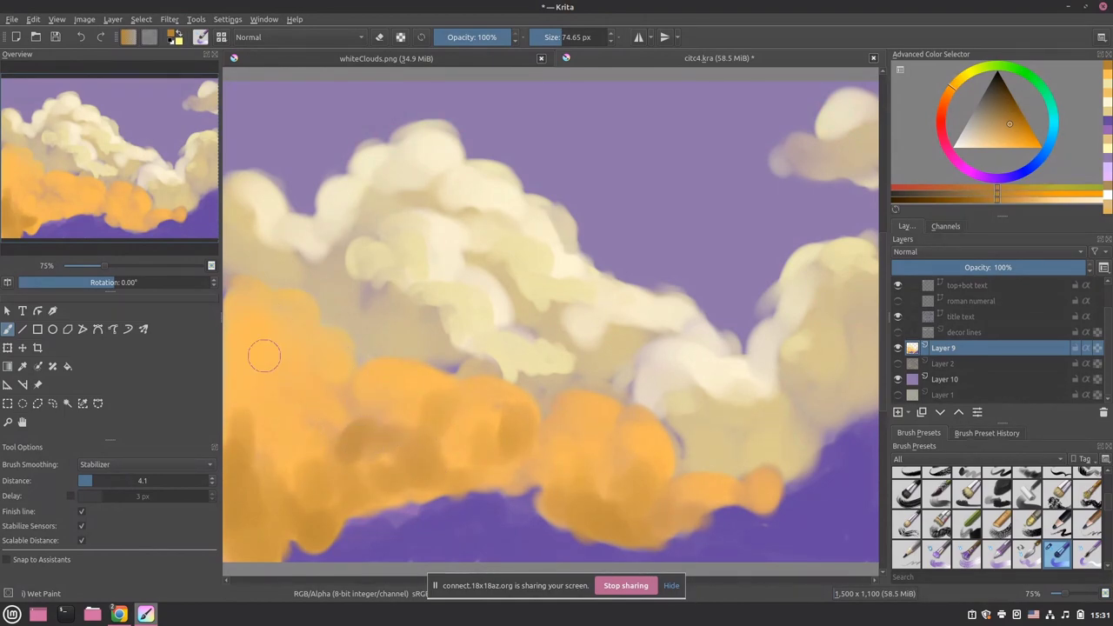
{"action": "mouse_move", "coordinate": [236, 363]}
{"action": "left_mouse_down"}
{"action": "mouse_move", "coordinate": [265, 373]}
{"action": "mouse_move", "coordinate": [232, 374]}
{"action": "mouse_move", "coordinate": [248, 385]}
{"action": "mouse_move", "coordinate": [257, 368]}
{"action": "mouse_move", "coordinate": [282, 418]}
{"action": "mouse_move", "coordinate": [266, 399]}
{"action": "mouse_move", "coordinate": [271, 368]}
{"action": "mouse_move", "coordinate": [273, 397]}
{"action": "left_mouse_up"}
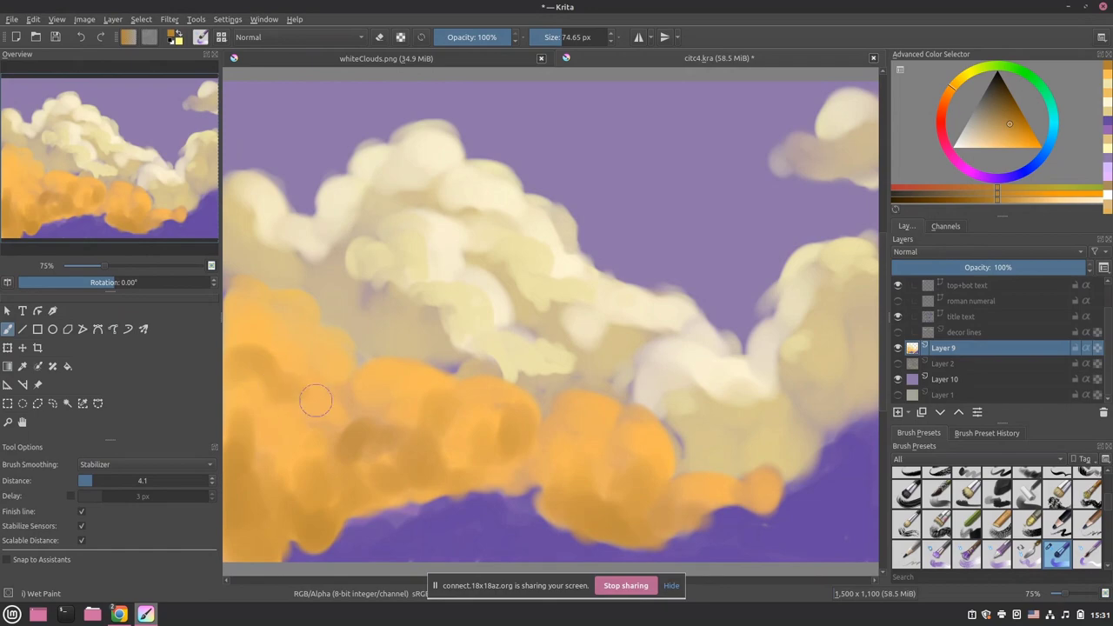
{"action": "mouse_move", "coordinate": [242, 300]}
{"action": "left_mouse_down"}
{"action": "mouse_move", "coordinate": [272, 365]}
{"action": "mouse_move", "coordinate": [248, 299]}
{"action": "mouse_move", "coordinate": [273, 333]}
{"action": "left_mouse_up"}
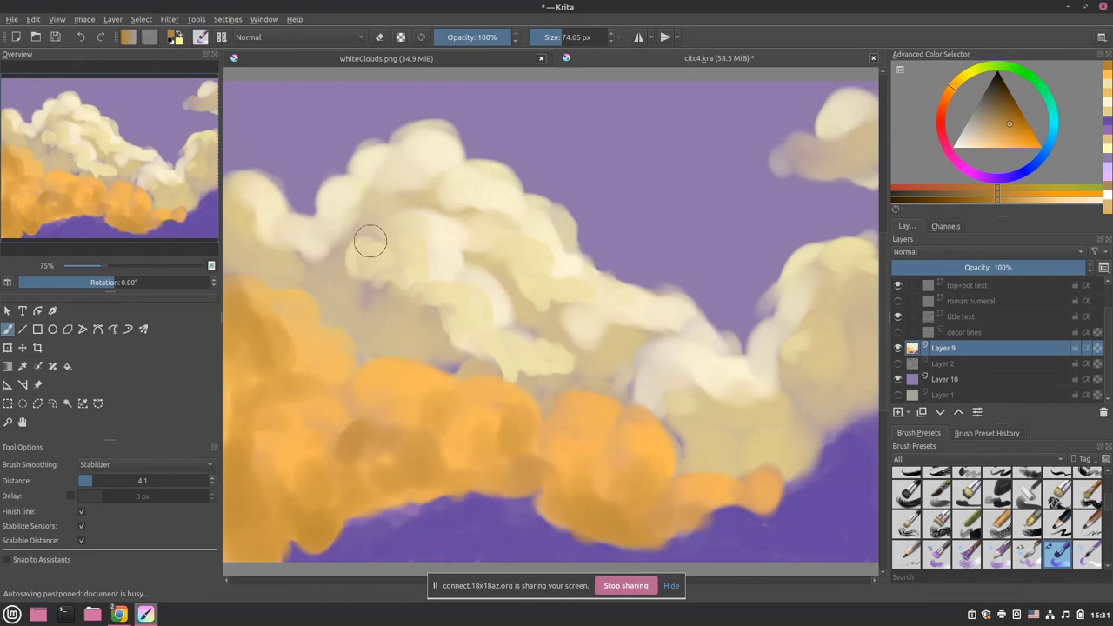
- Set the brush to 31.50 px and shade the left cream cloud's underside above the orange bank with dark orange and olive yellow
{"action": "scroll", "coordinate": [370, 241], "scroll_direction": "up", "scroll_amount": 5}
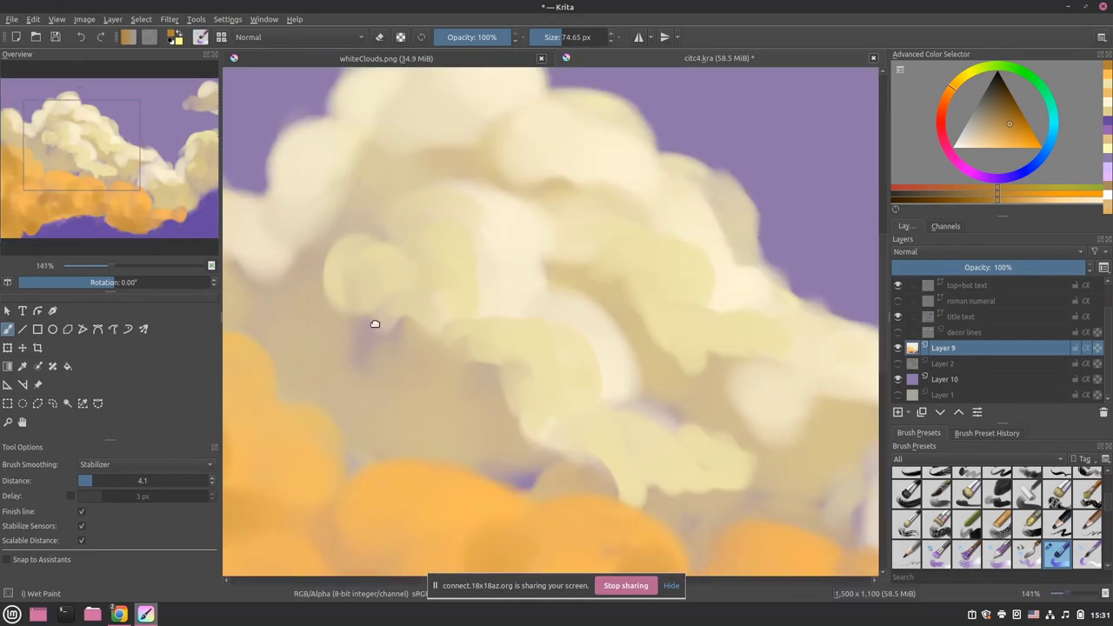
{"action": "left_click_drag", "start_coordinate": [442, 293], "coordinate": [480, 288]}
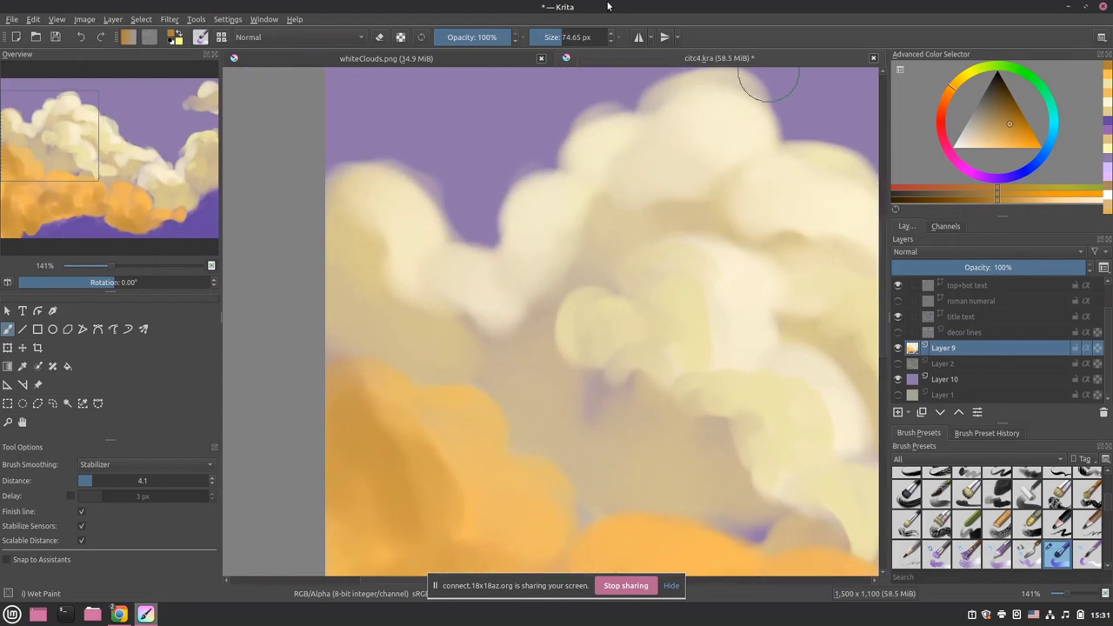
{"action": "left_click_drag", "start_coordinate": [554, 40], "coordinate": [543, 39]}
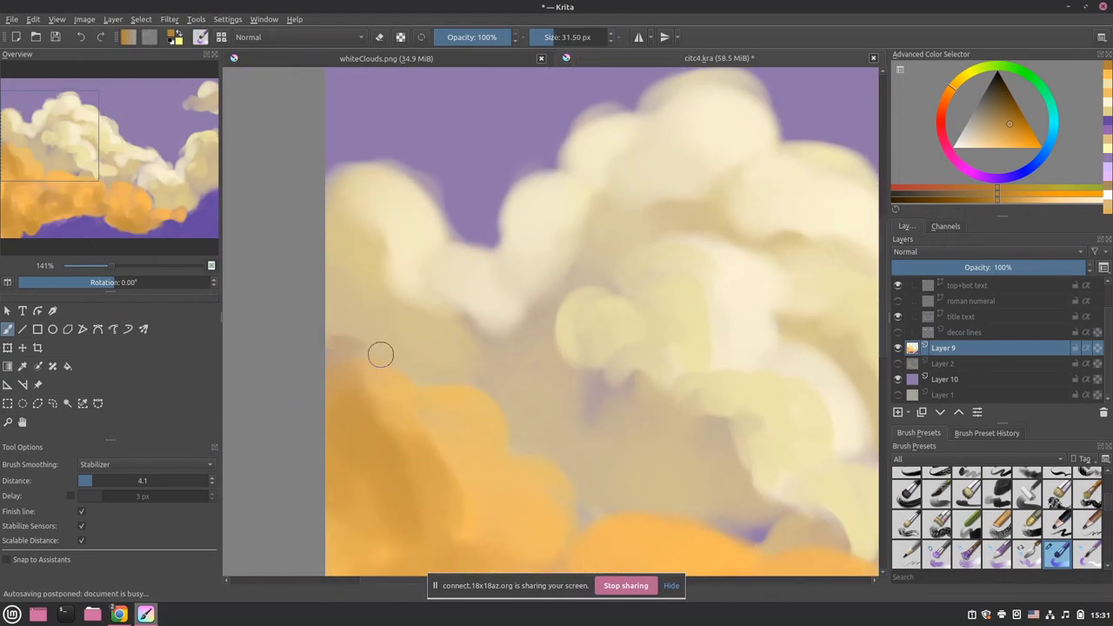
{"action": "mouse_move", "coordinate": [347, 330]}
{"action": "left_mouse_down"}
{"action": "mouse_move", "coordinate": [380, 269]}
{"action": "mouse_move", "coordinate": [504, 330]}
{"action": "mouse_move", "coordinate": [551, 281]}
{"action": "mouse_move", "coordinate": [542, 271]}
{"action": "left_mouse_up"}
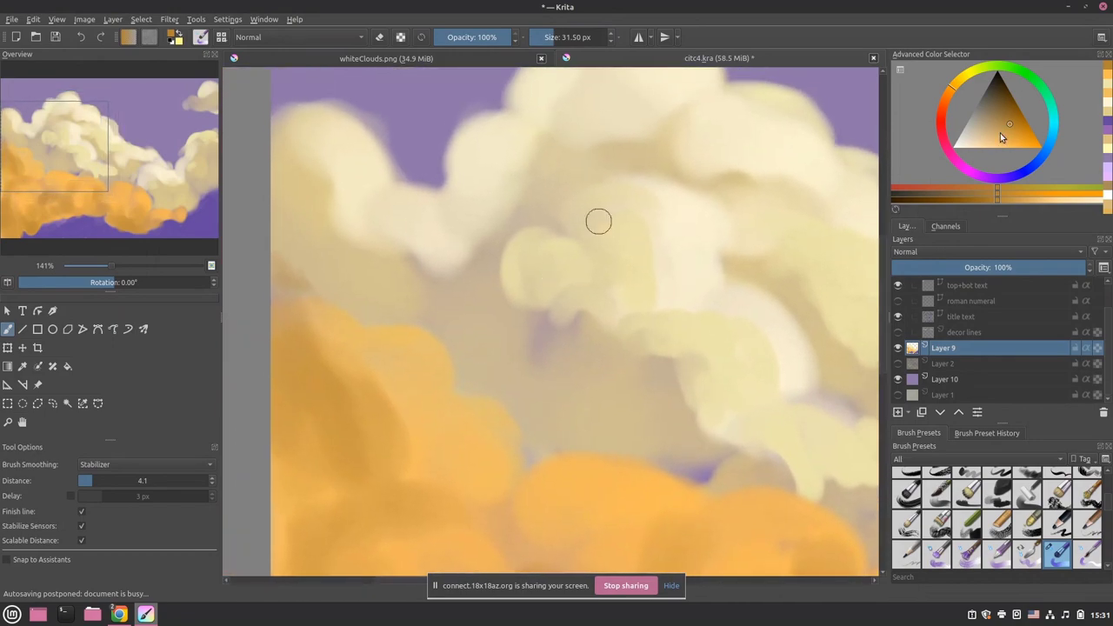
{"action": "left_click", "coordinate": [1002, 127]}
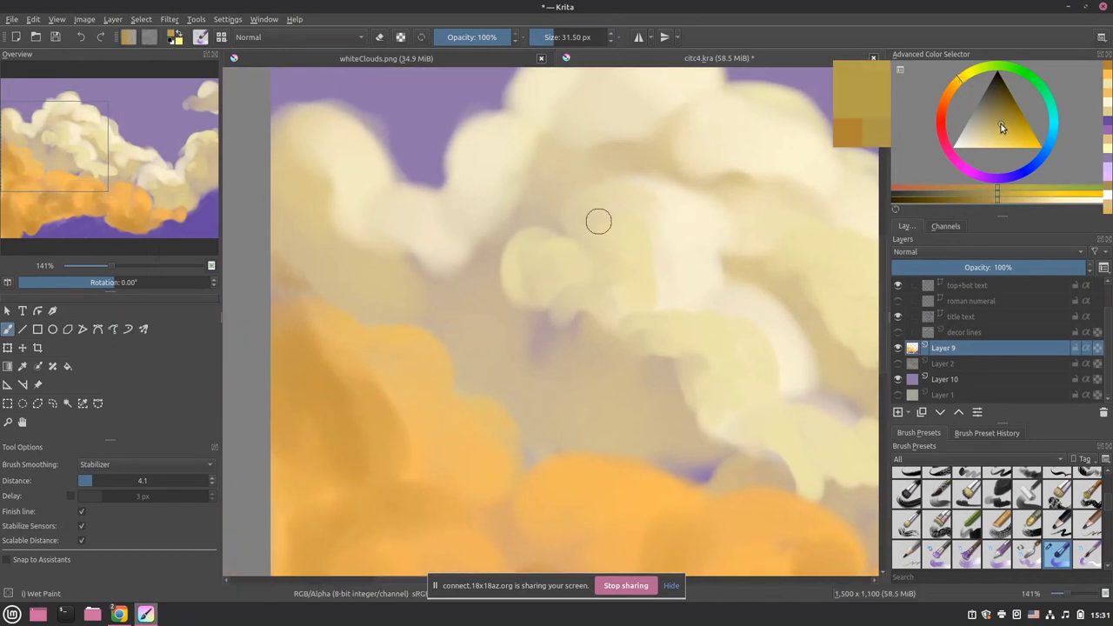
{"action": "mouse_move", "coordinate": [273, 244]}
{"action": "left_mouse_down"}
{"action": "mouse_move", "coordinate": [283, 238]}
{"action": "mouse_move", "coordinate": [318, 287]}
{"action": "mouse_move", "coordinate": [400, 291]}
{"action": "left_mouse_up"}
{"action": "left_click_drag", "start_coordinate": [547, 328], "coordinate": [360, 305]}
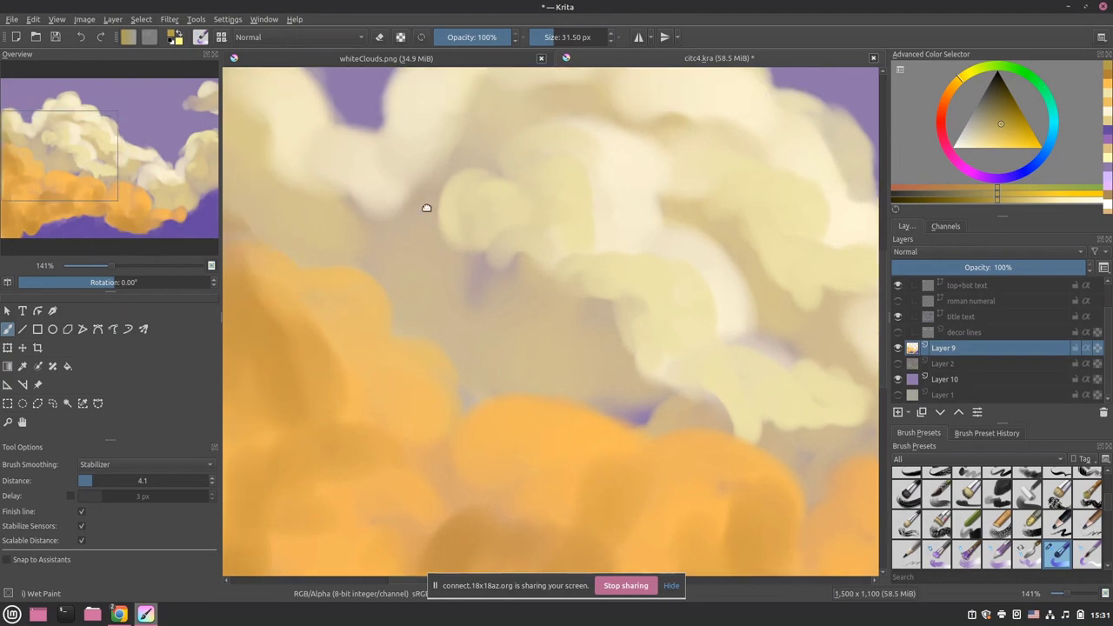
- Choose a light pink and paint a soft patch on the left cream cloud's underside at the canvas edge
{"action": "left_click_drag", "start_coordinate": [427, 209], "coordinate": [597, 317]}
{"action": "left_click_drag", "start_coordinate": [945, 114], "coordinate": [979, 138]}
{"action": "left_click", "coordinate": [994, 144]}
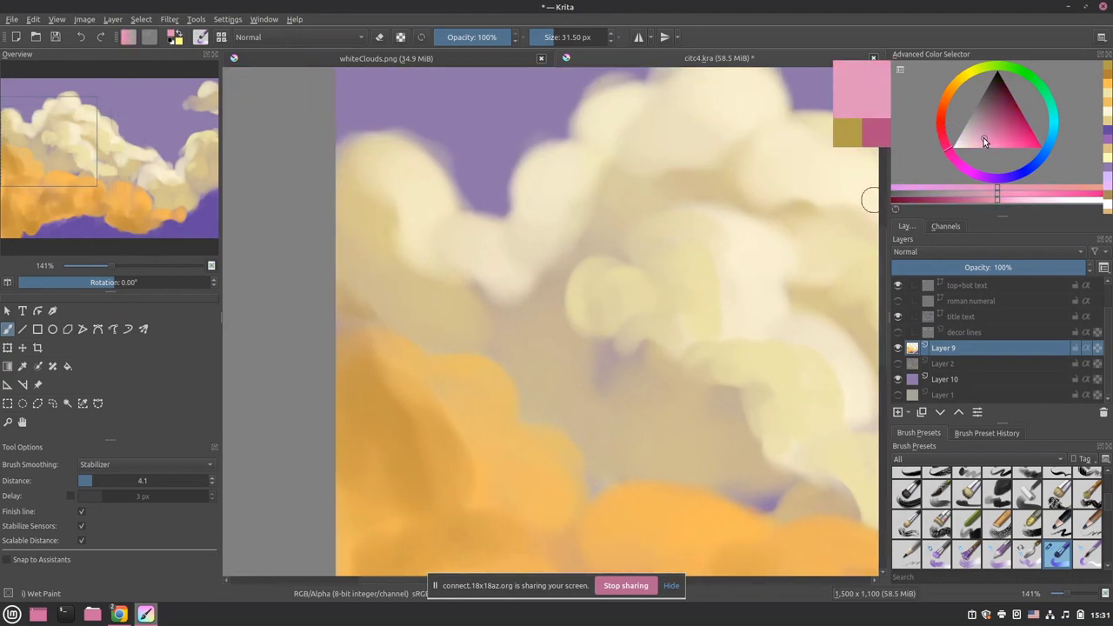
{"action": "left_click_drag", "start_coordinate": [587, 318], "coordinate": [553, 266]}
{"action": "mouse_move", "coordinate": [348, 233]}
{"action": "left_mouse_down"}
{"action": "mouse_move", "coordinate": [310, 251]}
{"action": "mouse_move", "coordinate": [318, 230]}
{"action": "left_mouse_up"}
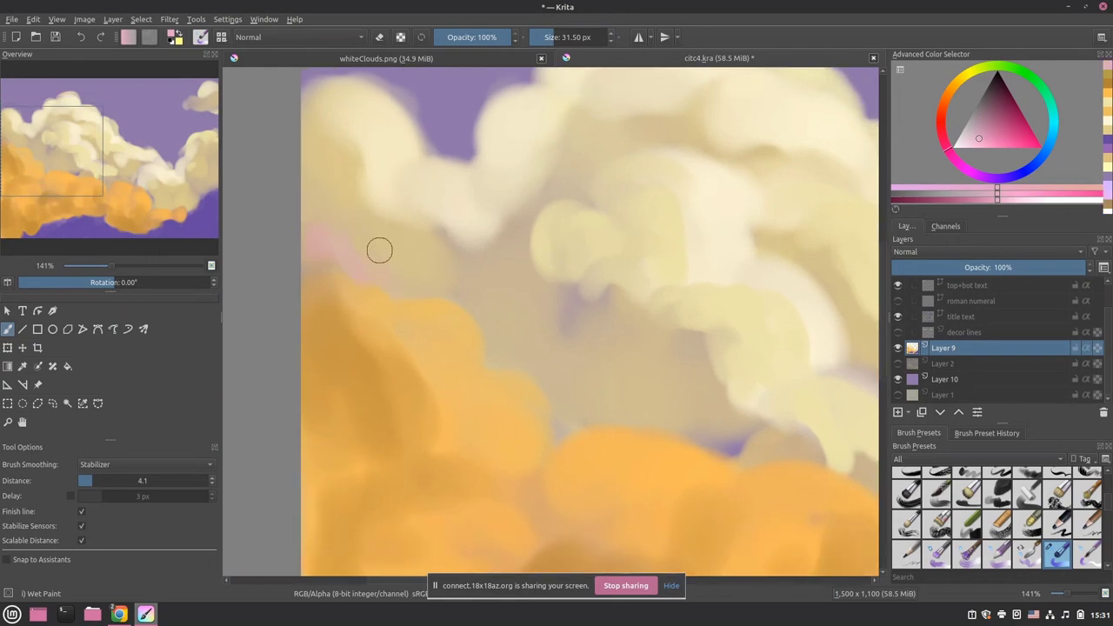
{"action": "left_click_drag", "start_coordinate": [608, 317], "coordinate": [552, 318]}
{"action": "scroll", "coordinate": [576, 288], "scroll_direction": "down", "scroll_amount": 3}
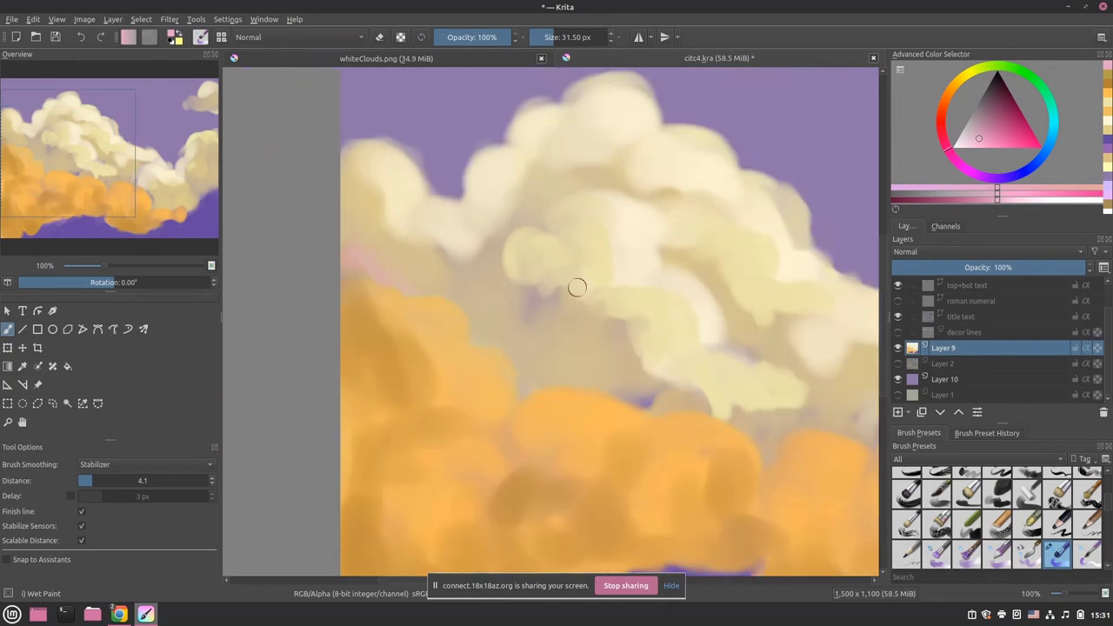
{"action": "left_click_drag", "start_coordinate": [548, 269], "coordinate": [405, 251]}
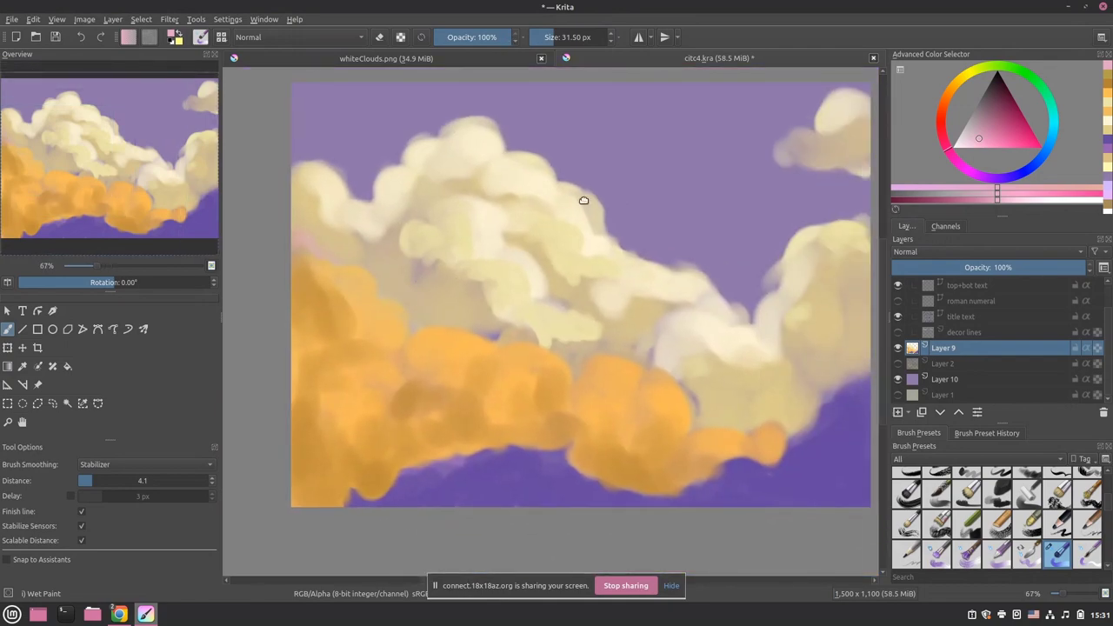
{"action": "left_click_drag", "start_coordinate": [584, 200], "coordinate": [522, 286]}
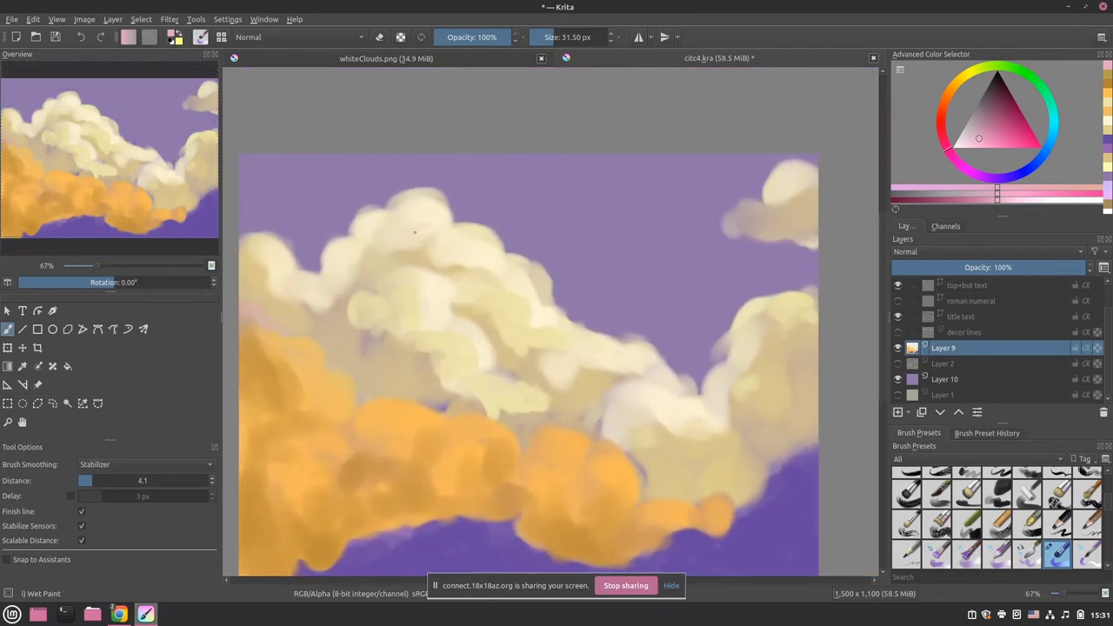
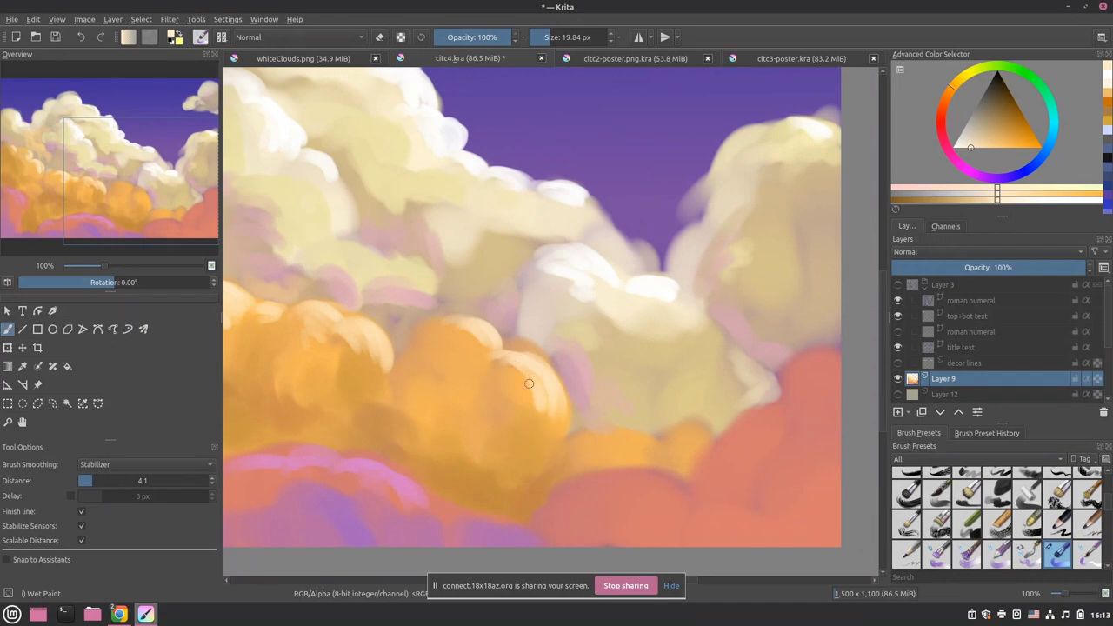
- Choose a muted blue and paint a first shadow patch behind the left puffs of the orange bank on Layer 9
{"action": "left_click_drag", "start_coordinate": [600, 351], "coordinate": [549, 350]}
{"action": "left_click_drag", "start_coordinate": [542, 285], "coordinate": [545, 384]}
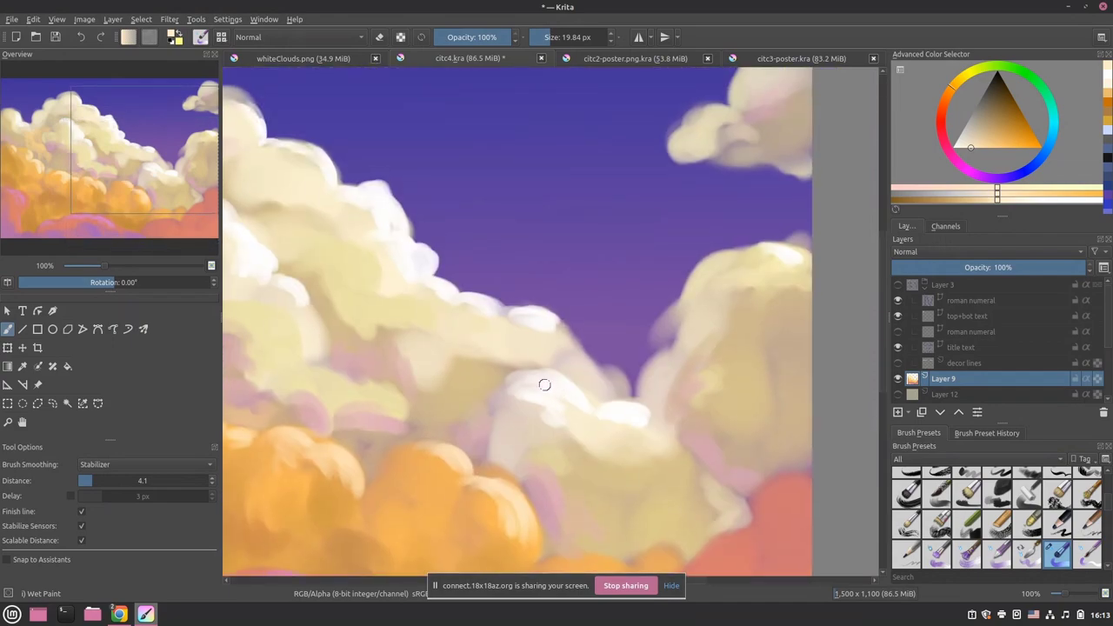
{"action": "mouse_move", "coordinate": [501, 314]}
{"action": "left_mouse_down"}
{"action": "mouse_move", "coordinate": [443, 336]}
{"action": "mouse_move", "coordinate": [601, 315]}
{"action": "mouse_move", "coordinate": [575, 326]}
{"action": "mouse_move", "coordinate": [631, 223]}
{"action": "left_mouse_up"}
{"action": "left_click_drag", "start_coordinate": [581, 300], "coordinate": [668, 251]}
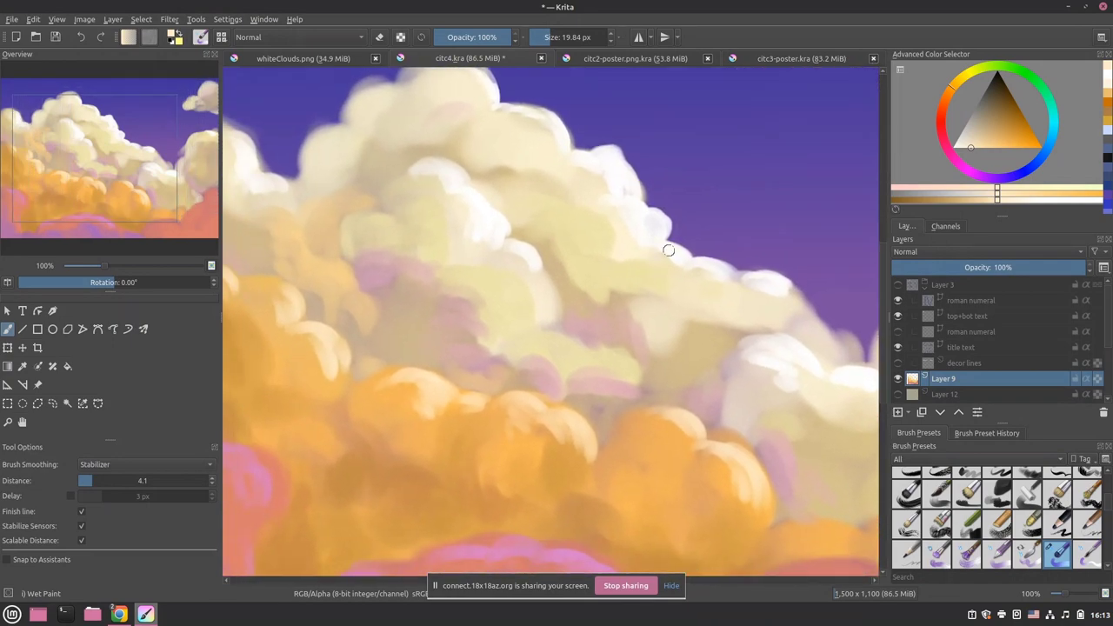
{"action": "mouse_move", "coordinate": [1008, 159]}
{"action": "left_mouse_down"}
{"action": "mouse_move", "coordinate": [978, 98]}
{"action": "mouse_move", "coordinate": [1004, 116]}
{"action": "mouse_move", "coordinate": [992, 113]}
{"action": "left_mouse_up"}
{"action": "left_click", "coordinate": [1020, 173]}
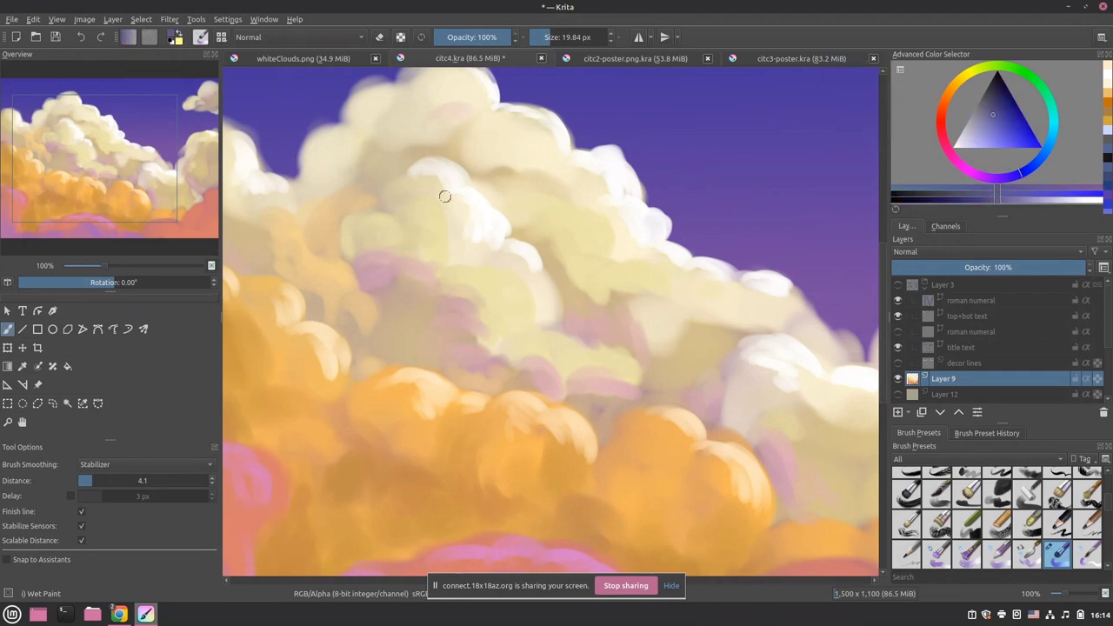
{"action": "mouse_move", "coordinate": [348, 322]}
{"action": "left_mouse_down"}
{"action": "mouse_move", "coordinate": [357, 373]}
{"action": "mouse_move", "coordinate": [373, 346]}
{"action": "mouse_move", "coordinate": [340, 332]}
{"action": "mouse_move", "coordinate": [358, 375]}
{"action": "mouse_move", "coordinate": [393, 365]}
{"action": "left_mouse_up"}
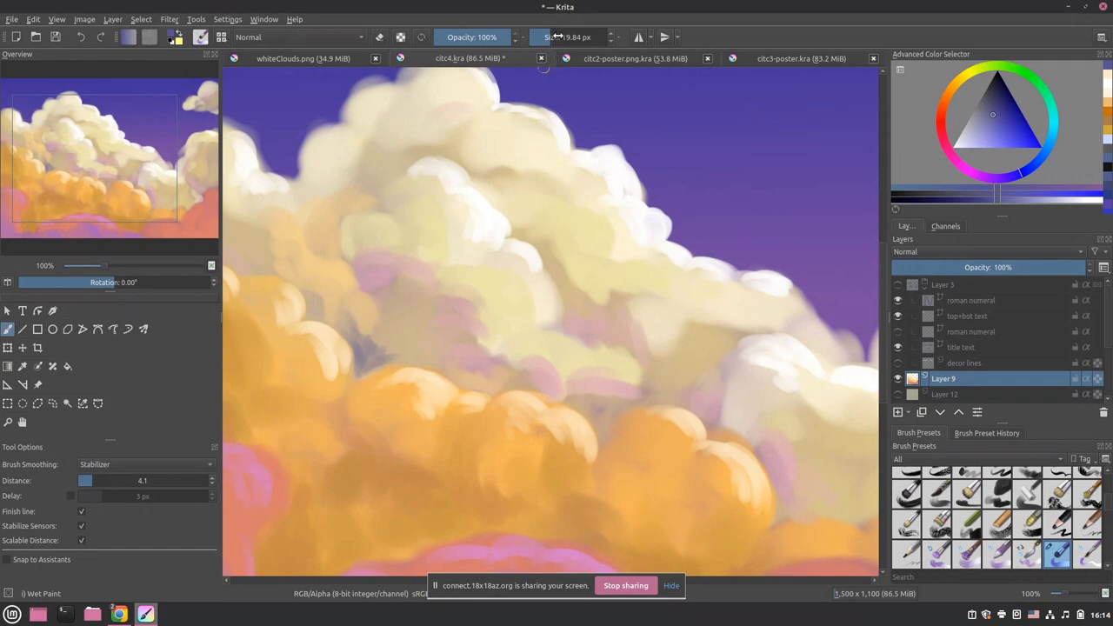
- Set the brush to 36.21 px and extend the muted blue shadow along the gap above the left orange puffs
{"action": "left_click_drag", "start_coordinate": [561, 38], "coordinate": [576, 38]}
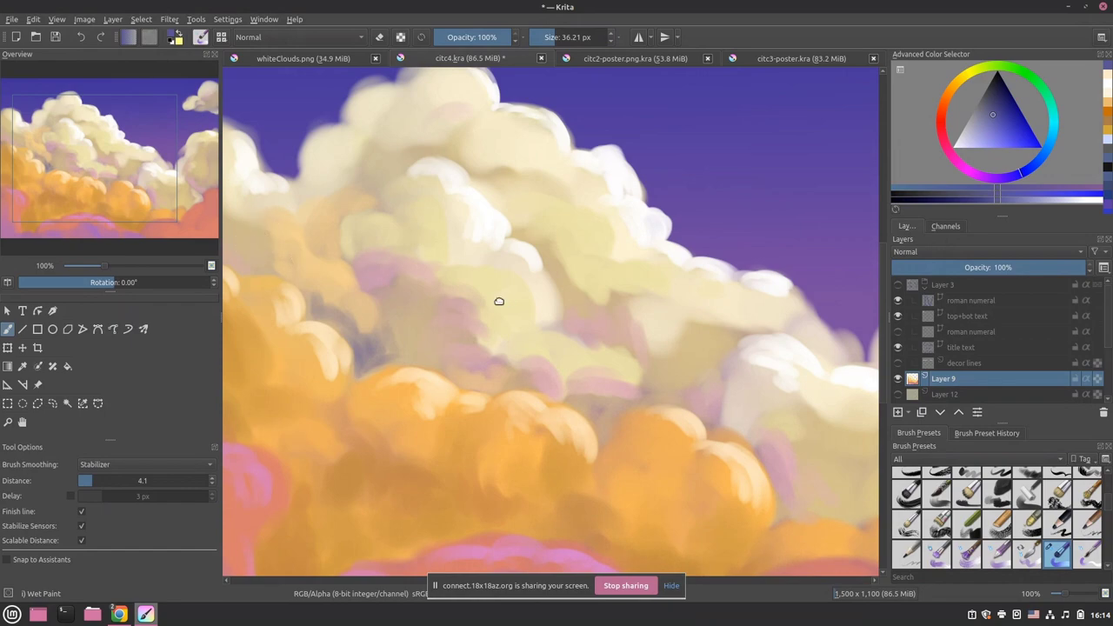
{"action": "left_click_drag", "start_coordinate": [497, 301], "coordinate": [309, 311]}
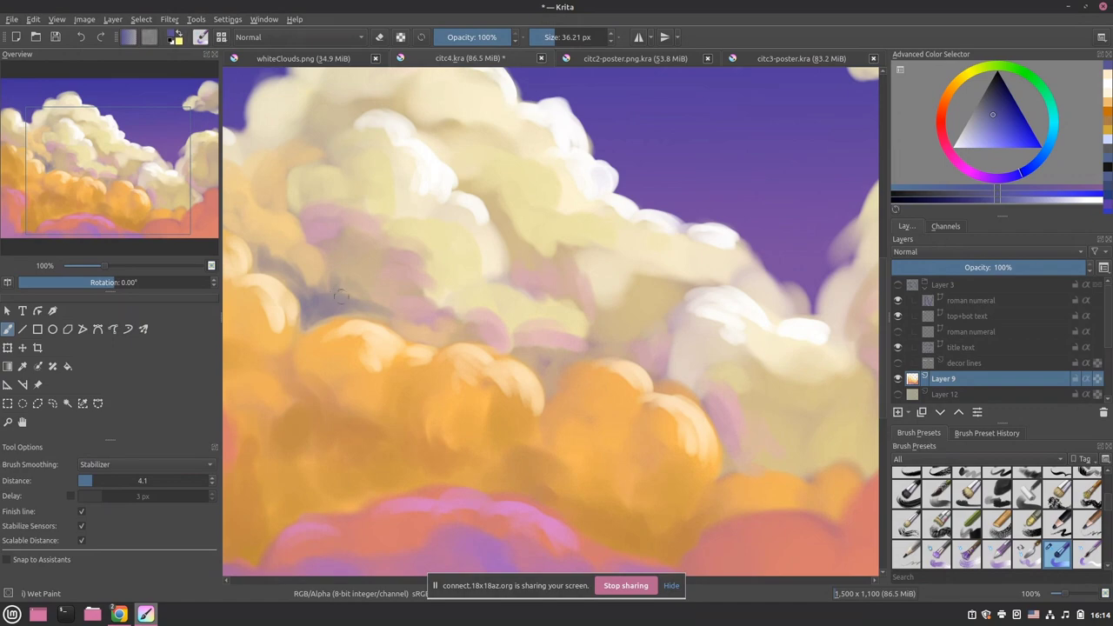
{"action": "left_click_drag", "start_coordinate": [462, 251], "coordinate": [529, 367]}
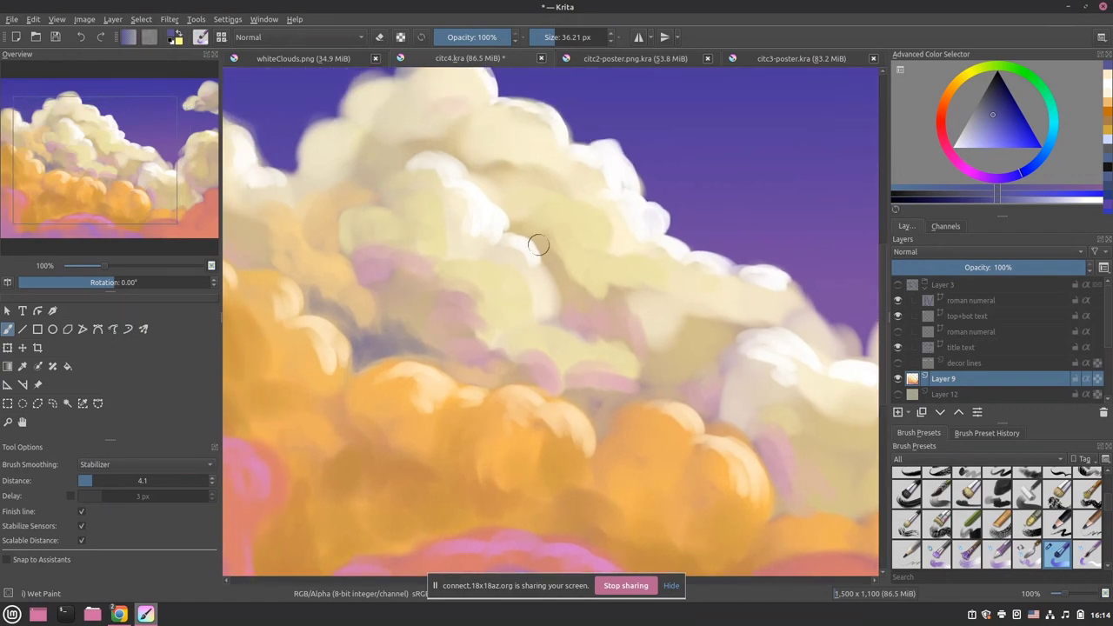
{"action": "mouse_move", "coordinate": [609, 266]}
{"action": "left_mouse_down"}
{"action": "mouse_move", "coordinate": [579, 323]}
{"action": "mouse_move", "coordinate": [614, 220]}
{"action": "mouse_move", "coordinate": [631, 287]}
{"action": "left_mouse_up"}
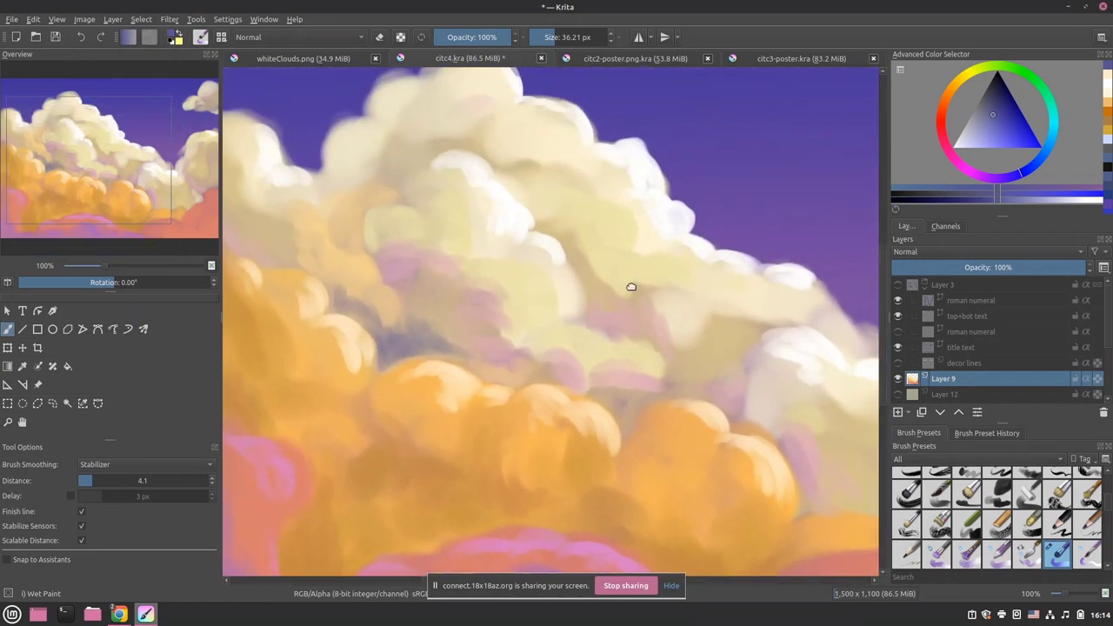
- Paint muted blue shadow under the left cream cloud, from the canvas edge across the upper orange puffs and up into the cleft
{"action": "mouse_move", "coordinate": [370, 169]}
{"action": "left_mouse_down"}
{"action": "mouse_move", "coordinate": [417, 182]}
{"action": "mouse_move", "coordinate": [379, 246]}
{"action": "mouse_move", "coordinate": [390, 258]}
{"action": "mouse_move", "coordinate": [391, 225]}
{"action": "mouse_move", "coordinate": [401, 262]}
{"action": "mouse_move", "coordinate": [405, 236]}
{"action": "mouse_move", "coordinate": [394, 258]}
{"action": "mouse_move", "coordinate": [385, 224]}
{"action": "left_mouse_up"}
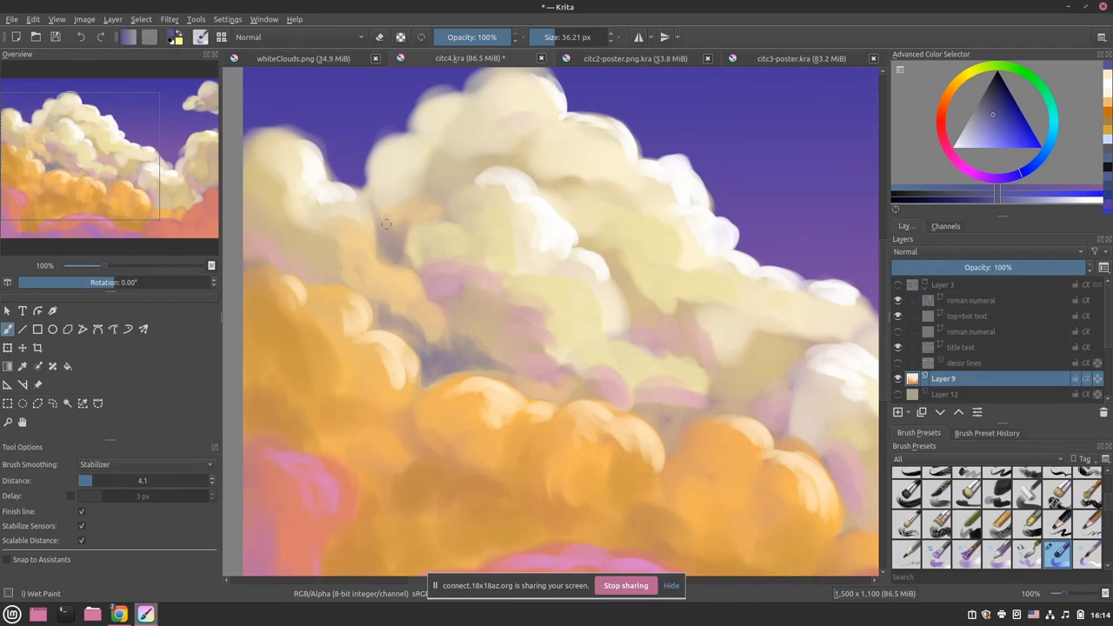
{"action": "left_click_drag", "start_coordinate": [450, 265], "coordinate": [476, 220]}
{"action": "left_click_drag", "start_coordinate": [492, 144], "coordinate": [425, 182]}
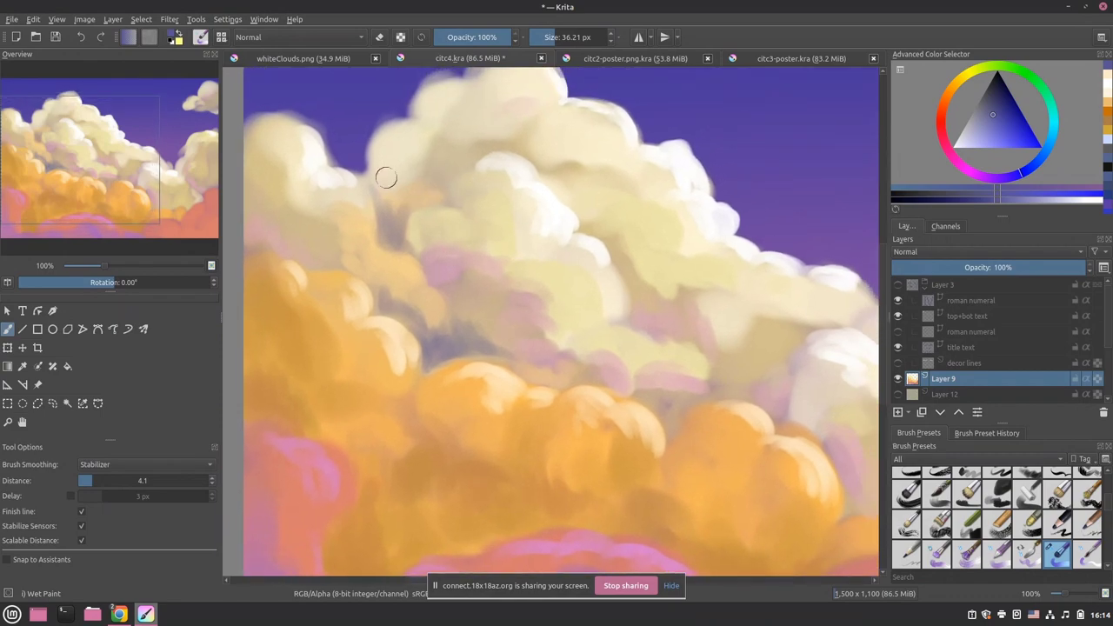
{"action": "mouse_move", "coordinate": [248, 241]}
{"action": "left_mouse_down"}
{"action": "mouse_move", "coordinate": [367, 277]}
{"action": "mouse_move", "coordinate": [387, 310]}
{"action": "left_mouse_up"}
{"action": "mouse_move", "coordinate": [290, 236]}
{"action": "left_mouse_down"}
{"action": "mouse_move", "coordinate": [300, 259]}
{"action": "mouse_move", "coordinate": [310, 250]}
{"action": "mouse_move", "coordinate": [298, 265]}
{"action": "left_mouse_up"}
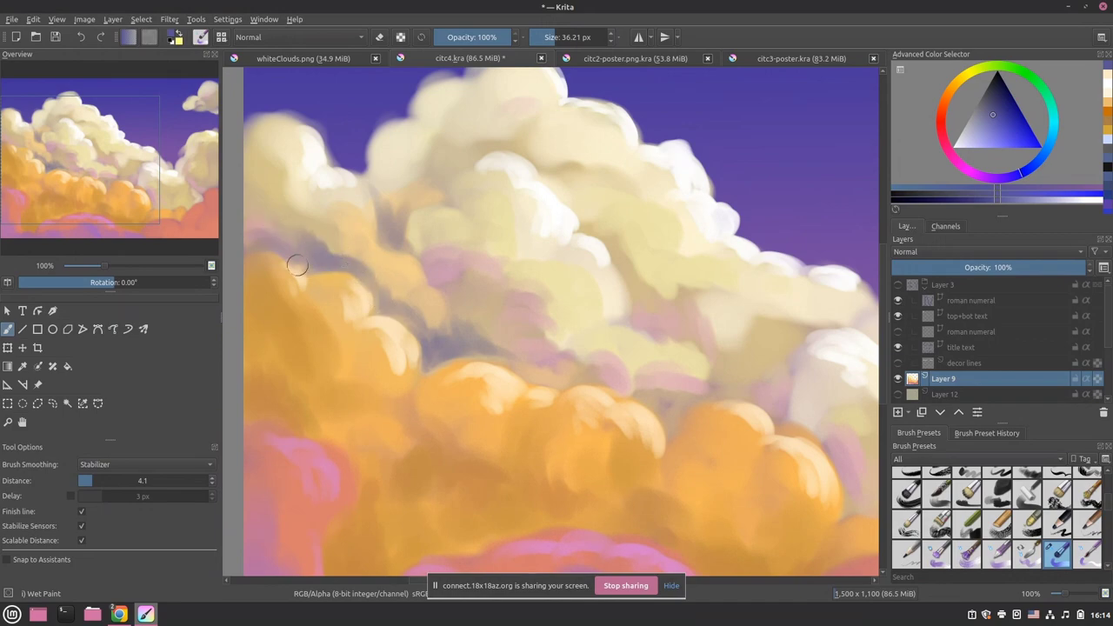
- Shade the central cream cloud's underside below the pink patches with muted blue, following the tops of the middle orange puffs
{"action": "scroll", "coordinate": [287, 261], "scroll_direction": "up", "scroll_amount": 2}
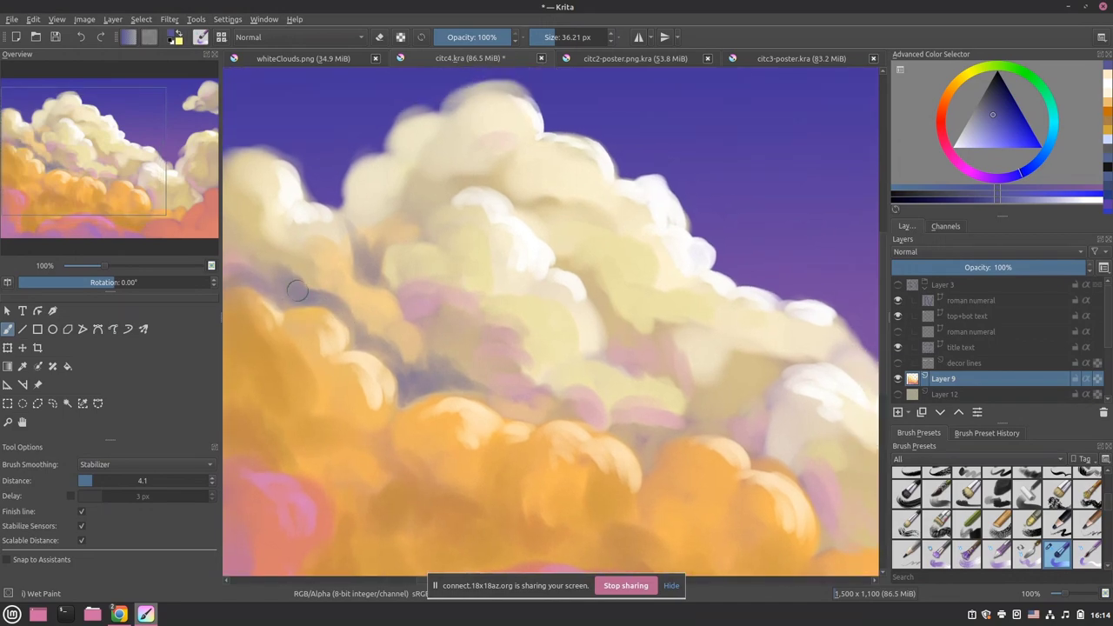
{"action": "scroll", "coordinate": [361, 269], "scroll_direction": "left", "scroll_amount": 2}
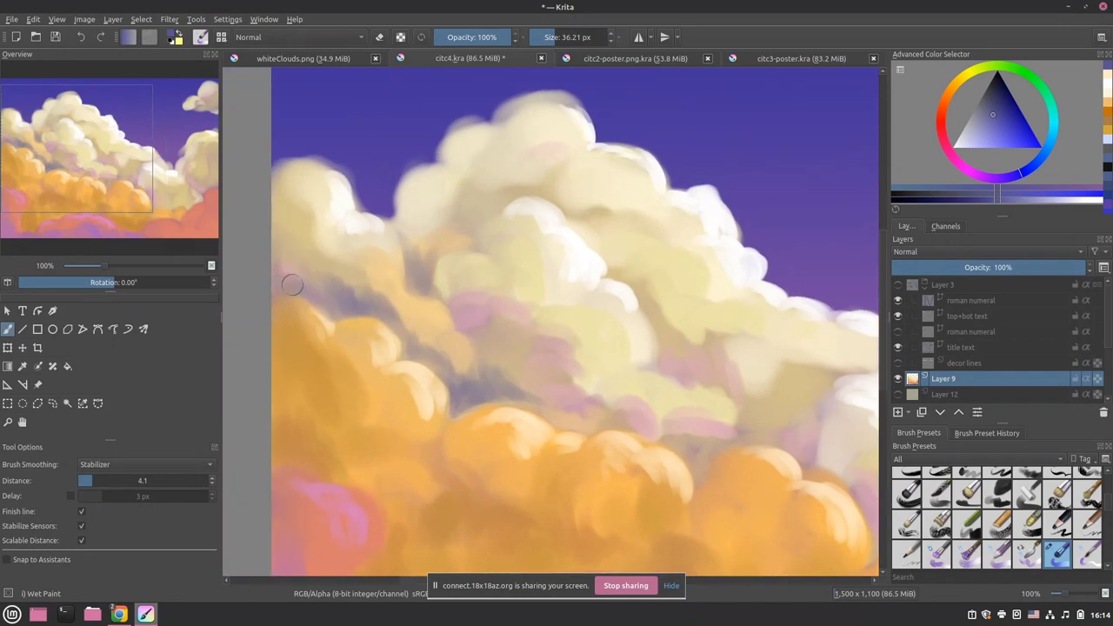
{"action": "left_click_drag", "start_coordinate": [500, 271], "coordinate": [363, 233]}
{"action": "scroll", "coordinate": [363, 233], "scroll_direction": "down", "scroll_amount": 2}
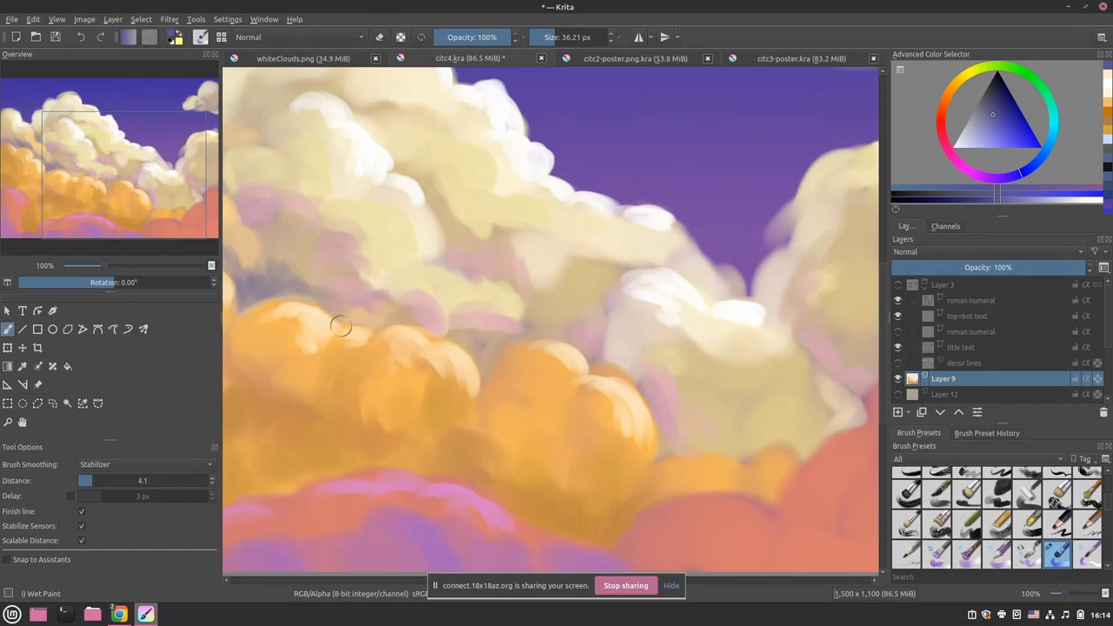
{"action": "scroll", "coordinate": [365, 291], "scroll_direction": "up", "scroll_amount": 2}
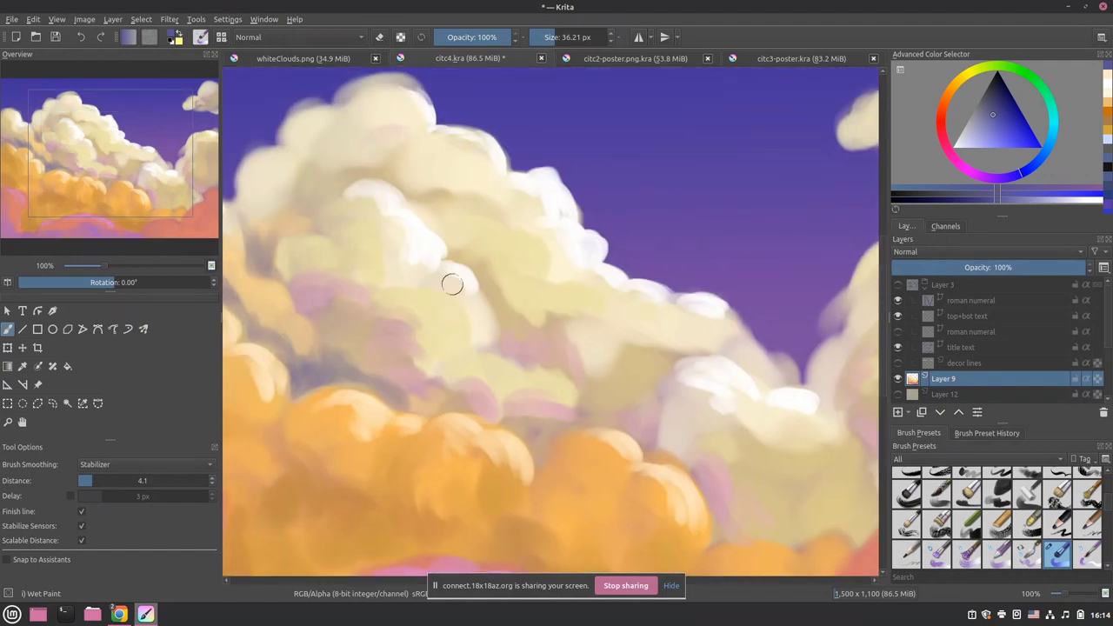
{"action": "left_click_drag", "start_coordinate": [524, 256], "coordinate": [540, 237]}
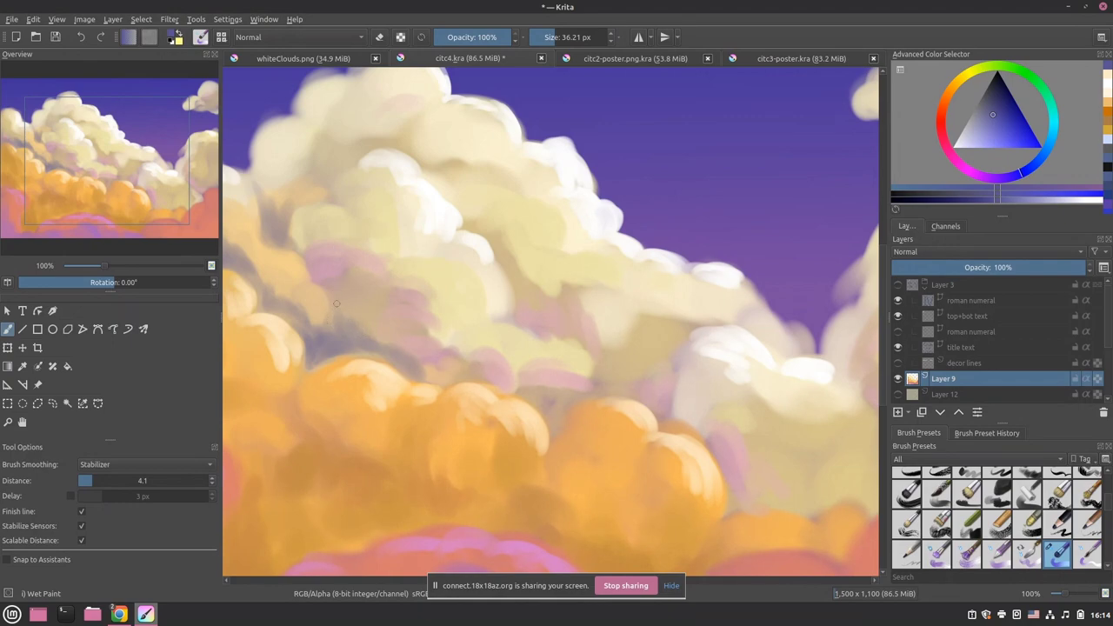
{"action": "mouse_move", "coordinate": [356, 323]}
{"action": "left_mouse_down"}
{"action": "mouse_move", "coordinate": [368, 347]}
{"action": "mouse_move", "coordinate": [375, 335]}
{"action": "mouse_move", "coordinate": [443, 364]}
{"action": "left_mouse_up"}
{"action": "left_click_drag", "start_coordinate": [511, 323], "coordinate": [461, 338]}
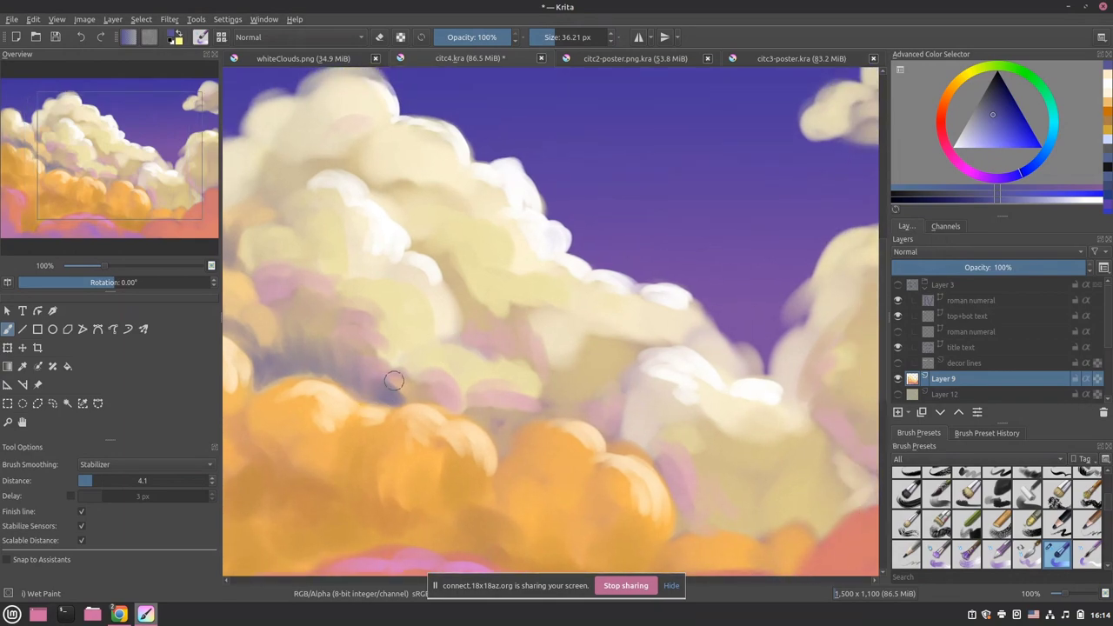
{"action": "mouse_move", "coordinate": [423, 392]}
{"action": "left_mouse_down"}
{"action": "mouse_move", "coordinate": [460, 376]}
{"action": "mouse_move", "coordinate": [392, 385]}
{"action": "left_mouse_up"}
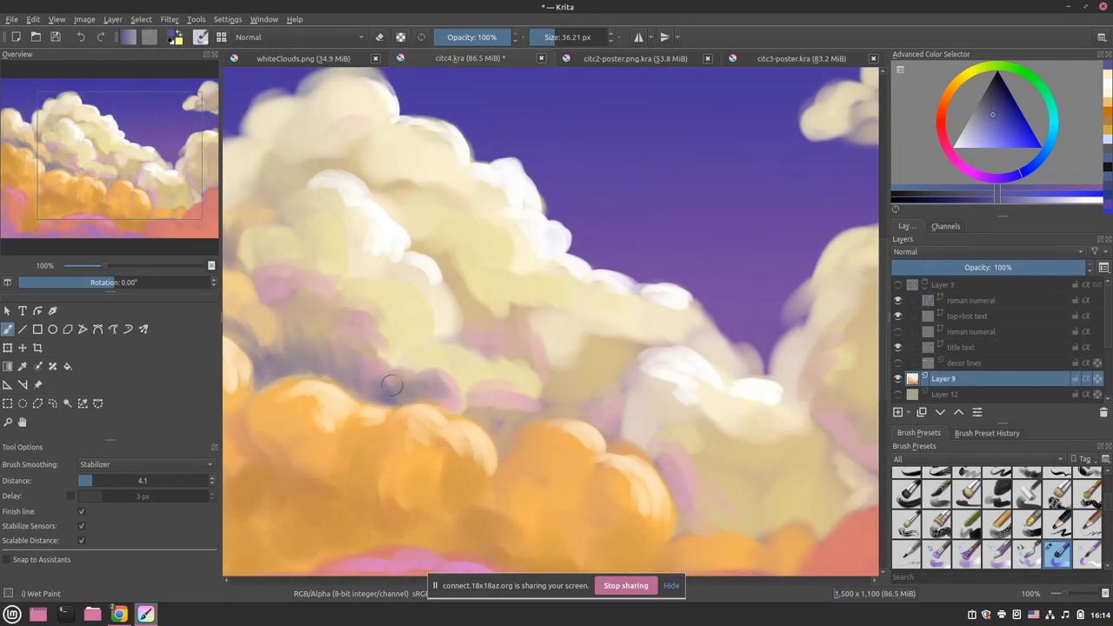
- Paint muted blue shadow behind the right orange puffs and continue it under the right cream cloud above the low orange puff
{"action": "left_click_drag", "start_coordinate": [516, 374], "coordinate": [478, 275]}
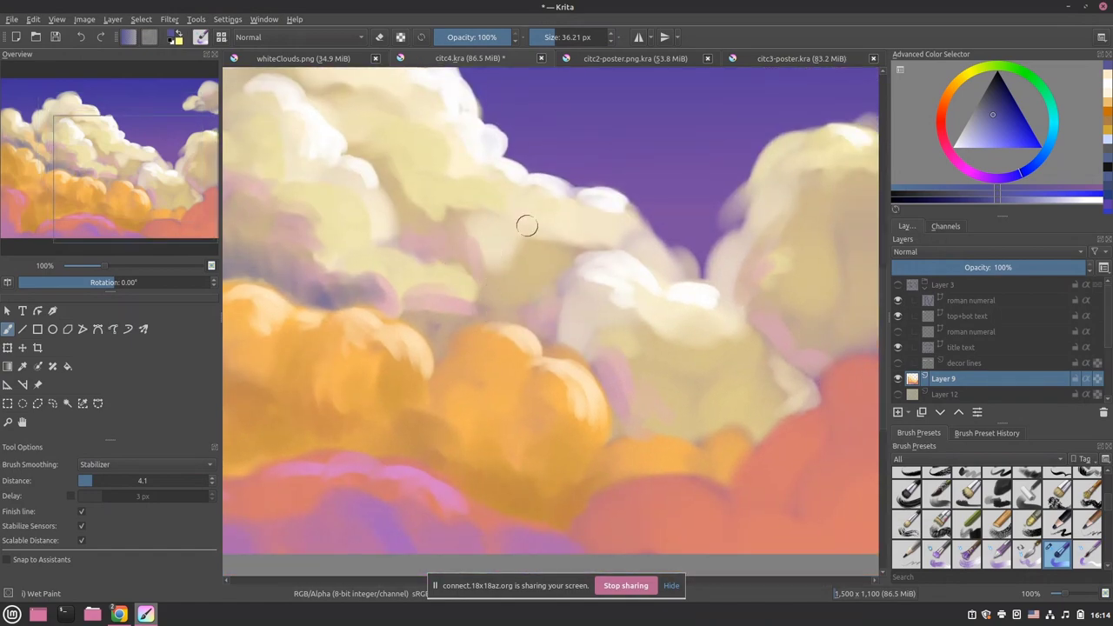
{"action": "mouse_move", "coordinate": [405, 353]}
{"action": "left_mouse_down"}
{"action": "mouse_move", "coordinate": [452, 326]}
{"action": "mouse_move", "coordinate": [449, 282]}
{"action": "left_mouse_up"}
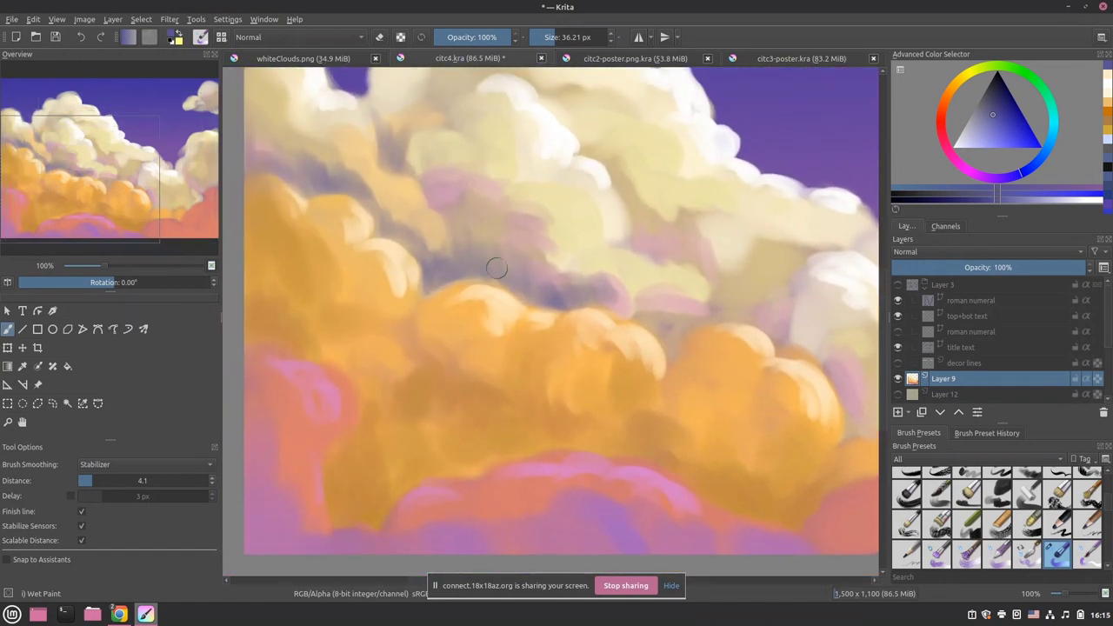
{"action": "left_click_drag", "start_coordinate": [448, 357], "coordinate": [490, 301]}
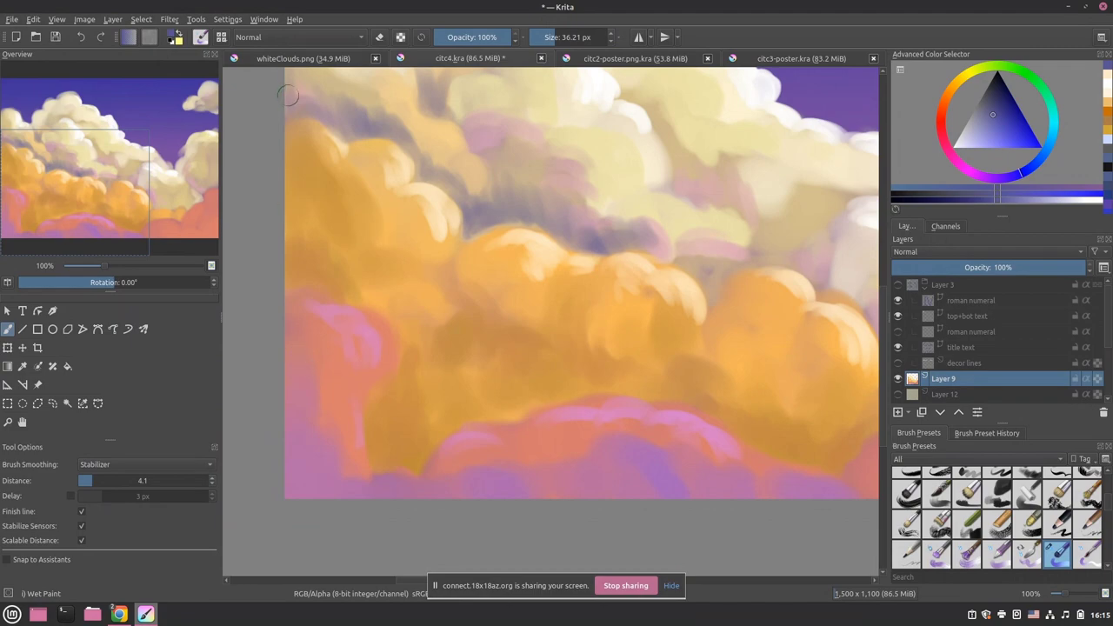
{"action": "left_click_drag", "start_coordinate": [300, 310], "coordinate": [298, 306]}
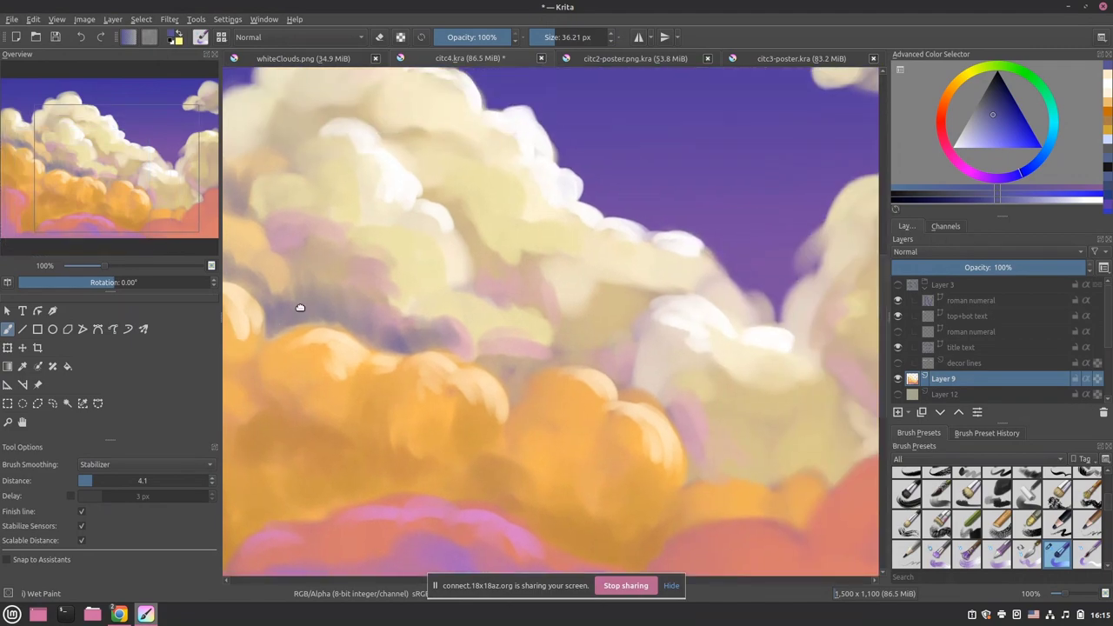
{"action": "mouse_move", "coordinate": [443, 258]}
{"action": "left_mouse_down"}
{"action": "mouse_move", "coordinate": [518, 326]}
{"action": "mouse_move", "coordinate": [477, 316]}
{"action": "left_mouse_up"}
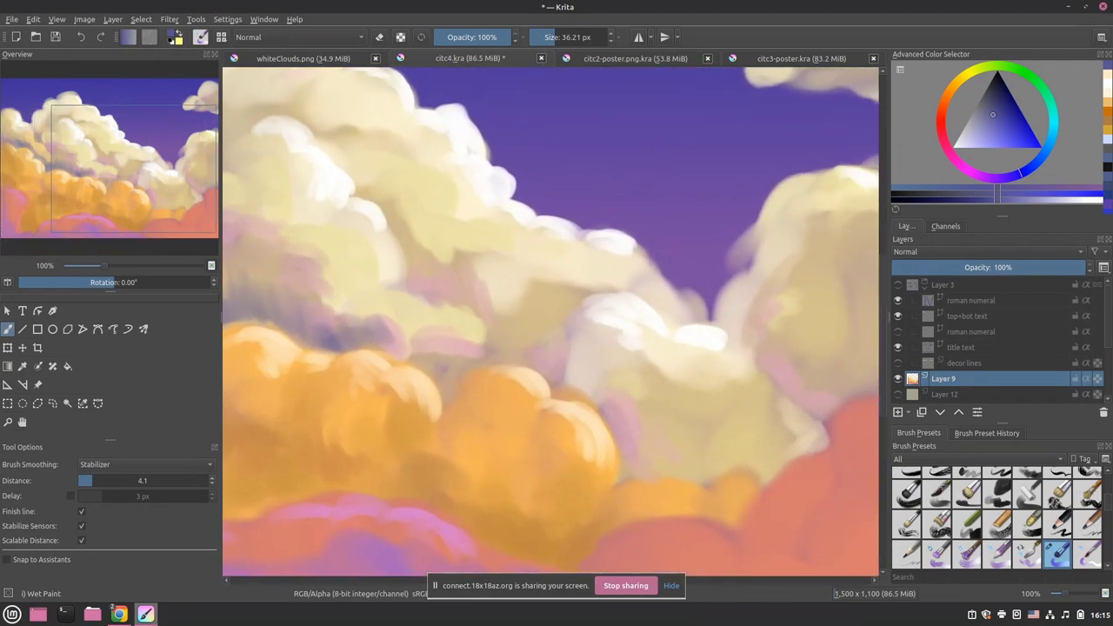
{"action": "mouse_move", "coordinate": [444, 382]}
{"action": "left_mouse_down"}
{"action": "mouse_move", "coordinate": [448, 369]}
{"action": "mouse_move", "coordinate": [500, 361]}
{"action": "mouse_move", "coordinate": [468, 355]}
{"action": "mouse_move", "coordinate": [568, 363]}
{"action": "mouse_move", "coordinate": [459, 393]}
{"action": "mouse_move", "coordinate": [491, 409]}
{"action": "mouse_move", "coordinate": [447, 373]}
{"action": "left_mouse_up"}
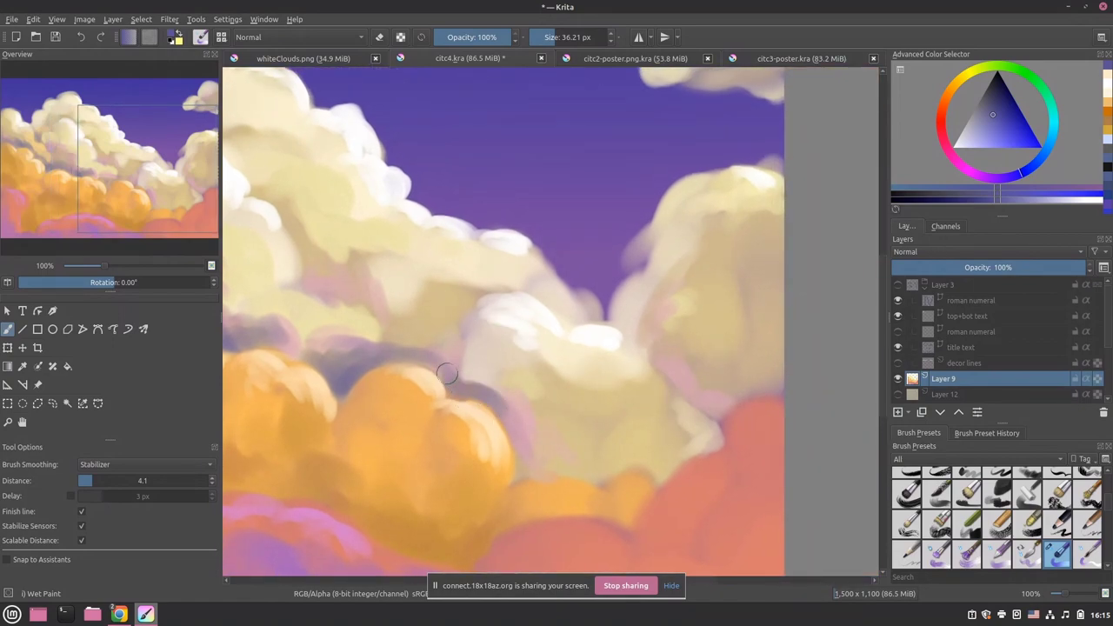
{"action": "mouse_move", "coordinate": [532, 401]}
{"action": "left_mouse_down"}
{"action": "mouse_move", "coordinate": [511, 372]}
{"action": "mouse_move", "coordinate": [509, 407]}
{"action": "mouse_move", "coordinate": [516, 364]}
{"action": "mouse_move", "coordinate": [530, 386]}
{"action": "mouse_move", "coordinate": [549, 368]}
{"action": "mouse_move", "coordinate": [579, 398]}
{"action": "mouse_move", "coordinate": [610, 381]}
{"action": "left_mouse_up"}
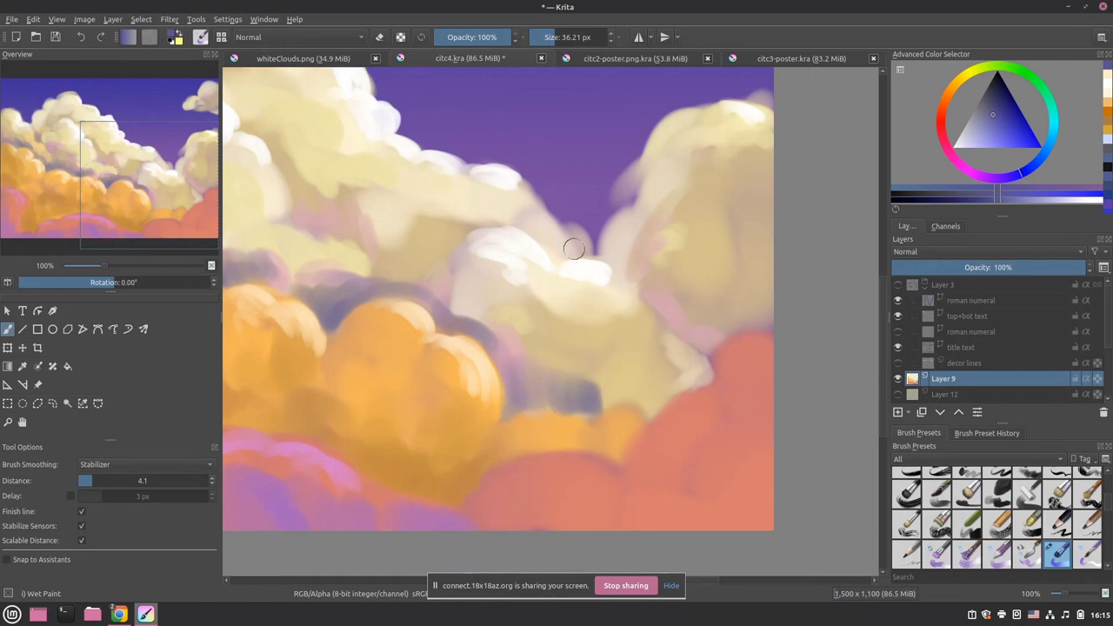
- Try a solid muted blue band over the pink cloud at the left canvas edge and undo its strokes
{"action": "mouse_move", "coordinate": [570, 251]}
{"action": "left_mouse_down"}
{"action": "mouse_move", "coordinate": [651, 293]}
{"action": "mouse_move", "coordinate": [658, 259]}
{"action": "left_mouse_up"}
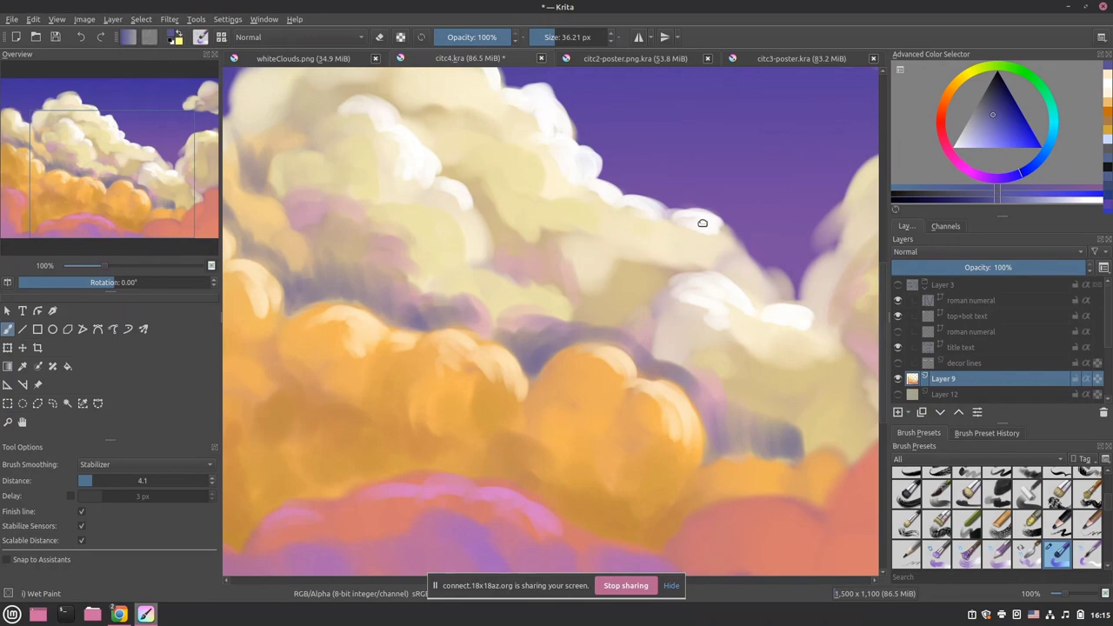
{"action": "left_click_drag", "start_coordinate": [703, 222], "coordinate": [640, 275]}
{"action": "mouse_move", "coordinate": [653, 237]}
{"action": "left_mouse_down"}
{"action": "mouse_move", "coordinate": [652, 199]}
{"action": "mouse_move", "coordinate": [705, 238]}
{"action": "mouse_move", "coordinate": [678, 234]}
{"action": "mouse_move", "coordinate": [630, 278]}
{"action": "mouse_move", "coordinate": [704, 228]}
{"action": "left_mouse_up"}
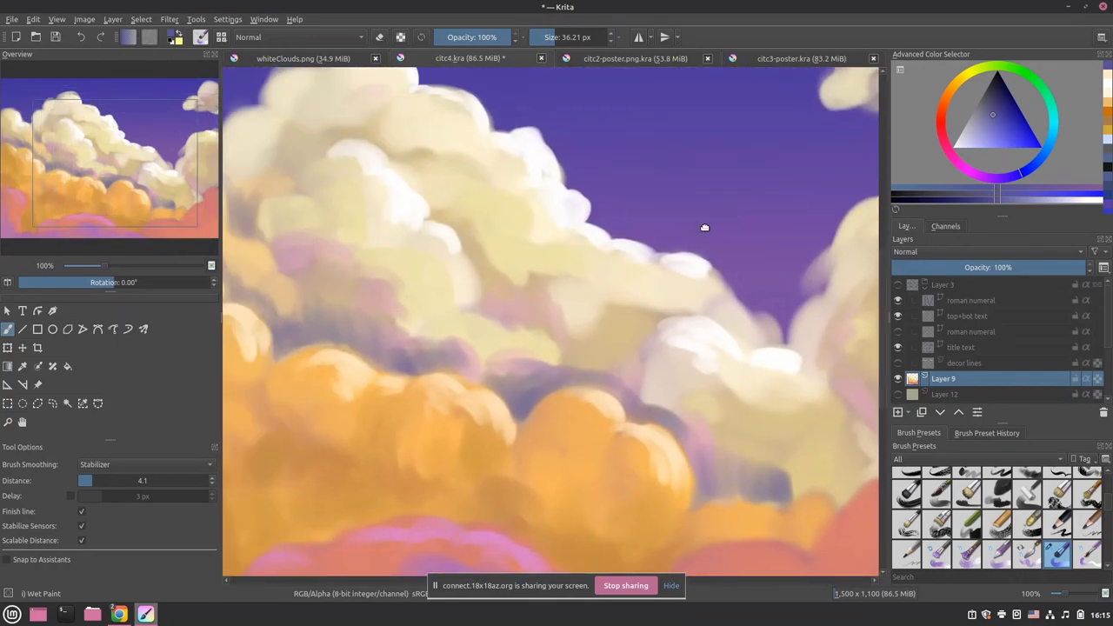
{"action": "mouse_move", "coordinate": [559, 273]}
{"action": "left_mouse_down"}
{"action": "mouse_move", "coordinate": [571, 166]}
{"action": "mouse_move", "coordinate": [631, 89]}
{"action": "mouse_move", "coordinate": [736, 94]}
{"action": "left_mouse_up"}
{"action": "left_click_drag", "start_coordinate": [467, 238], "coordinate": [491, 265]}
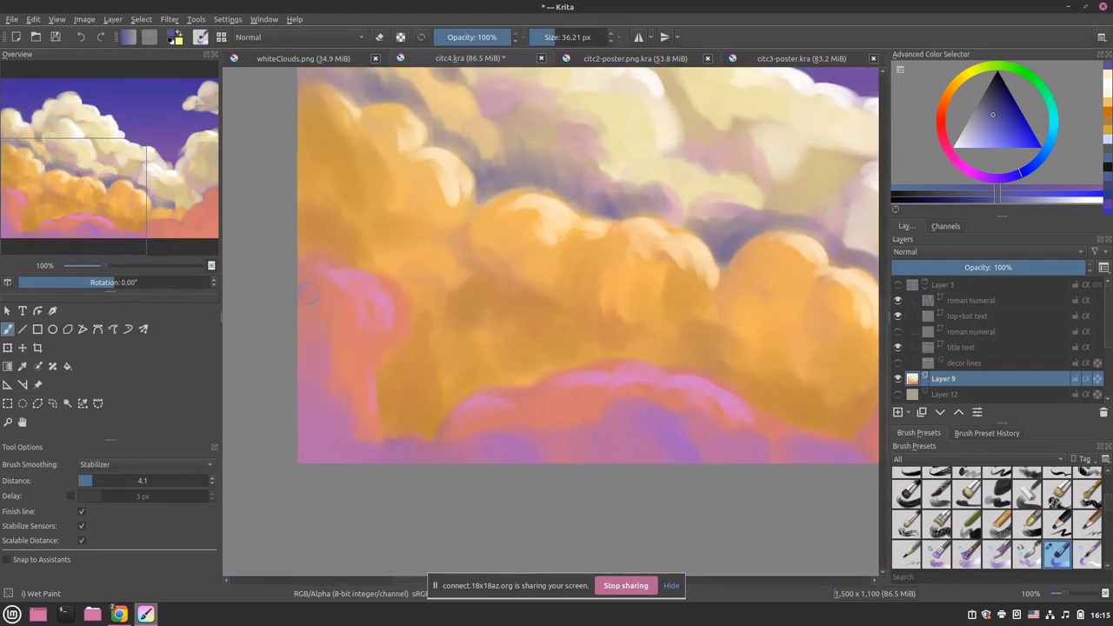
{"action": "left_click_drag", "start_coordinate": [309, 293], "coordinate": [293, 531]}
{"action": "key", "text": "ctrl+z"}
{"action": "mouse_move", "coordinate": [304, 261]}
{"action": "left_mouse_down"}
{"action": "mouse_move", "coordinate": [339, 276]}
{"action": "mouse_move", "coordinate": [306, 271]}
{"action": "mouse_move", "coordinate": [323, 426]}
{"action": "left_mouse_up"}
{"action": "left_click_drag", "start_coordinate": [307, 266], "coordinate": [308, 461]}
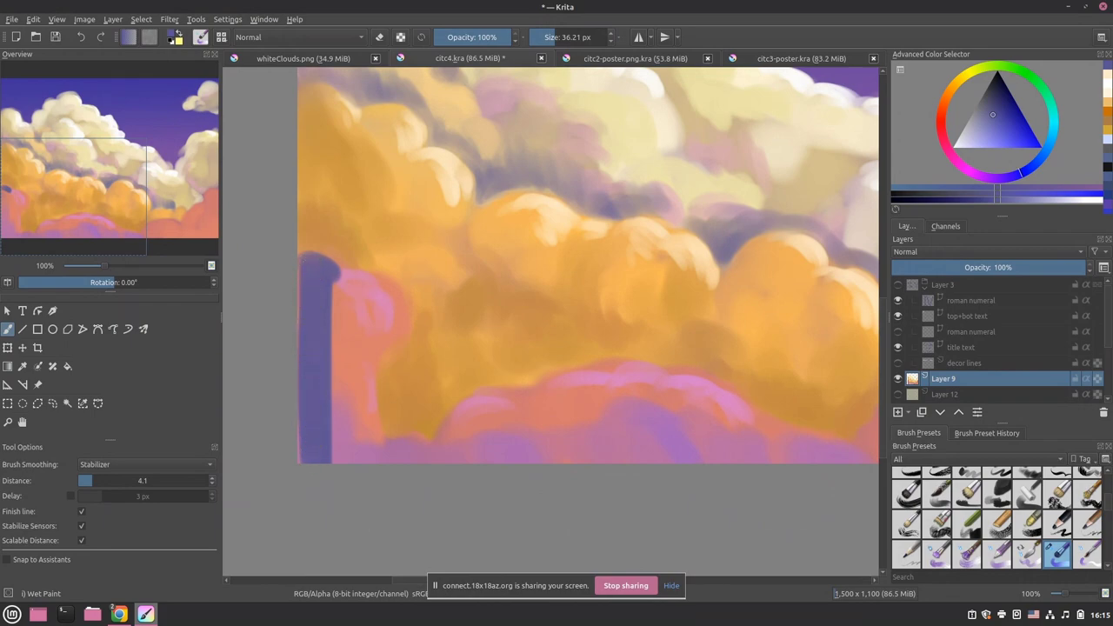
{"action": "left_click_drag", "start_coordinate": [305, 259], "coordinate": [305, 518]}
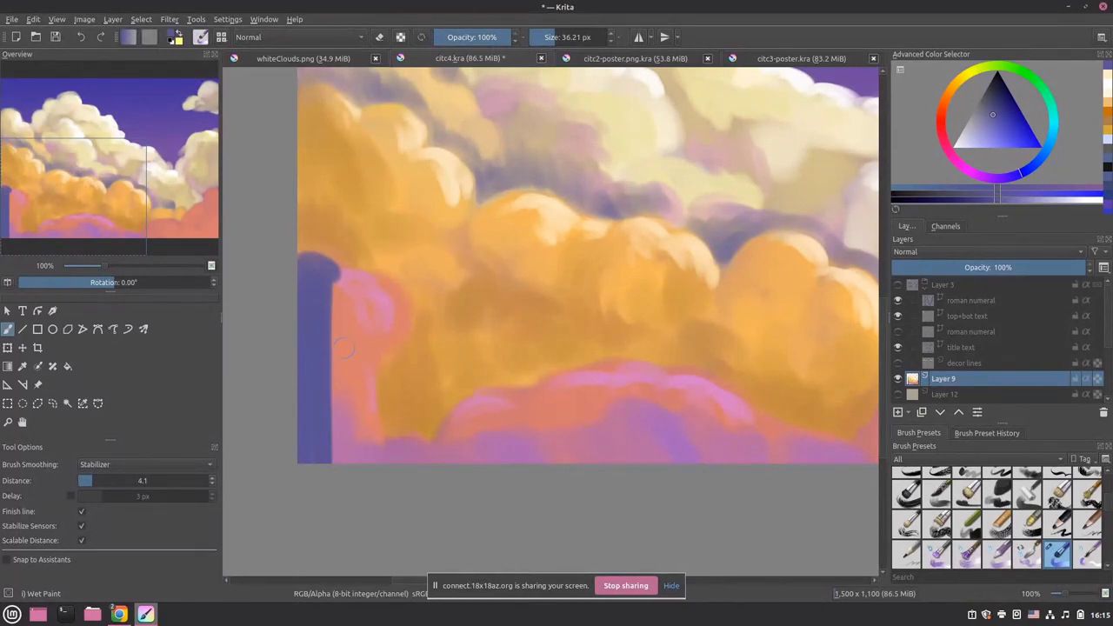
{"action": "key", "text": "ctrl+z"}
{"action": "key", "text": "ctrl+z"}
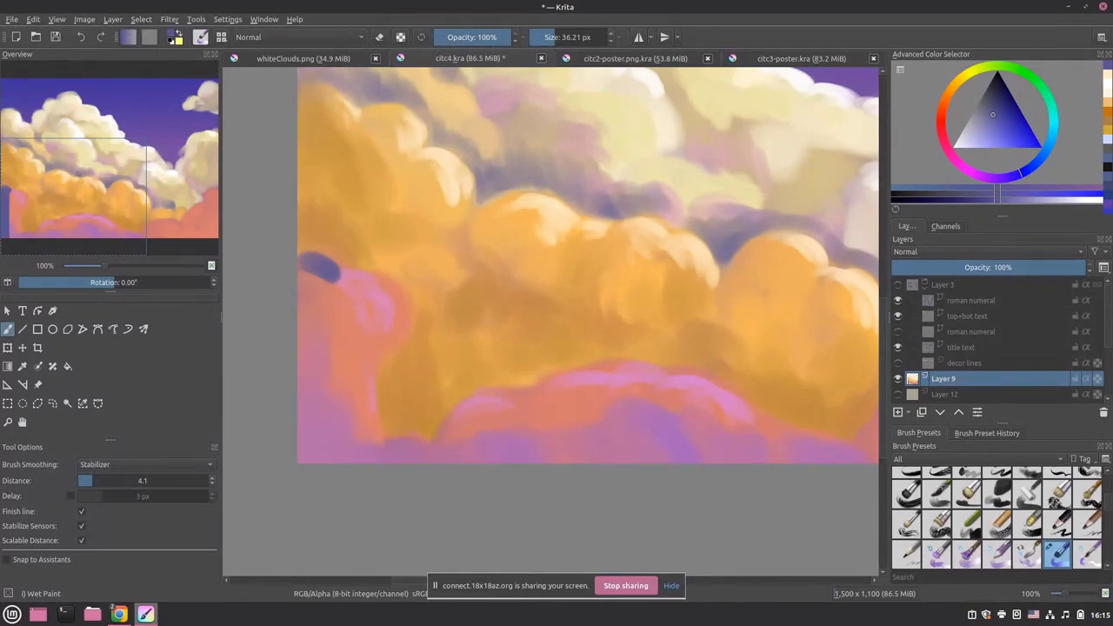
{"action": "key", "text": "ctrl+z"}
{"action": "key", "text": "ctrl+z"}
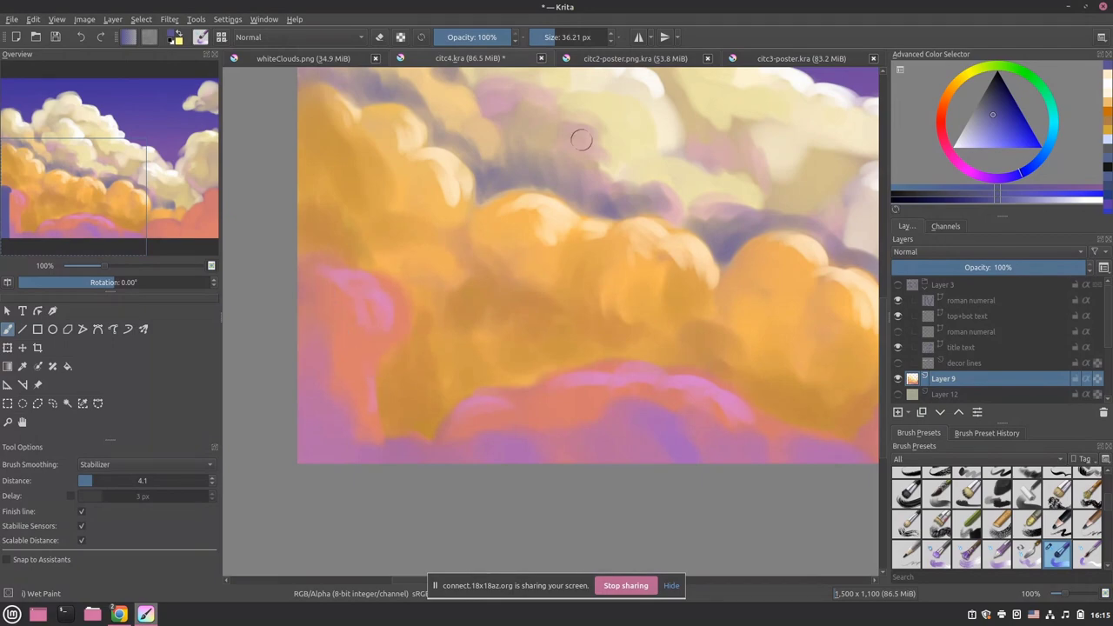
{"action": "left_click_drag", "start_coordinate": [706, 180], "coordinate": [670, 229]}
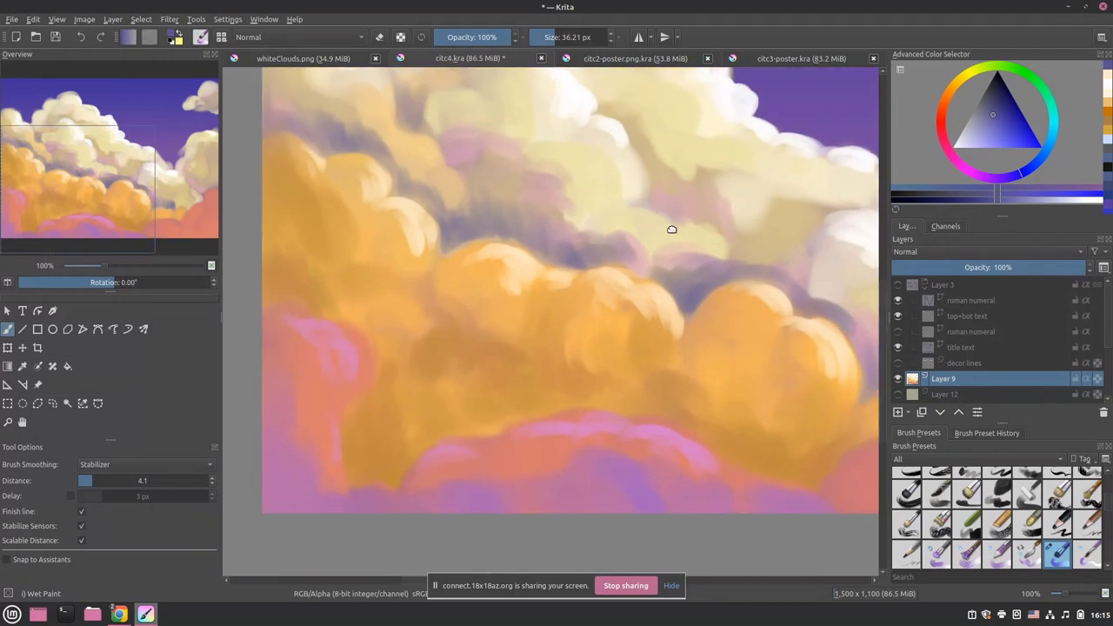
{"action": "scroll", "coordinate": [640, 252], "scroll_direction": "up", "scroll_amount": 4}
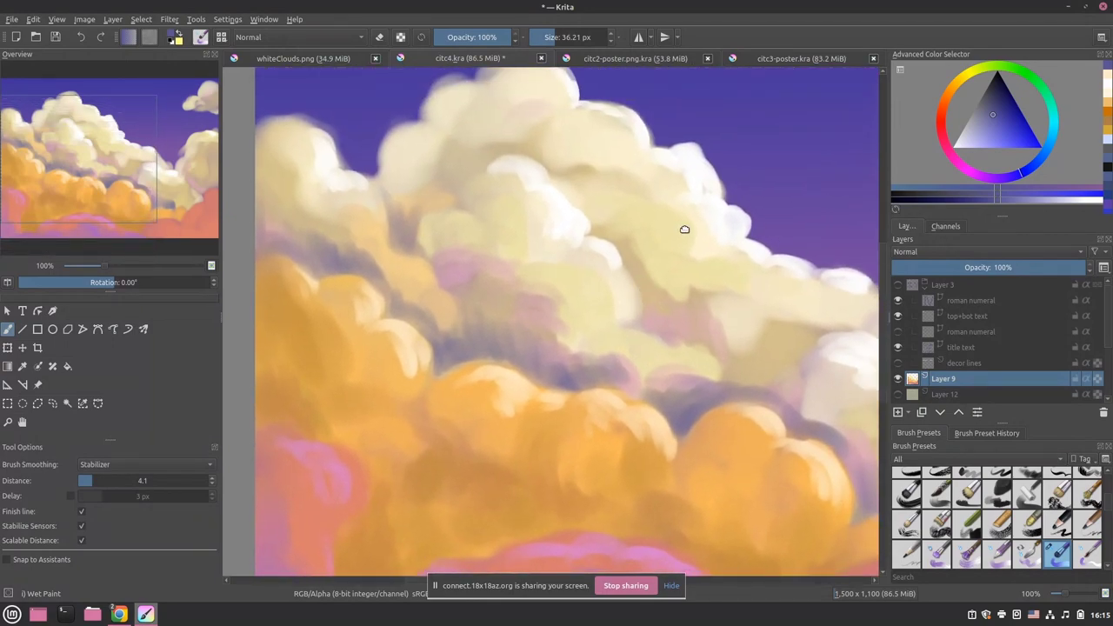
{"action": "scroll", "coordinate": [552, 157], "scroll_direction": "down", "scroll_amount": 5}
{"action": "scroll", "coordinate": [551, 157], "scroll_direction": "left", "scroll_amount": 3}
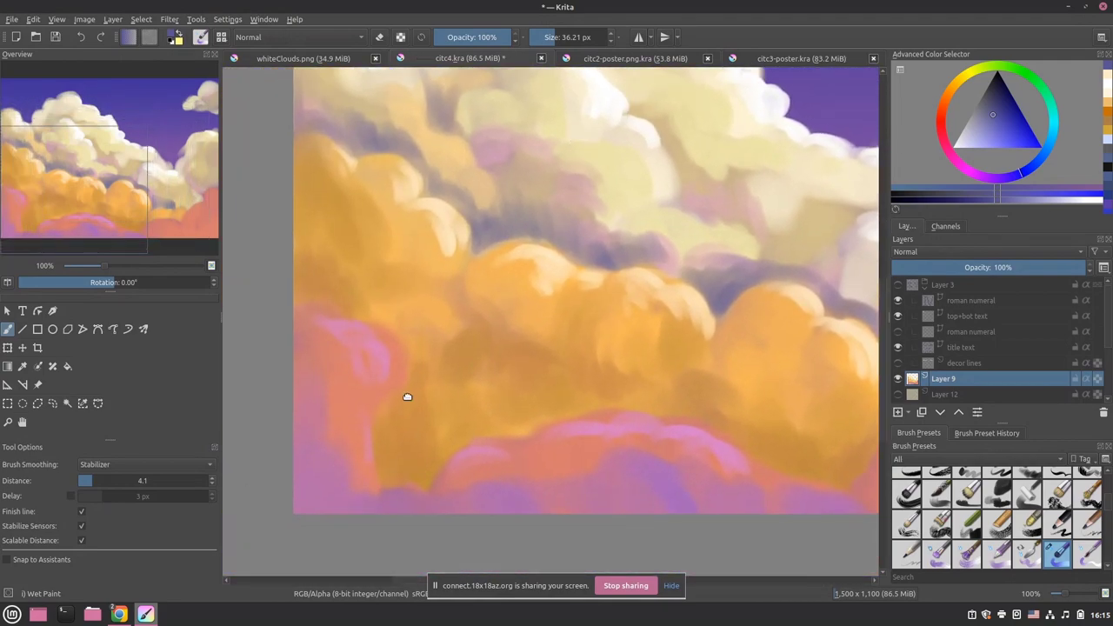
- Try a muted blue stroke along the top and outer curve of the pink cloud at the left canvas edge and undo it
{"action": "scroll", "coordinate": [407, 397], "scroll_direction": "down", "scroll_amount": 1}
{"action": "mouse_move", "coordinate": [323, 271]}
{"action": "left_mouse_down"}
{"action": "mouse_move", "coordinate": [293, 258]}
{"action": "mouse_move", "coordinate": [298, 276]}
{"action": "mouse_move", "coordinate": [337, 280]}
{"action": "mouse_move", "coordinate": [294, 263]}
{"action": "mouse_move", "coordinate": [328, 287]}
{"action": "mouse_move", "coordinate": [341, 276]}
{"action": "mouse_move", "coordinate": [383, 281]}
{"action": "mouse_move", "coordinate": [385, 333]}
{"action": "mouse_move", "coordinate": [348, 352]}
{"action": "left_mouse_up"}
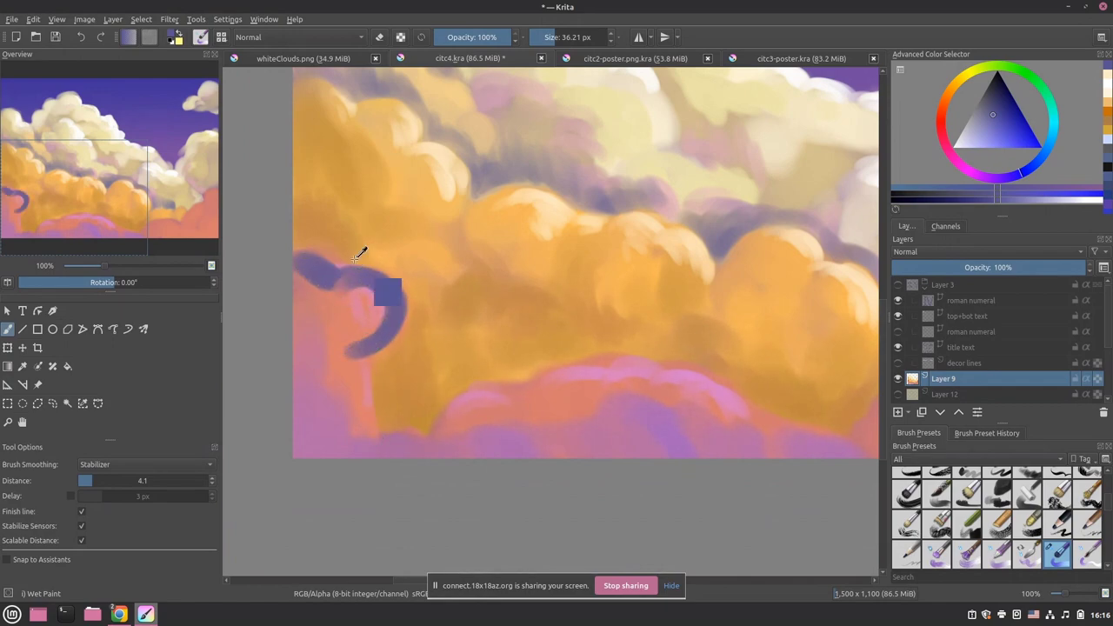
{"action": "key", "text": "ctrl+z"}
{"action": "key", "text": "ctrl+z"}
{"action": "key", "text": "ctrl+z"}
{"action": "key", "text": "ctrl+z"}
{"action": "key", "text": "ctrl+z"}
{"action": "key", "text": "ctrl+z"}
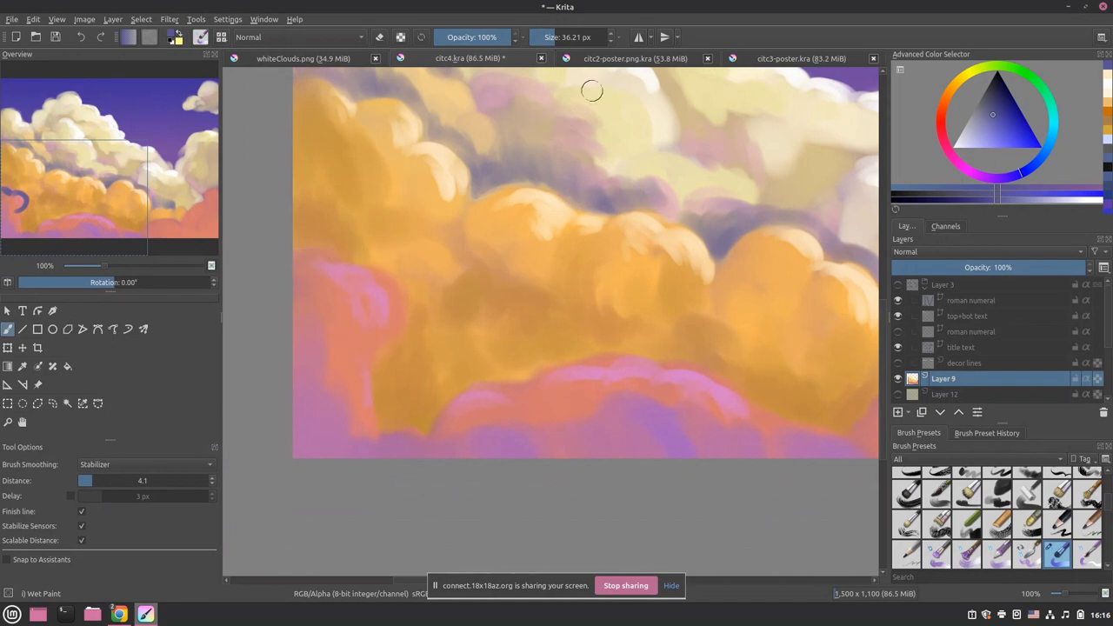
- Set the brush size to about 116.73 px and cover the left pink cloud and the adjoining bottom bank with solid muted blue
{"action": "left_click", "coordinate": [574, 37]}
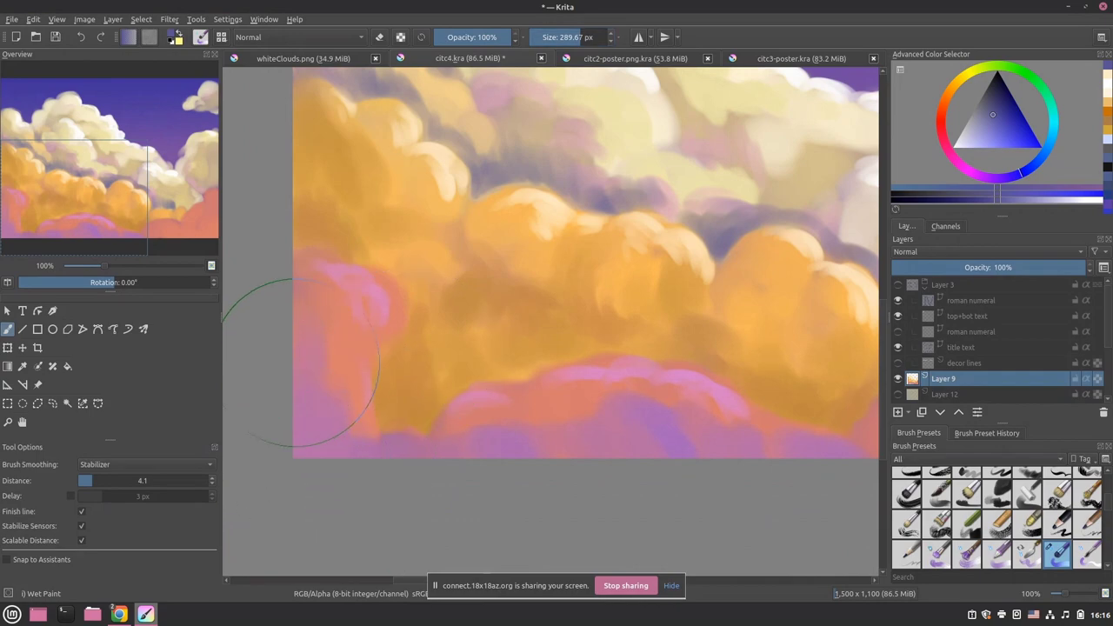
{"action": "left_click", "coordinate": [567, 37]}
{"action": "mouse_move", "coordinate": [322, 304]}
{"action": "left_mouse_down"}
{"action": "mouse_move", "coordinate": [315, 400]}
{"action": "mouse_move", "coordinate": [328, 285]}
{"action": "mouse_move", "coordinate": [374, 313]}
{"action": "mouse_move", "coordinate": [343, 391]}
{"action": "mouse_move", "coordinate": [357, 440]}
{"action": "mouse_move", "coordinate": [492, 472]}
{"action": "mouse_move", "coordinate": [576, 466]}
{"action": "left_mouse_up"}
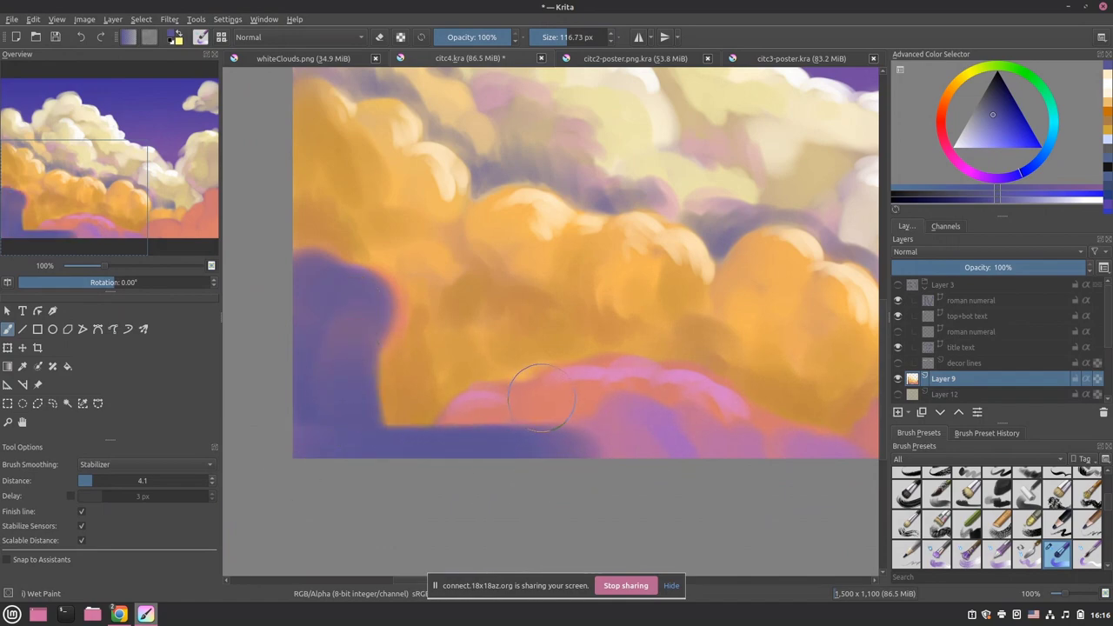
{"action": "mouse_move", "coordinate": [398, 447]}
{"action": "left_mouse_down"}
{"action": "mouse_move", "coordinate": [510, 417]}
{"action": "mouse_move", "coordinate": [491, 360]}
{"action": "mouse_move", "coordinate": [361, 371]}
{"action": "left_mouse_up"}
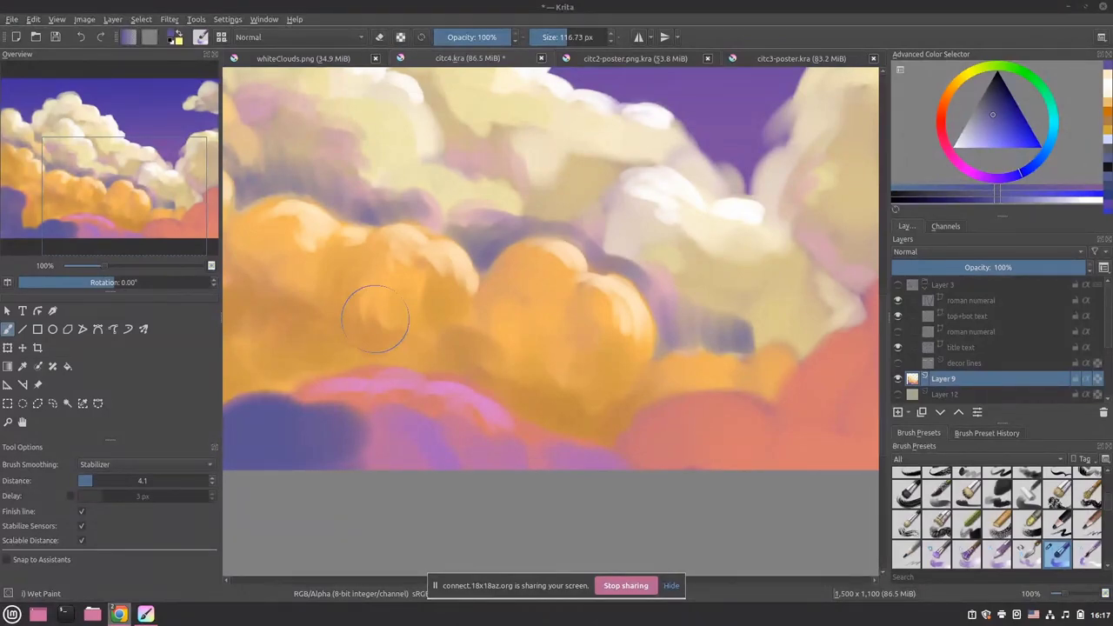
- Cover the pink bank at the bottom centre and the coral cloud in the right corner with solid muted blue
{"action": "mouse_move", "coordinate": [306, 433]}
{"action": "left_mouse_down"}
{"action": "mouse_move", "coordinate": [330, 417]}
{"action": "mouse_move", "coordinate": [337, 440]}
{"action": "mouse_move", "coordinate": [339, 401]}
{"action": "mouse_move", "coordinate": [390, 443]}
{"action": "mouse_move", "coordinate": [330, 439]}
{"action": "mouse_move", "coordinate": [322, 405]}
{"action": "left_mouse_up"}
{"action": "mouse_move", "coordinate": [438, 432]}
{"action": "left_mouse_down"}
{"action": "mouse_move", "coordinate": [445, 399]}
{"action": "mouse_move", "coordinate": [432, 420]}
{"action": "mouse_move", "coordinate": [459, 467]}
{"action": "mouse_move", "coordinate": [557, 456]}
{"action": "left_mouse_up"}
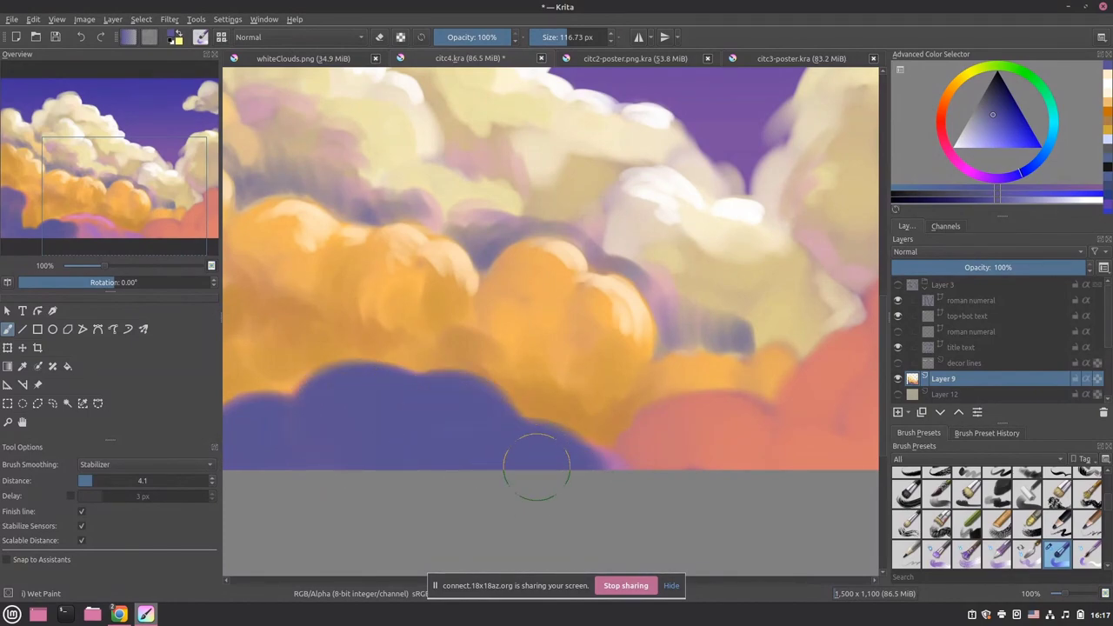
{"action": "left_click_drag", "start_coordinate": [708, 427], "coordinate": [484, 434]}
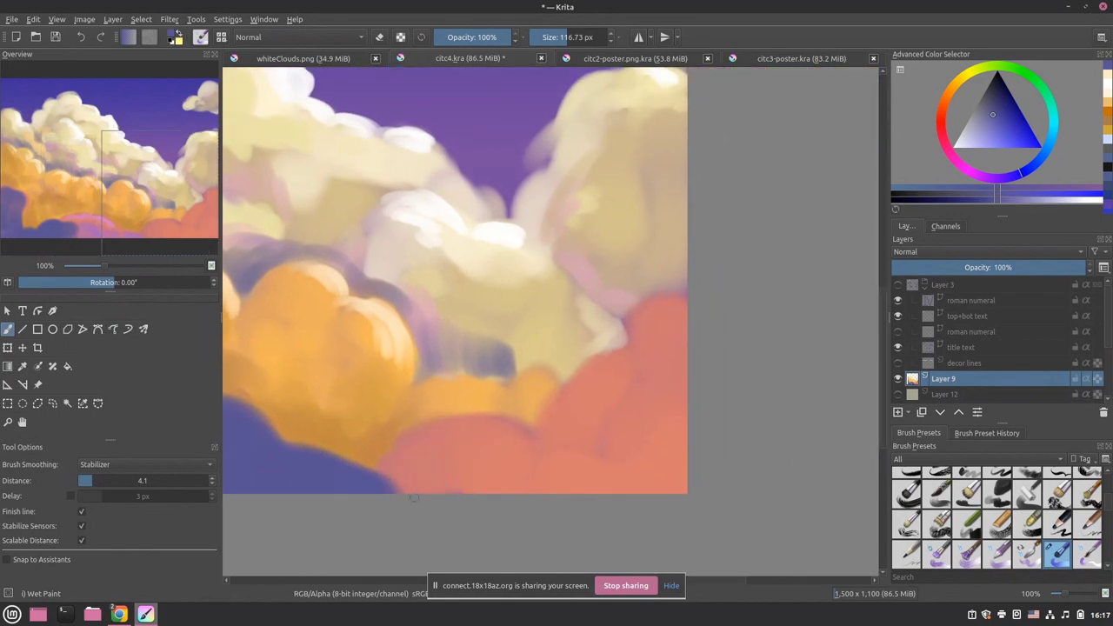
{"action": "mouse_move", "coordinate": [487, 487]}
{"action": "left_mouse_down"}
{"action": "mouse_move", "coordinate": [429, 462]}
{"action": "mouse_move", "coordinate": [510, 478]}
{"action": "mouse_move", "coordinate": [506, 466]}
{"action": "mouse_move", "coordinate": [452, 446]}
{"action": "mouse_move", "coordinate": [467, 501]}
{"action": "mouse_move", "coordinate": [497, 477]}
{"action": "mouse_move", "coordinate": [559, 490]}
{"action": "mouse_move", "coordinate": [616, 414]}
{"action": "mouse_move", "coordinate": [558, 459]}
{"action": "mouse_move", "coordinate": [594, 456]}
{"action": "mouse_move", "coordinate": [643, 375]}
{"action": "mouse_move", "coordinate": [581, 412]}
{"action": "mouse_move", "coordinate": [654, 385]}
{"action": "mouse_move", "coordinate": [667, 338]}
{"action": "mouse_move", "coordinate": [652, 332]}
{"action": "mouse_move", "coordinate": [685, 386]}
{"action": "mouse_move", "coordinate": [674, 492]}
{"action": "mouse_move", "coordinate": [578, 476]}
{"action": "mouse_move", "coordinate": [565, 472]}
{"action": "mouse_move", "coordinate": [660, 372]}
{"action": "mouse_move", "coordinate": [495, 339]}
{"action": "mouse_move", "coordinate": [644, 452]}
{"action": "left_mouse_up"}
{"action": "scroll", "coordinate": [644, 453], "scroll_direction": "up", "scroll_amount": 2}
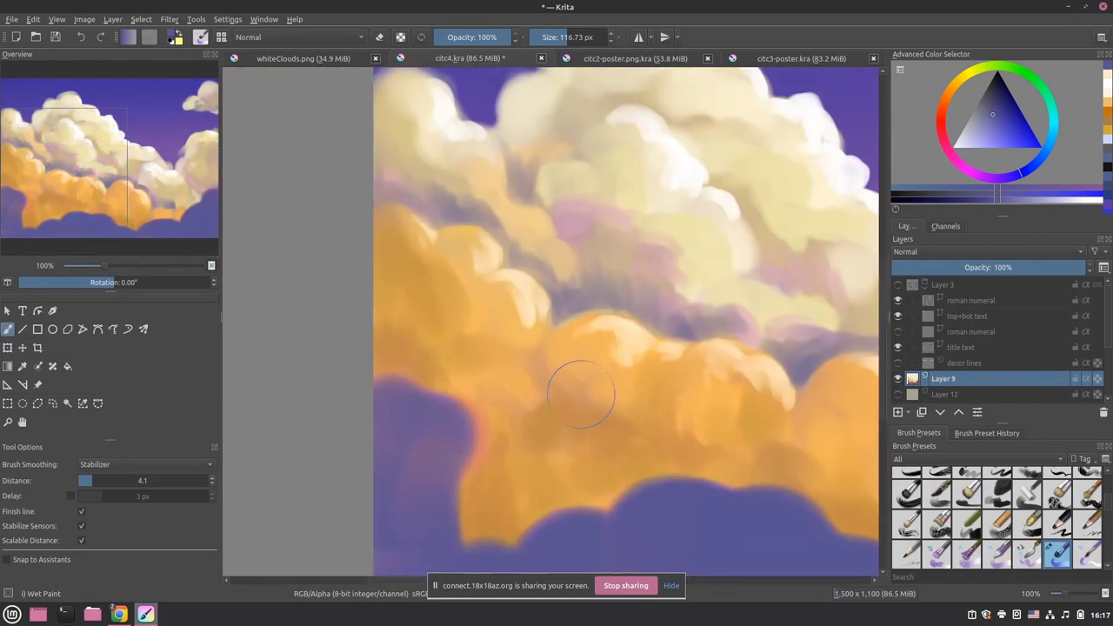
- Try darker blue shading with a 38.74 px brush along the edge of the left blue cloud, down to the bottom bank
{"action": "scroll", "coordinate": [641, 405], "scroll_direction": "down", "scroll_amount": 2}
{"action": "mouse_move", "coordinate": [584, 342]}
{"action": "left_mouse_down"}
{"action": "mouse_move", "coordinate": [549, 333]}
{"action": "mouse_move", "coordinate": [571, 304]}
{"action": "left_mouse_up"}
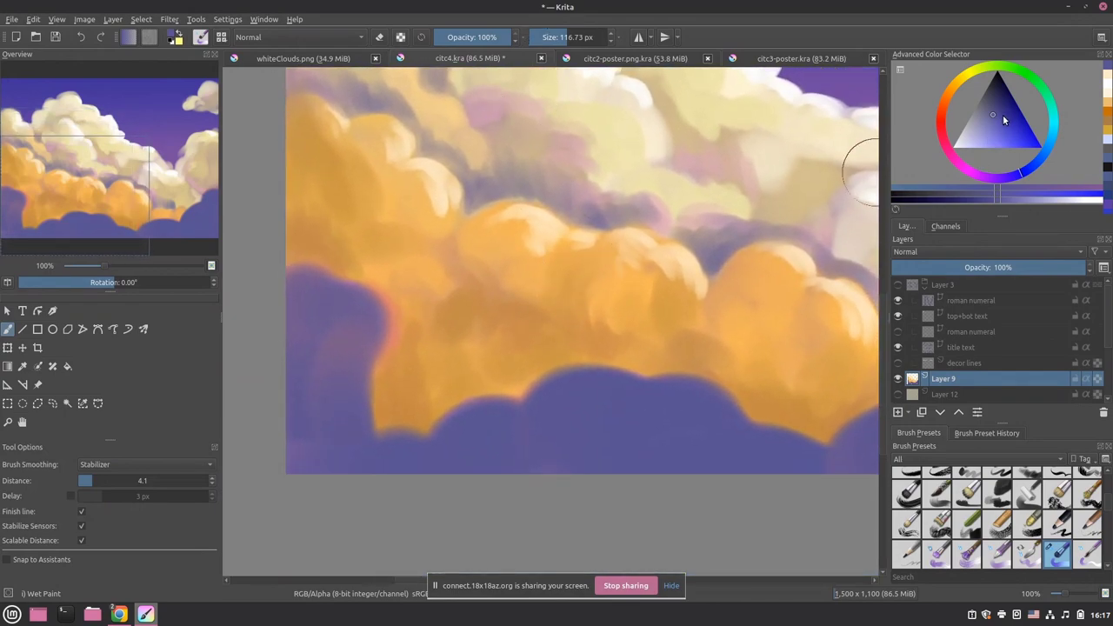
{"action": "left_click", "coordinate": [1002, 109]}
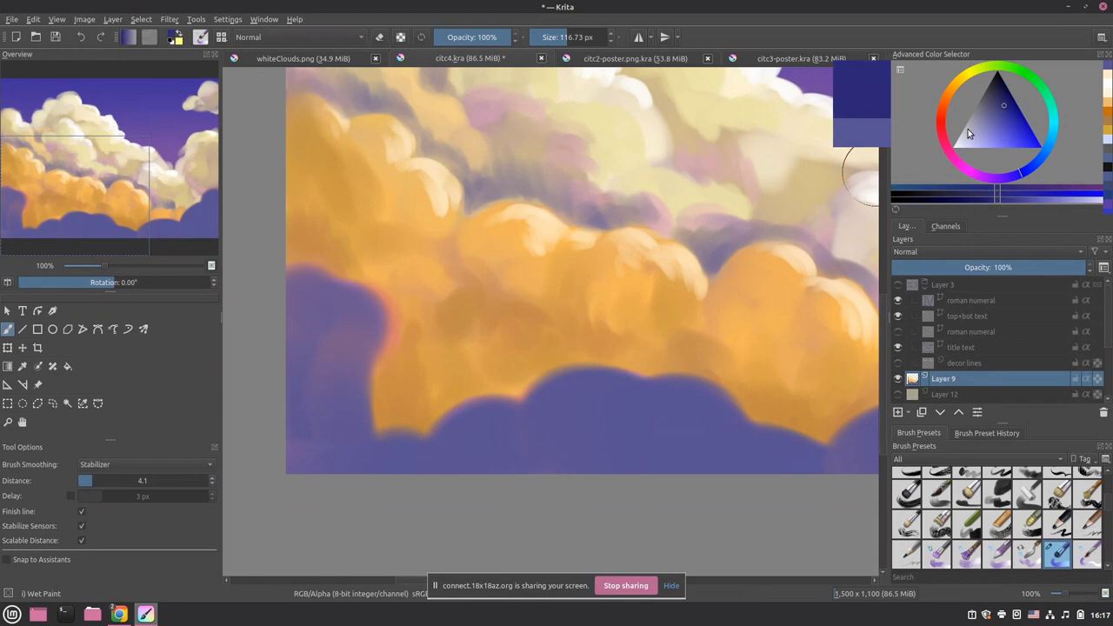
{"action": "left_click", "coordinate": [556, 38]}
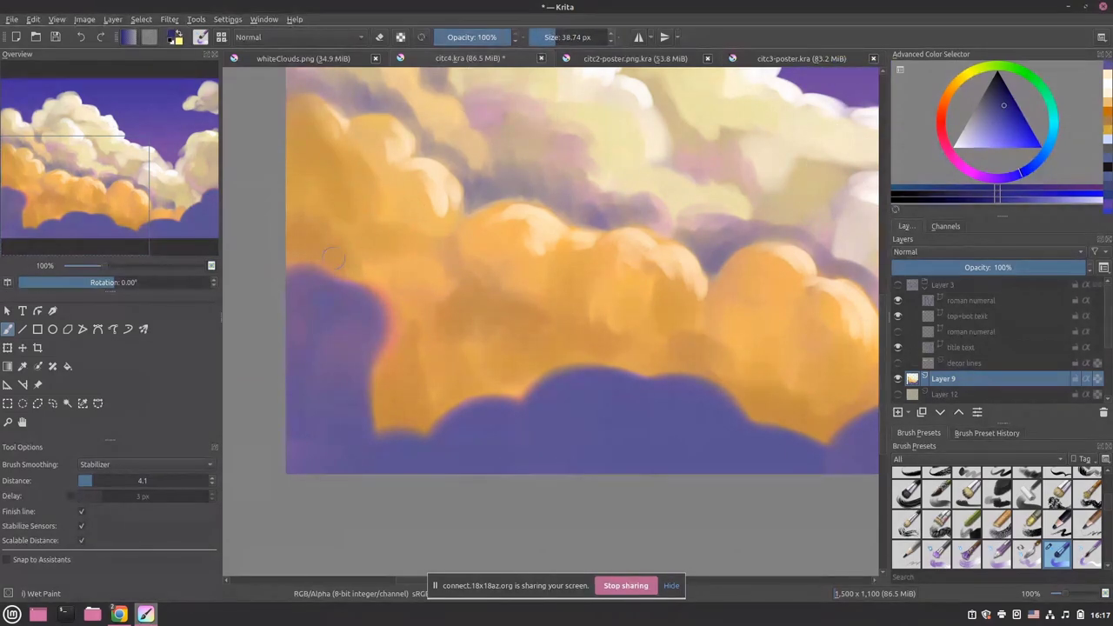
{"action": "key", "text": "bracketleft"}
{"action": "key", "text": "bracketleft"}
{"action": "mouse_move", "coordinate": [296, 271]}
{"action": "left_mouse_down"}
{"action": "mouse_move", "coordinate": [328, 308]}
{"action": "mouse_move", "coordinate": [294, 293]}
{"action": "mouse_move", "coordinate": [306, 287]}
{"action": "mouse_move", "coordinate": [290, 310]}
{"action": "mouse_move", "coordinate": [382, 307]}
{"action": "mouse_move", "coordinate": [364, 365]}
{"action": "mouse_move", "coordinate": [351, 357]}
{"action": "mouse_move", "coordinate": [365, 309]}
{"action": "mouse_move", "coordinate": [345, 296]}
{"action": "mouse_move", "coordinate": [331, 307]}
{"action": "mouse_move", "coordinate": [337, 349]}
{"action": "mouse_move", "coordinate": [331, 327]}
{"action": "mouse_move", "coordinate": [374, 410]}
{"action": "mouse_move", "coordinate": [356, 411]}
{"action": "mouse_move", "coordinate": [355, 427]}
{"action": "mouse_move", "coordinate": [365, 412]}
{"action": "mouse_move", "coordinate": [393, 444]}
{"action": "mouse_move", "coordinate": [448, 435]}
{"action": "left_mouse_up"}
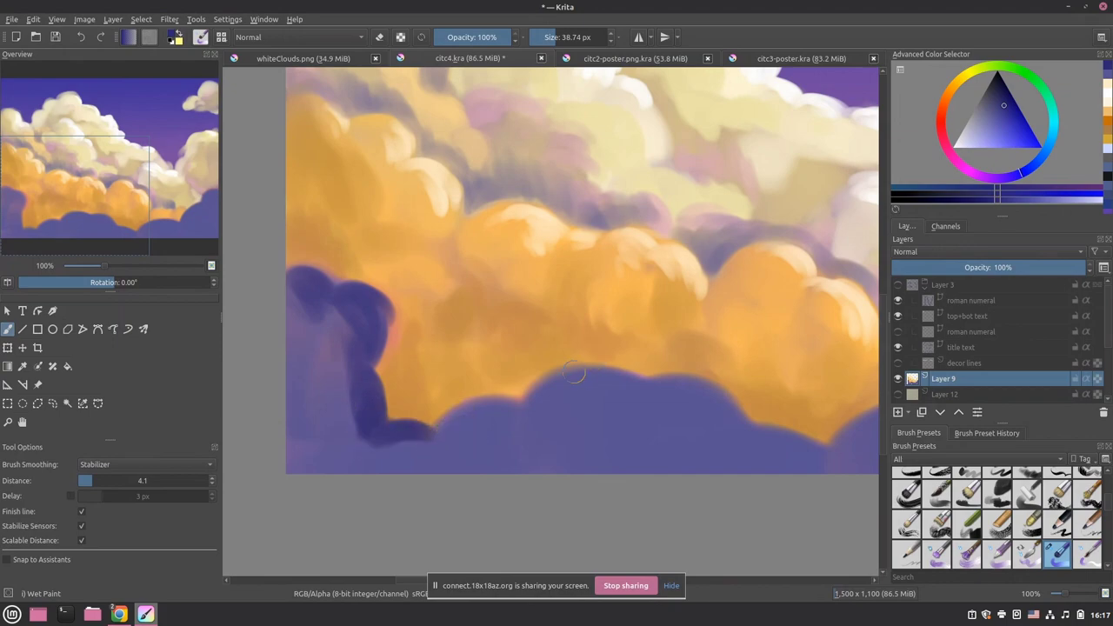
- Undo the darker blue shading strokes on the left blue cloud
{"action": "key", "text": "ctrl+z"}
{"action": "key", "text": "ctrl+z"}
{"action": "key", "text": "ctrl+z"}
{"action": "key", "text": "ctrl+z"}
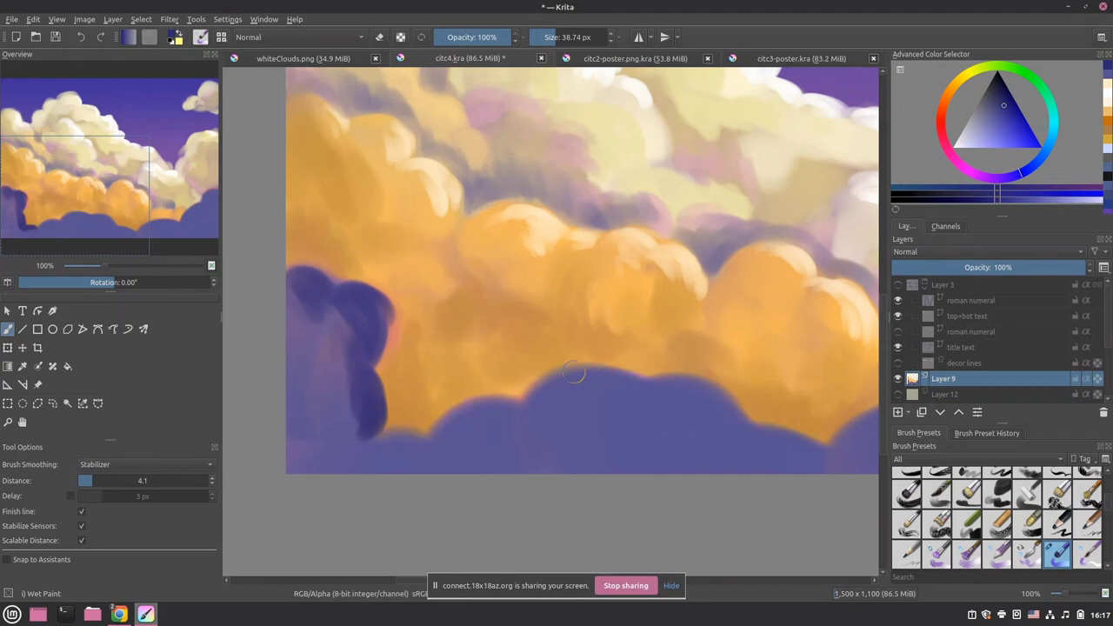
{"action": "key", "text": "ctrl+z"}
{"action": "key", "text": "ctrl+z"}
{"action": "key", "text": "ctrl+z"}
{"action": "key", "text": "ctrl+z"}
{"action": "key", "text": "ctrl+z"}
{"action": "key", "text": "ctrl+z"}
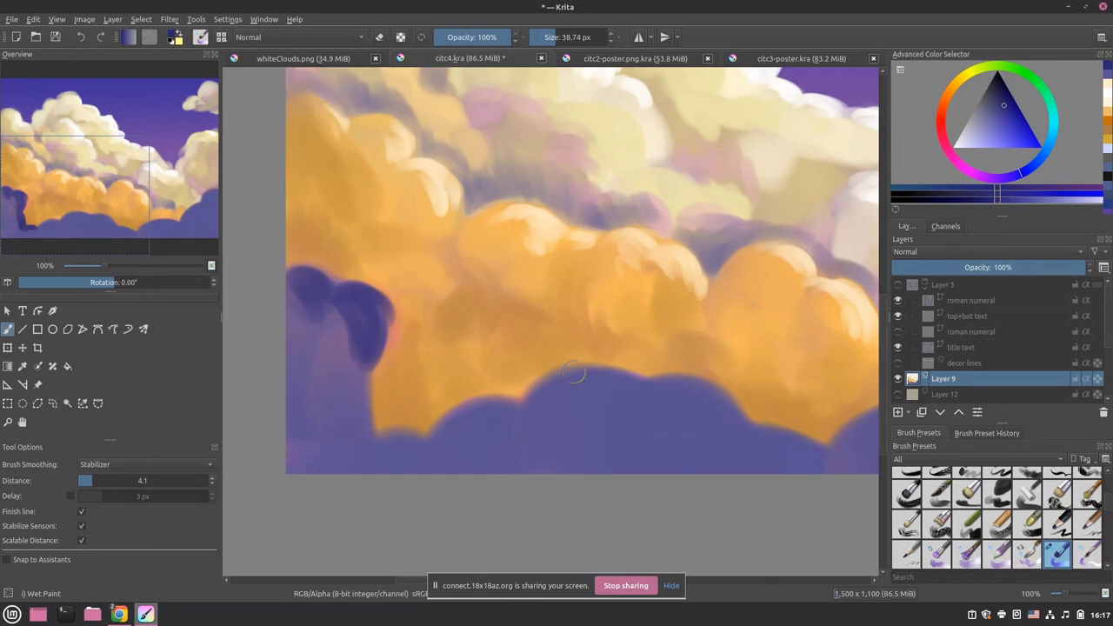
{"action": "key", "text": "ctrl+z"}
{"action": "key", "text": "ctrl+z"}
{"action": "key", "text": "ctrl+z"}
{"action": "key", "text": "ctrl+z"}
{"action": "key", "text": "ctrl+z"}
{"action": "key", "text": "ctrl+z"}
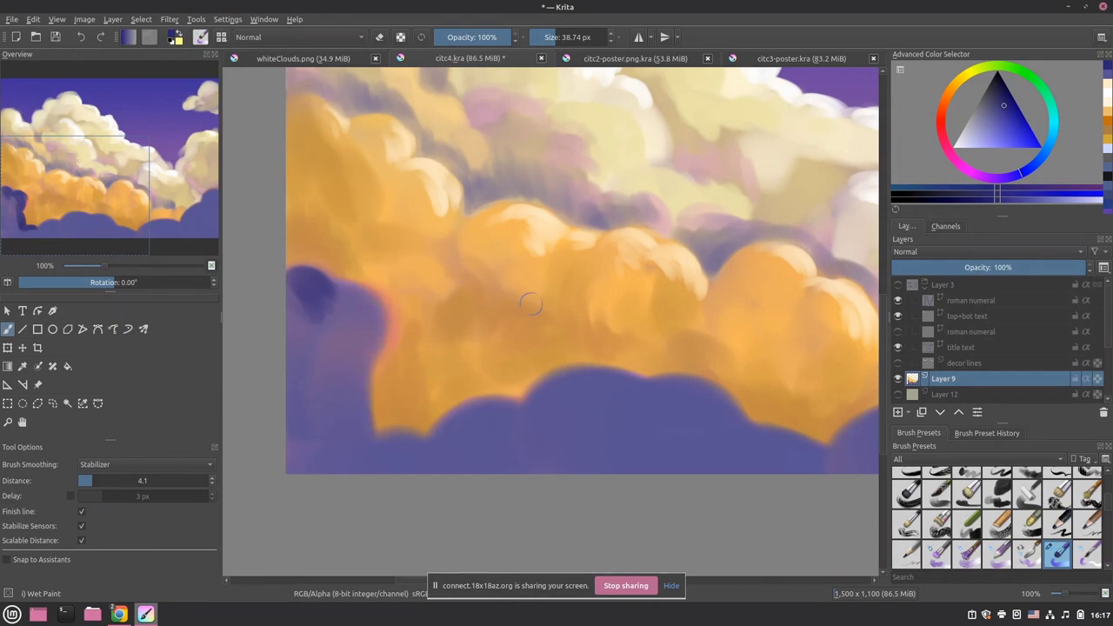
{"action": "key", "text": "ctrl+z"}
{"action": "key", "text": "ctrl+z"}
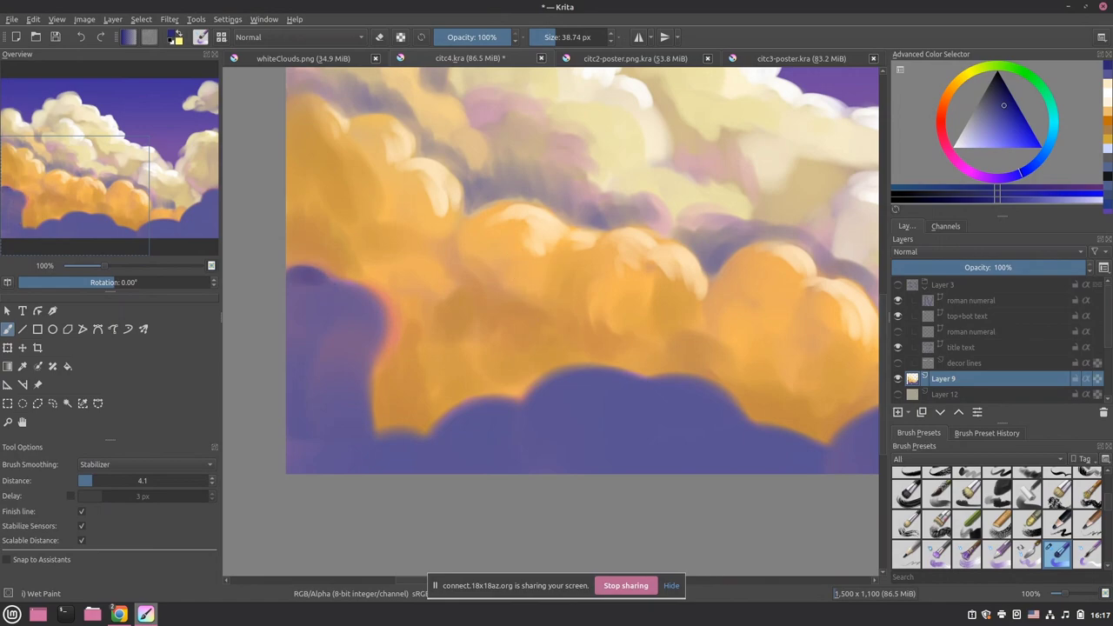
- Undo the stray dark blue stroke across the sky and show the Layer 3 text group over the whole painting
{"action": "mouse_move", "coordinate": [755, 197]}
{"action": "left_mouse_down"}
{"action": "mouse_move", "coordinate": [545, 327]}
{"action": "mouse_move", "coordinate": [632, 373]}
{"action": "mouse_move", "coordinate": [554, 488]}
{"action": "mouse_move", "coordinate": [593, 435]}
{"action": "mouse_move", "coordinate": [535, 146]}
{"action": "left_mouse_up"}
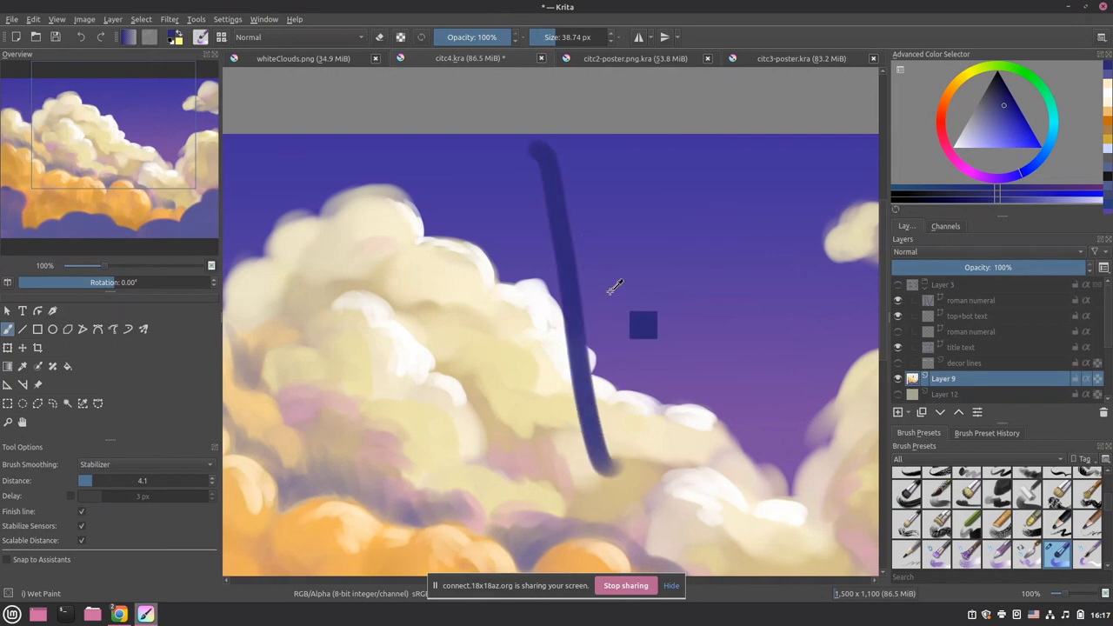
{"action": "key", "text": "ctrl+z"}
{"action": "mouse_move", "coordinate": [606, 368]}
{"action": "left_mouse_down"}
{"action": "mouse_move", "coordinate": [577, 273]}
{"action": "mouse_move", "coordinate": [504, 177]}
{"action": "left_mouse_up"}
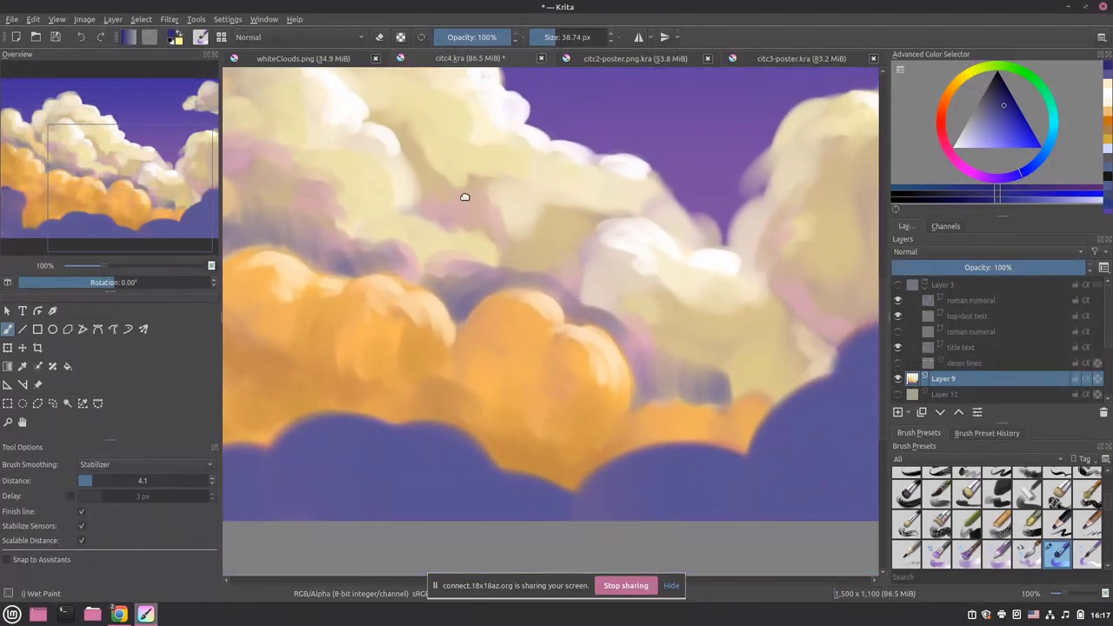
{"action": "left_click", "coordinate": [898, 286]}
{"action": "left_click_drag", "start_coordinate": [597, 281], "coordinate": [670, 339]}
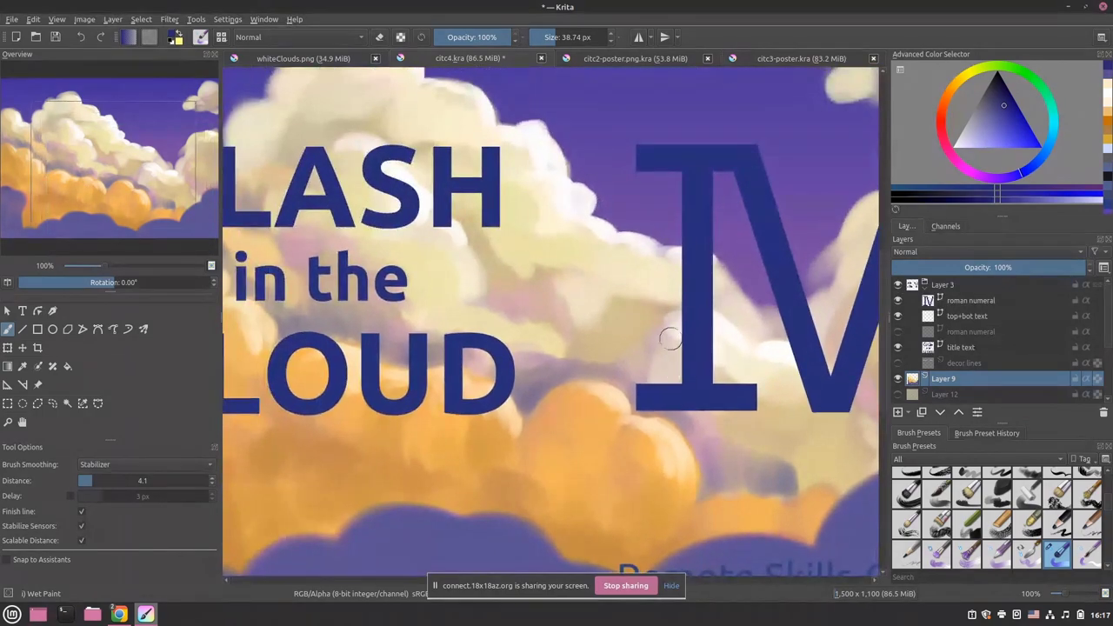
{"action": "scroll", "coordinate": [670, 339], "scroll_direction": "down", "scroll_amount": 1}
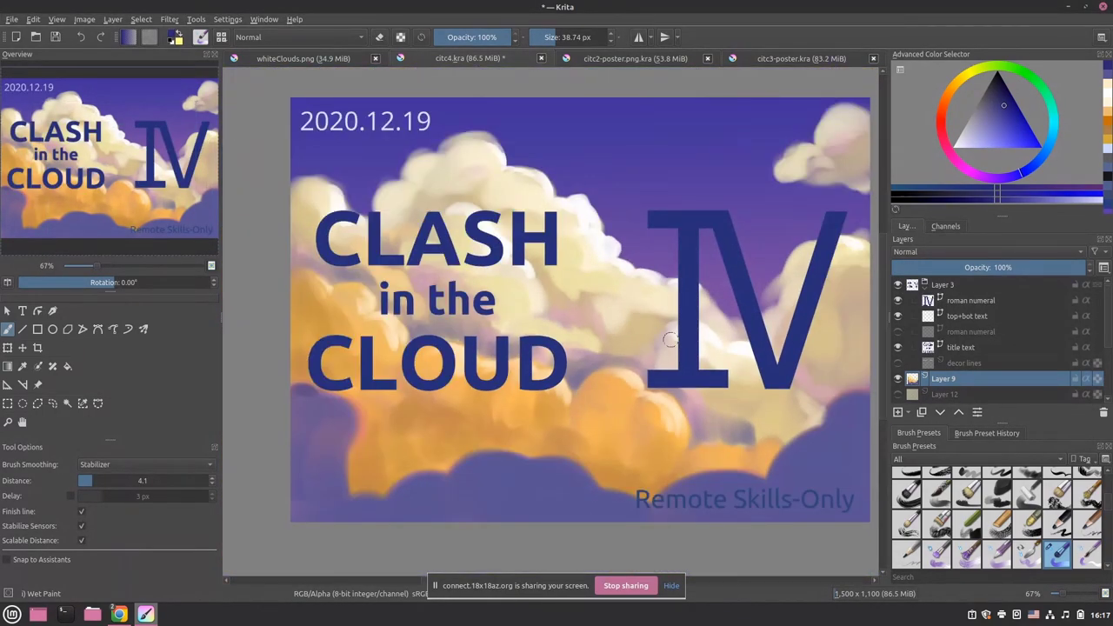
{"action": "left_click_drag", "start_coordinate": [658, 286], "coordinate": [627, 301]}
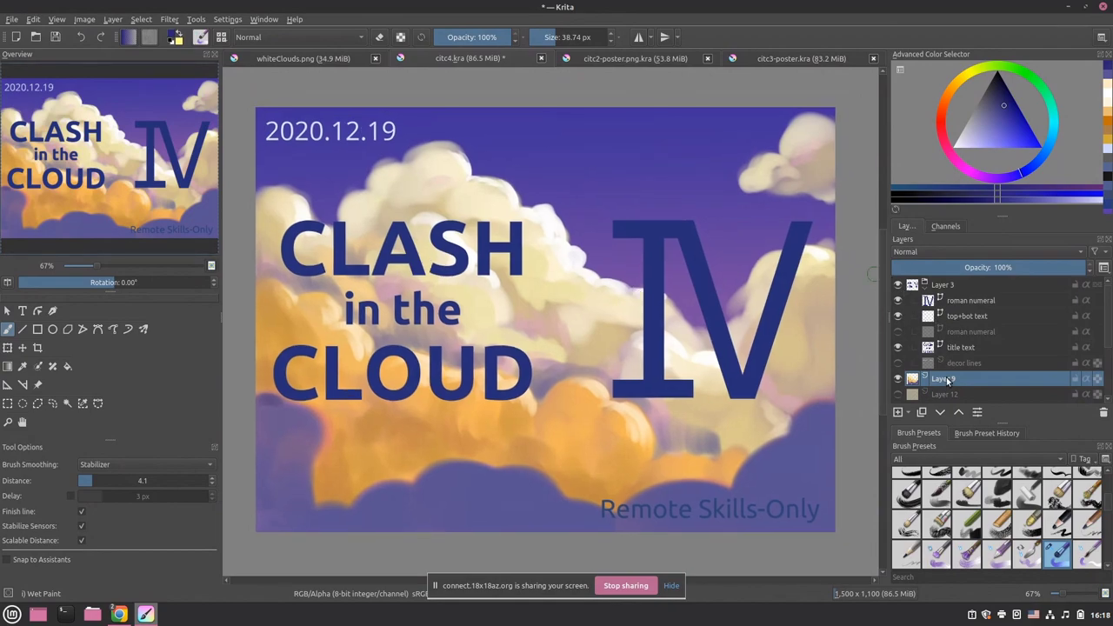
- Select the title text layer and show the decor lines layer
{"action": "left_click", "coordinate": [970, 301]}
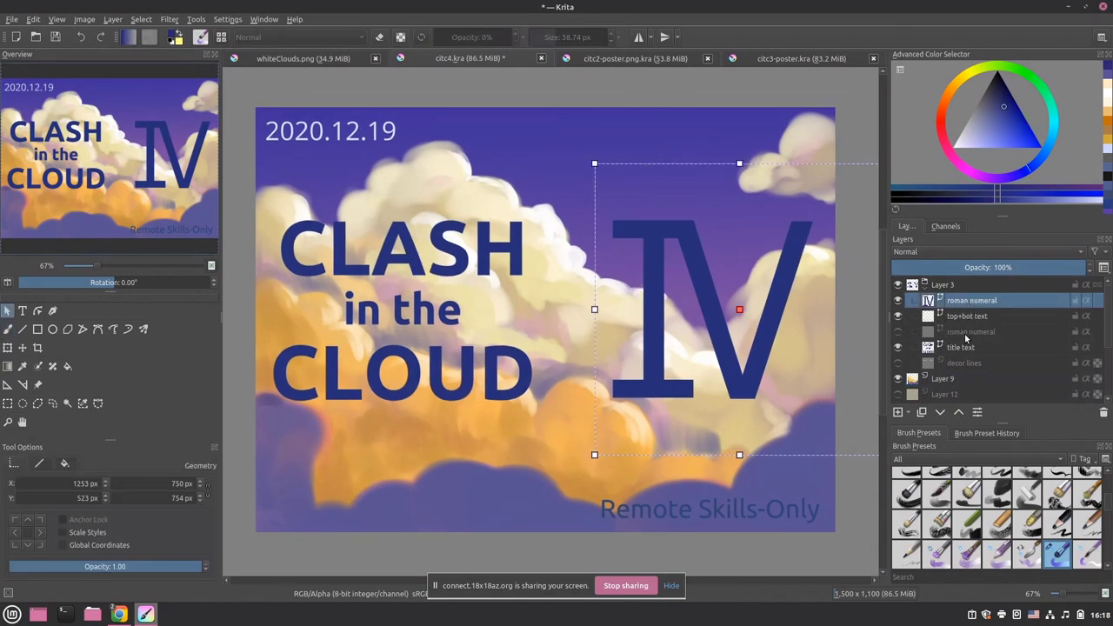
{"action": "left_click", "coordinate": [963, 348]}
{"action": "left_click", "coordinate": [968, 304]}
{"action": "left_click", "coordinate": [964, 316]}
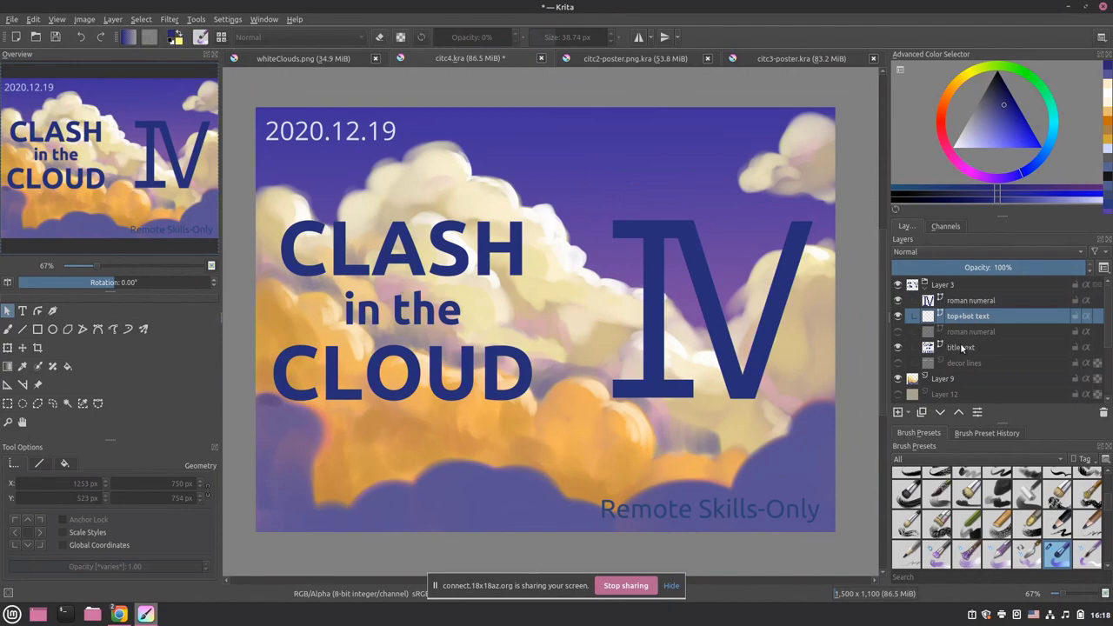
{"action": "left_click", "coordinate": [962, 347]}
{"action": "left_click", "coordinate": [899, 363]}
{"action": "left_click", "coordinate": [898, 364]}
{"action": "left_click", "coordinate": [899, 364]}
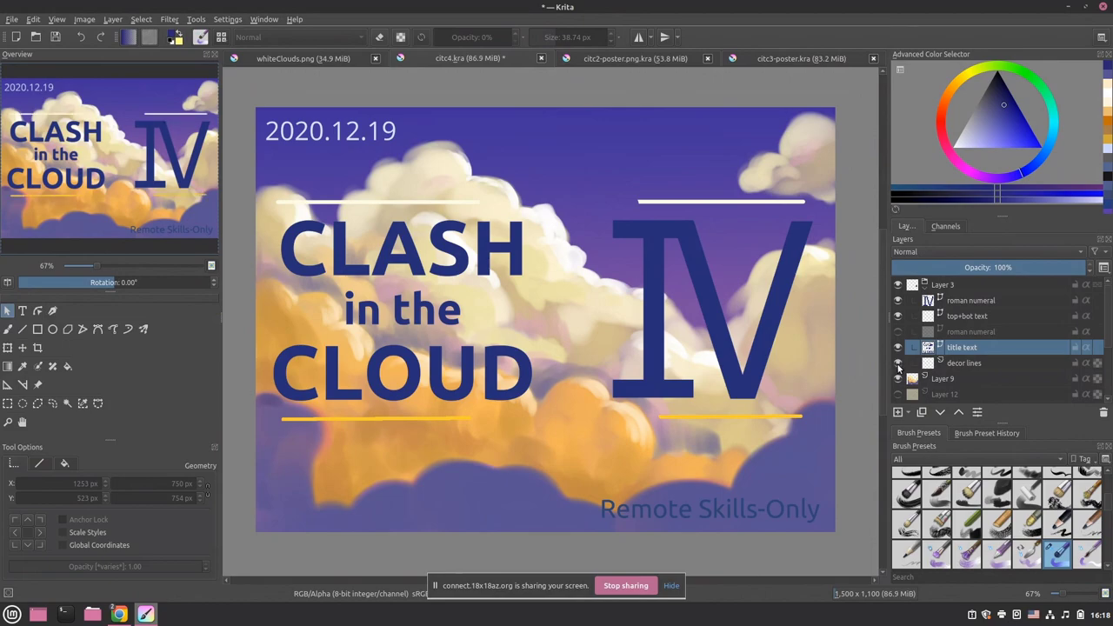
{"action": "left_click", "coordinate": [898, 363]}
{"action": "left_click", "coordinate": [898, 363]}
- Recolor the "CLASH in the CLOUD" title text purple and save the text edit
{"action": "left_click", "coordinate": [385, 377]}
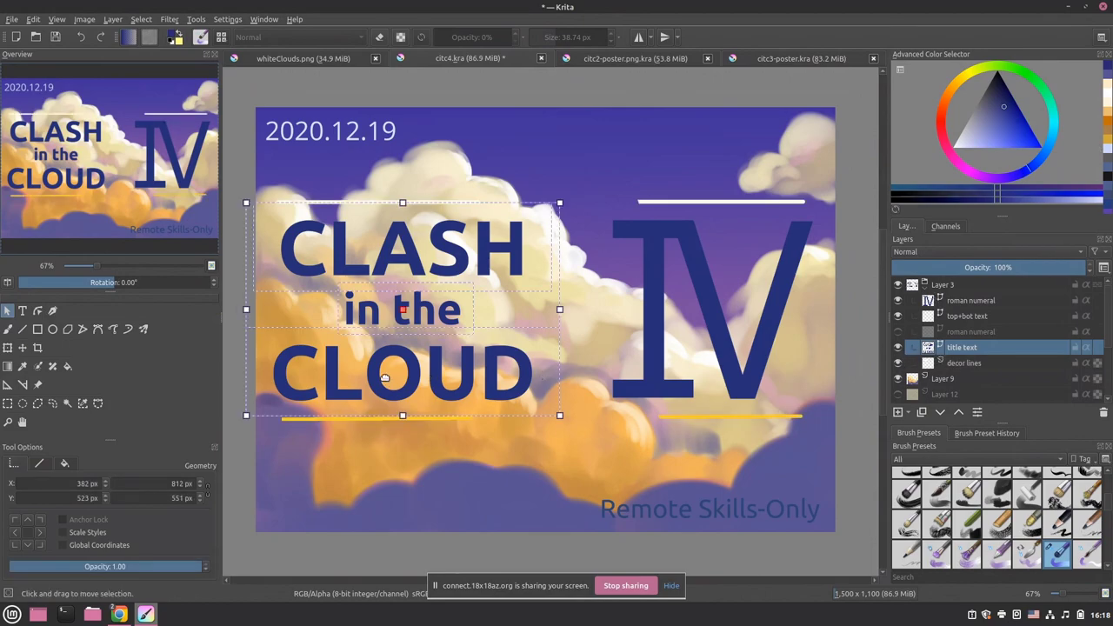
{"action": "double_click", "coordinate": [384, 377]}
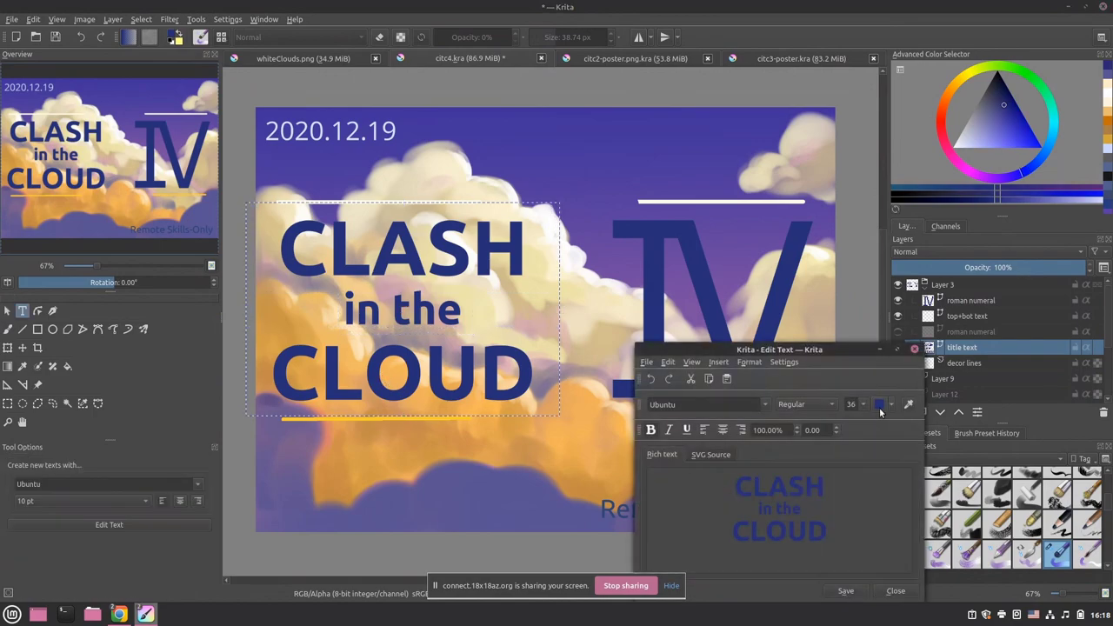
{"action": "left_click", "coordinate": [891, 405]}
{"action": "left_click", "coordinate": [859, 349]}
{"action": "left_click_drag", "start_coordinate": [856, 353], "coordinate": [614, 140]}
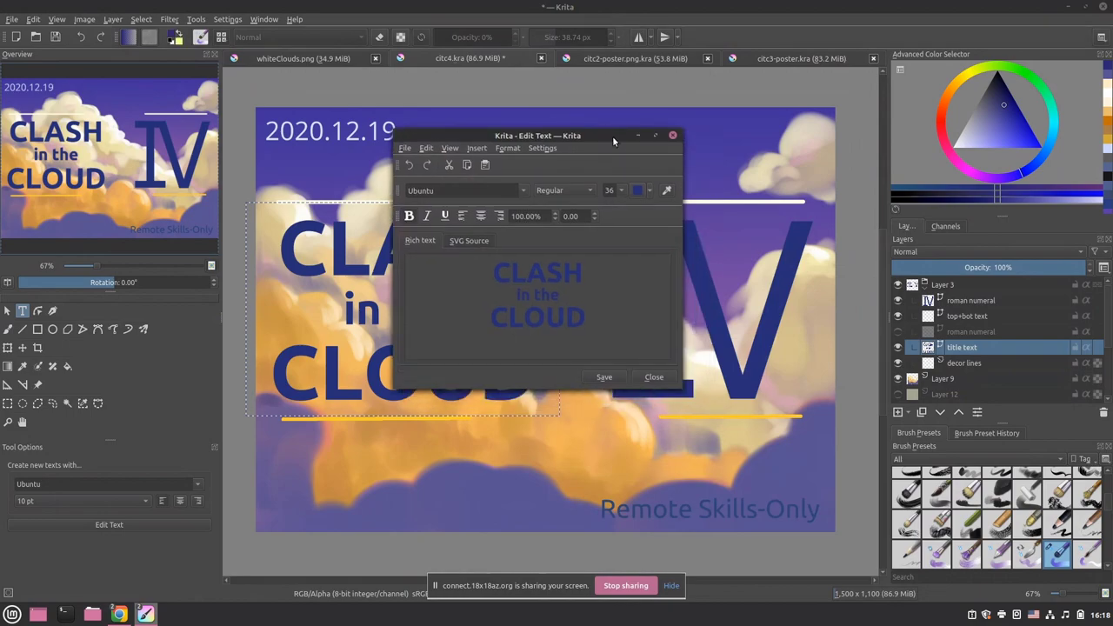
{"action": "left_click", "coordinate": [650, 191]}
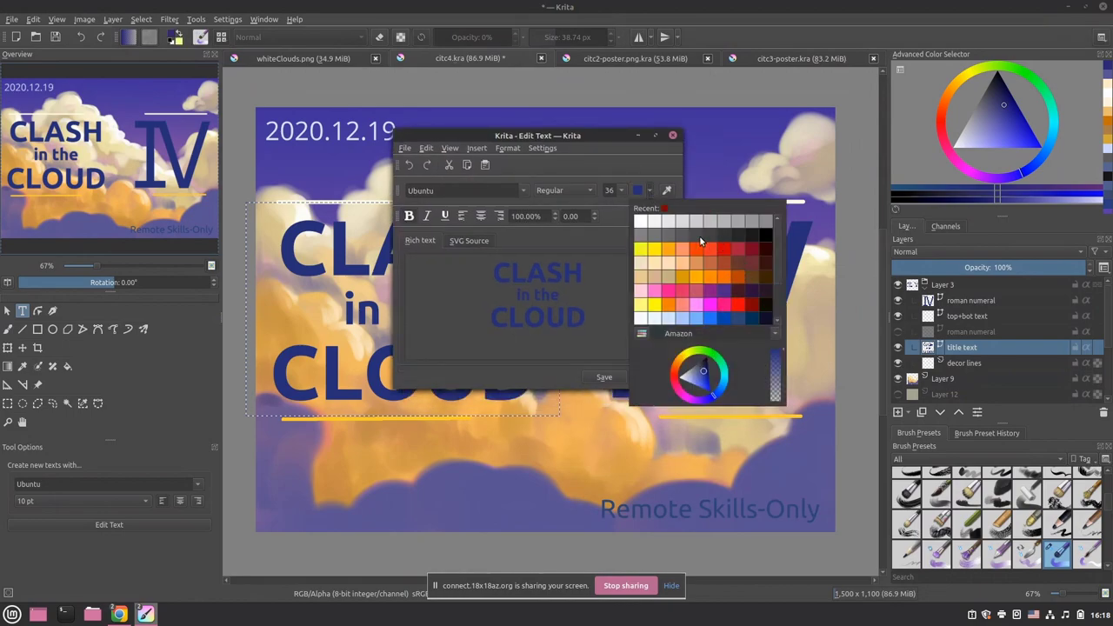
{"action": "left_click", "coordinate": [723, 295]}
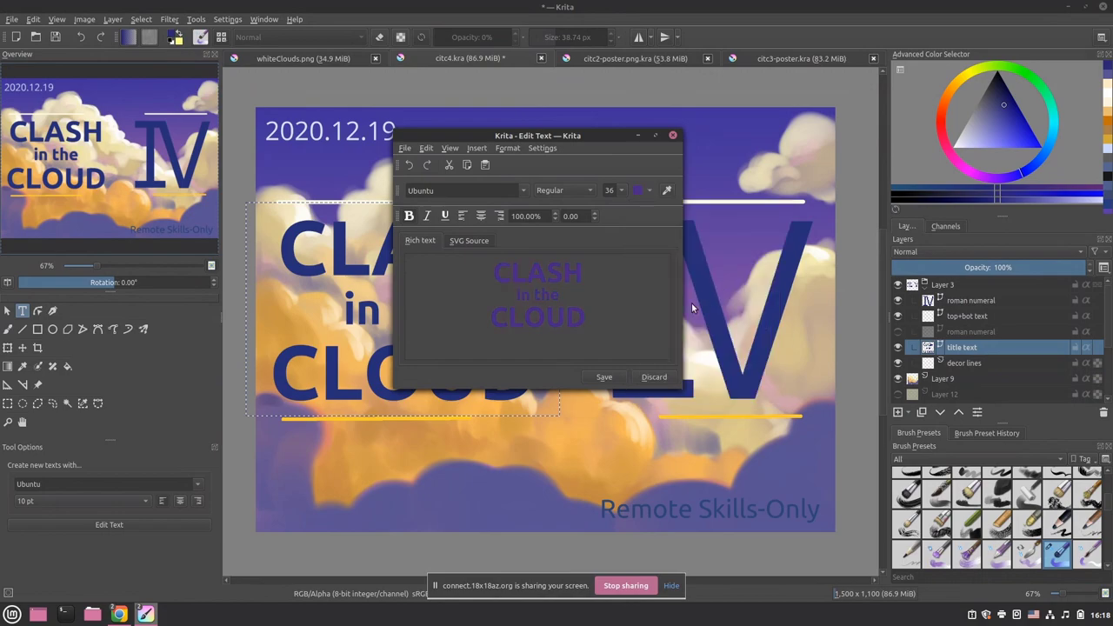
{"action": "left_click", "coordinate": [615, 378]}
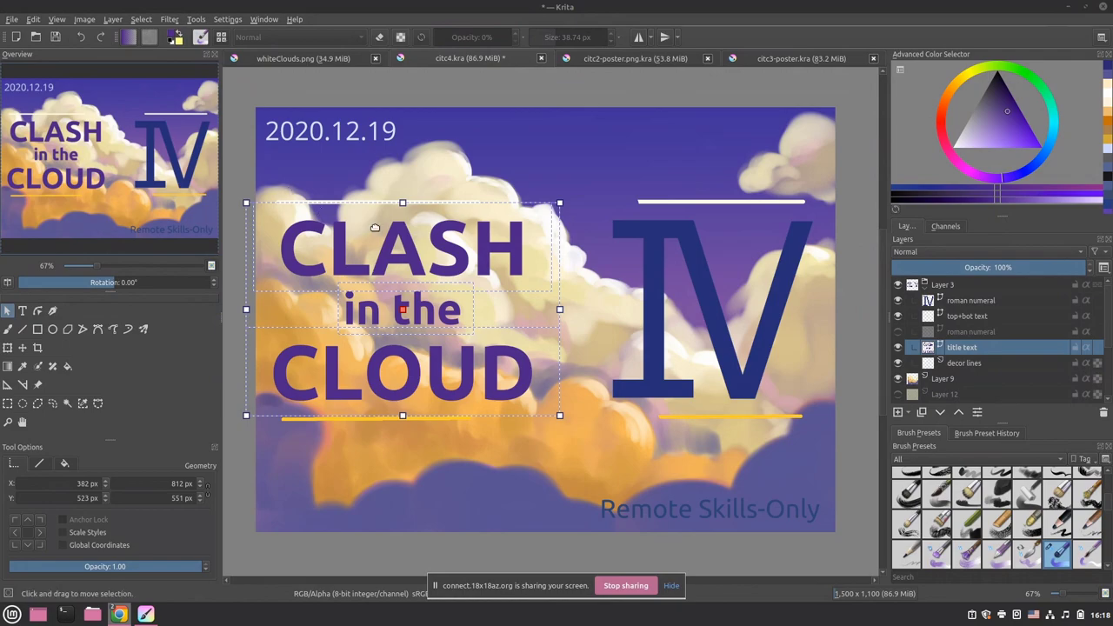
- Recolor the "CLASH in the CLOUD" title text white, save the edit and close the text editor
{"action": "right_click", "coordinate": [415, 350]}
{"action": "left_click", "coordinate": [423, 376]}
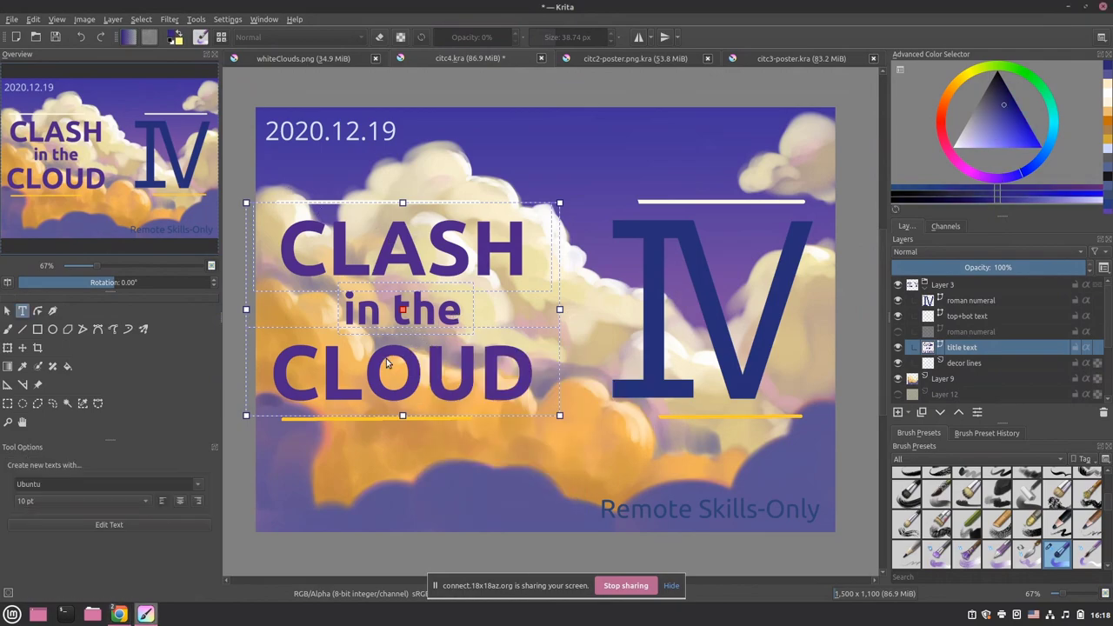
{"action": "double_click", "coordinate": [387, 363]}
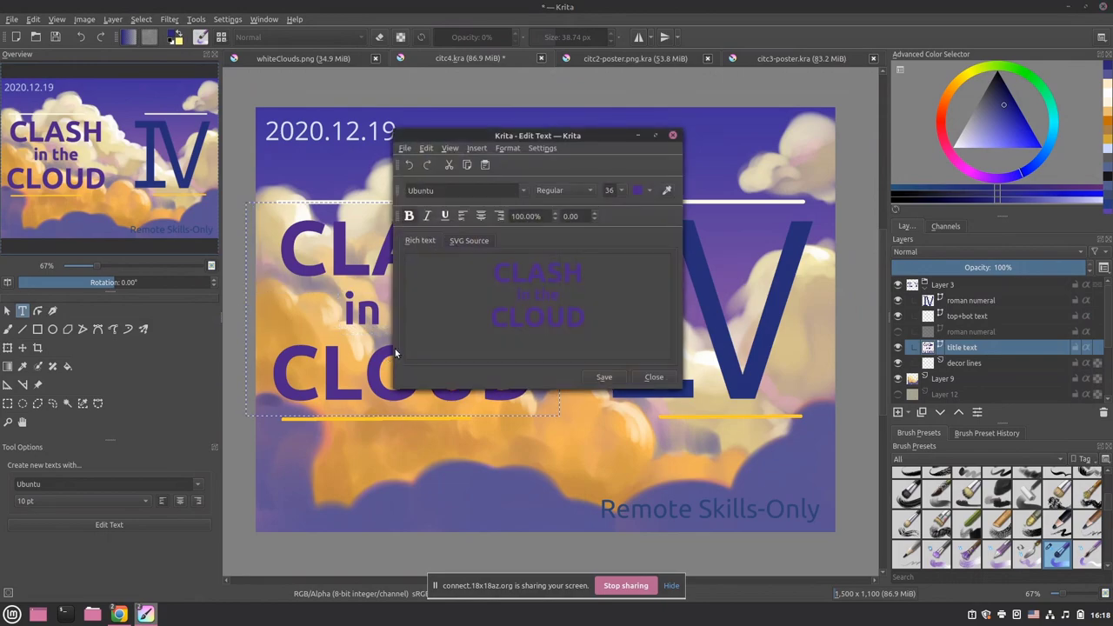
{"action": "left_click", "coordinate": [650, 193]}
{"action": "left_click", "coordinate": [649, 324]}
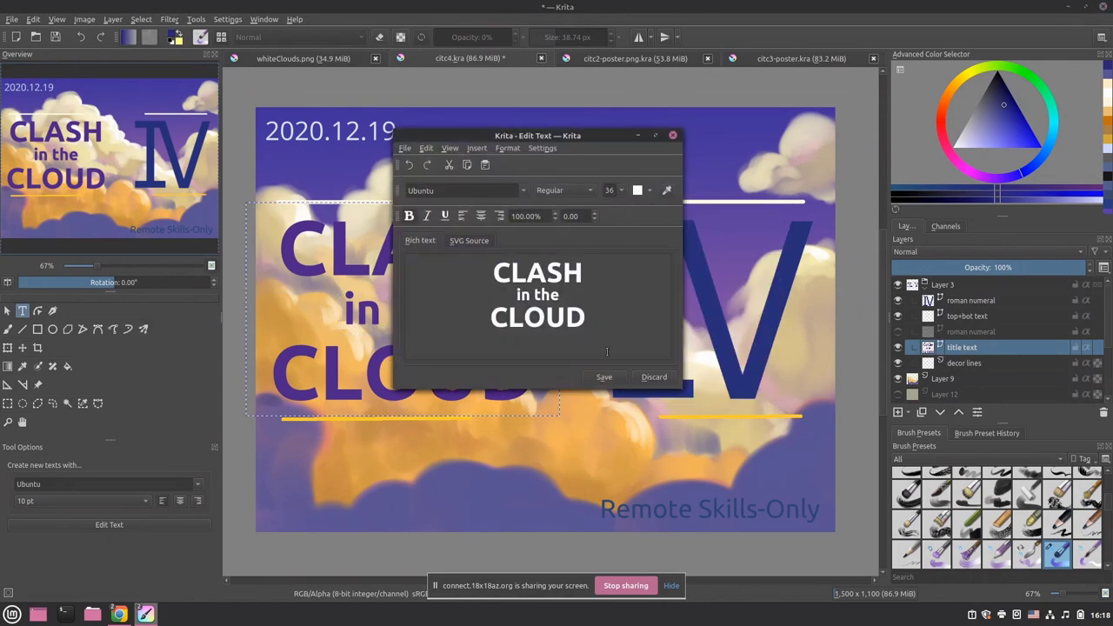
{"action": "left_click", "coordinate": [601, 378]}
{"action": "left_click", "coordinate": [651, 379]}
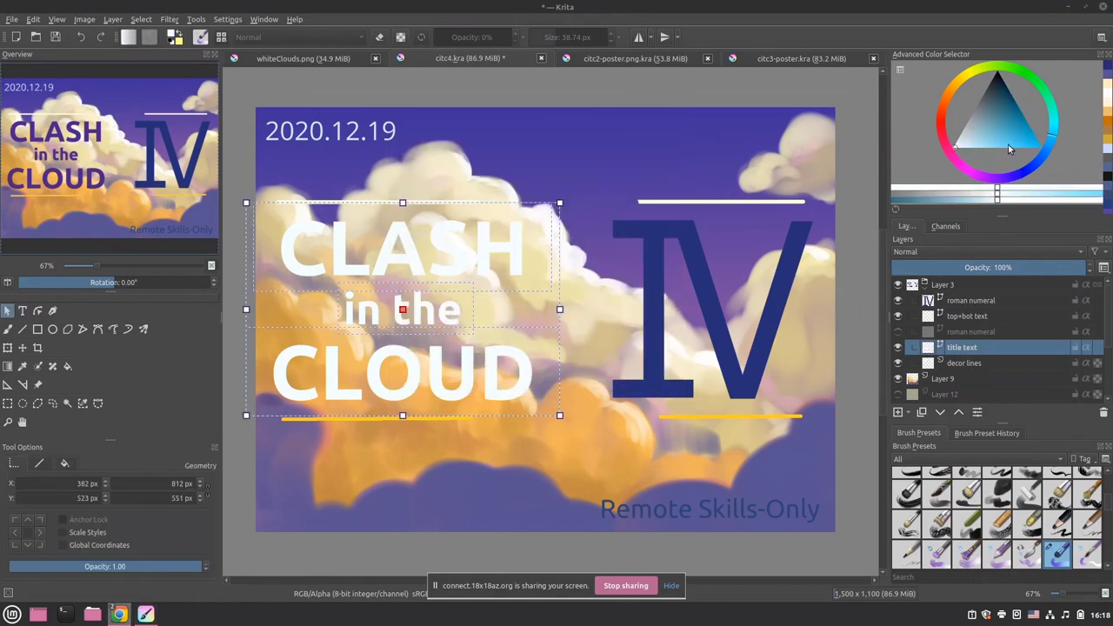
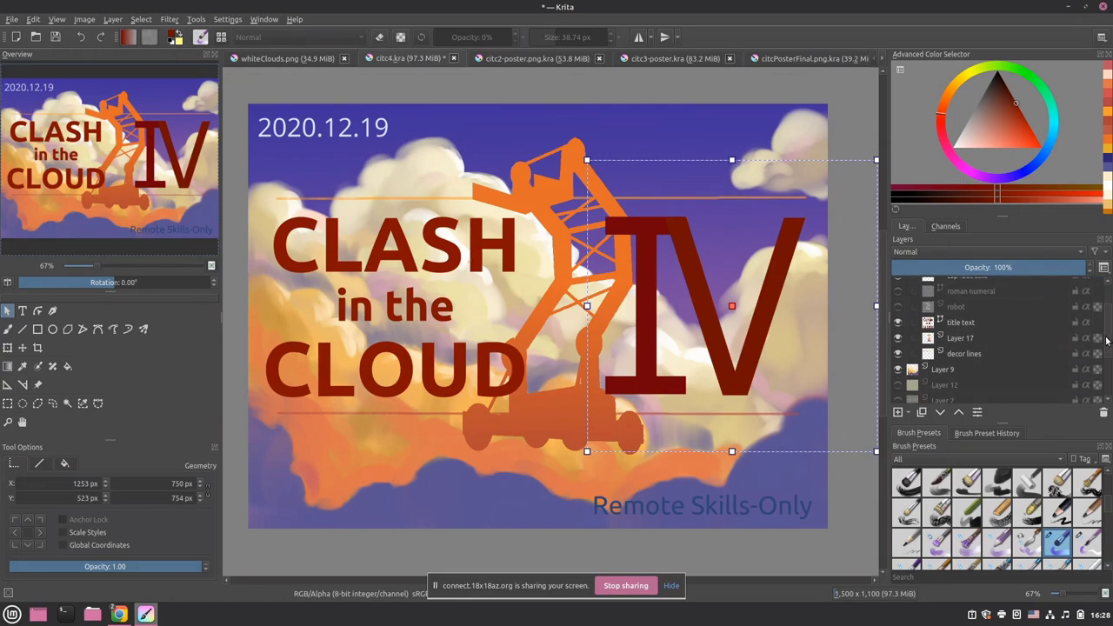
- Select the title text layer and try darker and brighter purple shades on the "CLASH in the CLOUD" text
{"action": "left_click", "coordinate": [1009, 331]}
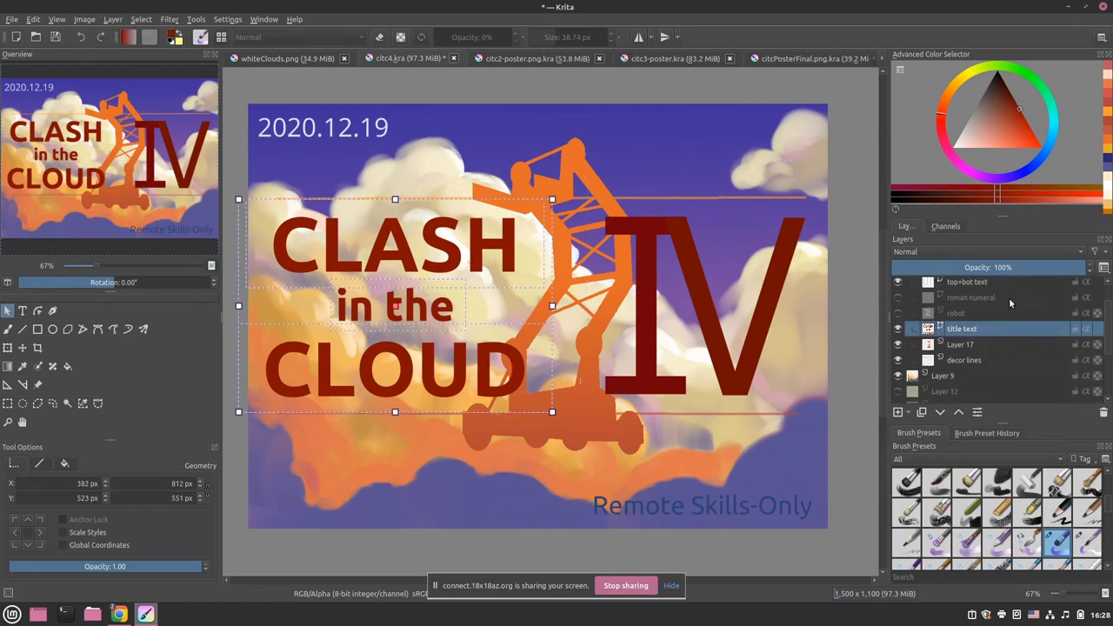
{"action": "left_click", "coordinate": [1003, 178]}
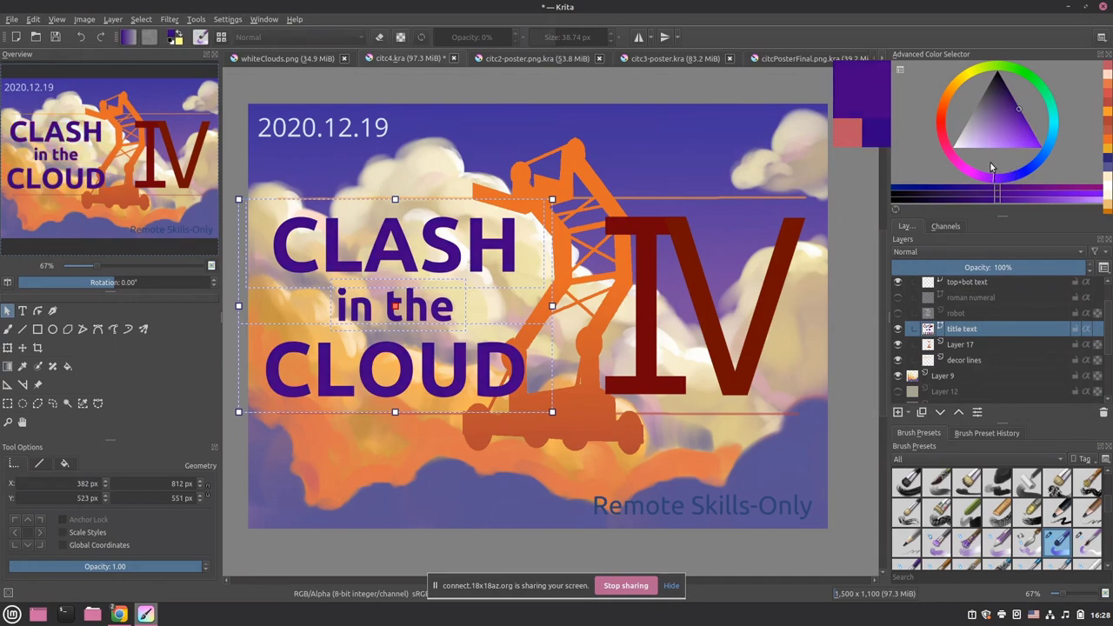
{"action": "left_click_drag", "start_coordinate": [1014, 126], "coordinate": [1009, 96]}
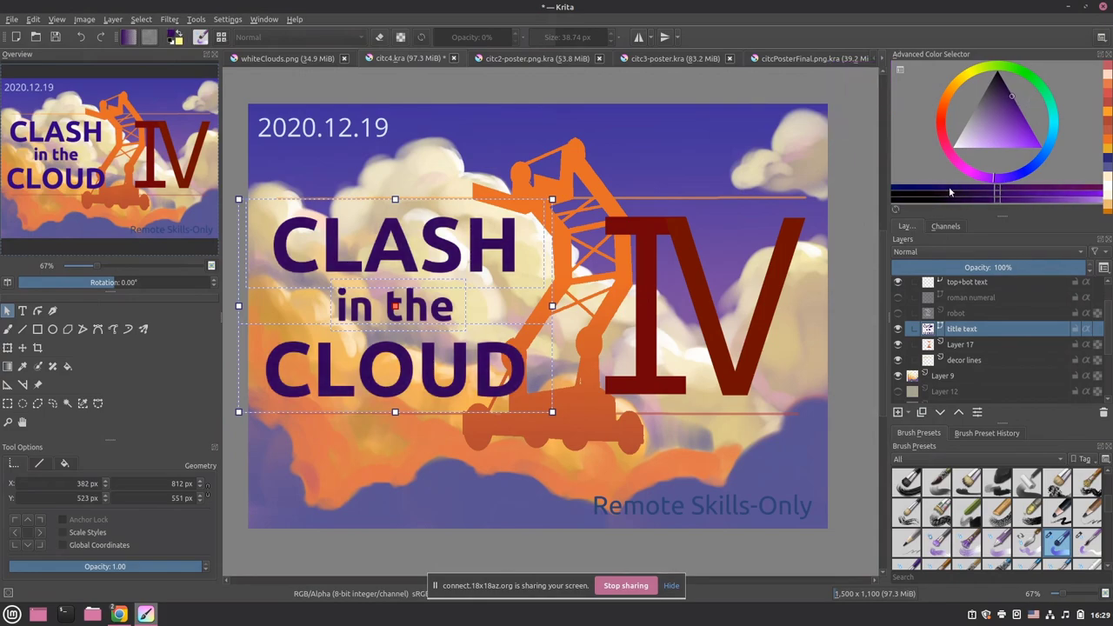
{"action": "left_click_drag", "start_coordinate": [1010, 116], "coordinate": [1022, 107]}
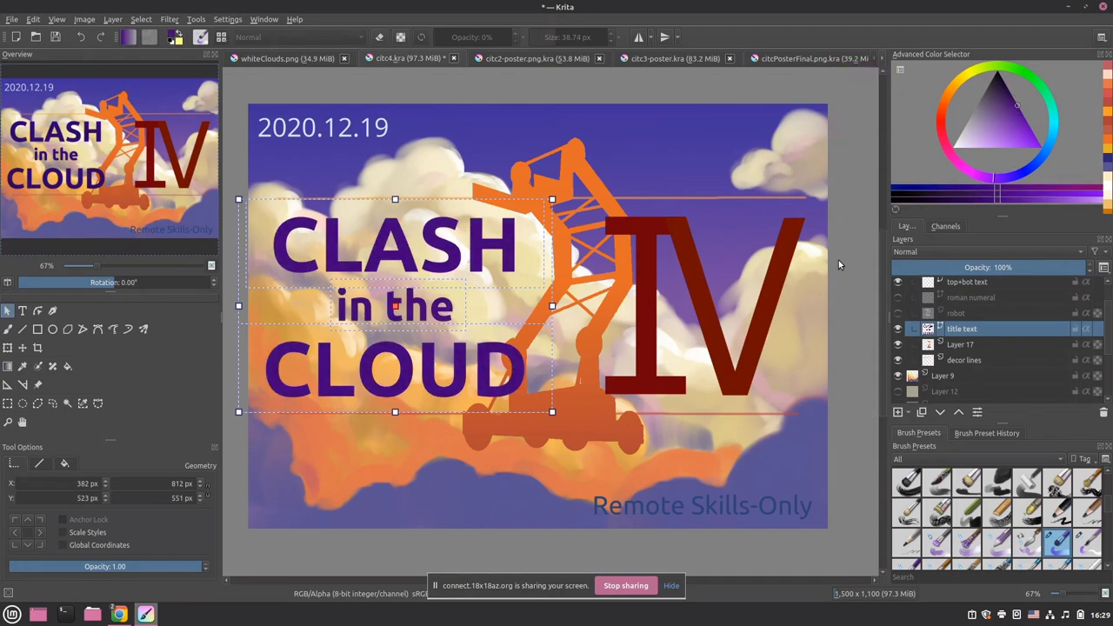
- Recolor the "CLASH in the CLOUD" text dark red, comparing a darker and a slightly lighter shade
{"action": "left_click", "coordinate": [940, 128]}
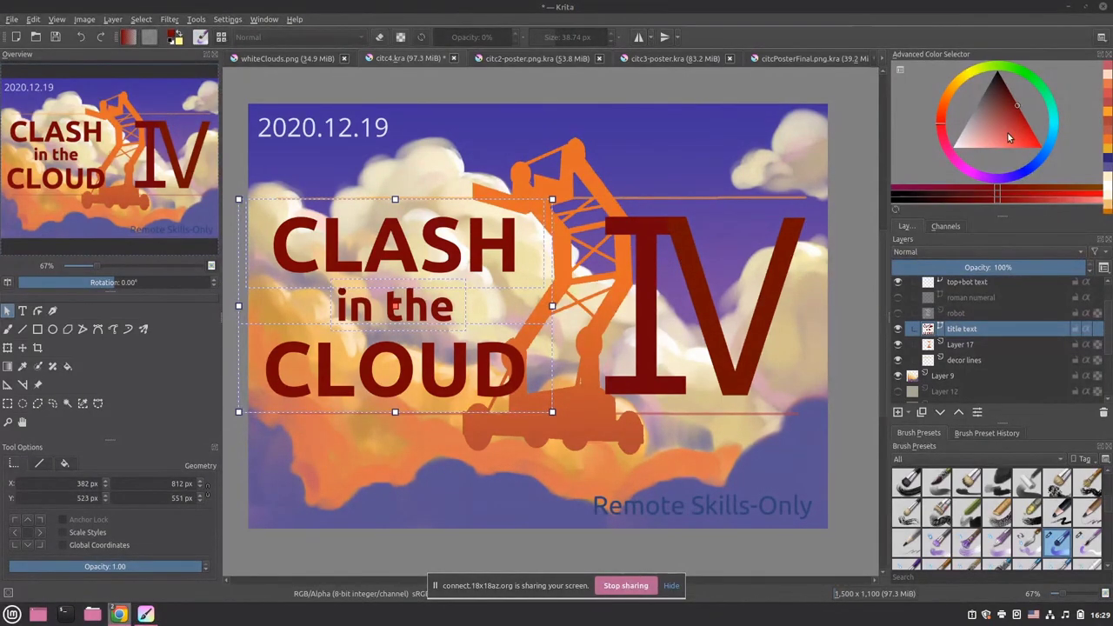
{"action": "left_click", "coordinate": [1014, 102]}
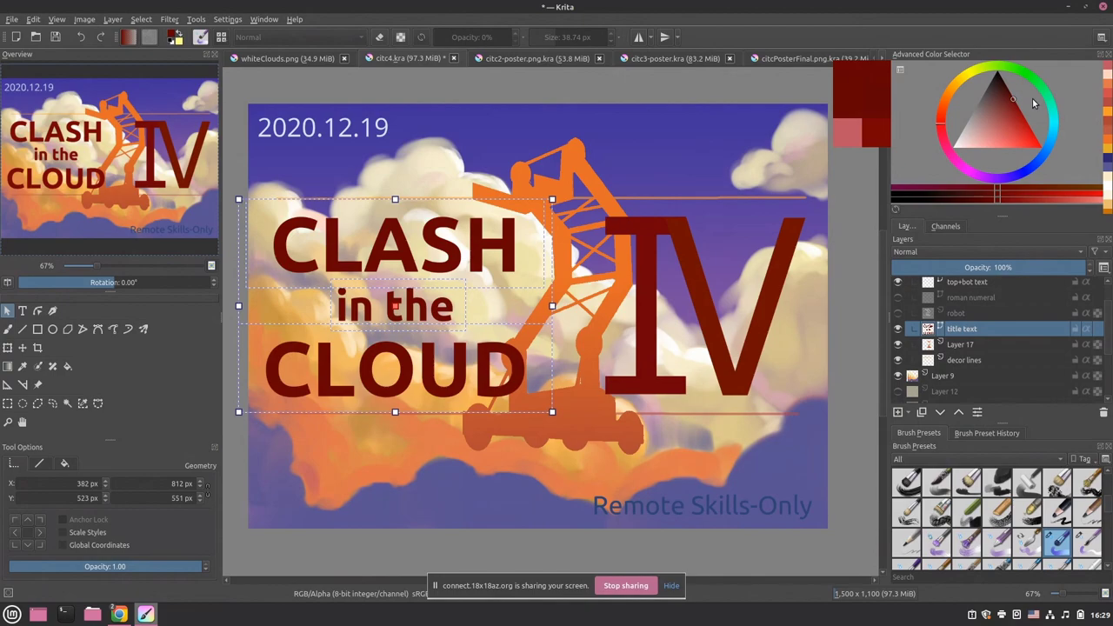
{"action": "left_click", "coordinate": [1017, 107]}
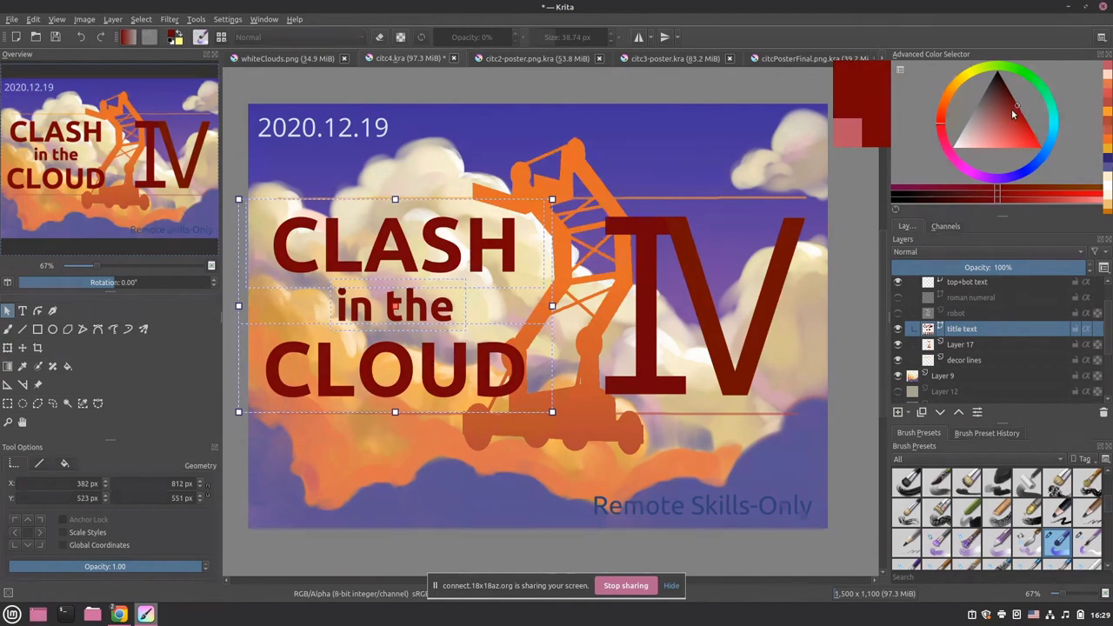
- Try purple, blue and green on the "CLASH in the CLOUD" text and switch back to blue
{"action": "left_click", "coordinate": [1007, 175]}
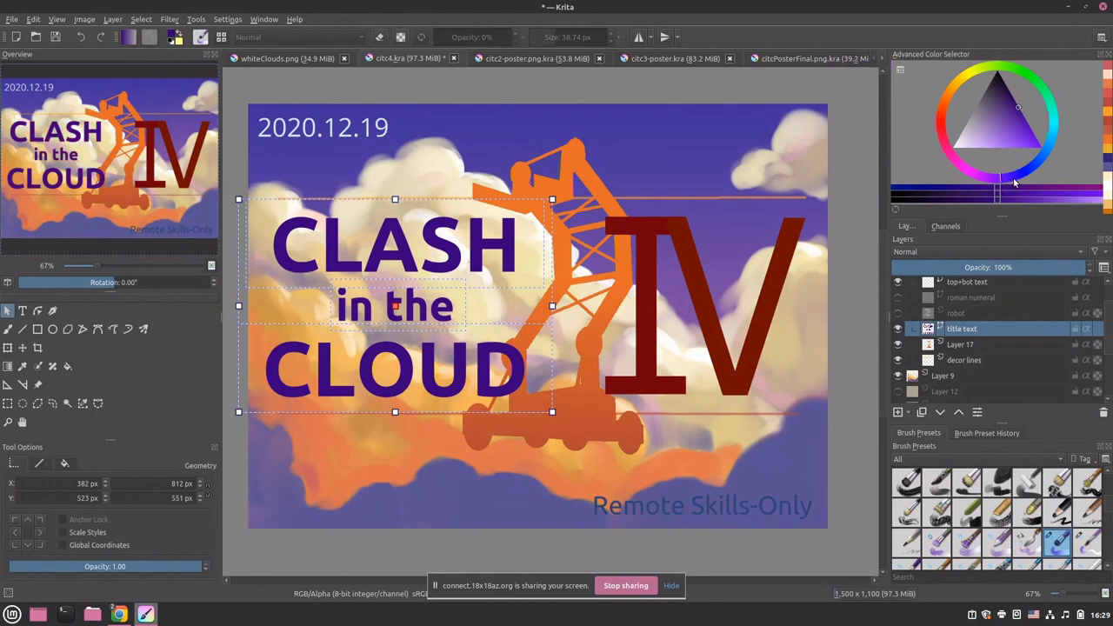
{"action": "left_click", "coordinate": [1021, 176]}
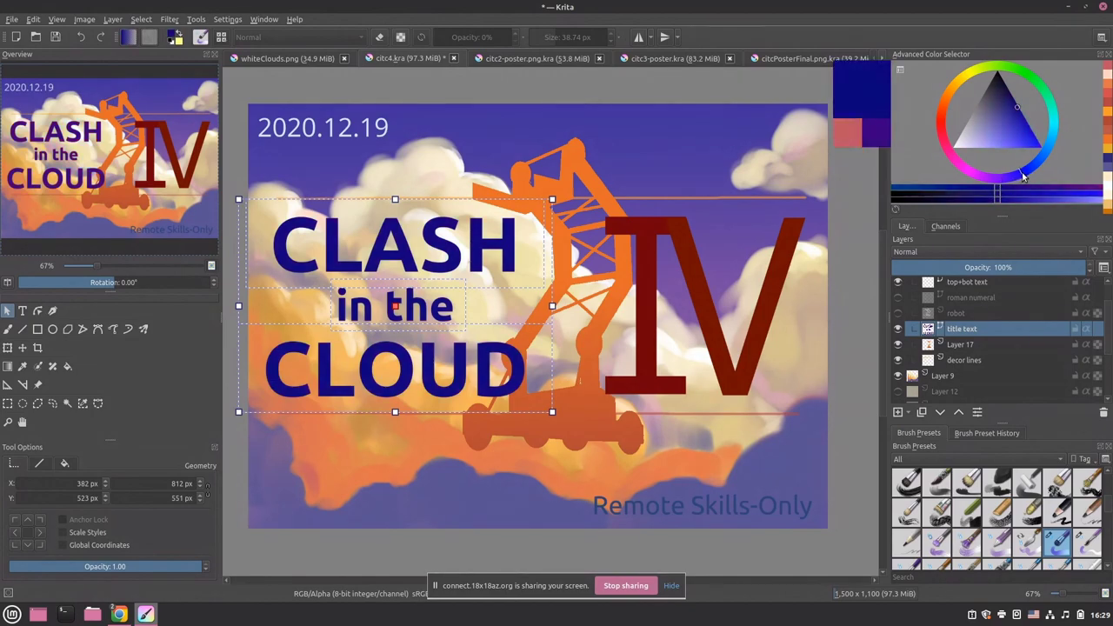
{"action": "left_click_drag", "start_coordinate": [1025, 176], "coordinate": [1069, 80]}
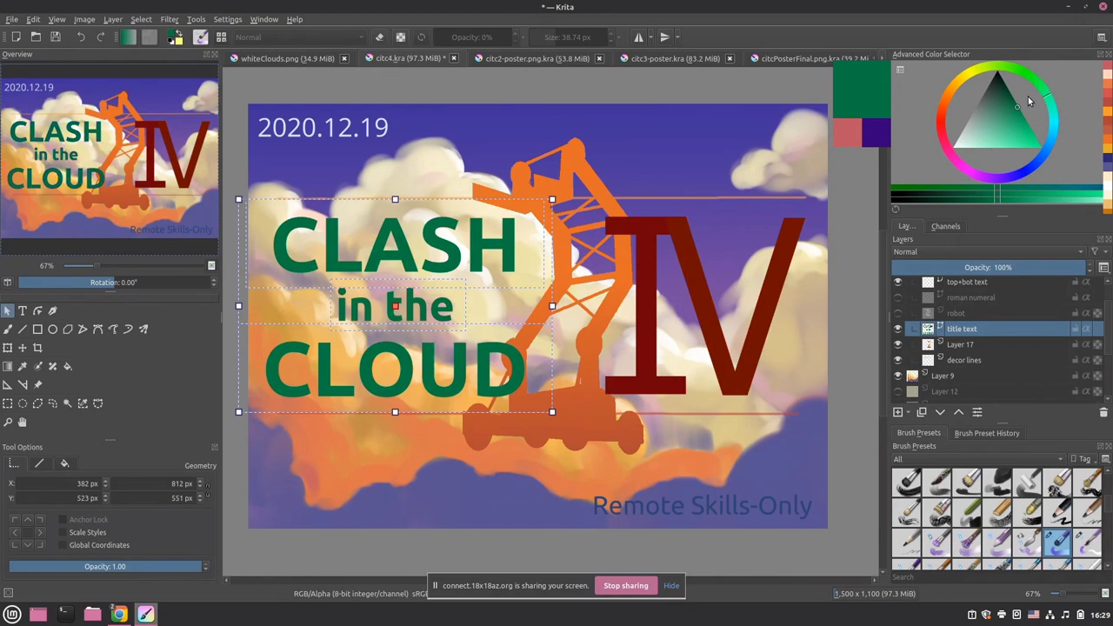
{"action": "key", "text": "x"}
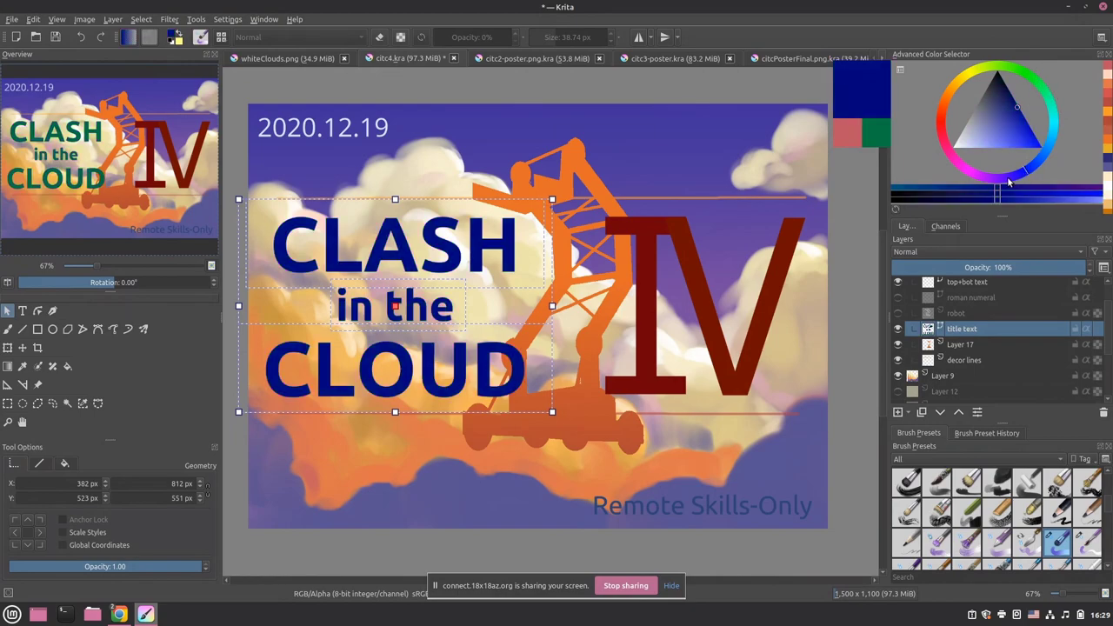
- Compare dark red and blue on the "CLASH in the CLOUD" text and settle on a dark violet-blue
{"action": "left_click", "coordinate": [944, 140]}
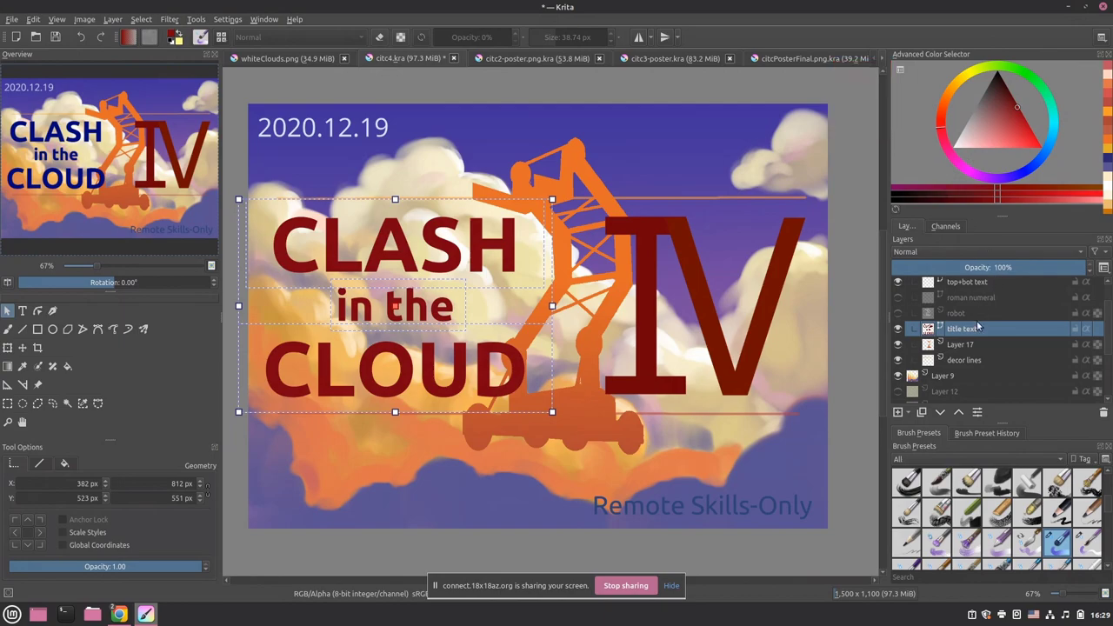
{"action": "left_click", "coordinate": [1024, 171]}
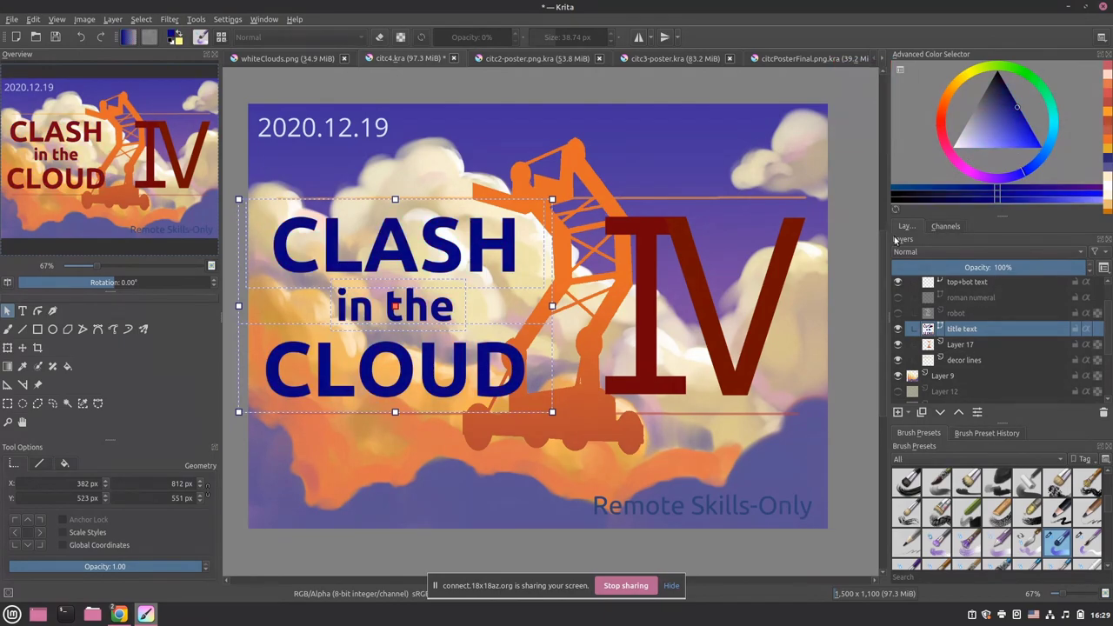
{"action": "left_click", "coordinate": [1014, 179]}
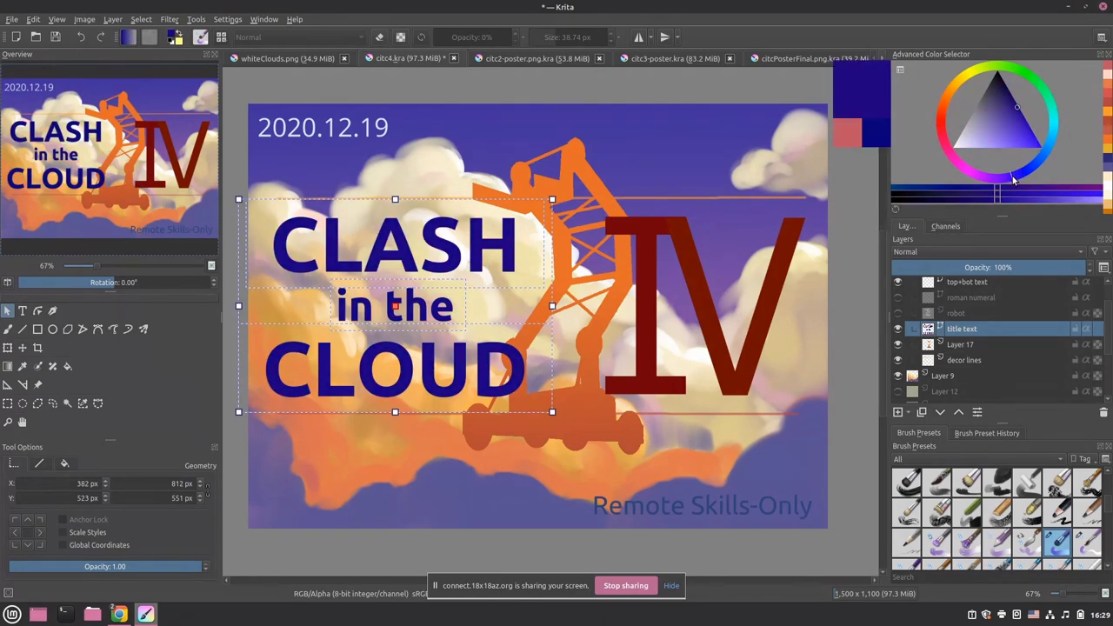
- Recolor the "V" on the visible roman numeral layer to the title's dark blue, save the text edit and close the editor
{"action": "left_click", "coordinate": [1038, 297]}
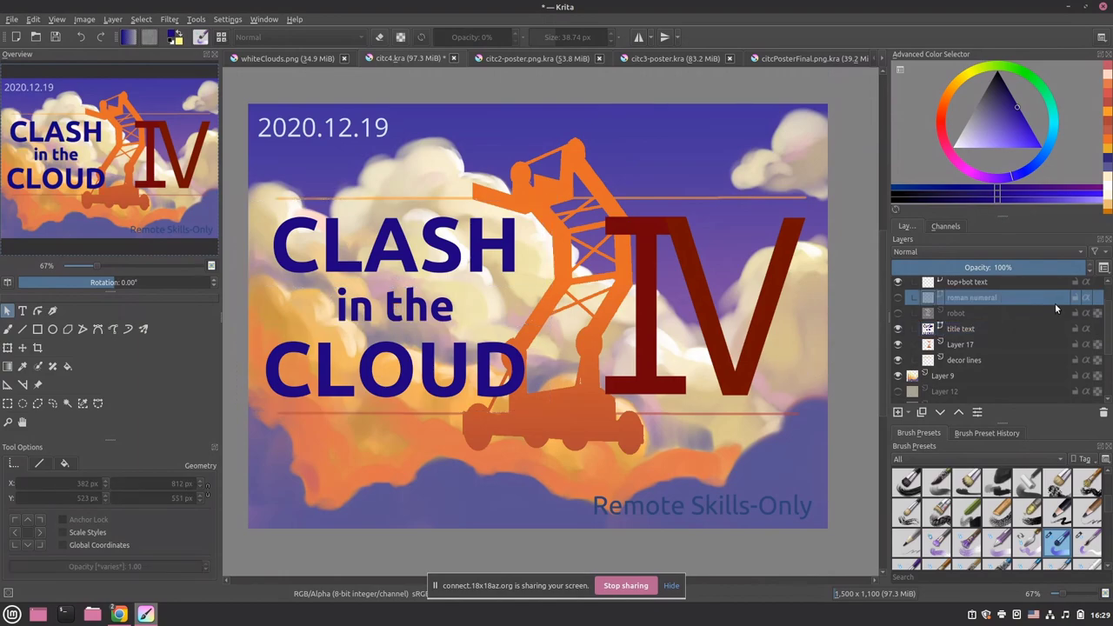
{"action": "left_click_drag", "start_coordinate": [1109, 331], "coordinate": [1110, 305]}
{"action": "left_click", "coordinate": [1014, 300]}
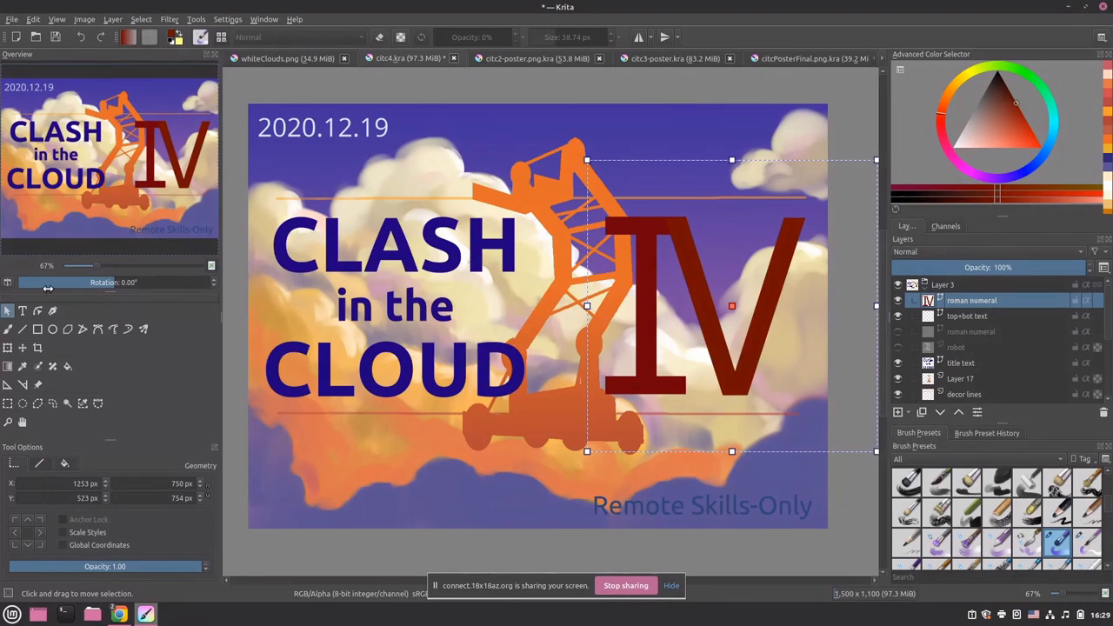
{"action": "double_click", "coordinate": [702, 358]}
{"action": "key", "text": "Tab"}
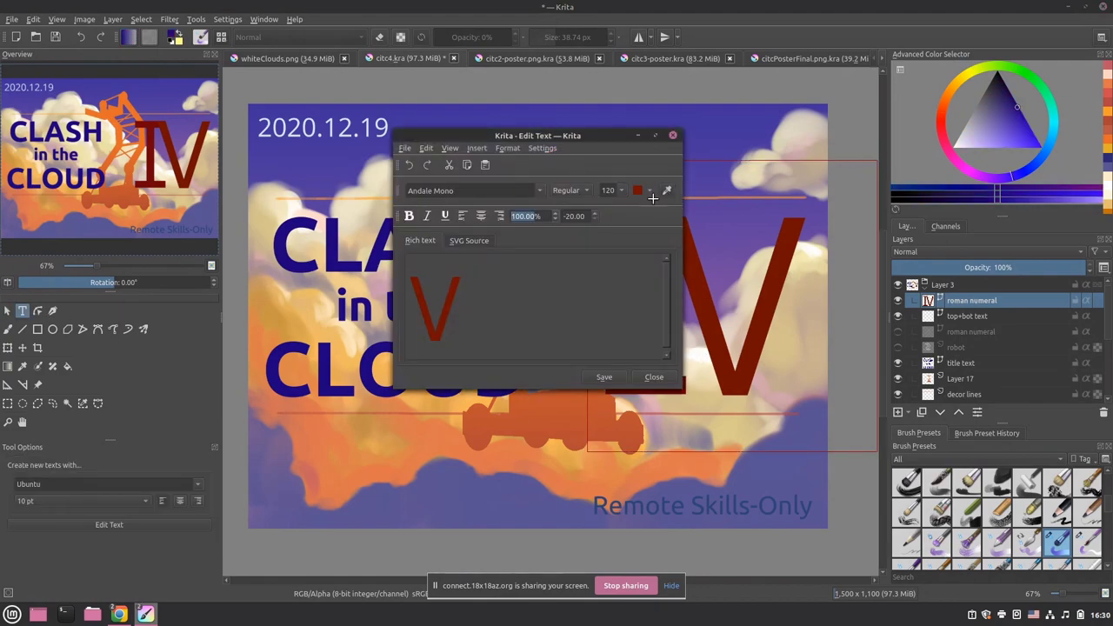
{"action": "left_click", "coordinate": [319, 371]}
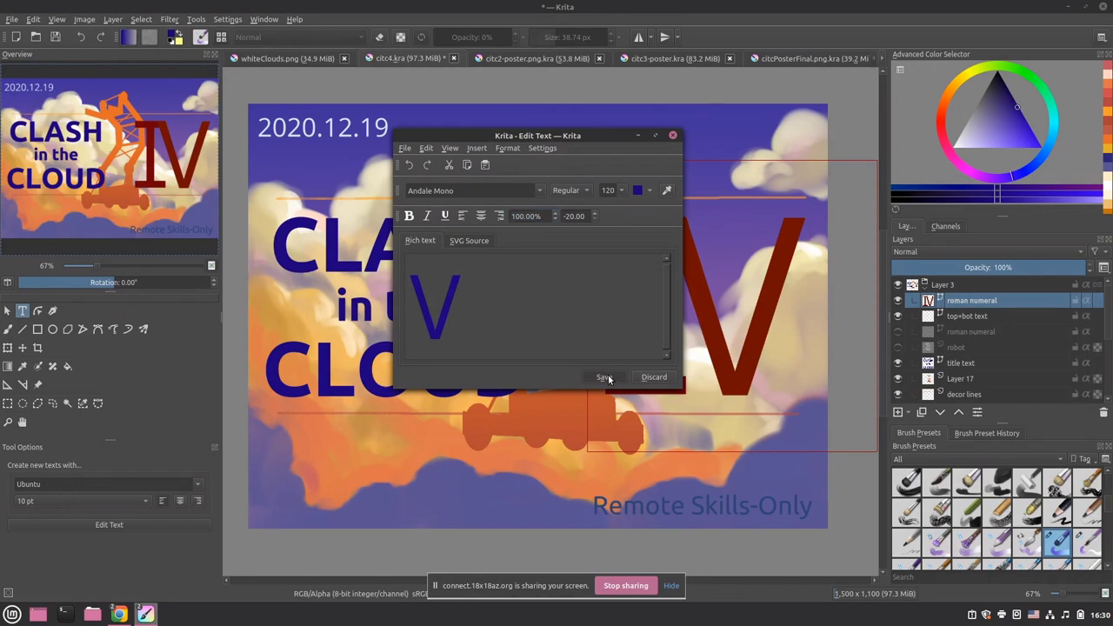
{"action": "left_click", "coordinate": [604, 378]}
{"action": "left_click", "coordinate": [661, 377]}
- Recolor the "I" of the roman numeral to the same dark blue, save the text edit and close the editor
{"action": "key", "text": "t"}
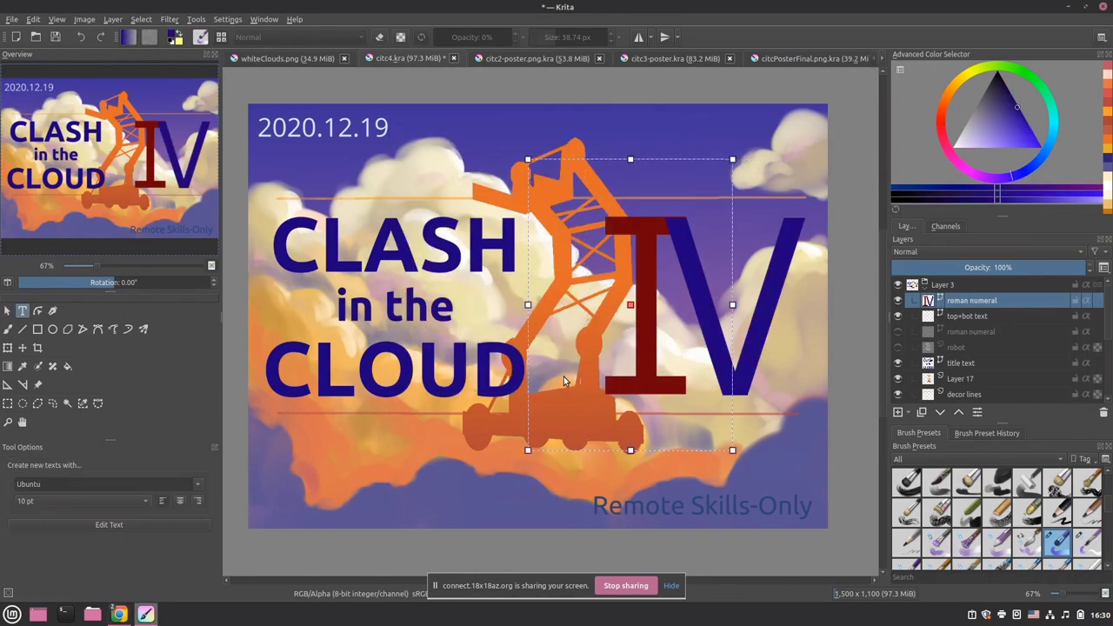
{"action": "left_click", "coordinate": [599, 370]}
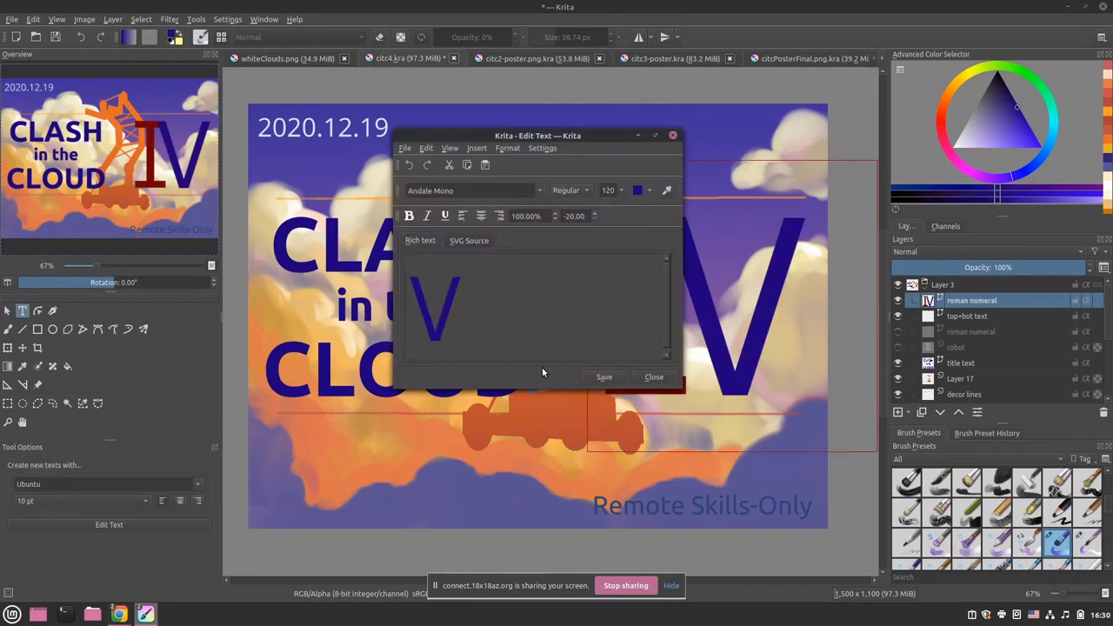
{"action": "left_click", "coordinate": [657, 378]}
{"action": "key", "text": "t"}
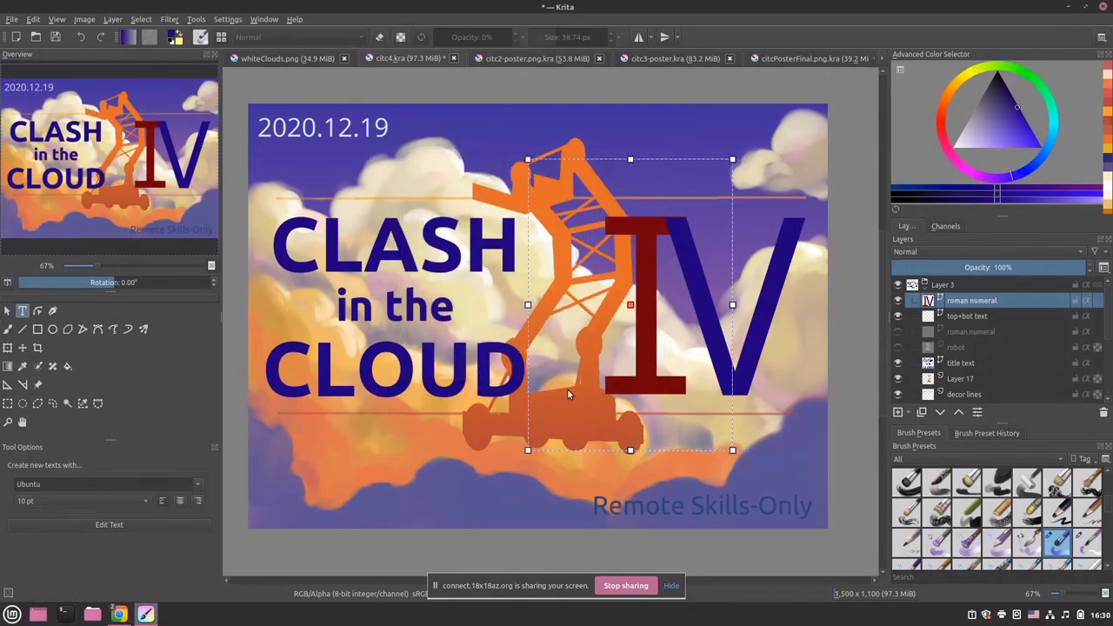
{"action": "left_click", "coordinate": [567, 394]}
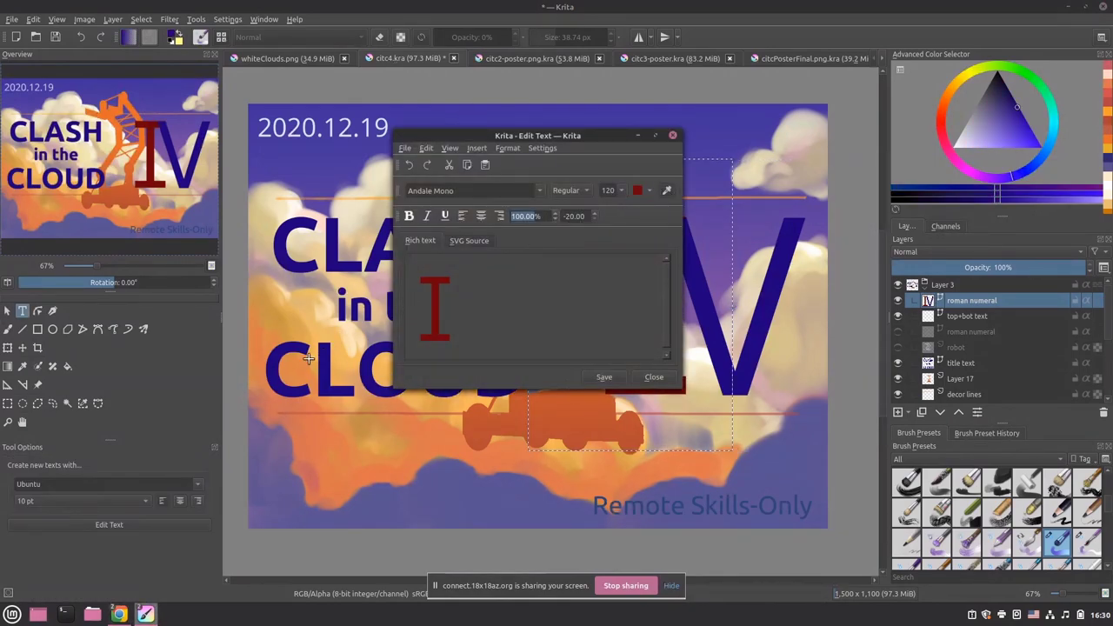
{"action": "left_click", "coordinate": [654, 377]}
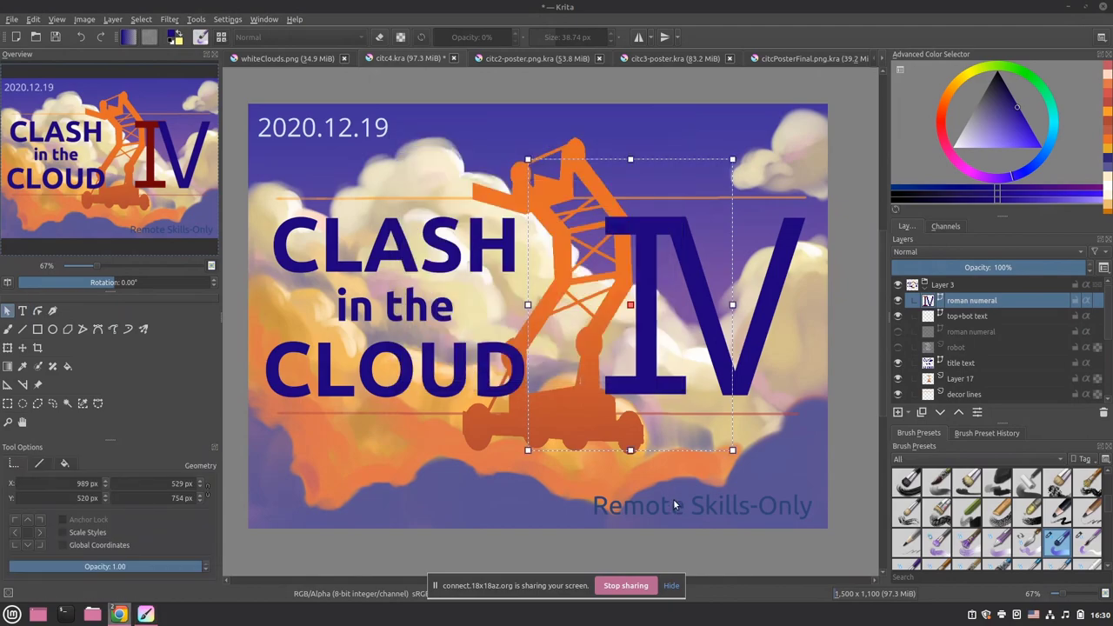
- Nudge the "V" of the roman numeral up to X 1252 px, Y 520 px, level with the top of the "I"
{"action": "left_click", "coordinate": [672, 502]}
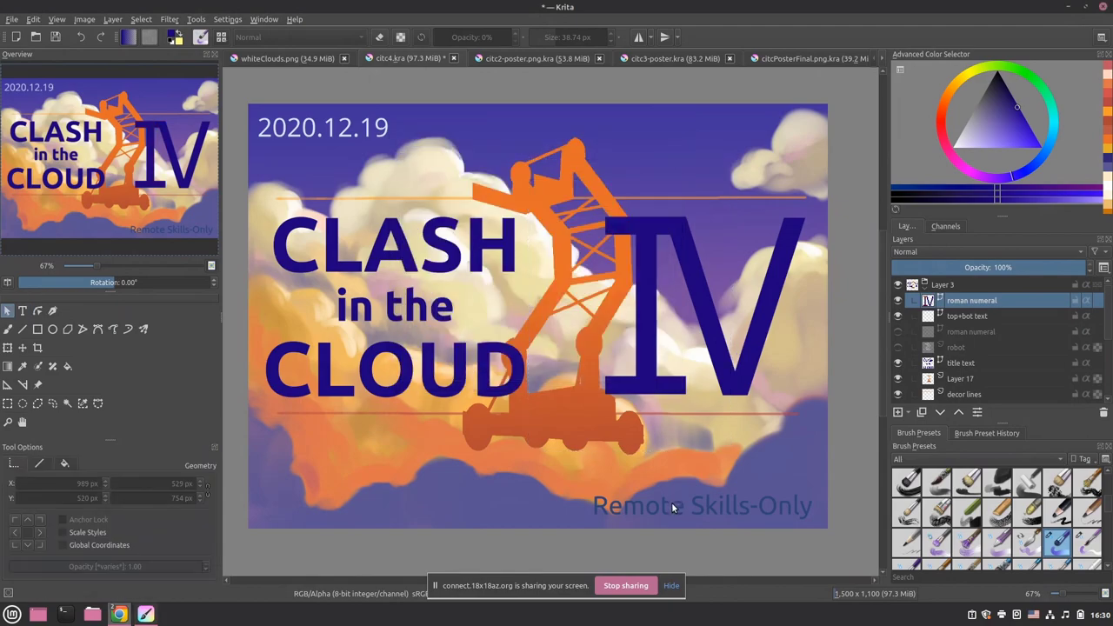
{"action": "left_click", "coordinate": [725, 391]}
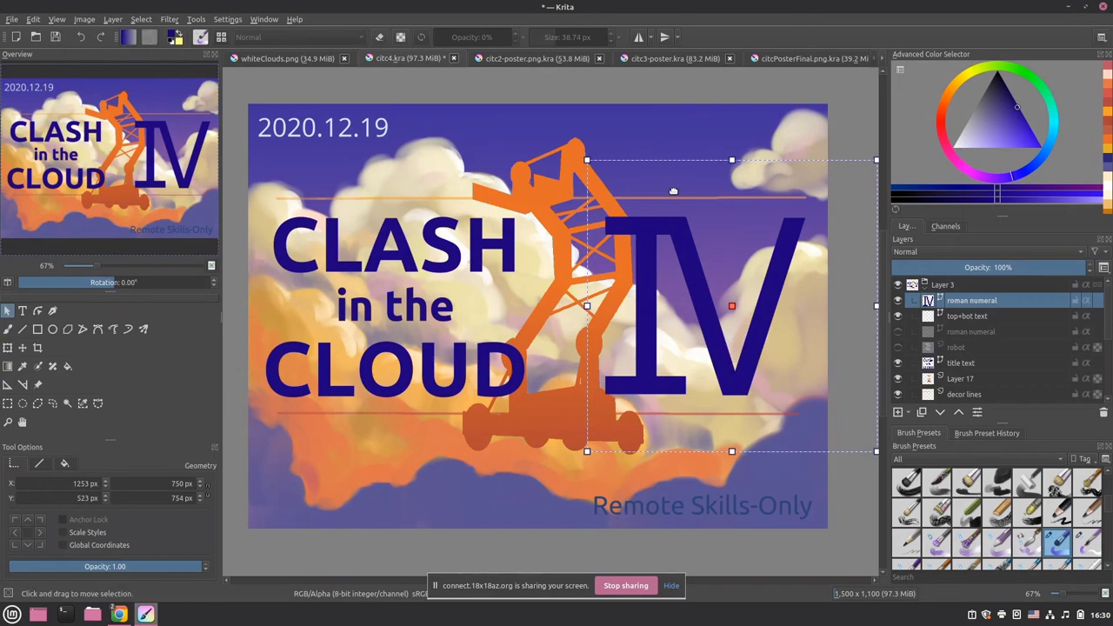
{"action": "scroll", "coordinate": [684, 220], "scroll_direction": "up", "scroll_amount": 3}
{"action": "scroll", "coordinate": [684, 220], "scroll_direction": "up", "scroll_amount": 1}
{"action": "scroll", "coordinate": [577, 258], "scroll_direction": "up", "scroll_amount": 1}
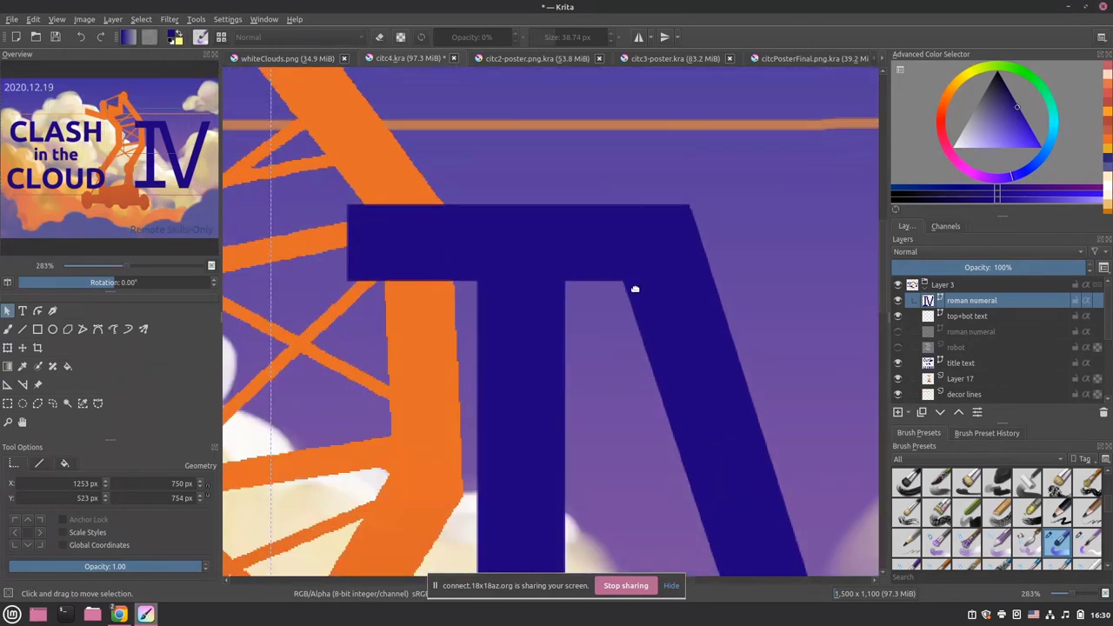
{"action": "left_click_drag", "start_coordinate": [700, 350], "coordinate": [701, 345]}
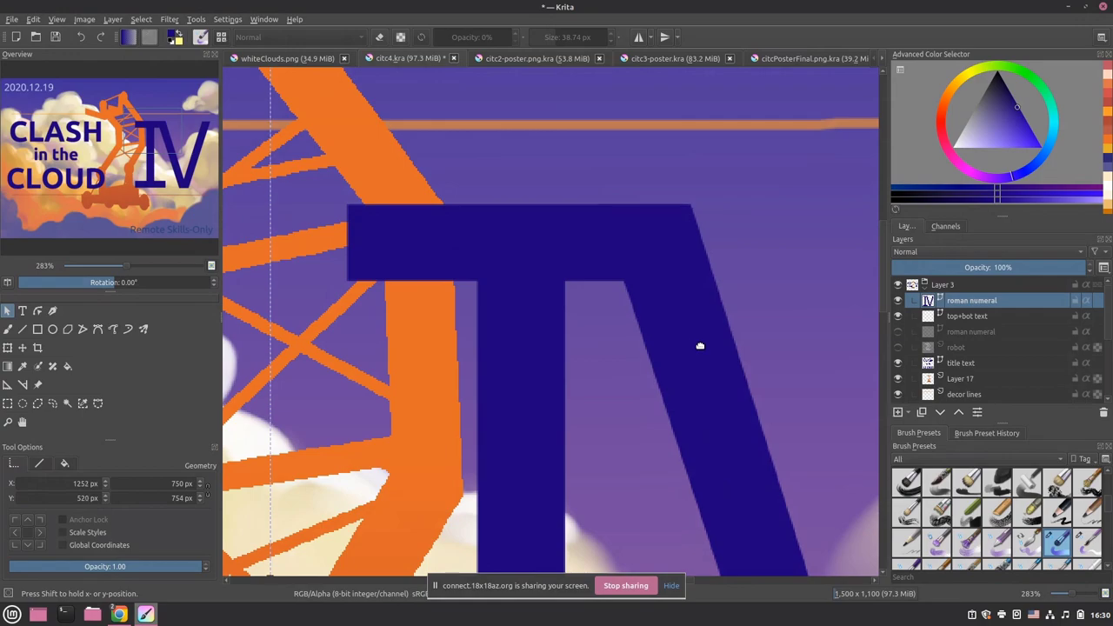
{"action": "scroll", "coordinate": [721, 348], "scroll_direction": "down", "scroll_amount": 4}
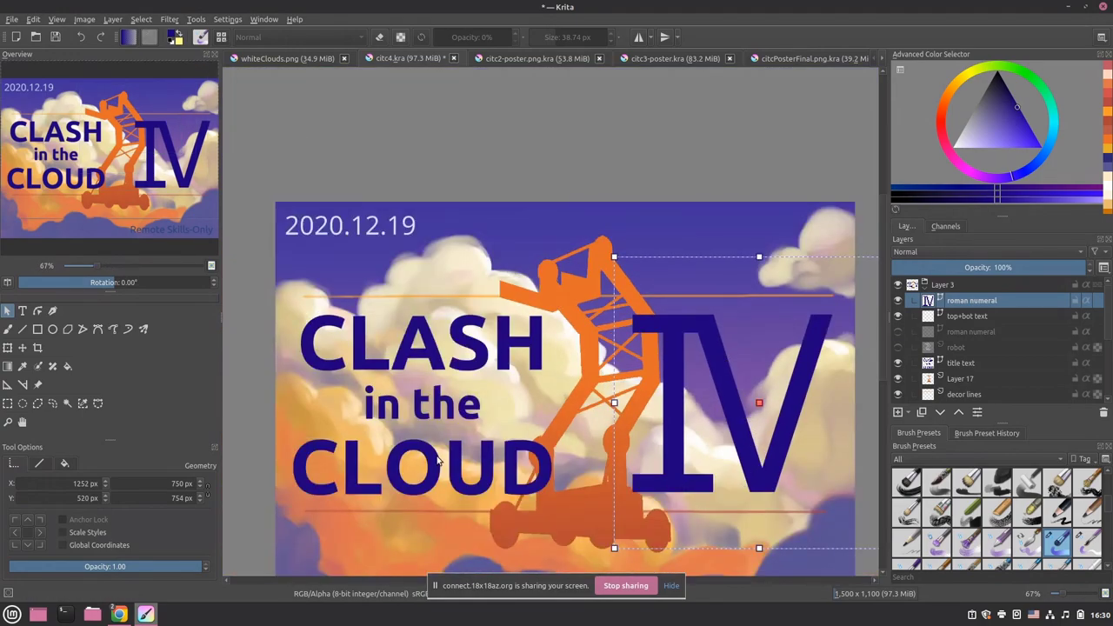
{"action": "left_click_drag", "start_coordinate": [451, 505], "coordinate": [439, 432]}
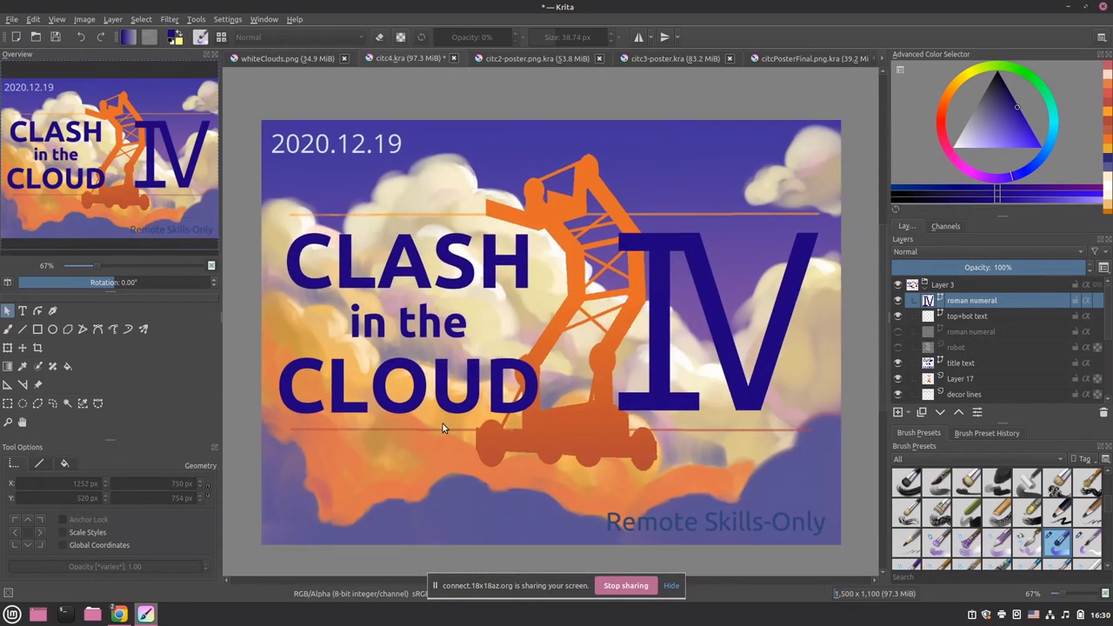
- Select Layer 17 with the robot, activate the brush, and try 67% layer opacity before restoring it to 100%
{"action": "left_click", "coordinate": [1001, 360]}
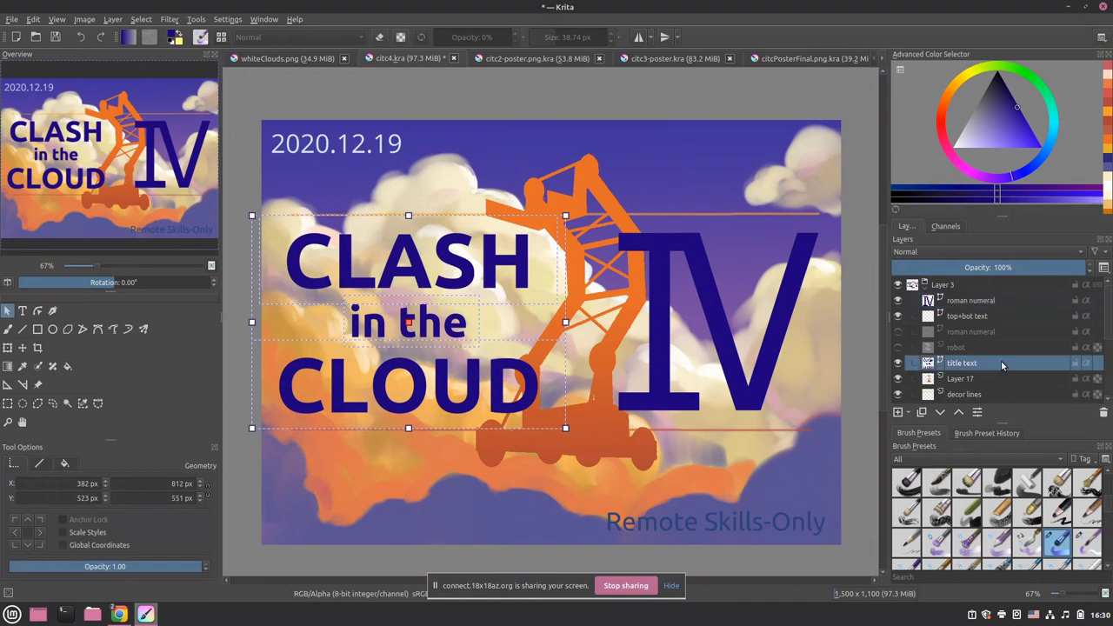
{"action": "scroll", "coordinate": [1001, 360], "scroll_direction": "down", "scroll_amount": 1}
{"action": "left_click", "coordinate": [986, 337]}
{"action": "key", "text": "b"}
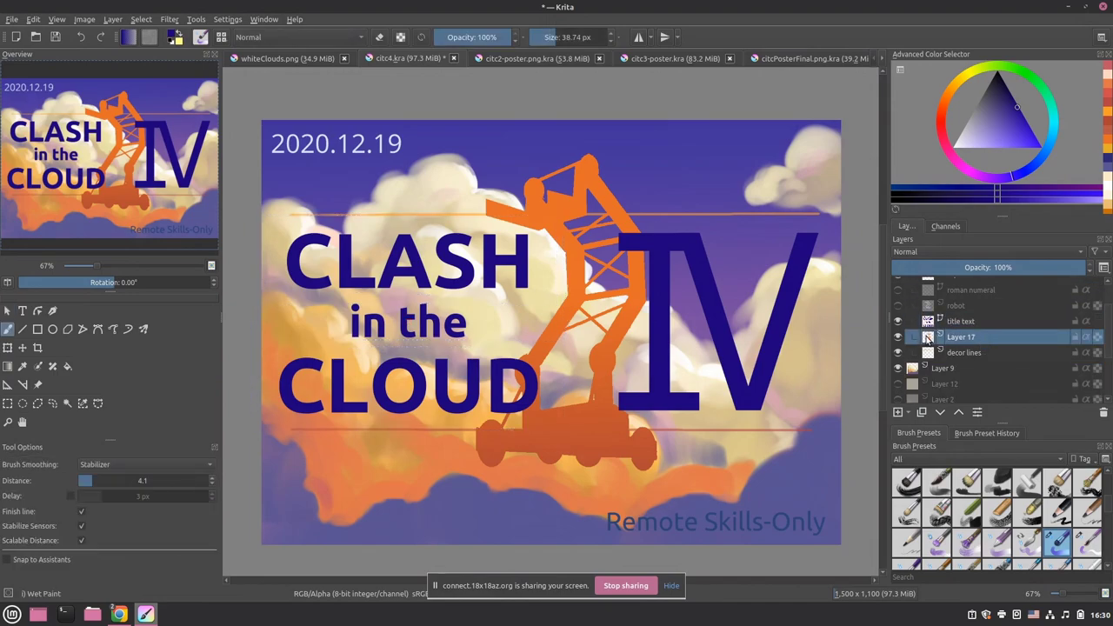
{"action": "left_click", "coordinate": [1022, 267]}
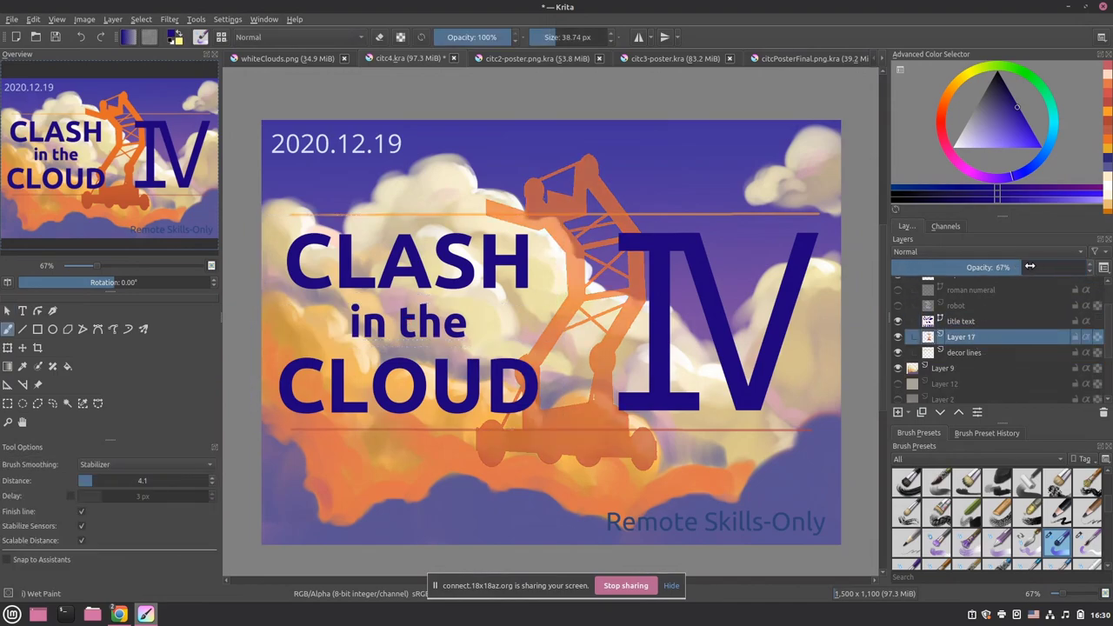
{"action": "left_click", "coordinate": [1089, 267]}
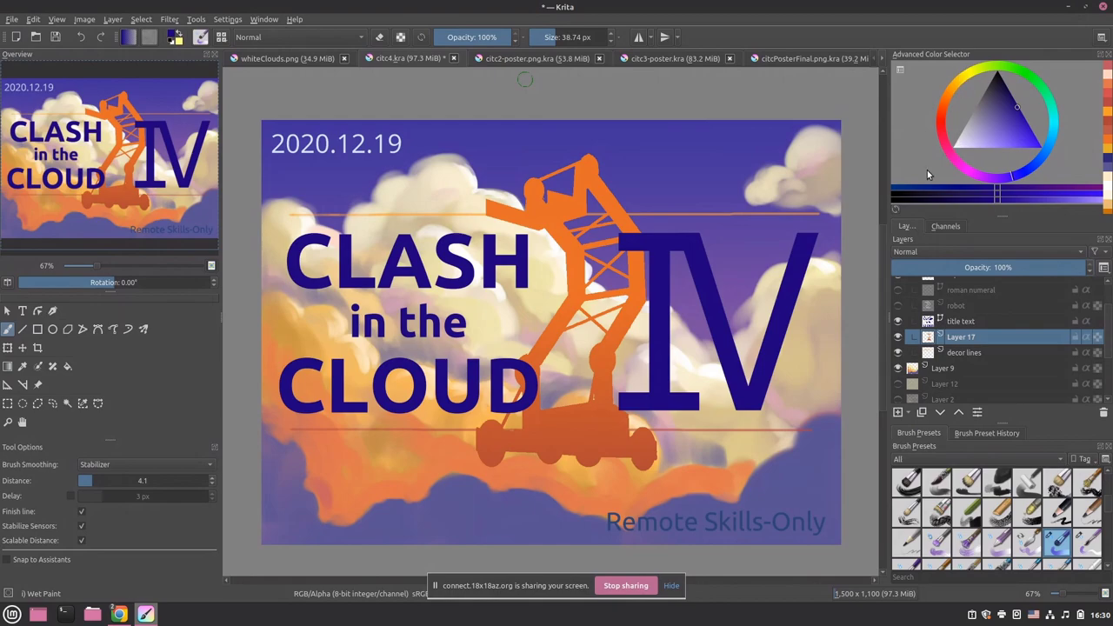
- Isolate Layer 17 so that only the robot silhouette is shown
{"action": "right_click", "coordinate": [967, 341]}
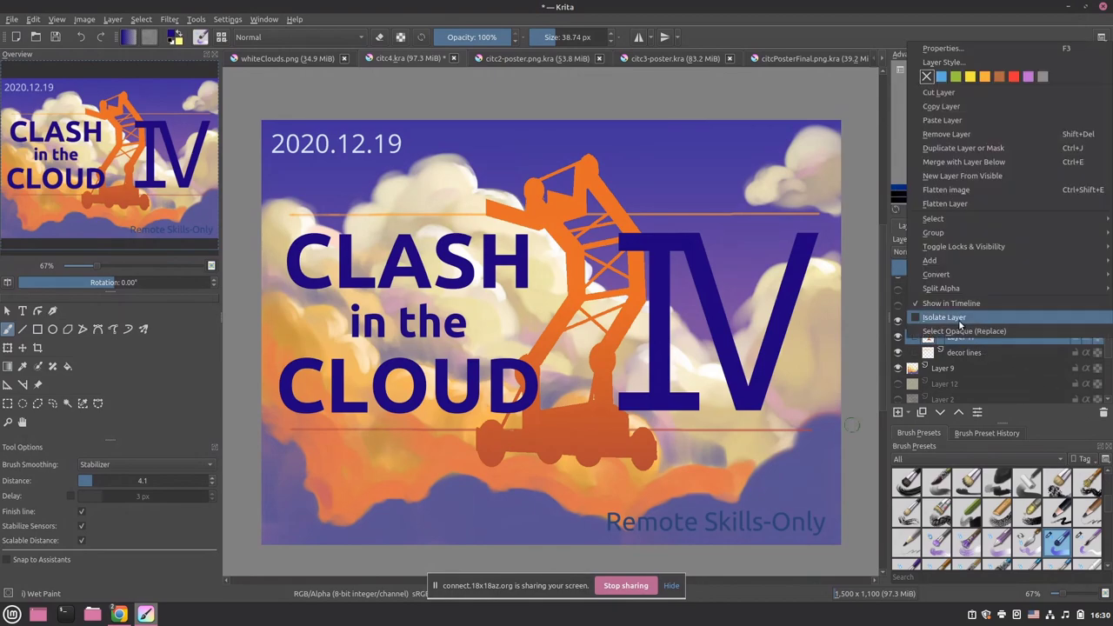
{"action": "left_click", "coordinate": [958, 320]}
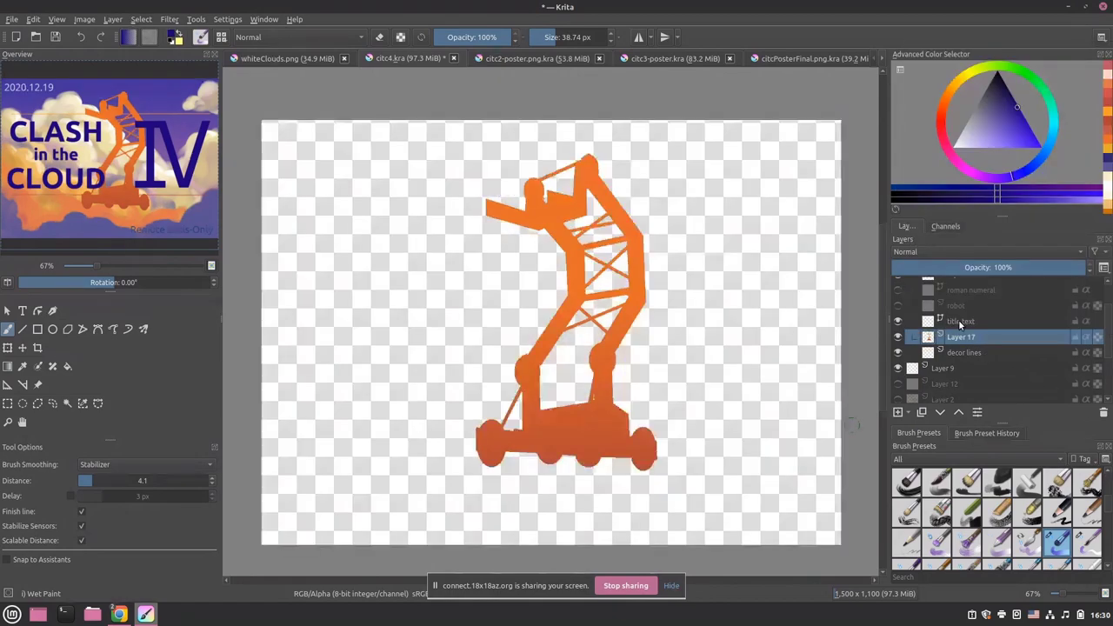
- Select the whole robot silhouette on Layer 17 by contiguous area, excluding the background around it
{"action": "left_click", "coordinate": [141, 19]}
{"action": "left_click", "coordinate": [141, 19]}
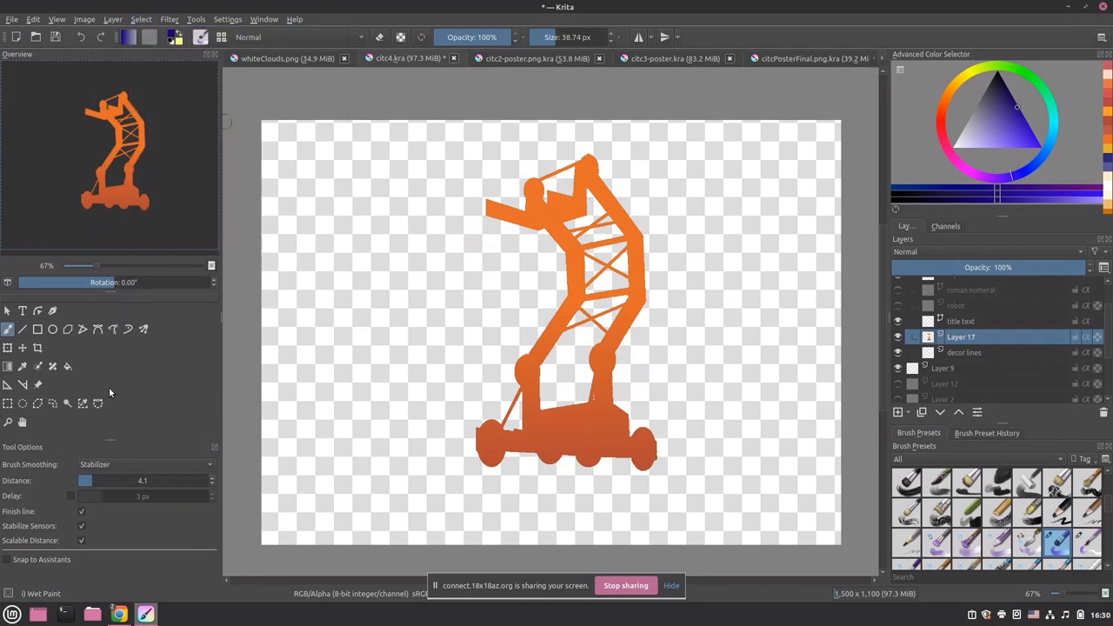
{"action": "left_click", "coordinate": [67, 403]}
{"action": "left_click", "coordinate": [574, 440]}
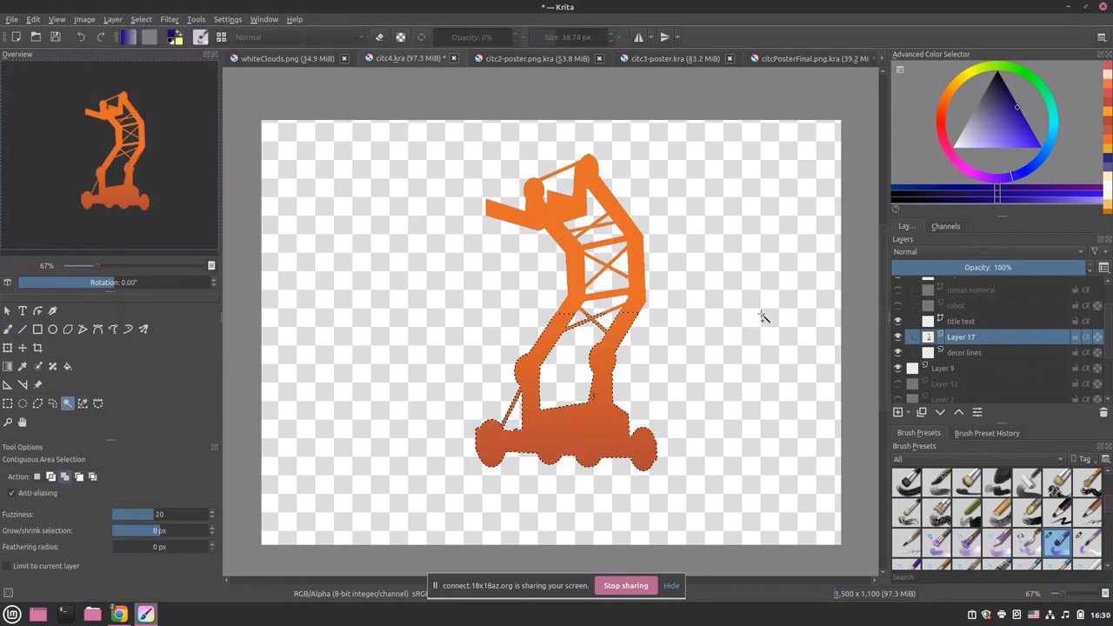
{"action": "left_click", "coordinate": [639, 294], "text": "shift"}
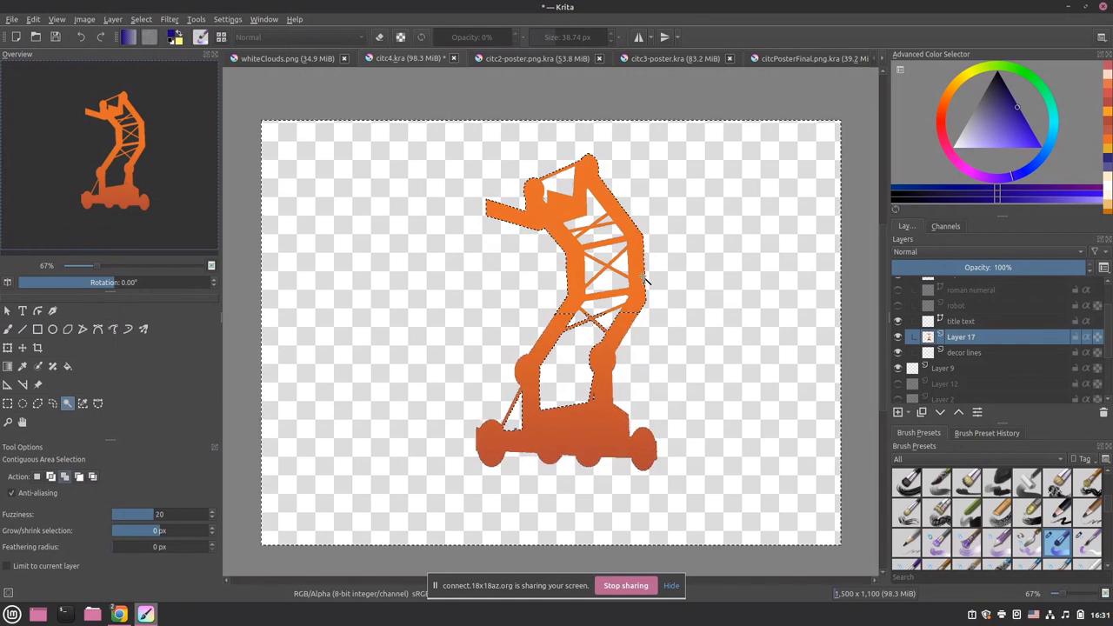
{"action": "key", "text": "ctrl+z"}
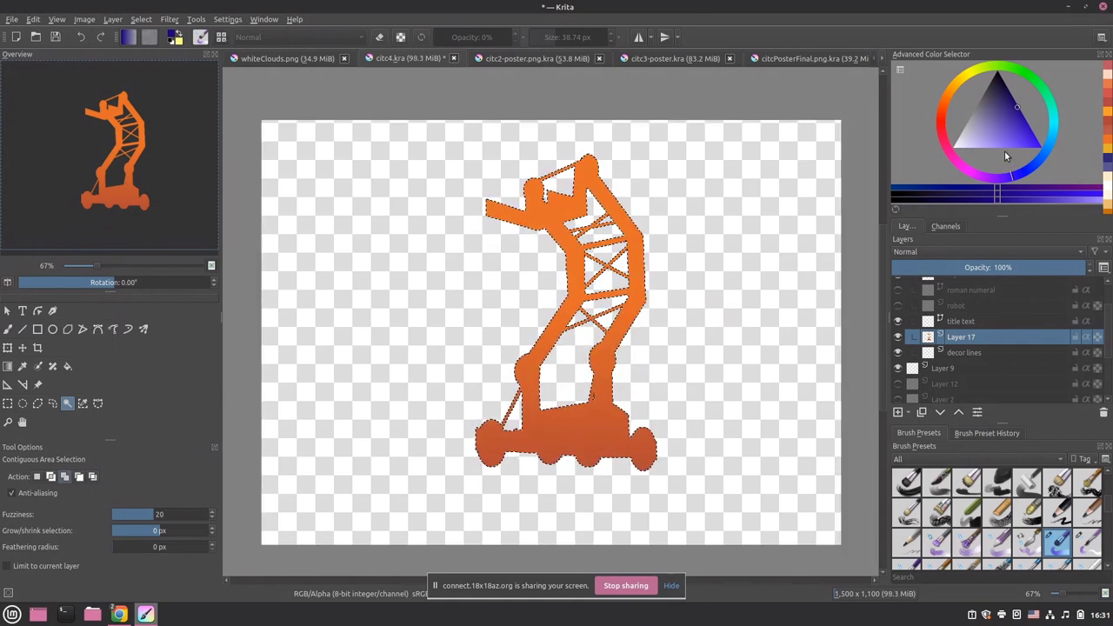
- Try a linear gradient of strong red over the selected robot, fading from the wheels up toward the head
{"action": "left_click", "coordinate": [943, 130]}
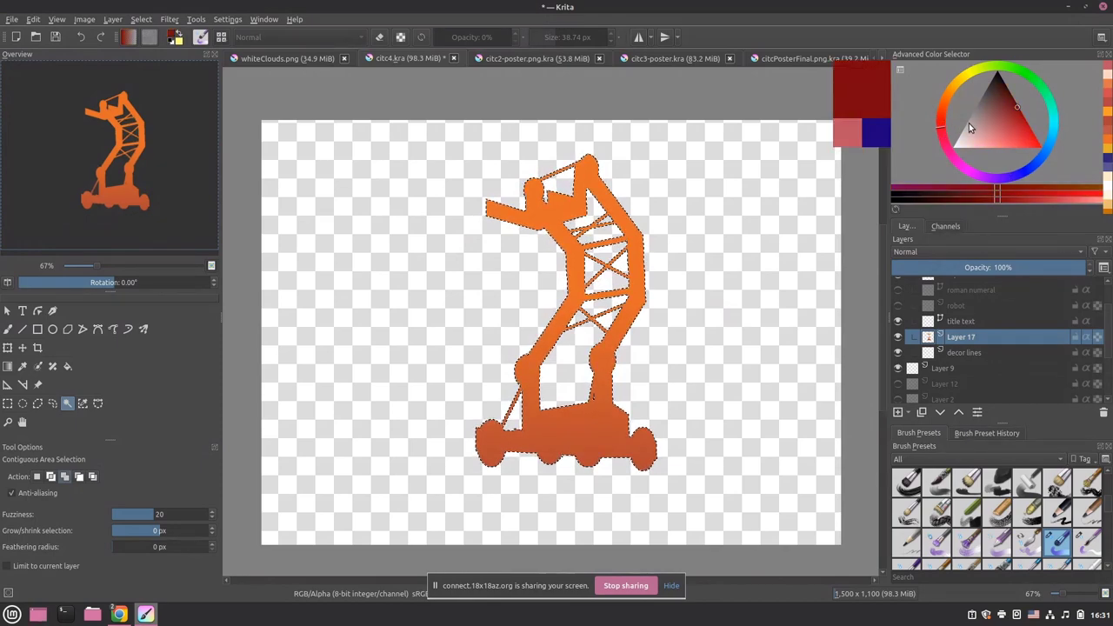
{"action": "left_click_drag", "start_coordinate": [1009, 122], "coordinate": [1034, 122]}
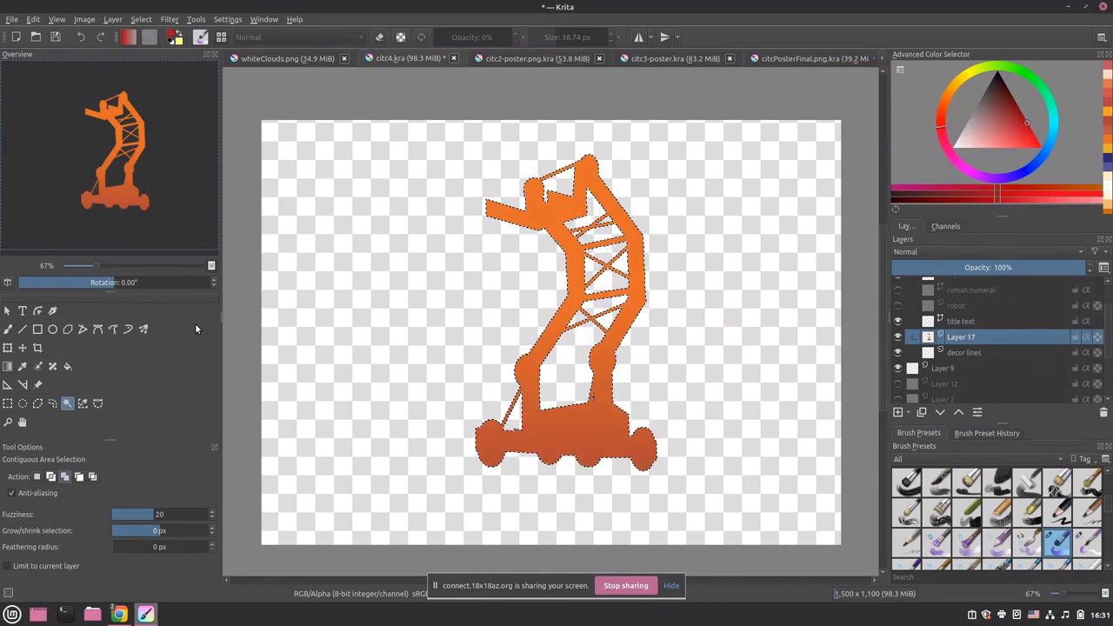
{"action": "left_click", "coordinate": [8, 366]}
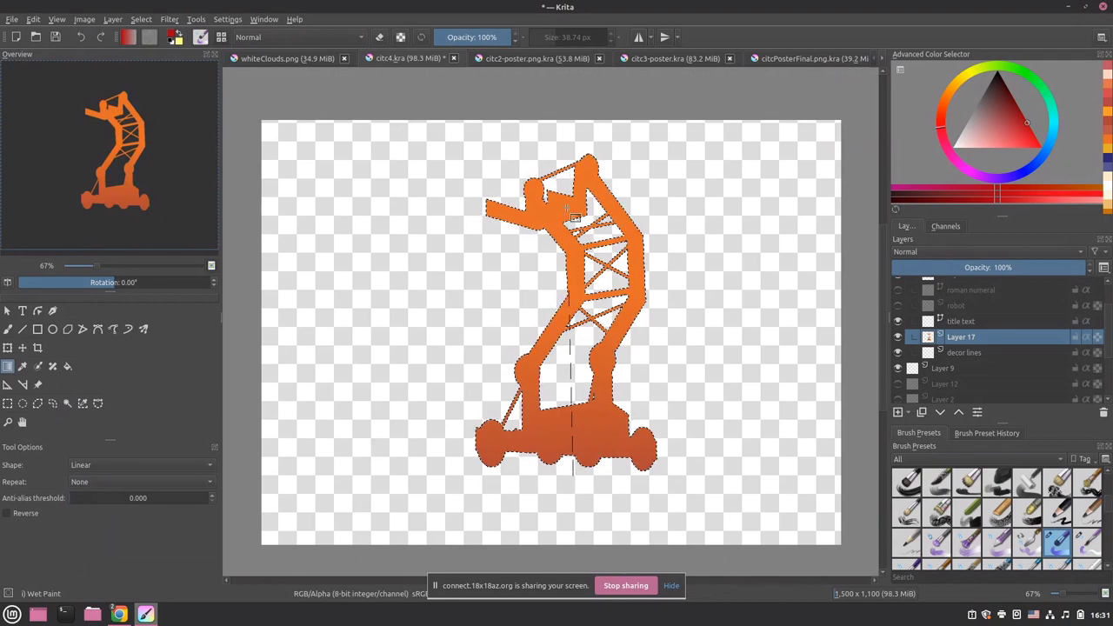
{"action": "left_click_drag", "start_coordinate": [573, 405], "coordinate": [566, 144]}
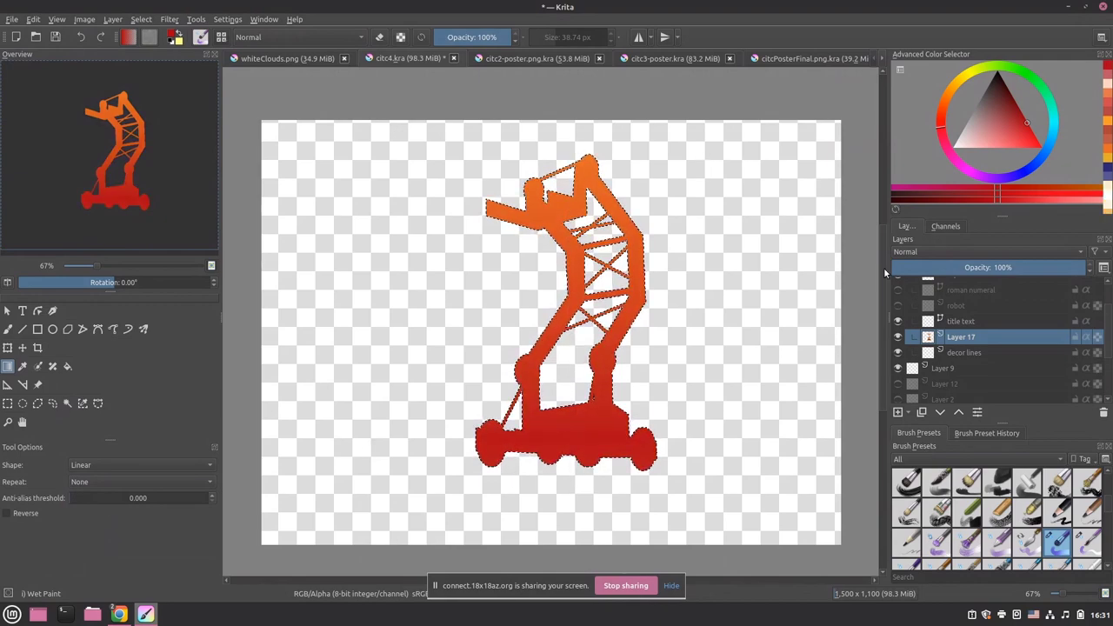
- Stop isolating Layer 17 so the full poster shows, and widen the Overview panel for a larger preview
{"action": "right_click", "coordinate": [995, 338]}
{"action": "left_click", "coordinate": [985, 323]}
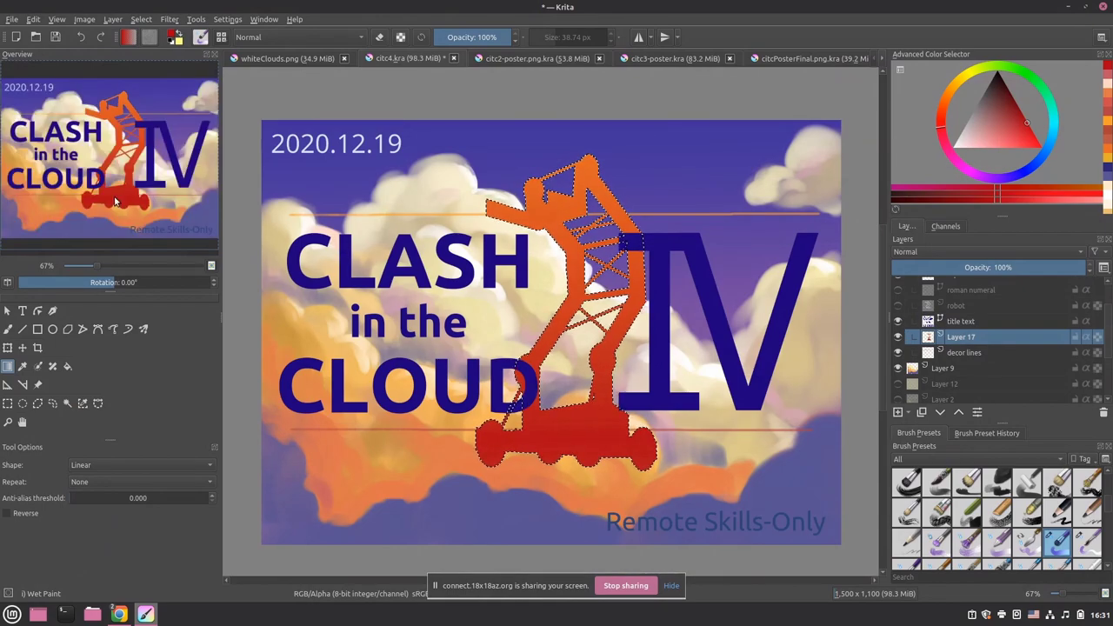
{"action": "left_click_drag", "start_coordinate": [224, 252], "coordinate": [294, 261]}
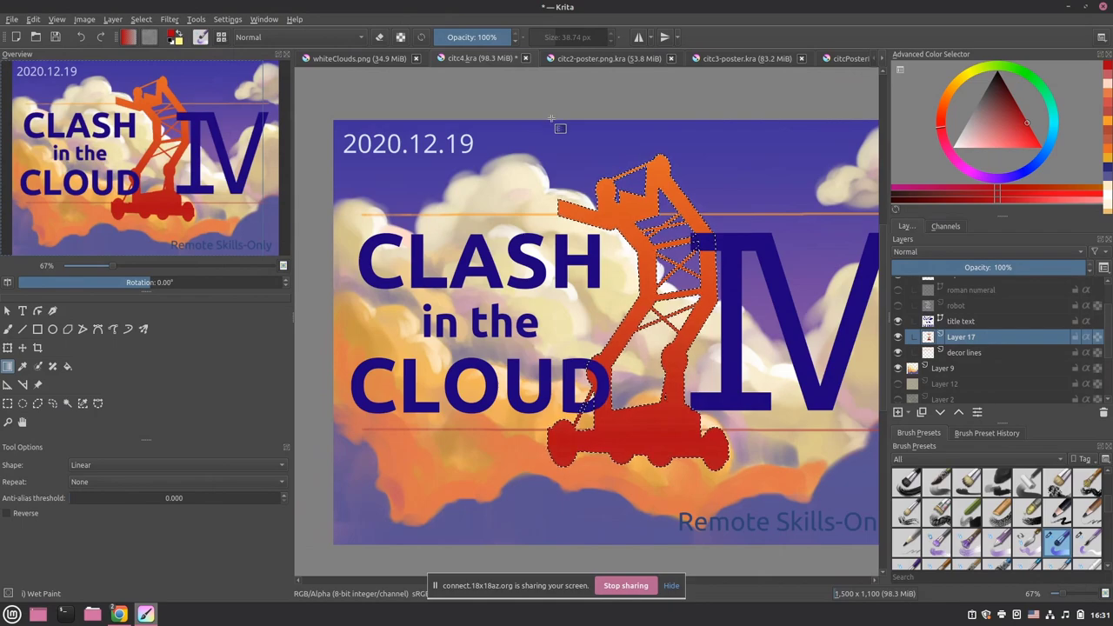
- Try a linear gradient of muted dusty rose over the robot's base and legs
{"action": "left_click_drag", "start_coordinate": [1020, 125], "coordinate": [989, 120]}
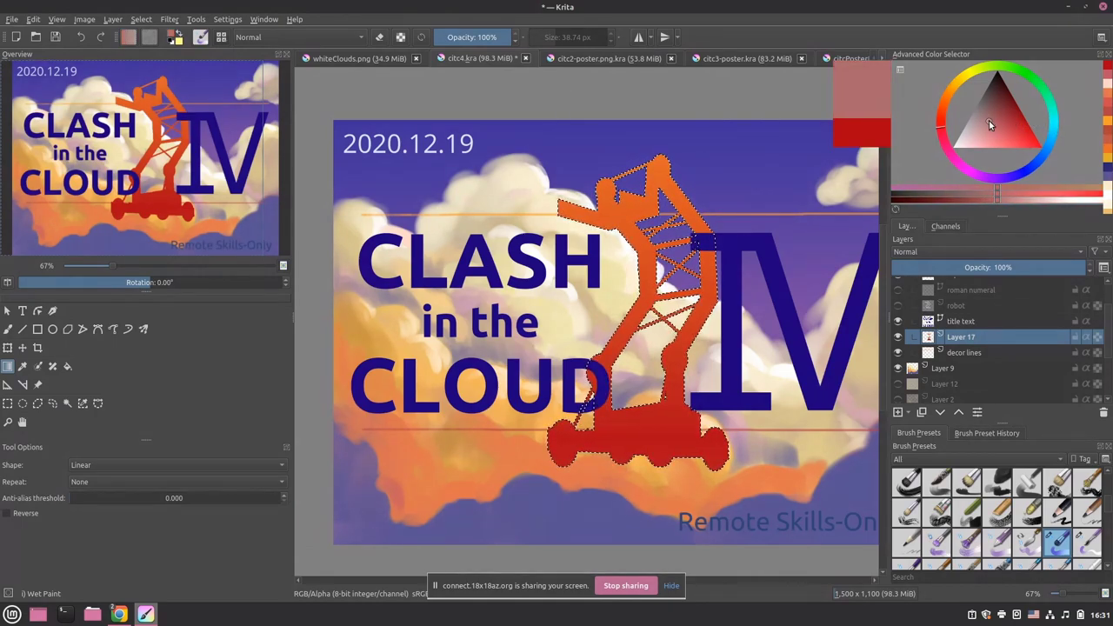
{"action": "left_click_drag", "start_coordinate": [643, 287], "coordinate": [643, 287]}
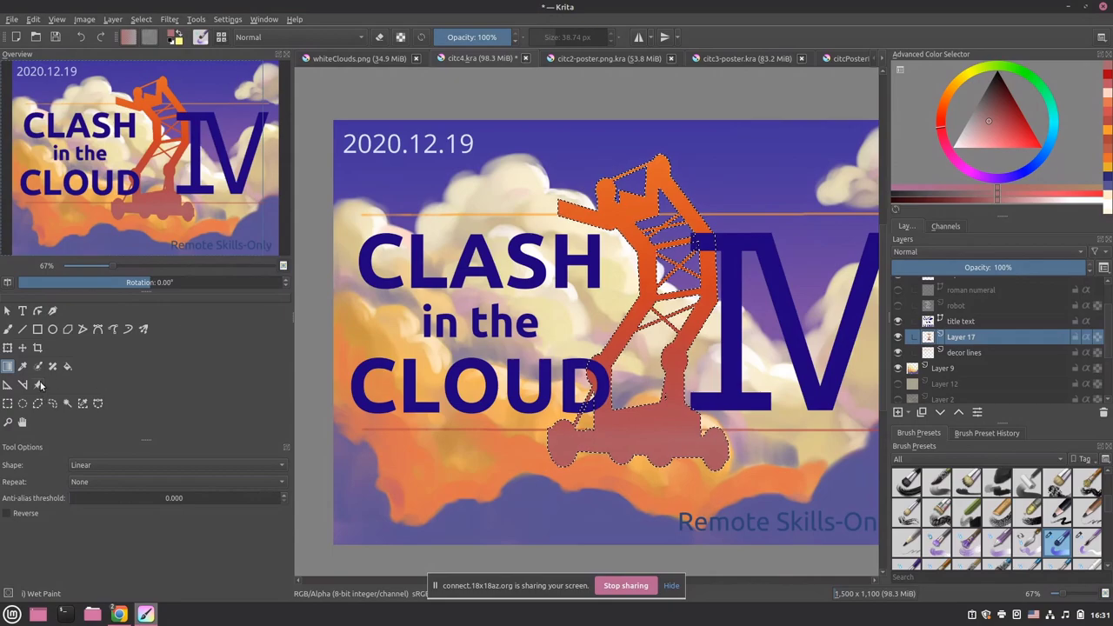
{"action": "left_click", "coordinate": [67, 366]}
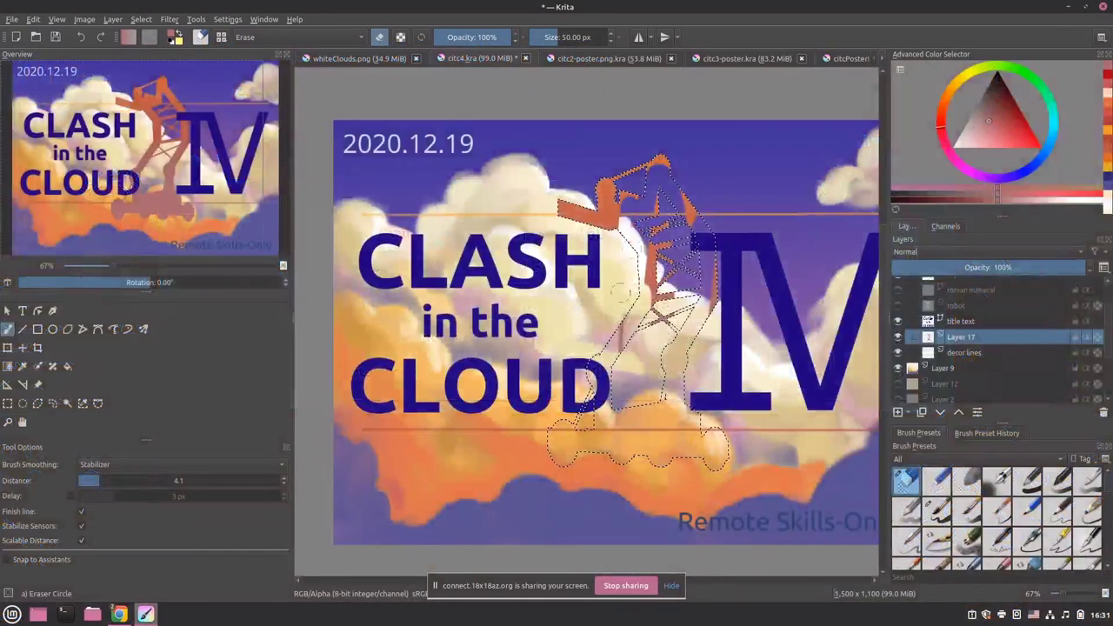
- Erase the robot's color inside its selection on Layer 17 and hide the decor lines layer
{"action": "mouse_move", "coordinate": [621, 291]}
{"action": "left_mouse_down"}
{"action": "mouse_move", "coordinate": [635, 243]}
{"action": "mouse_move", "coordinate": [647, 299]}
{"action": "mouse_move", "coordinate": [641, 267]}
{"action": "mouse_move", "coordinate": [580, 185]}
{"action": "mouse_move", "coordinate": [647, 207]}
{"action": "left_mouse_up"}
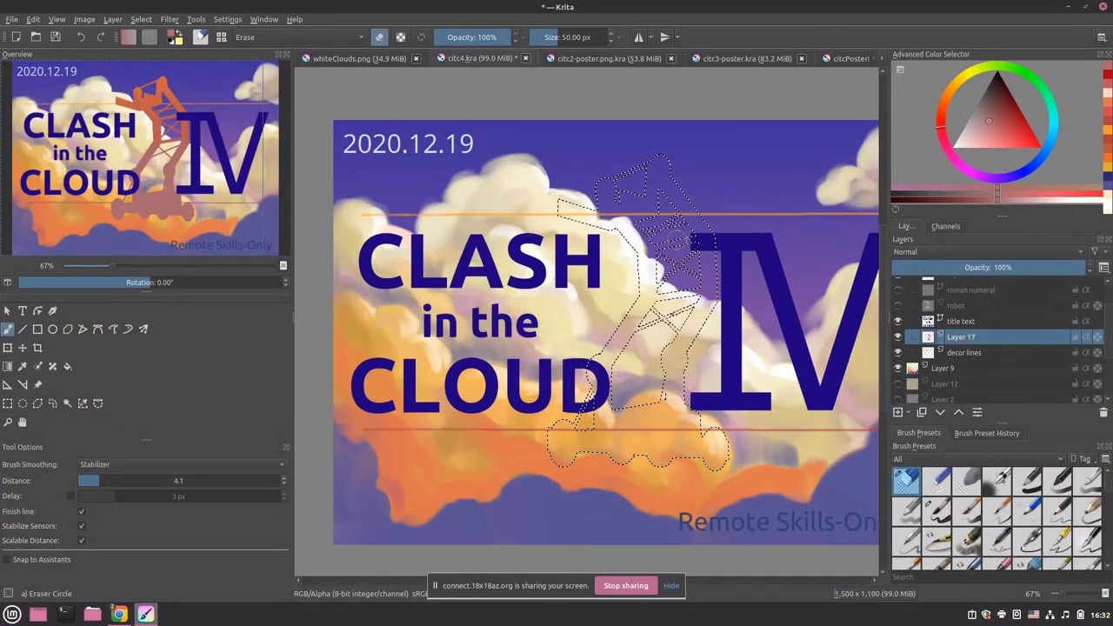
{"action": "left_click", "coordinate": [897, 352]}
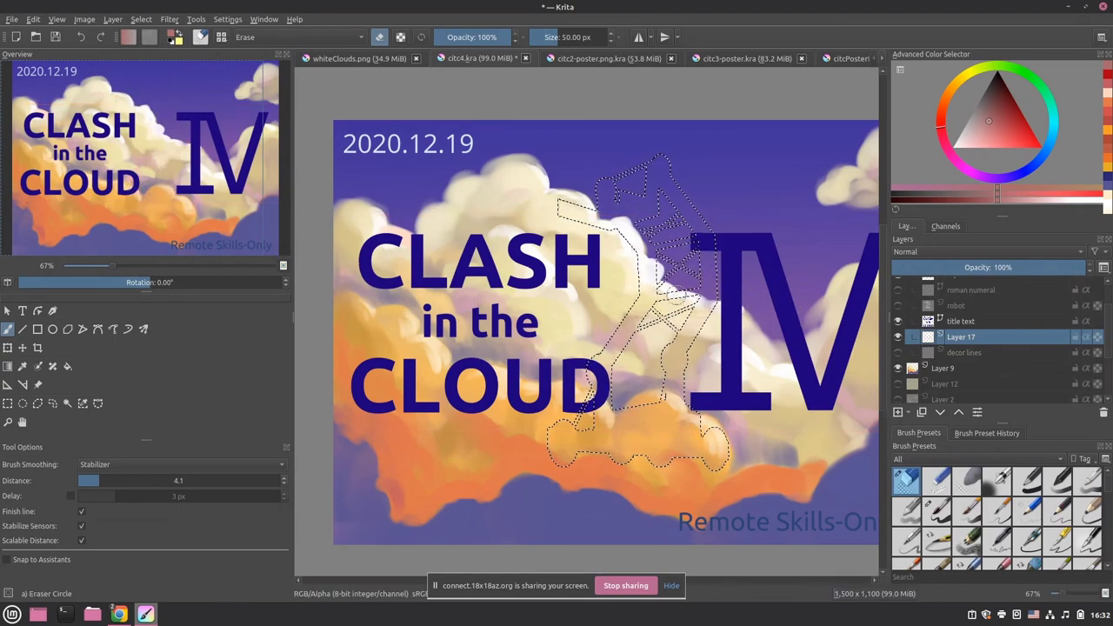
{"action": "left_click_drag", "start_coordinate": [764, 361], "coordinate": [746, 335]}
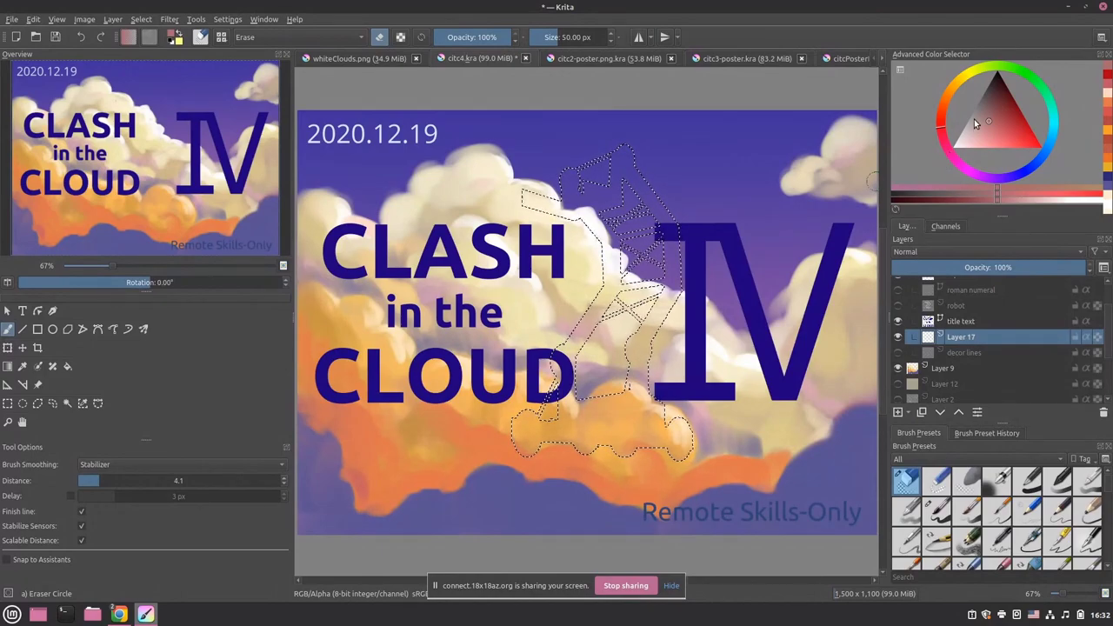
- Fill the robot selection with light lavender, choosing the Basic-5 Size brush preset to leave eraser mode
{"action": "left_click", "coordinate": [998, 179]}
{"action": "left_click_drag", "start_coordinate": [996, 128], "coordinate": [985, 140]}
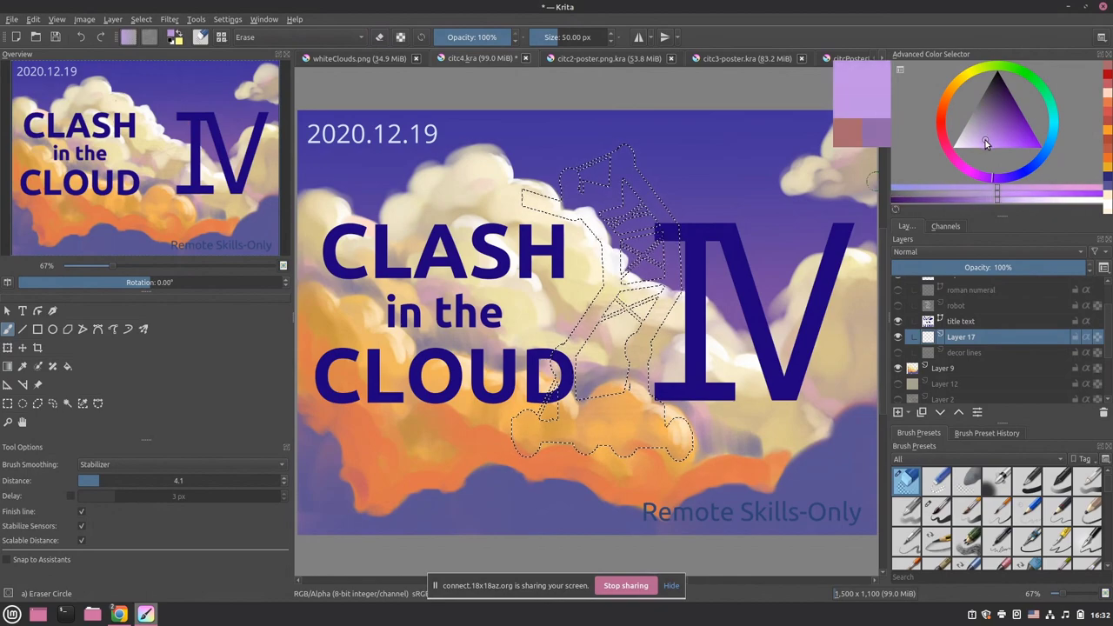
{"action": "left_click", "coordinate": [67, 366]}
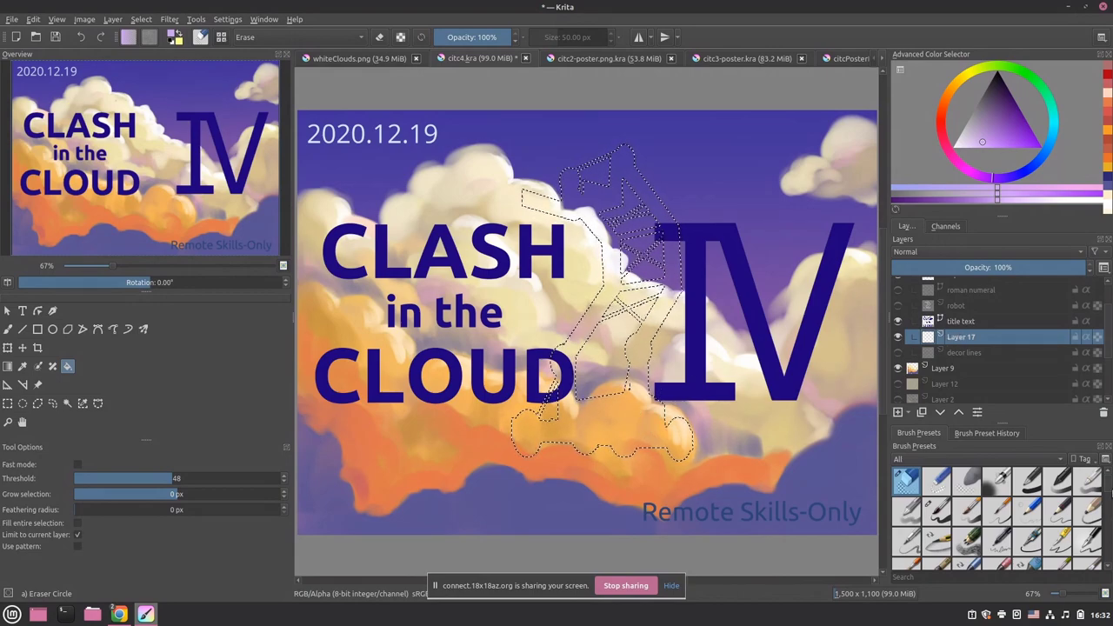
{"action": "scroll", "coordinate": [1051, 508], "scroll_direction": "down", "scroll_amount": 8}
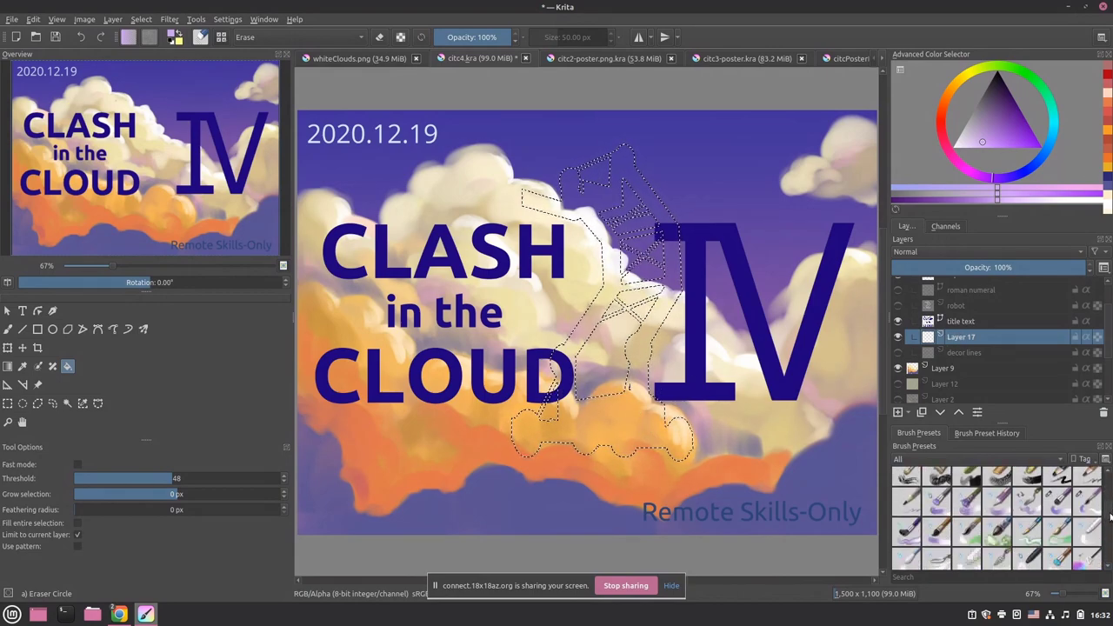
{"action": "left_click", "coordinate": [1050, 509]}
{"action": "scroll", "coordinate": [1092, 513], "scroll_direction": "up", "scroll_amount": 5}
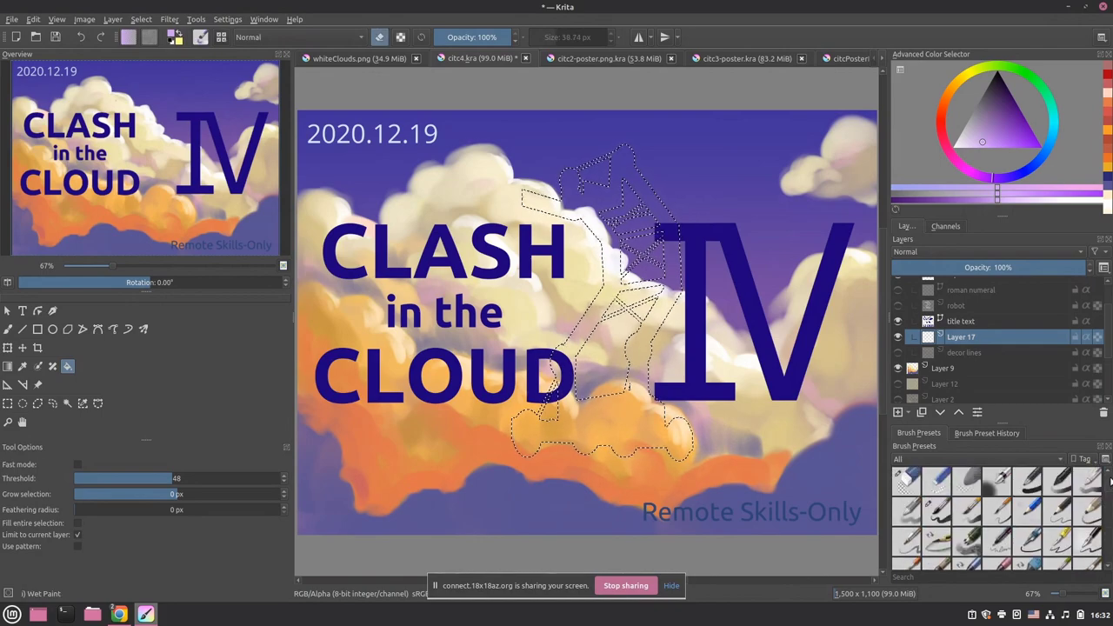
{"action": "left_click", "coordinate": [937, 510]}
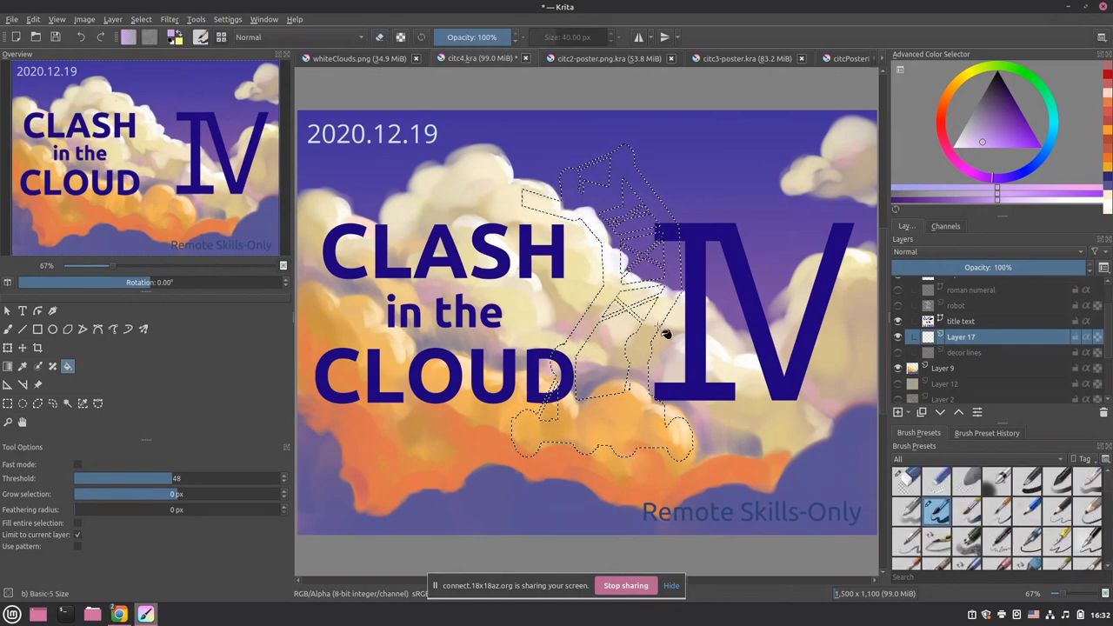
{"action": "left_click", "coordinate": [644, 445]}
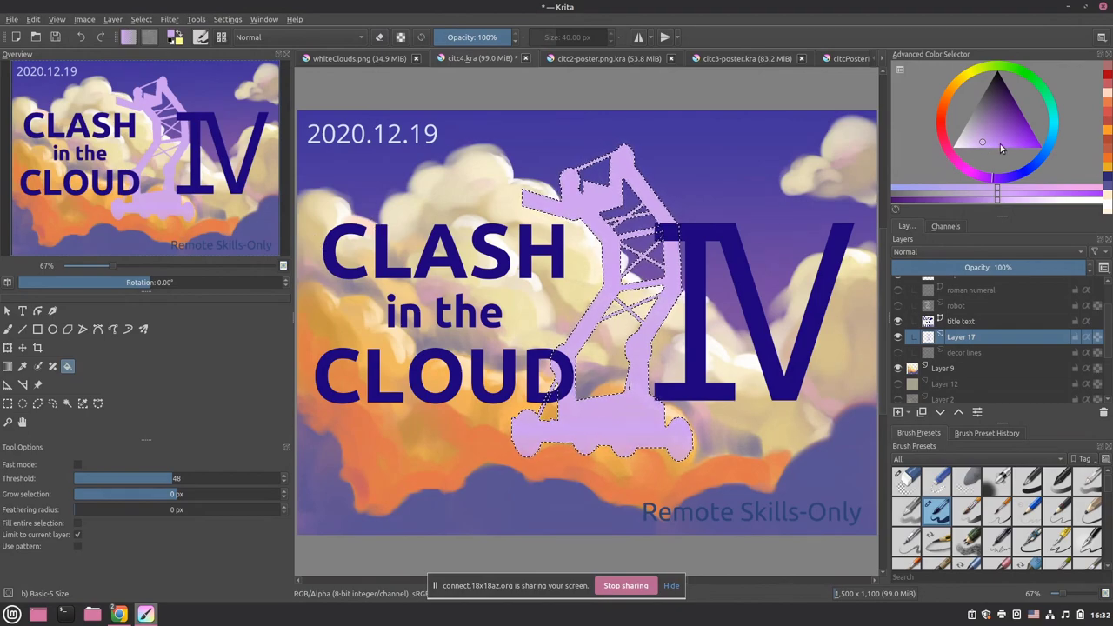
- Shade the robot's base with a linear blue-violet gradient, and compare the poster with Layer 17 hidden and shown
{"action": "left_click", "coordinate": [1018, 177]}
{"action": "left_click_drag", "start_coordinate": [1006, 144], "coordinate": [1003, 130]}
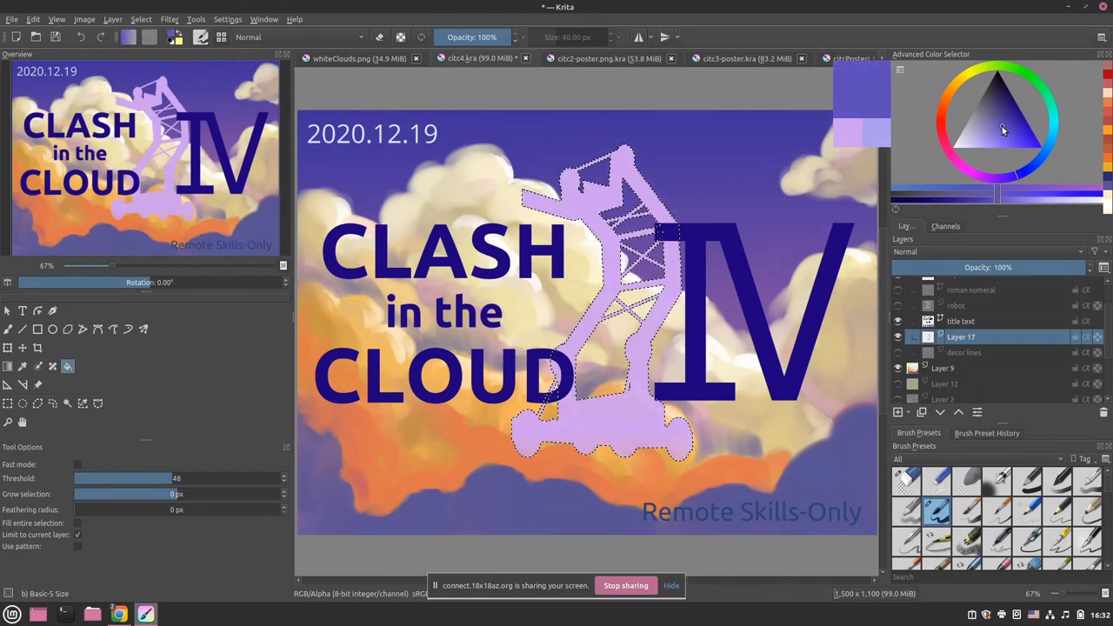
{"action": "left_click", "coordinate": [7, 365]}
{"action": "left_click_drag", "start_coordinate": [594, 259], "coordinate": [635, 512]}
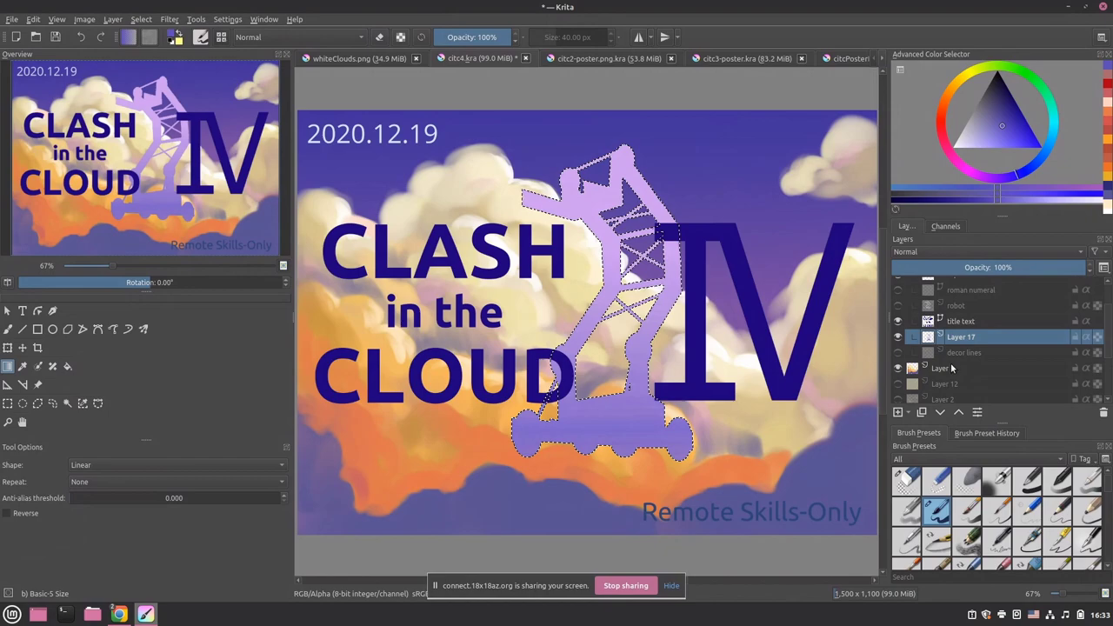
{"action": "left_click", "coordinate": [898, 336]}
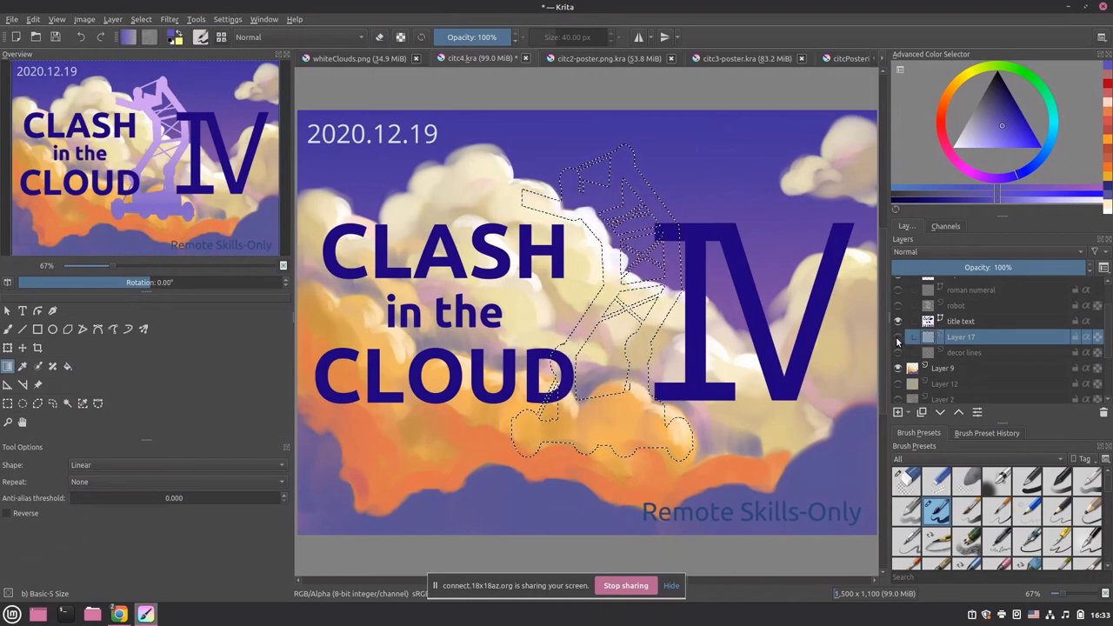
{"action": "left_click", "coordinate": [899, 337]}
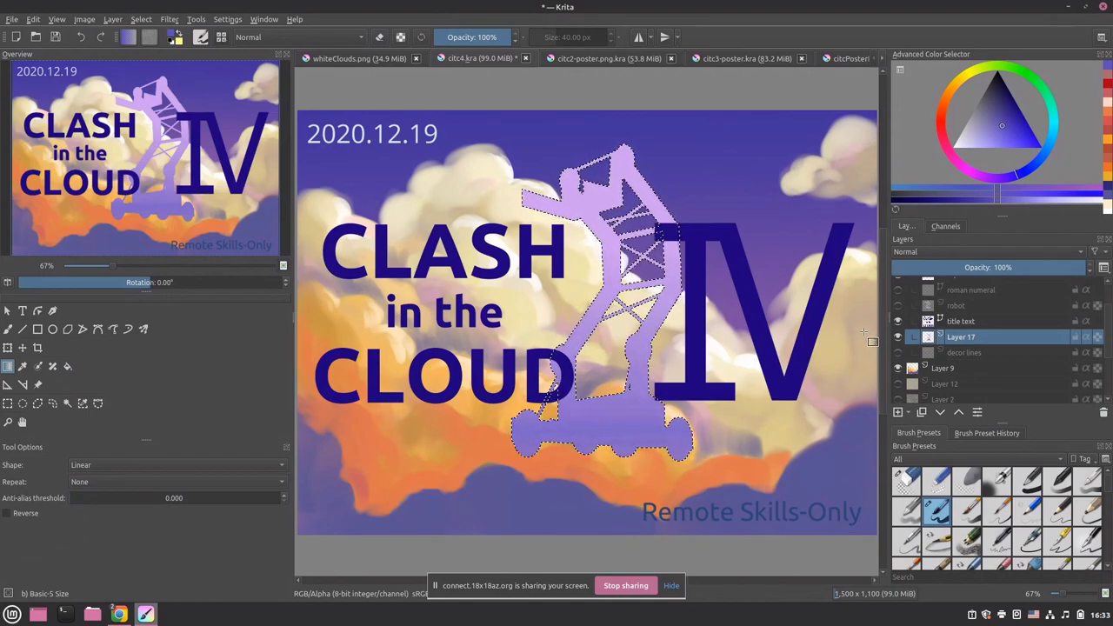
- Compare the robot and title colors with the citc2 and citc3 posters and whiteClouds.png, and return to citc4.kra
{"action": "left_click", "coordinate": [612, 59]}
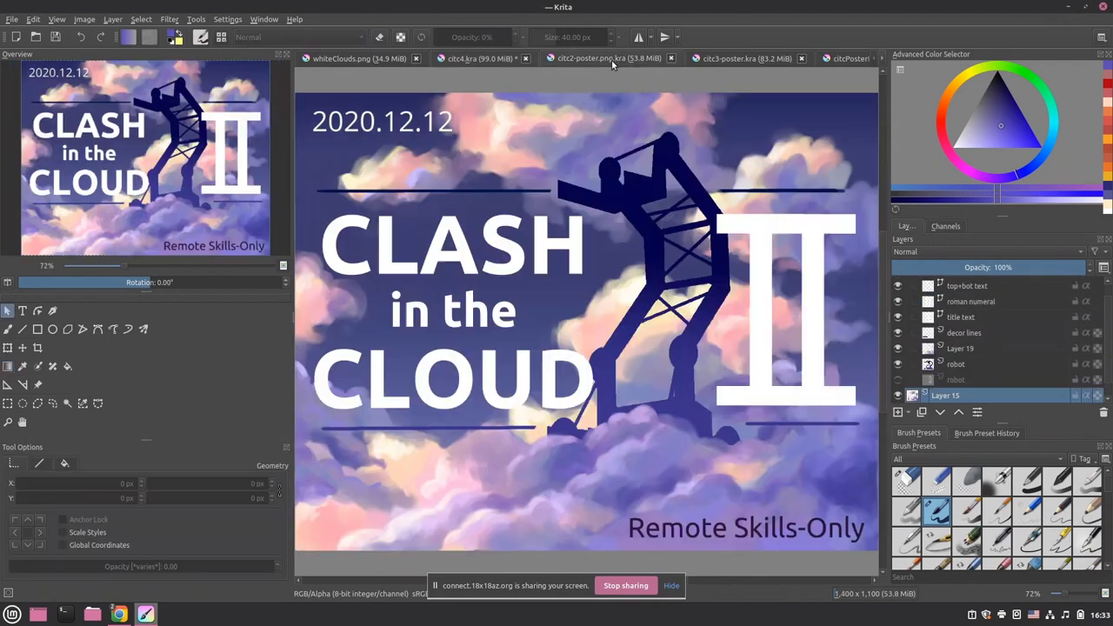
{"action": "left_click", "coordinate": [735, 59]}
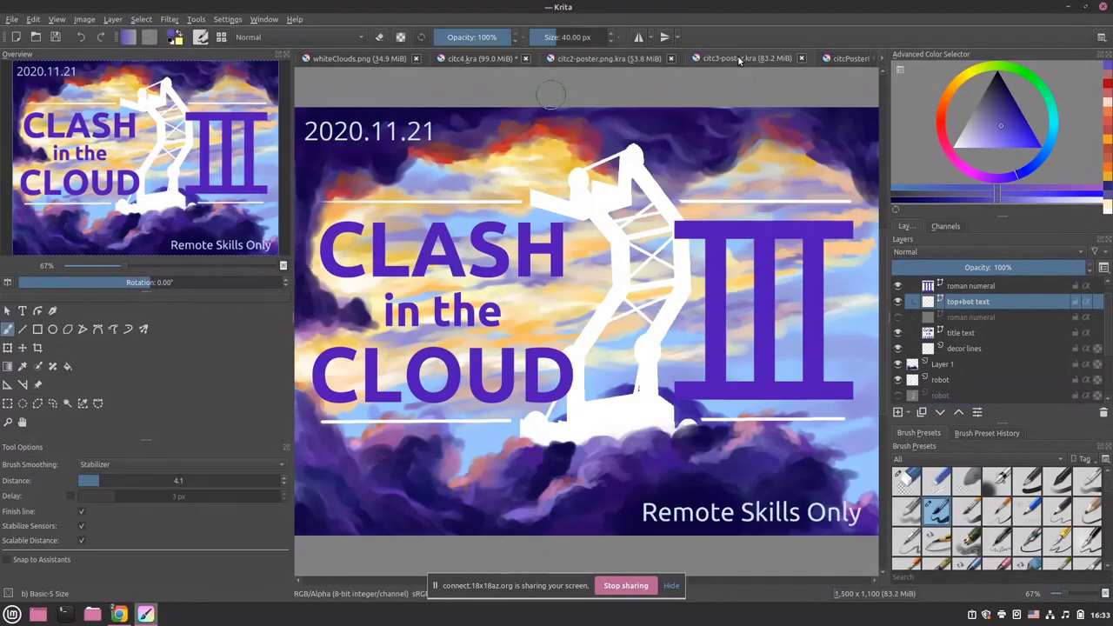
{"action": "left_click", "coordinate": [656, 58]}
{"action": "left_click", "coordinate": [721, 59]}
{"action": "left_click", "coordinate": [531, 429]}
{"action": "left_click", "coordinate": [584, 59]}
{"action": "left_click", "coordinate": [501, 58]}
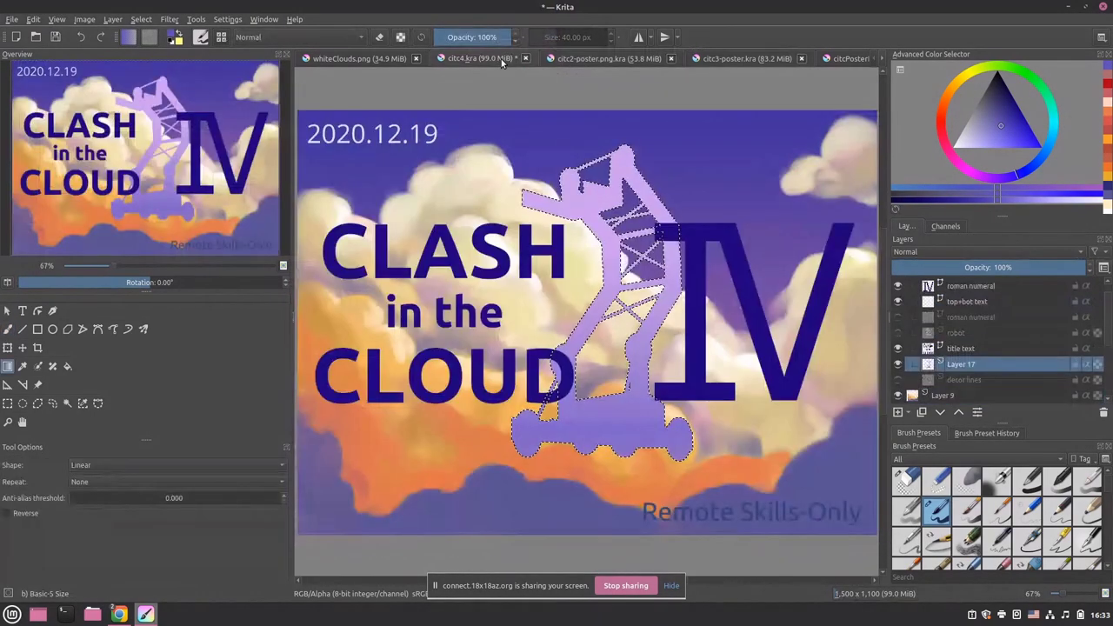
{"action": "key", "text": "ctrl+Tab"}
{"action": "left_click", "coordinate": [363, 60]}
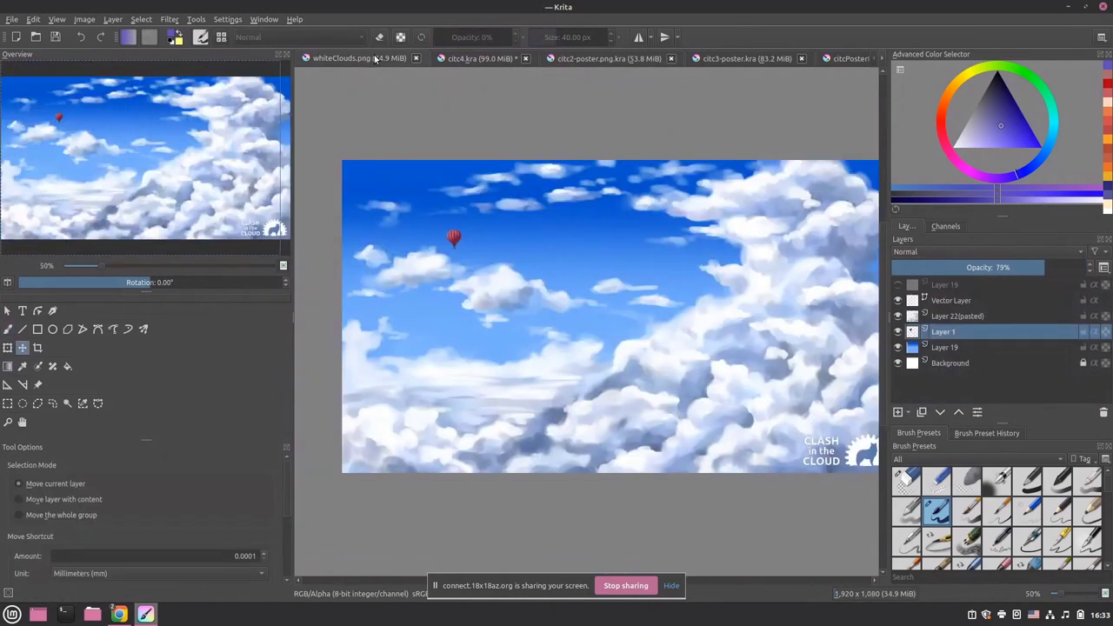
{"action": "left_click", "coordinate": [587, 59]}
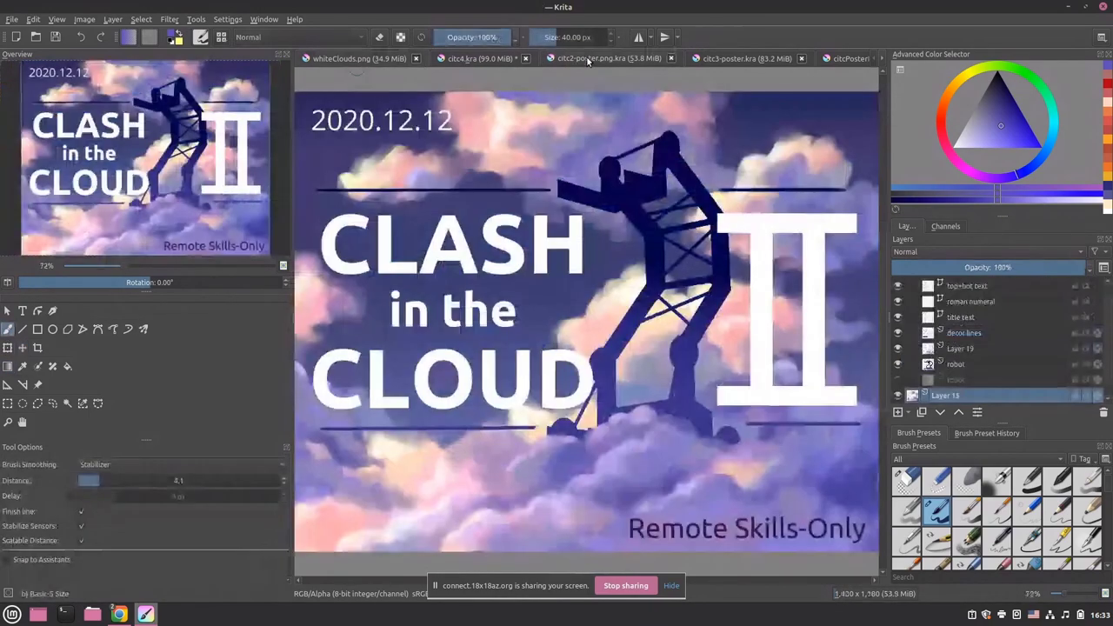
{"action": "left_click", "coordinate": [469, 58]}
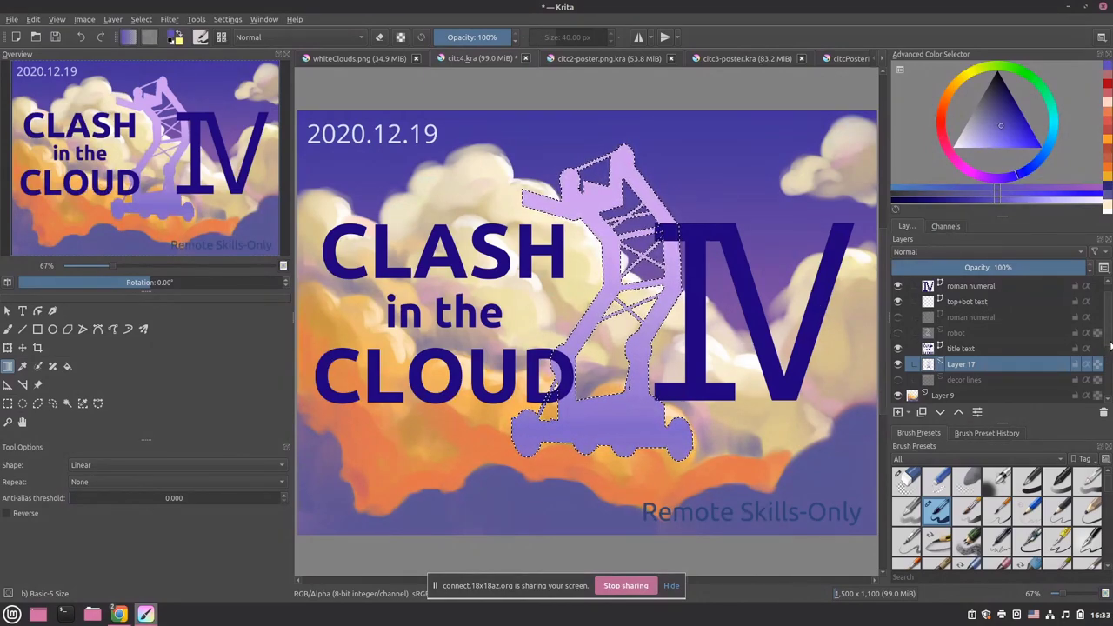
- Hide the Layer 3 group holding the title and robot, and clear the robot selection
{"action": "scroll", "coordinate": [1008, 344], "scroll_direction": "up", "scroll_amount": 1}
{"action": "left_click", "coordinate": [898, 301]}
{"action": "left_click", "coordinate": [898, 301]}
{"action": "left_click", "coordinate": [897, 285]}
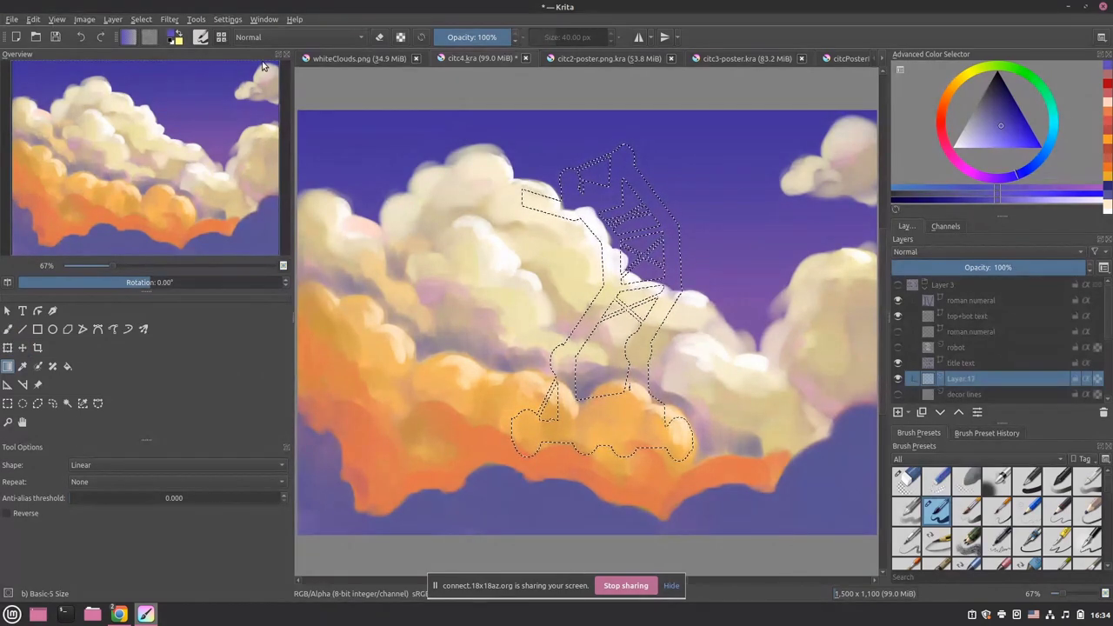
{"action": "left_click", "coordinate": [141, 19]}
{"action": "left_click", "coordinate": [180, 54]}
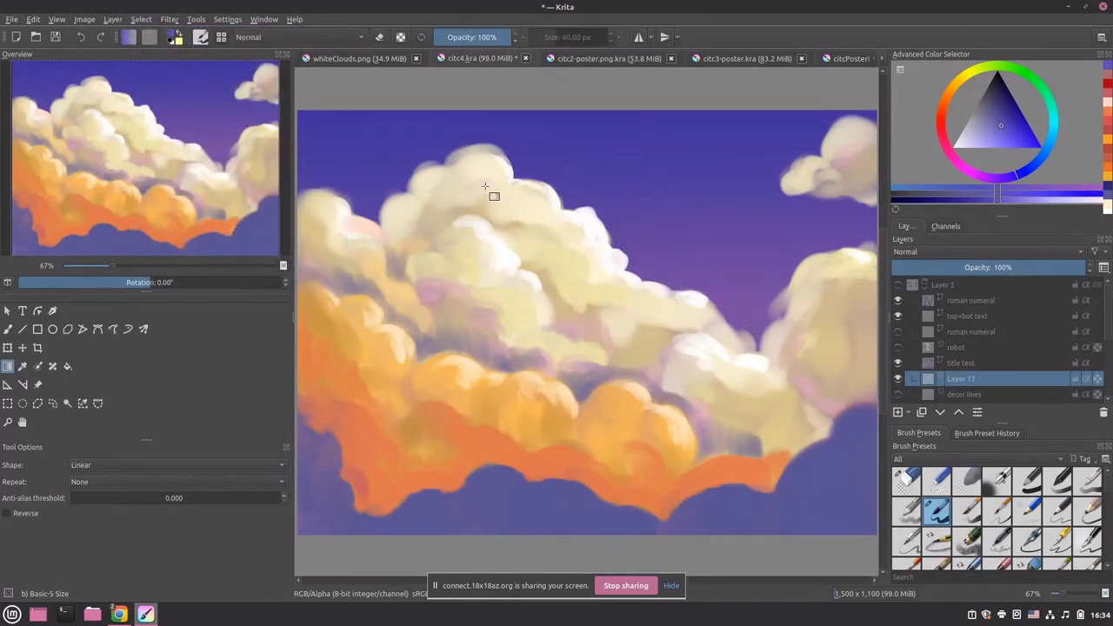
{"action": "left_click", "coordinate": [66, 405]}
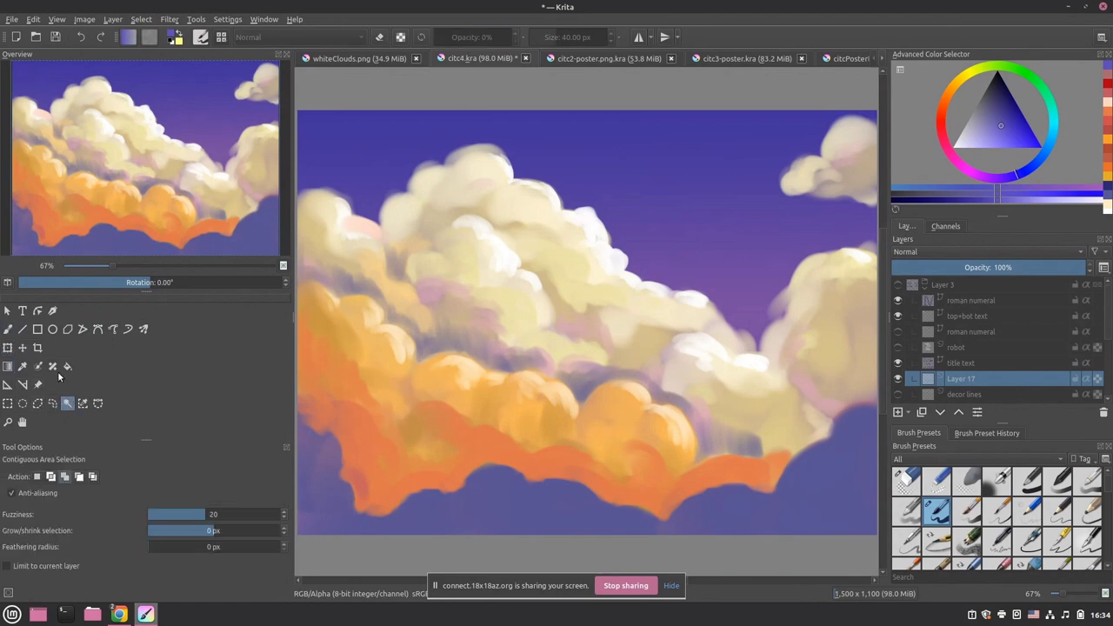
{"action": "left_click", "coordinate": [7, 347]}
{"action": "left_click", "coordinate": [11, 335]}
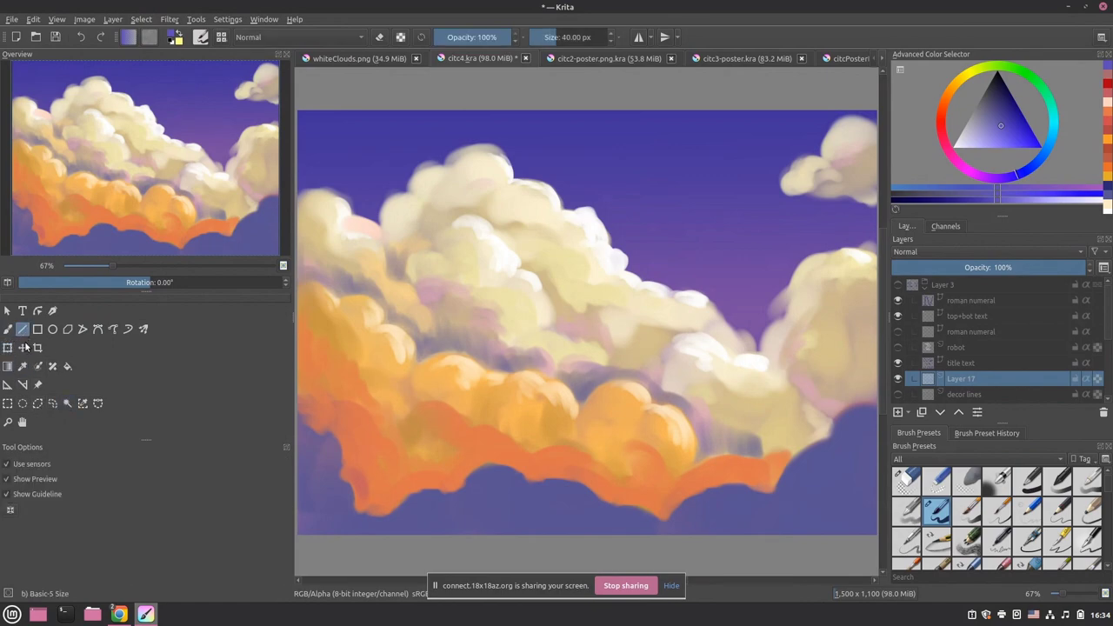
{"action": "left_click", "coordinate": [37, 367]}
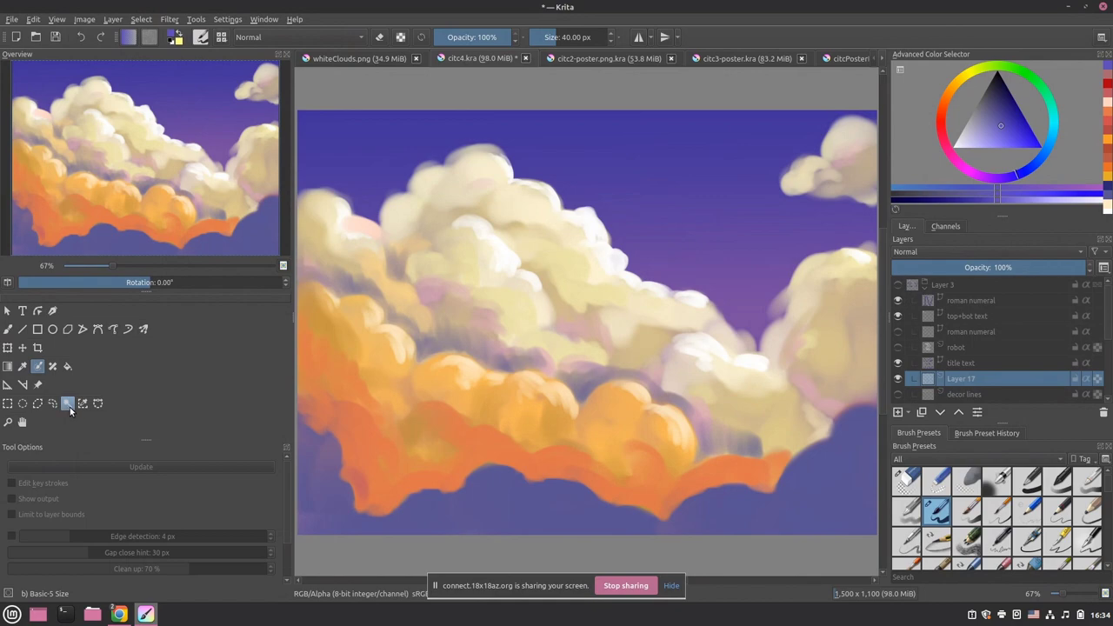
- Draw a freehand outline selection around the dark blue cloud bank along the painting's lower edge
{"action": "left_click", "coordinate": [52, 404]}
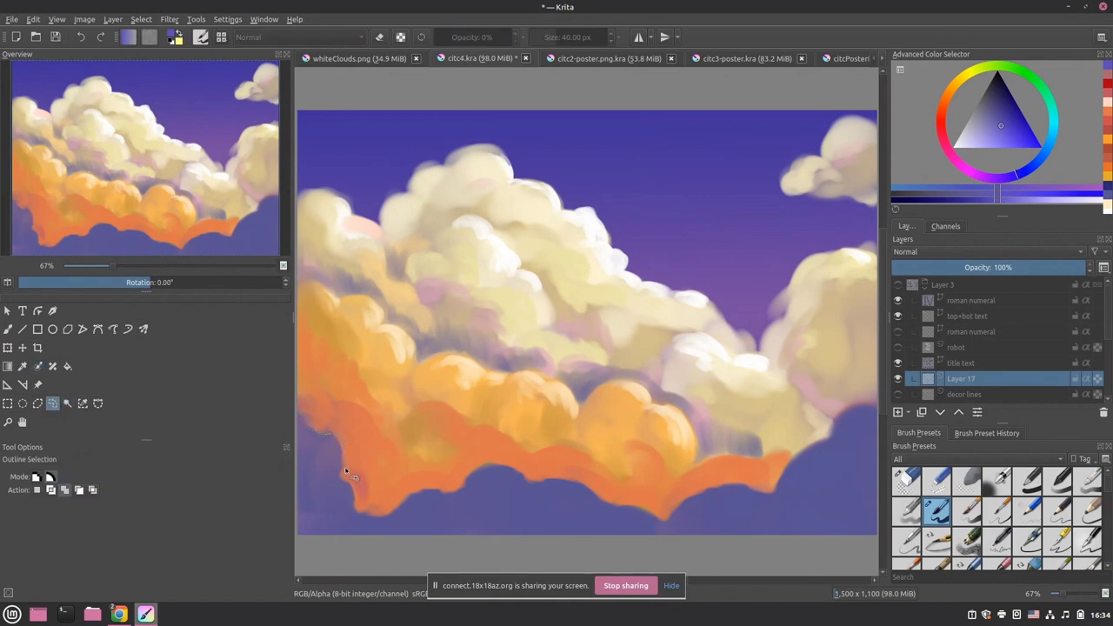
{"action": "left_click_drag", "start_coordinate": [417, 497], "coordinate": [512, 463]}
{"action": "mouse_move", "coordinate": [735, 487]}
{"action": "left_mouse_down"}
{"action": "mouse_move", "coordinate": [779, 493]}
{"action": "mouse_move", "coordinate": [801, 453]}
{"action": "mouse_move", "coordinate": [875, 402]}
{"action": "left_mouse_up"}
{"action": "left_click", "coordinate": [143, 17]}
{"action": "left_click", "coordinate": [153, 45]}
{"action": "mouse_move", "coordinate": [414, 496]}
{"action": "left_mouse_down"}
{"action": "mouse_move", "coordinate": [497, 464]}
{"action": "mouse_move", "coordinate": [565, 475]}
{"action": "mouse_move", "coordinate": [667, 522]}
{"action": "left_mouse_up"}
{"action": "mouse_move", "coordinate": [794, 457]}
{"action": "left_mouse_down"}
{"action": "mouse_move", "coordinate": [847, 404]}
{"action": "mouse_move", "coordinate": [876, 404]}
{"action": "mouse_move", "coordinate": [884, 546]}
{"action": "mouse_move", "coordinate": [827, 573]}
{"action": "mouse_move", "coordinate": [714, 580]}
{"action": "mouse_move", "coordinate": [348, 569]}
{"action": "mouse_move", "coordinate": [282, 552]}
{"action": "left_mouse_up"}
{"action": "left_click_drag", "start_coordinate": [305, 440], "coordinate": [300, 435]}
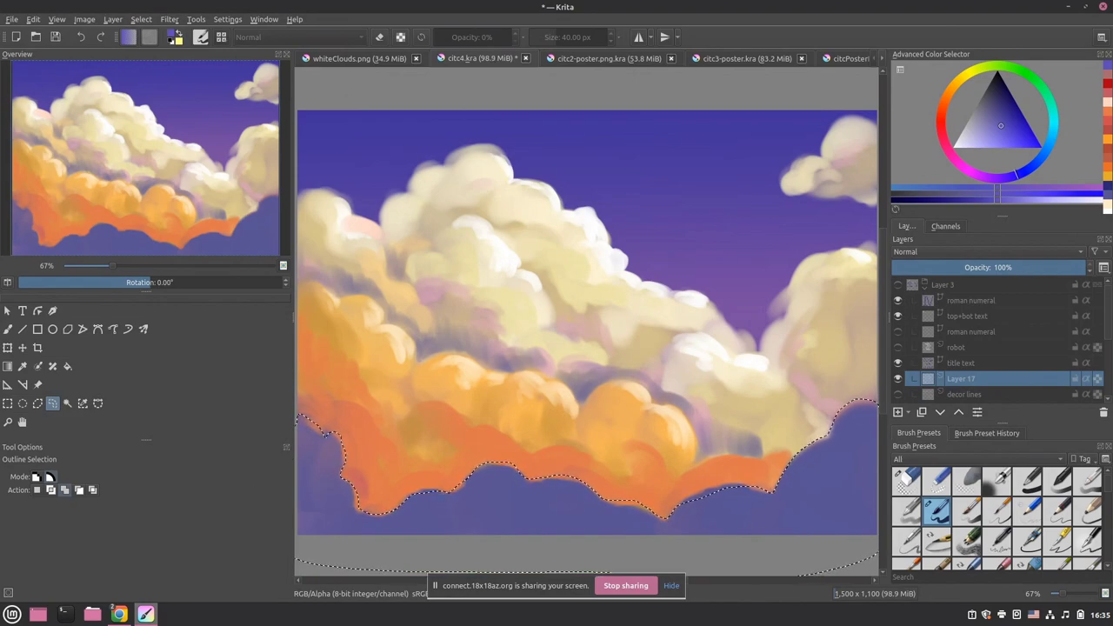